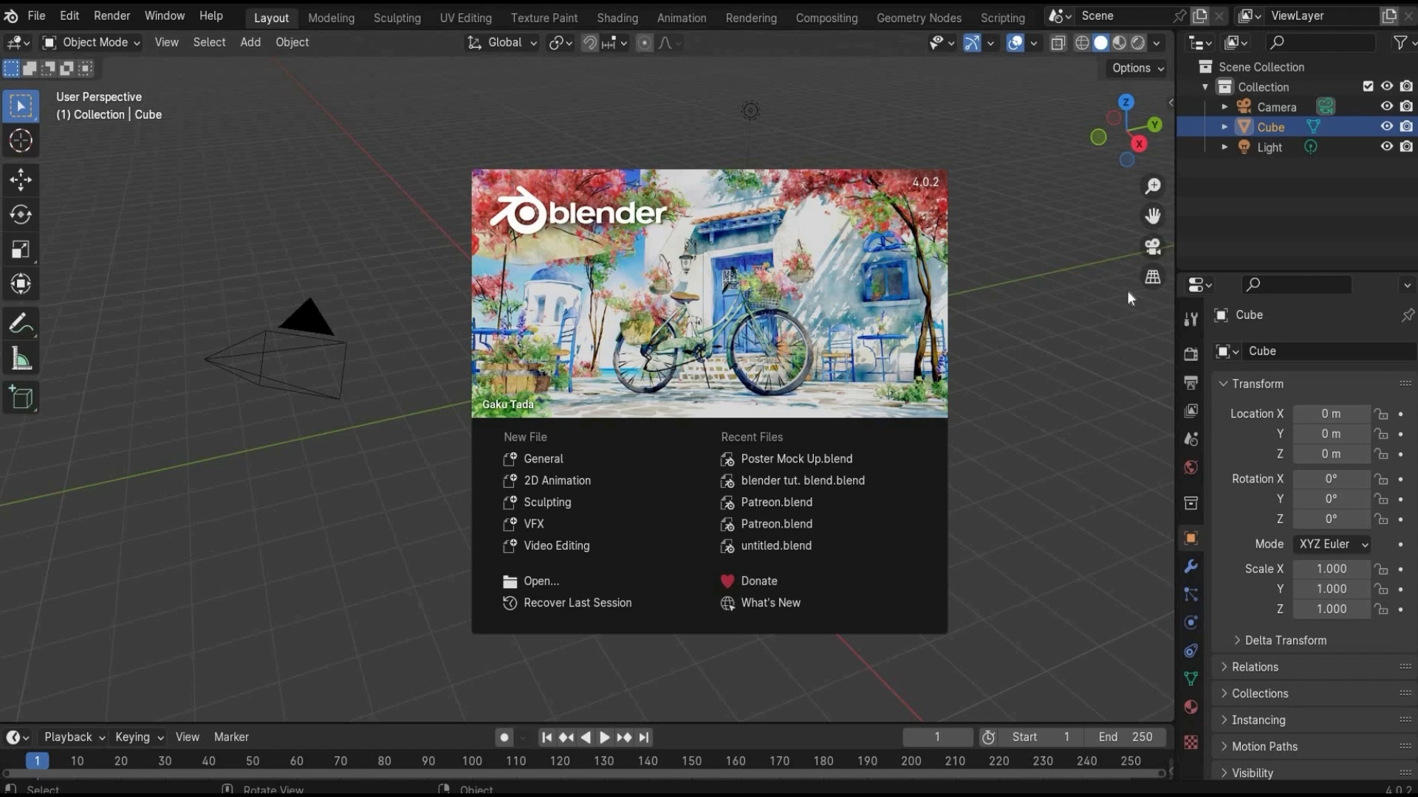
Dismiss the splash screen and delete the default light, cube and camera from the scene.
{"action": "left_click", "coordinate": [1291, 146]}
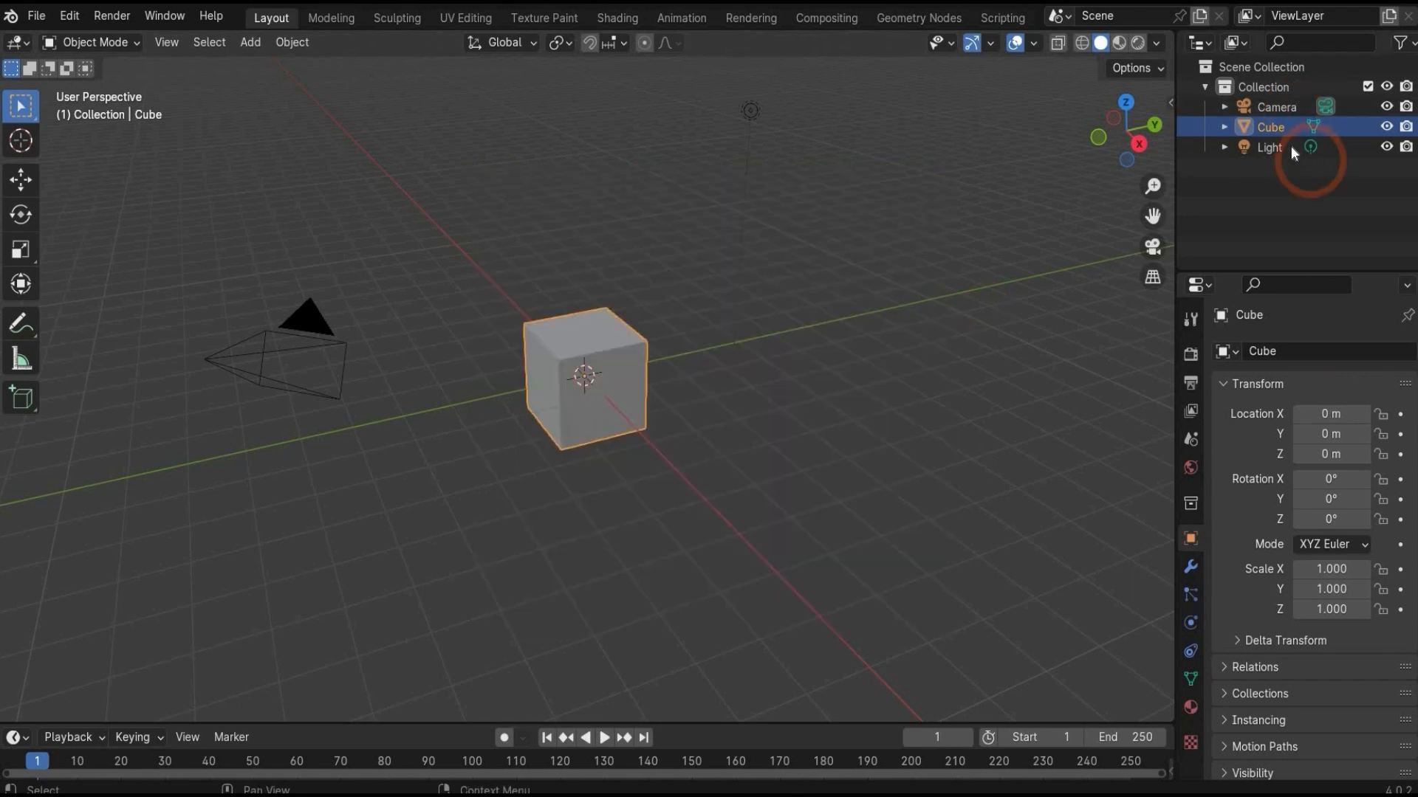
{"action": "left_click", "coordinate": [1291, 146]}
{"action": "key", "text": "Delete"}
{"action": "left_click", "coordinate": [1275, 124]}
{"action": "key", "text": "Delete"}
{"action": "left_click", "coordinate": [1274, 108]}
{"action": "key", "text": "Delete"}
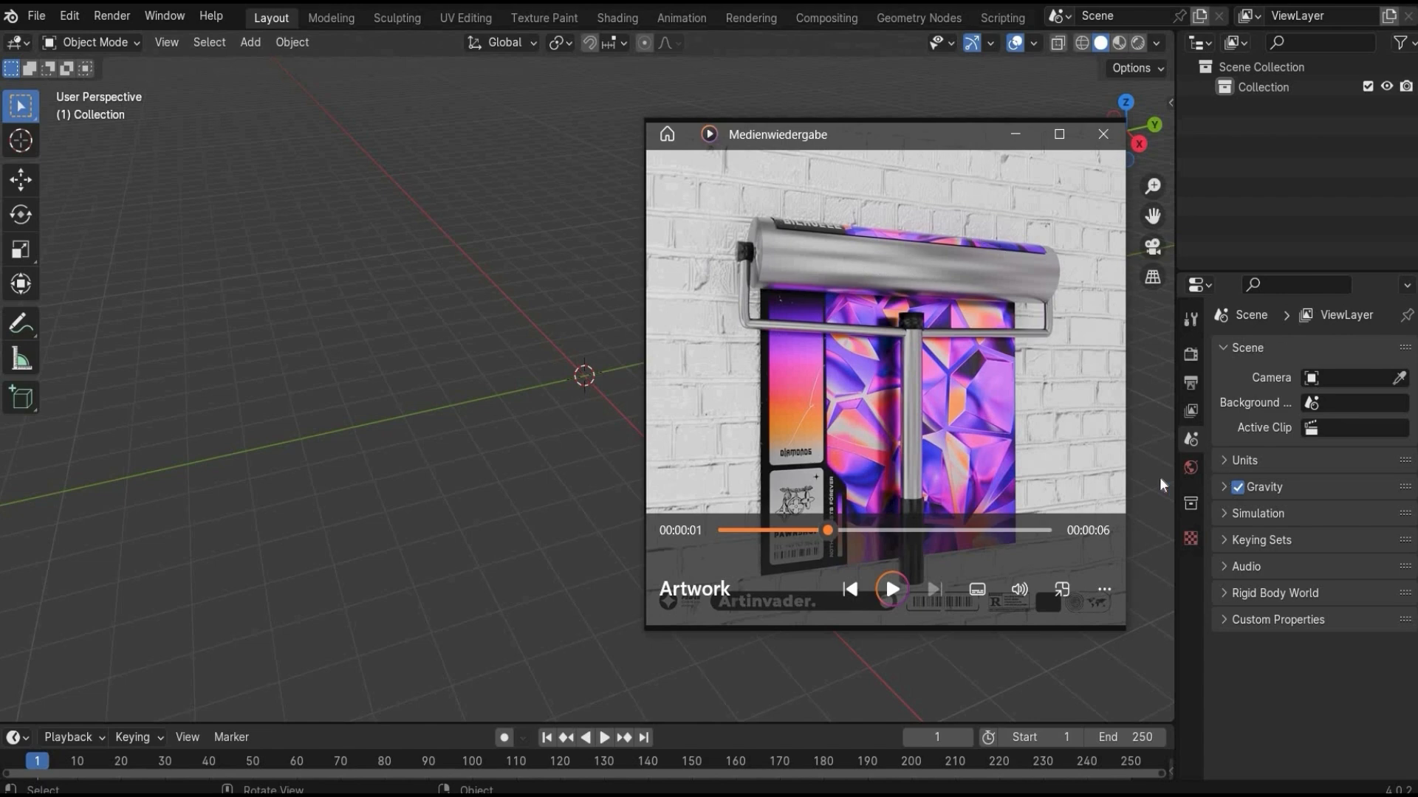
Put away the reference video window, add a plane mesh at the origin and view it from the top.
{"action": "left_click", "coordinate": [1014, 137]}
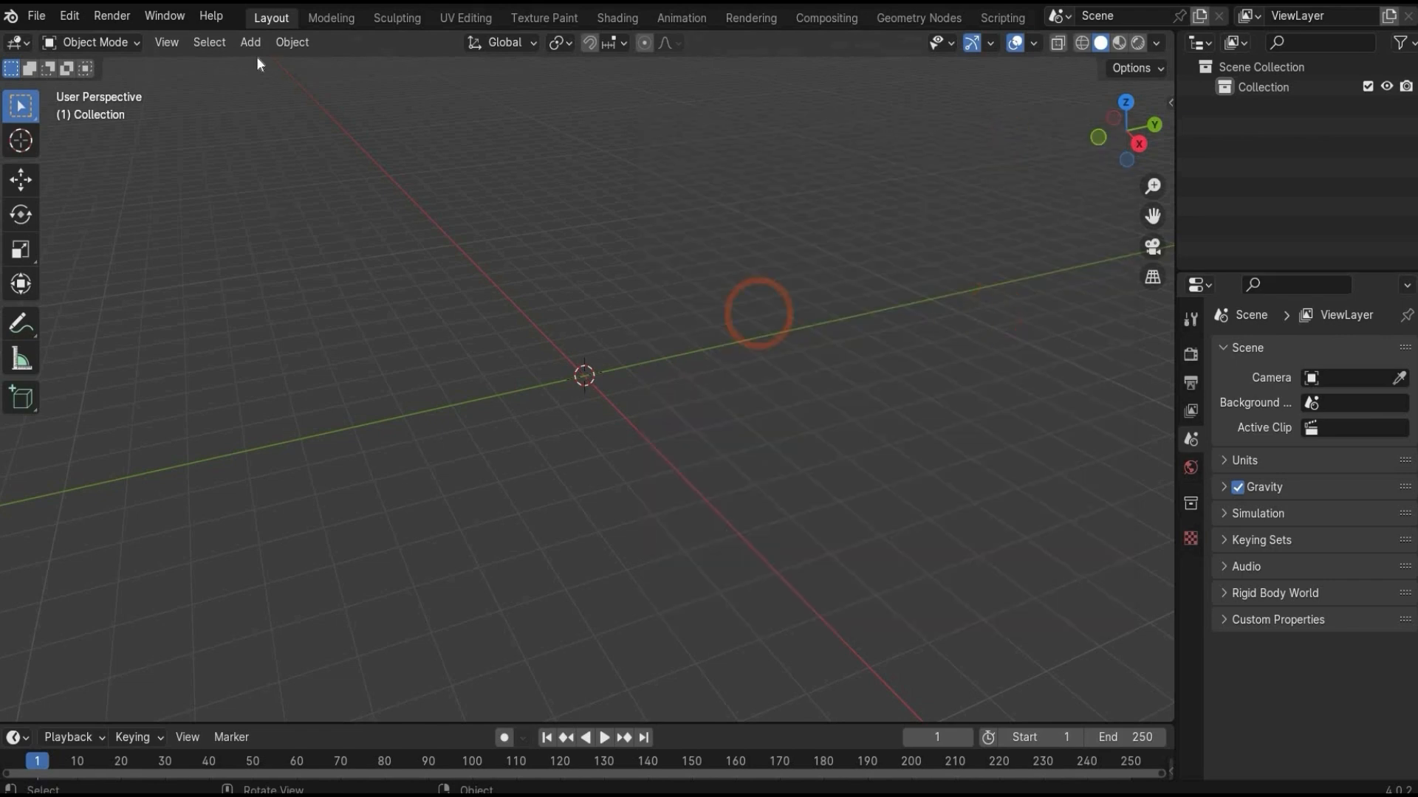
{"action": "left_click", "coordinate": [254, 47]}
{"action": "mouse_move", "coordinate": [352, 65]}
{"action": "left_click", "coordinate": [435, 65]}
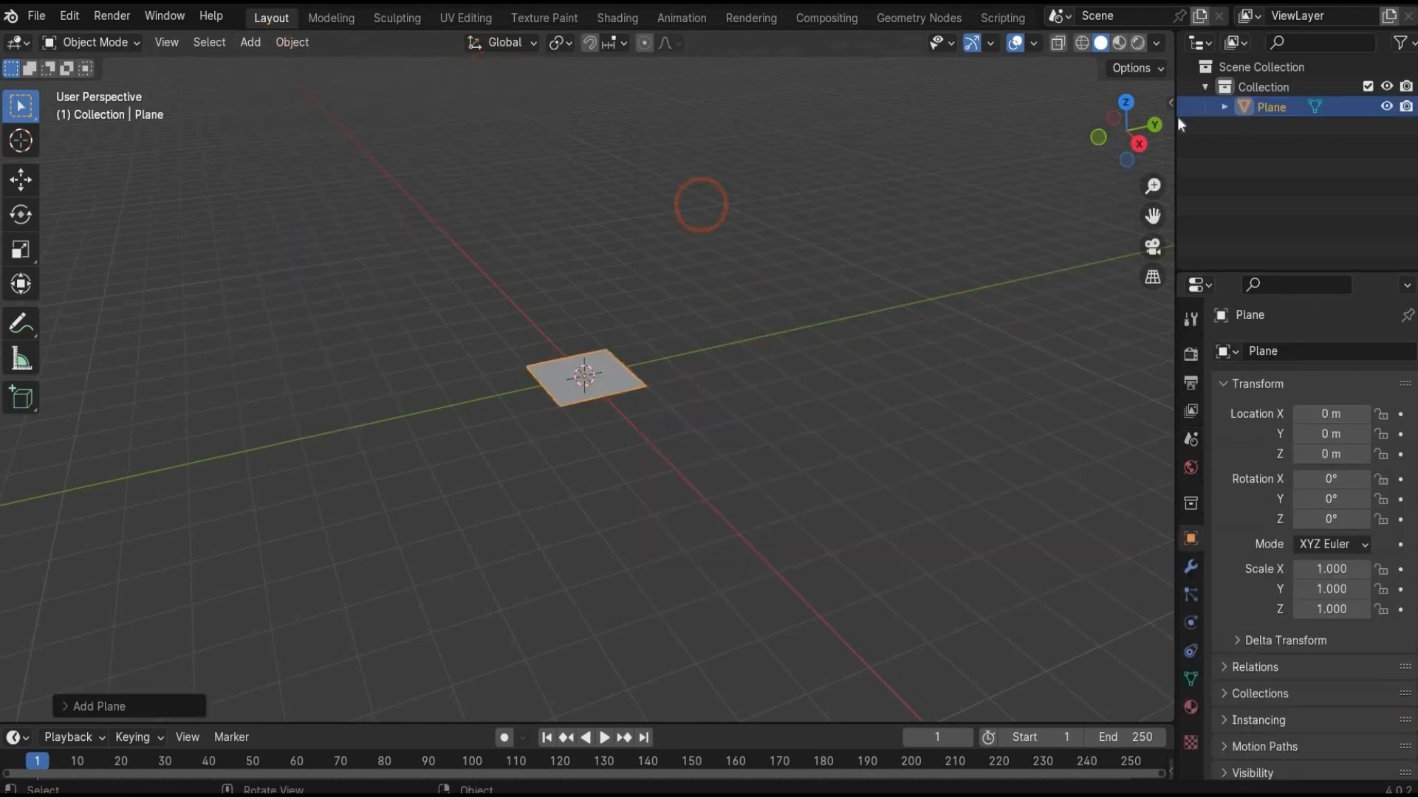
{"action": "left_click", "coordinate": [1124, 104]}
{"action": "scroll", "coordinate": [288, 412], "scroll_direction": "up", "scroll_amount": 5}
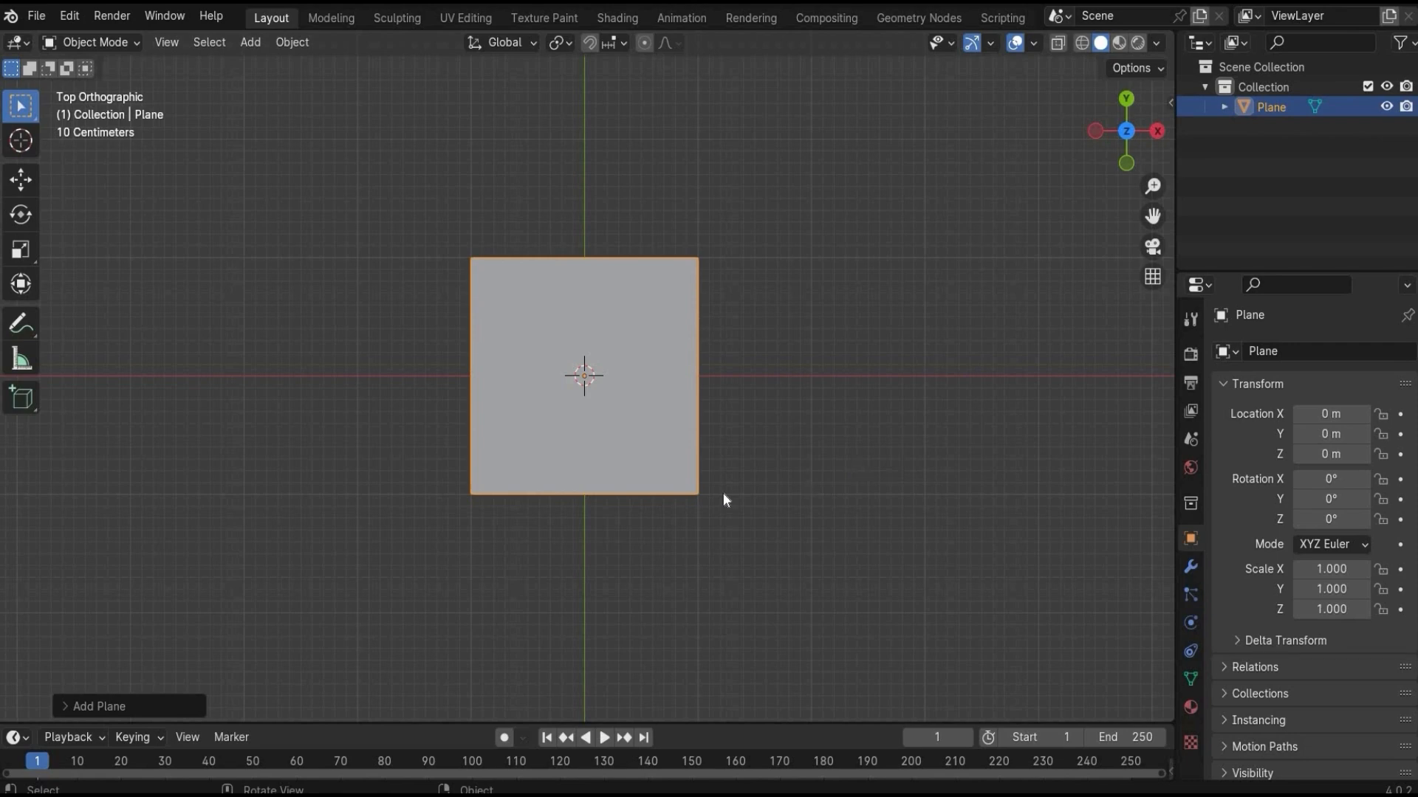
Switch to the browser's pixel converter and check the centimetre size for 1080 × 1350 px at 300 dpi.
{"action": "key", "text": "alt+Tab"}
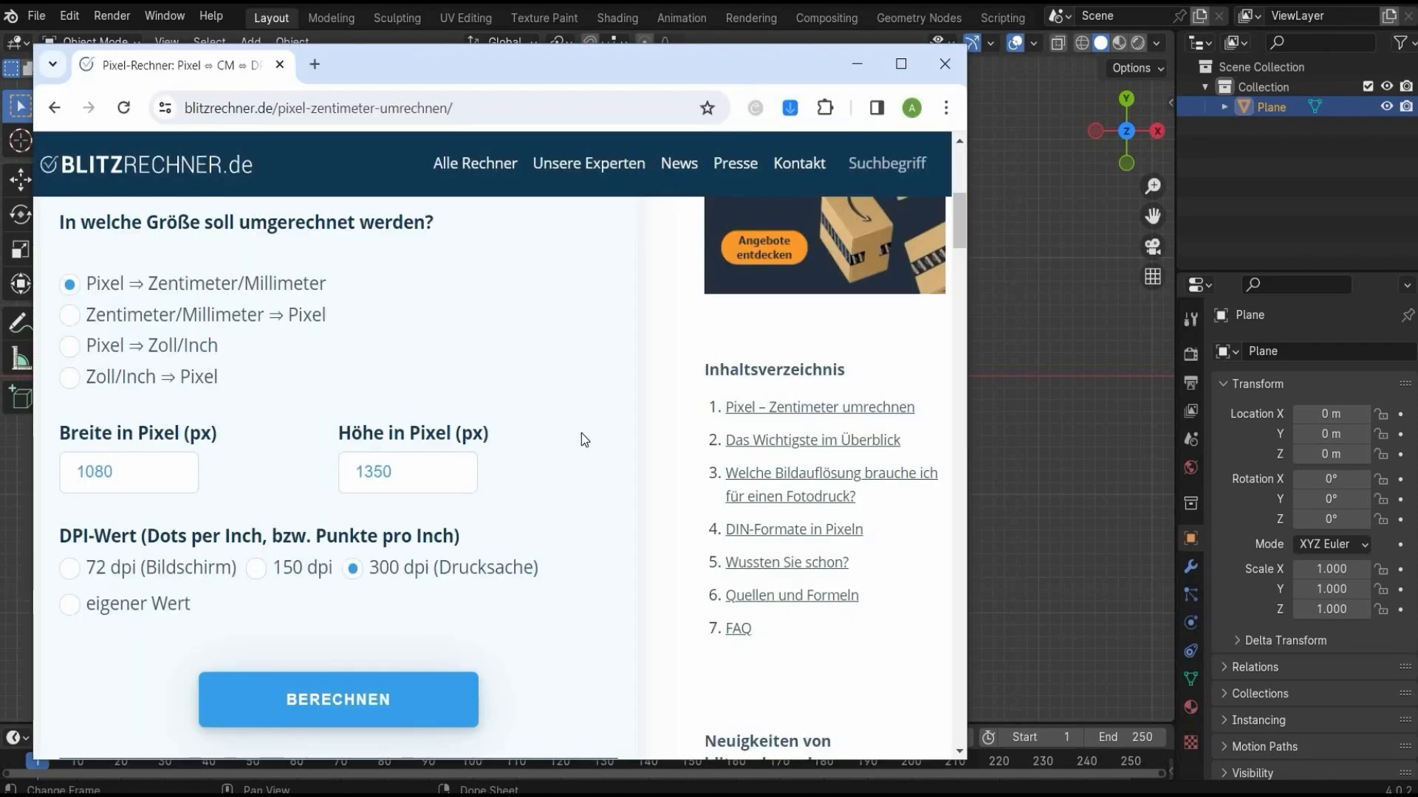
{"action": "scroll", "coordinate": [443, 355], "scroll_direction": "down", "scroll_amount": 3}
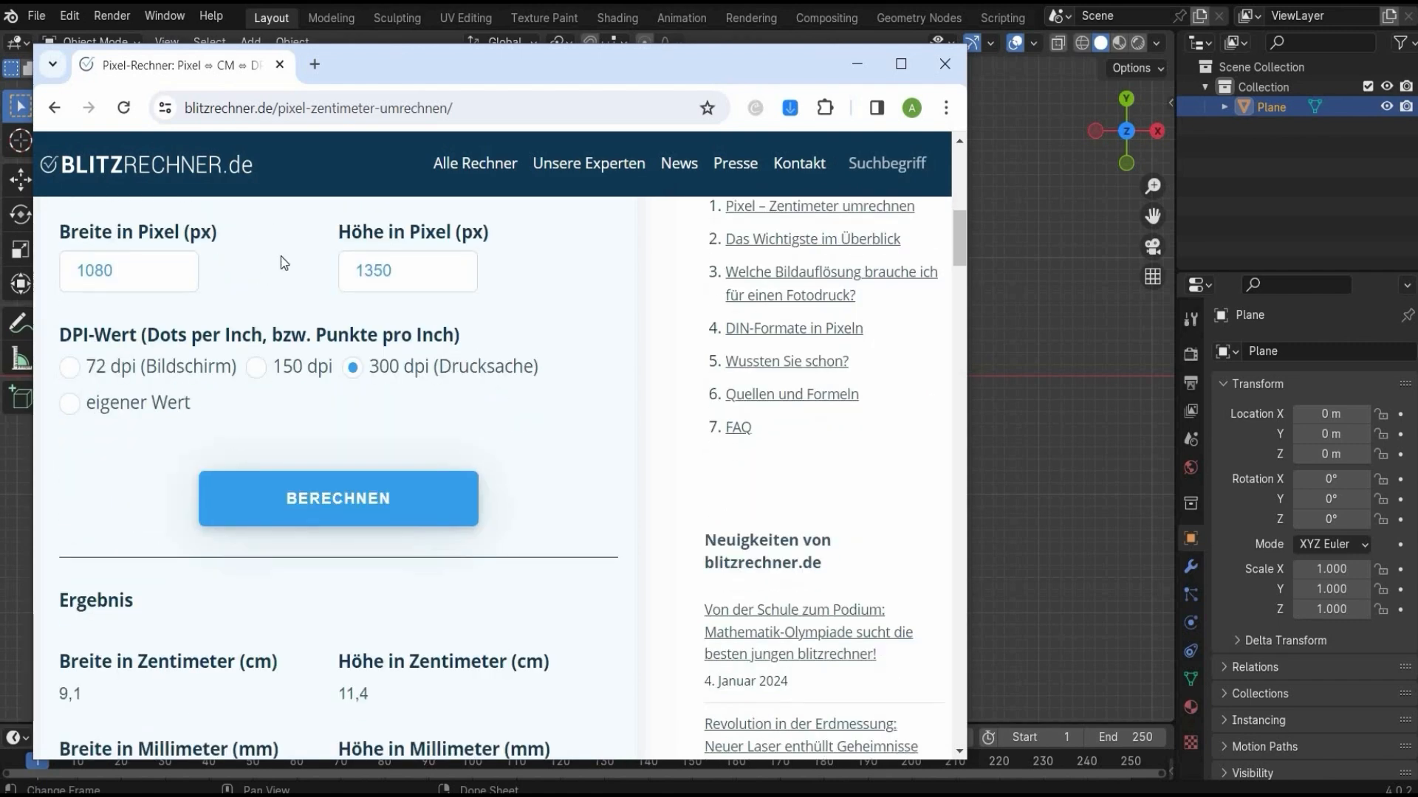
{"action": "scroll", "coordinate": [486, 263], "scroll_direction": "down", "scroll_amount": 1}
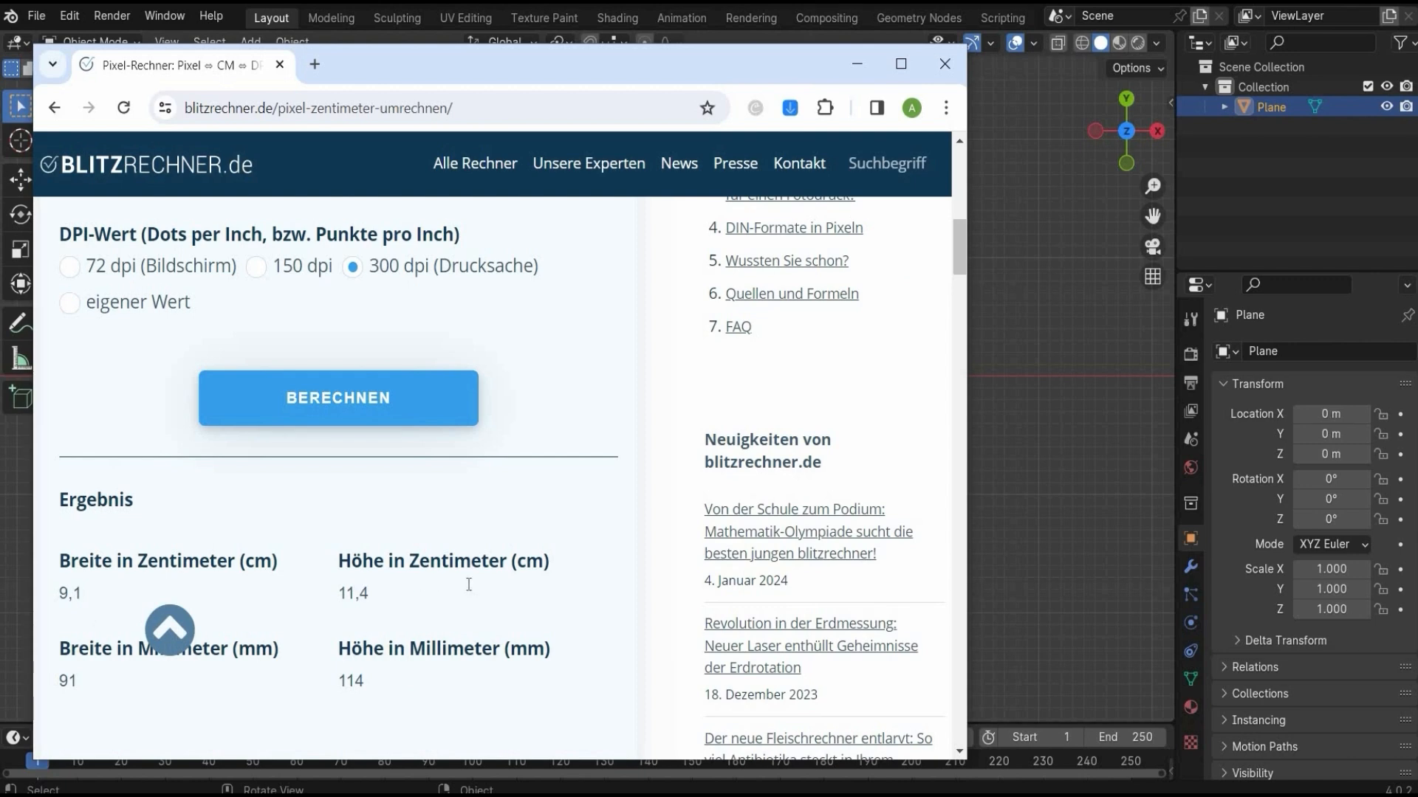
{"action": "left_click", "coordinate": [857, 64]}
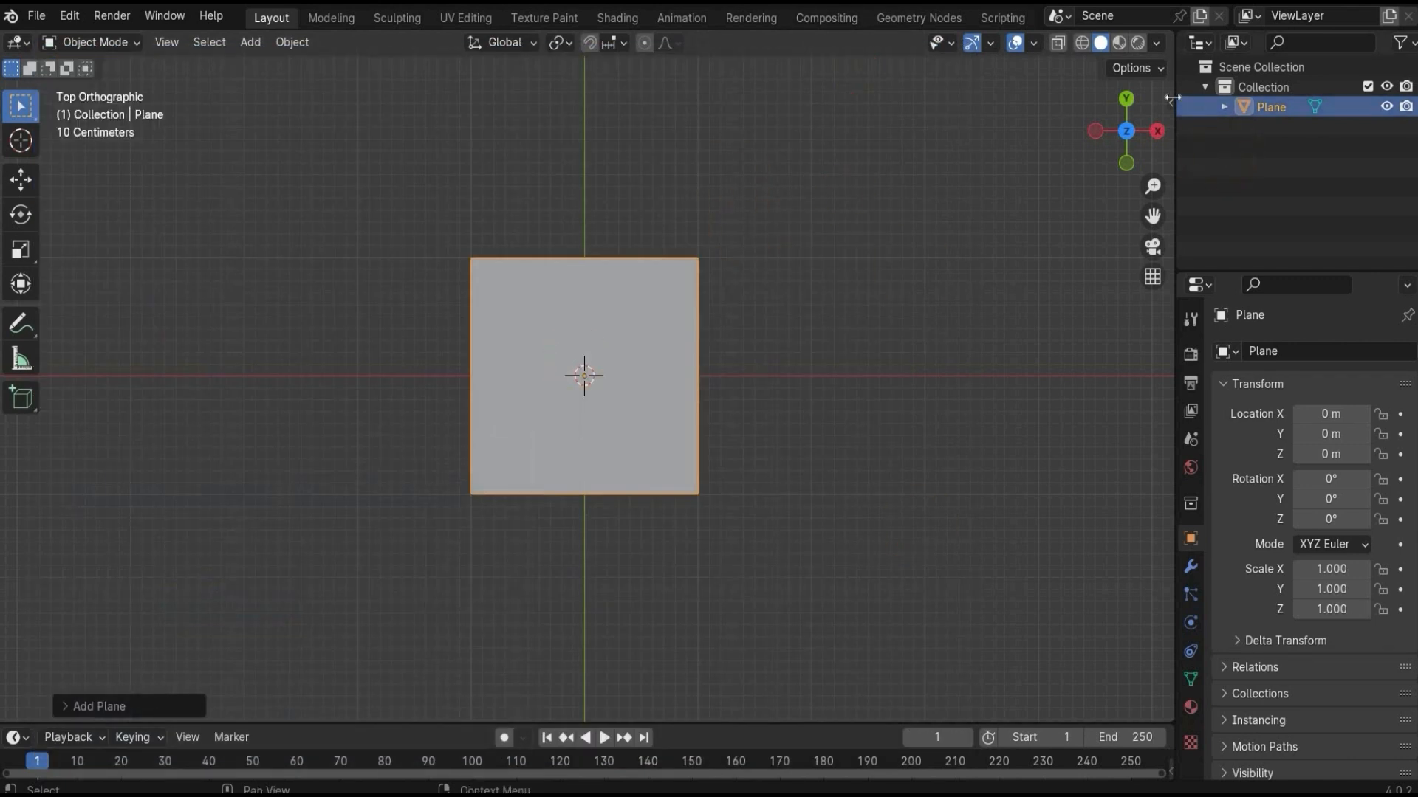
Set the plane's scale to 0.091 in X and 0.114 in Y and frame it in the view.
{"action": "key", "text": "n"}
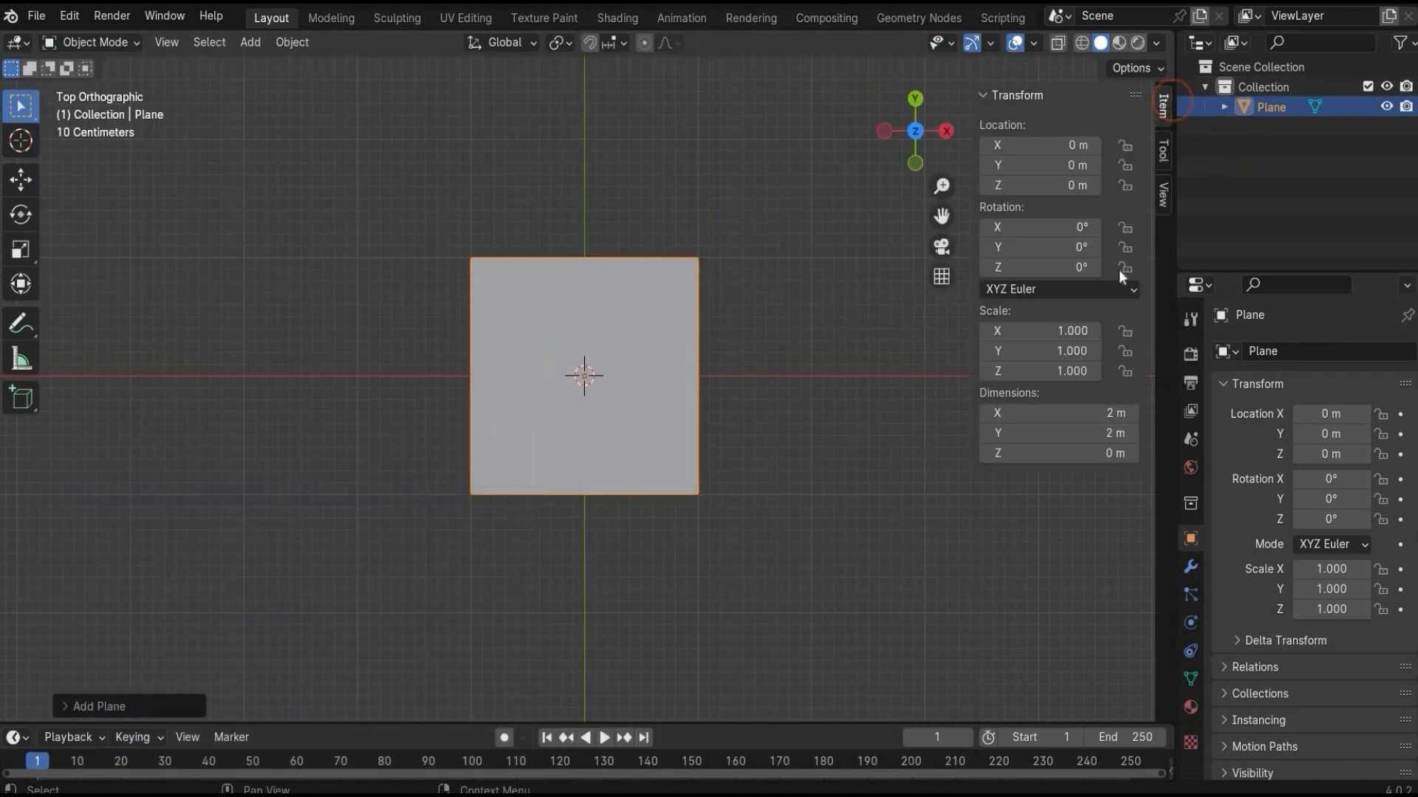
{"action": "left_click", "coordinate": [1059, 333]}
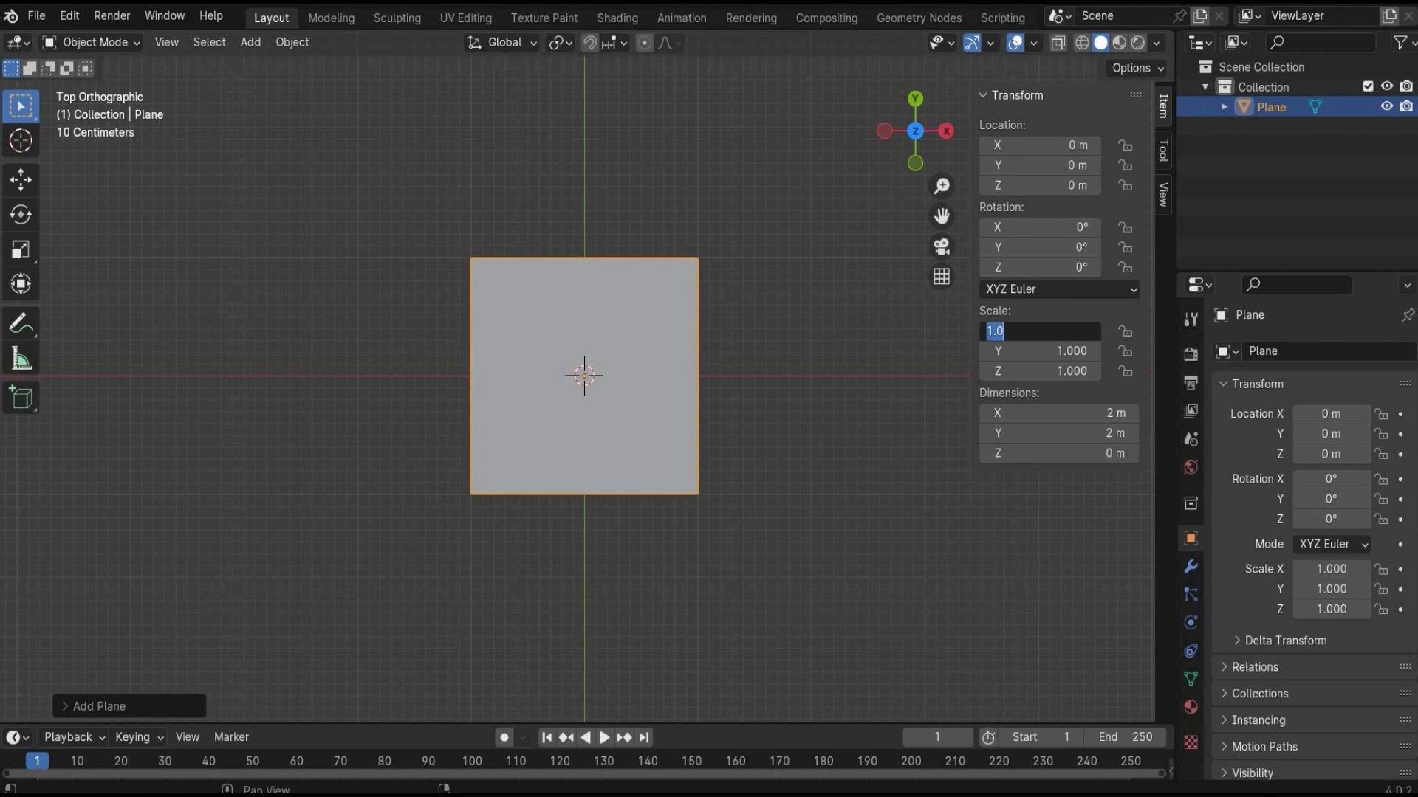
{"action": "type", "text": "0.091"}
{"action": "key", "text": "Return"}
{"action": "left_click", "coordinate": [1065, 351]}
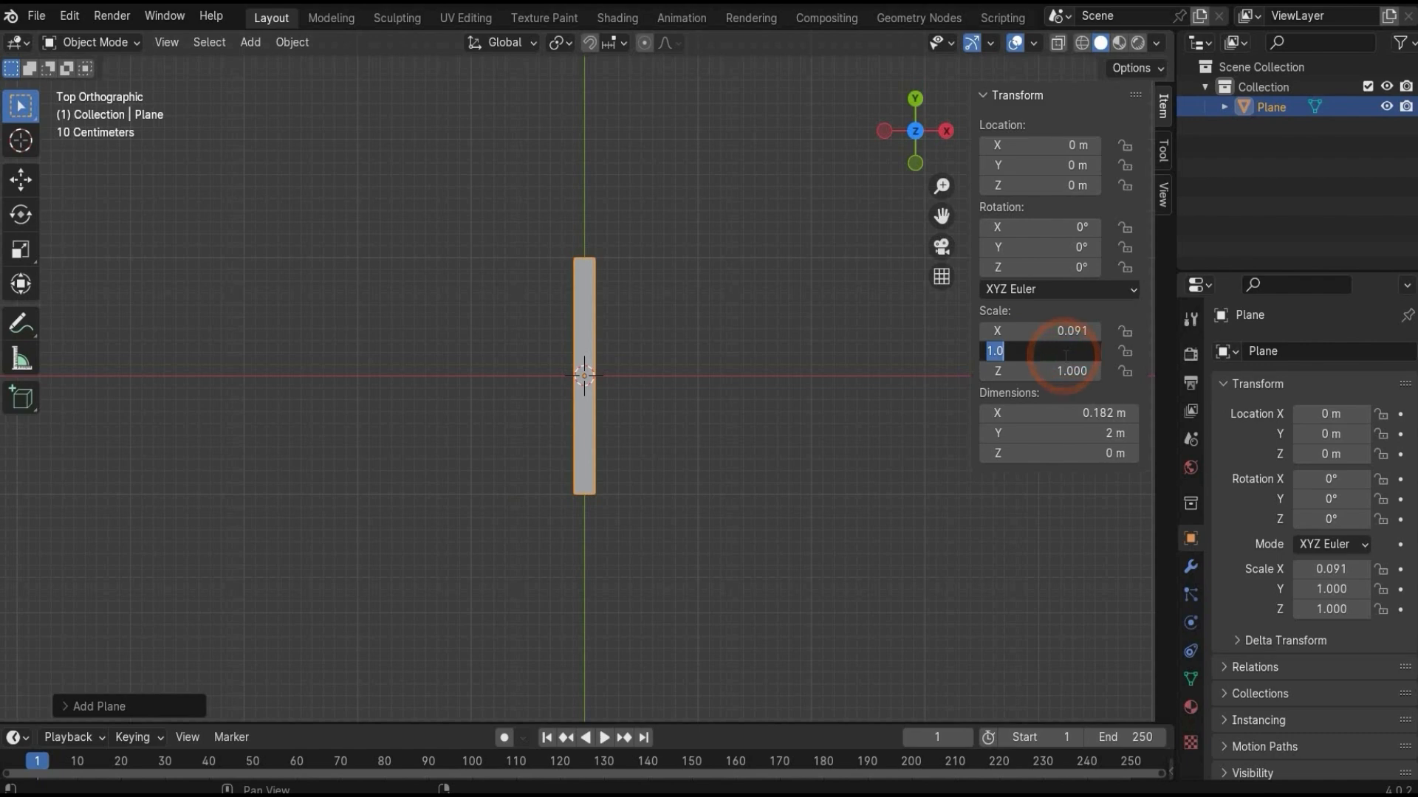
{"action": "type", "text": "0.114"}
{"action": "key", "text": "Return"}
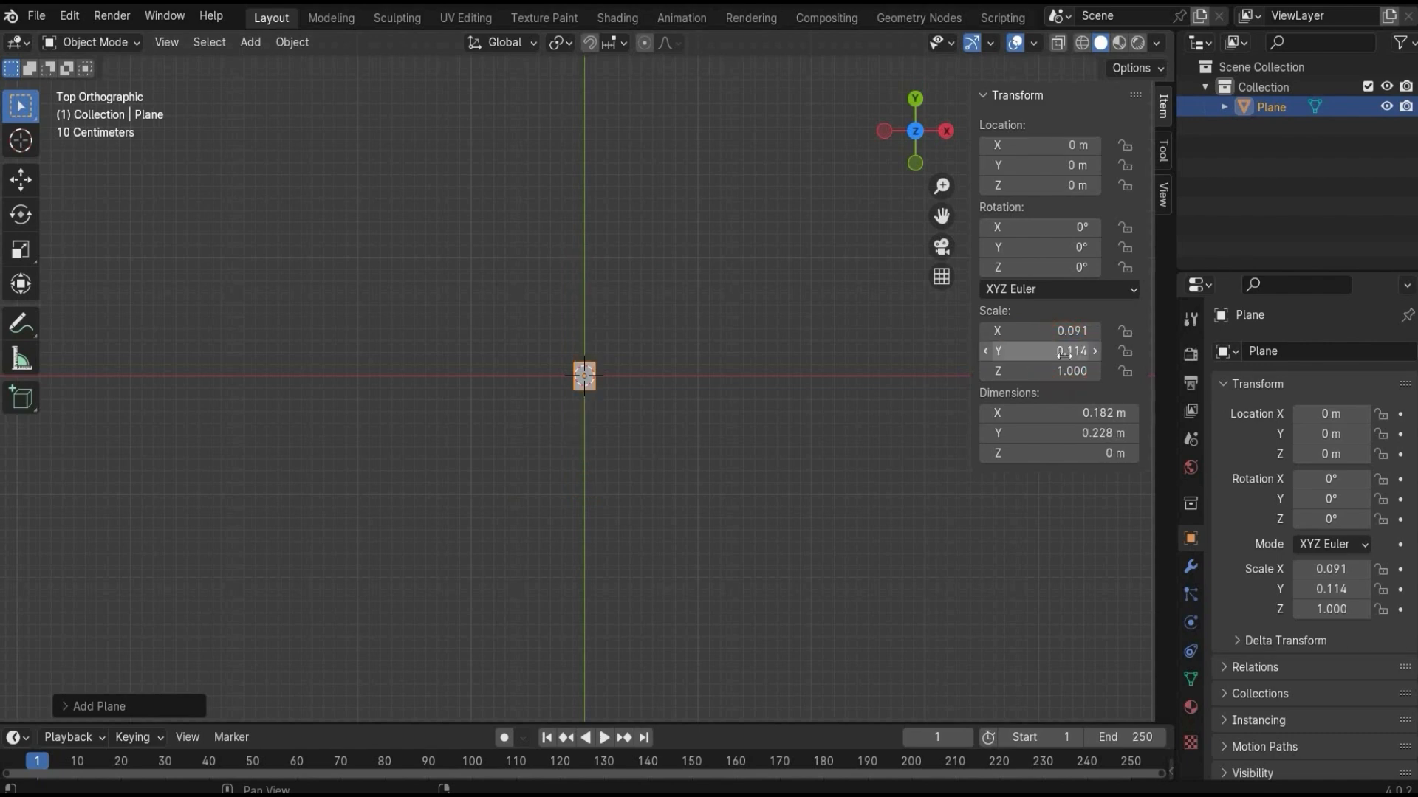
{"action": "key", "text": "KP_Decimal"}
Enter Edit Mode and subdivide the plane with 10 cuts.
{"action": "left_click", "coordinate": [99, 42]}
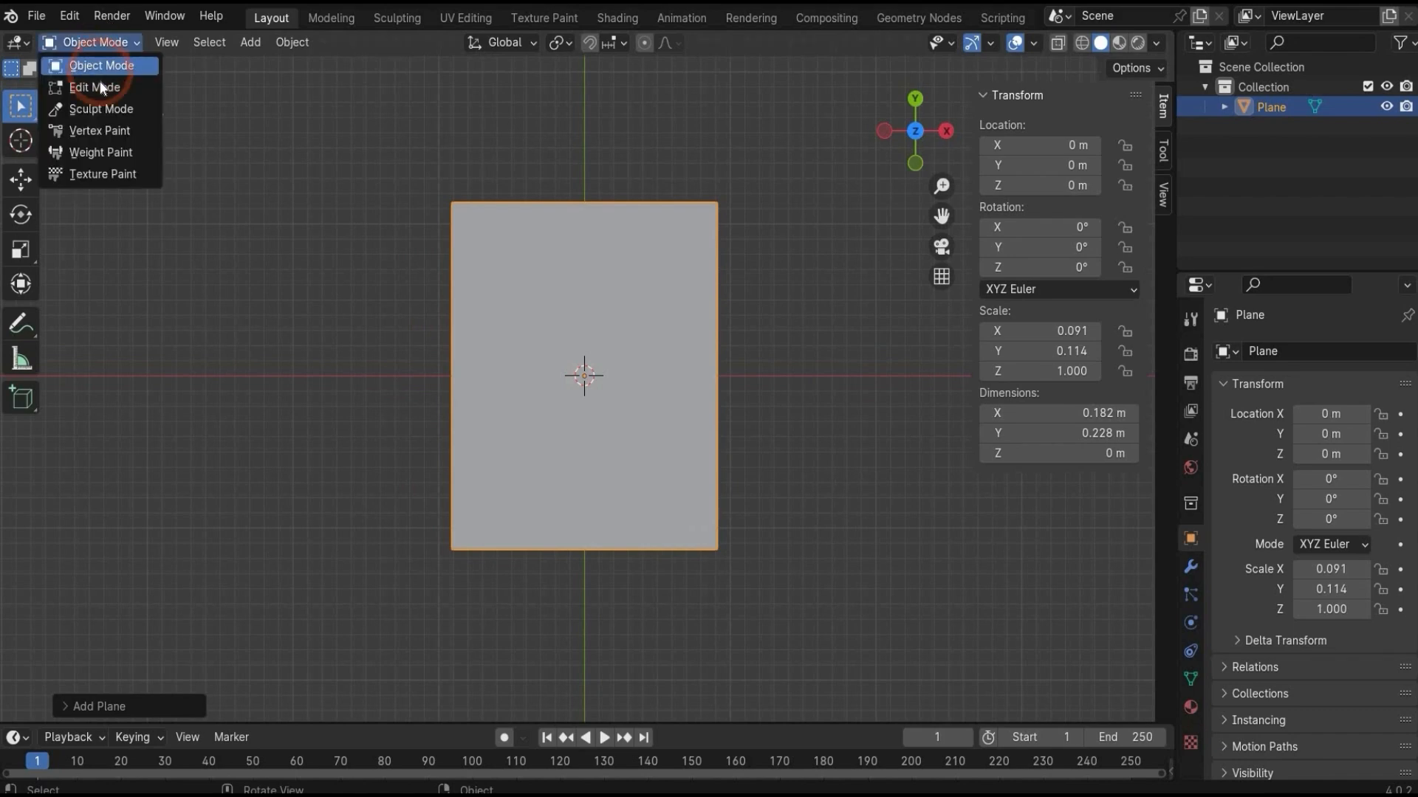
{"action": "left_click", "coordinate": [87, 86]}
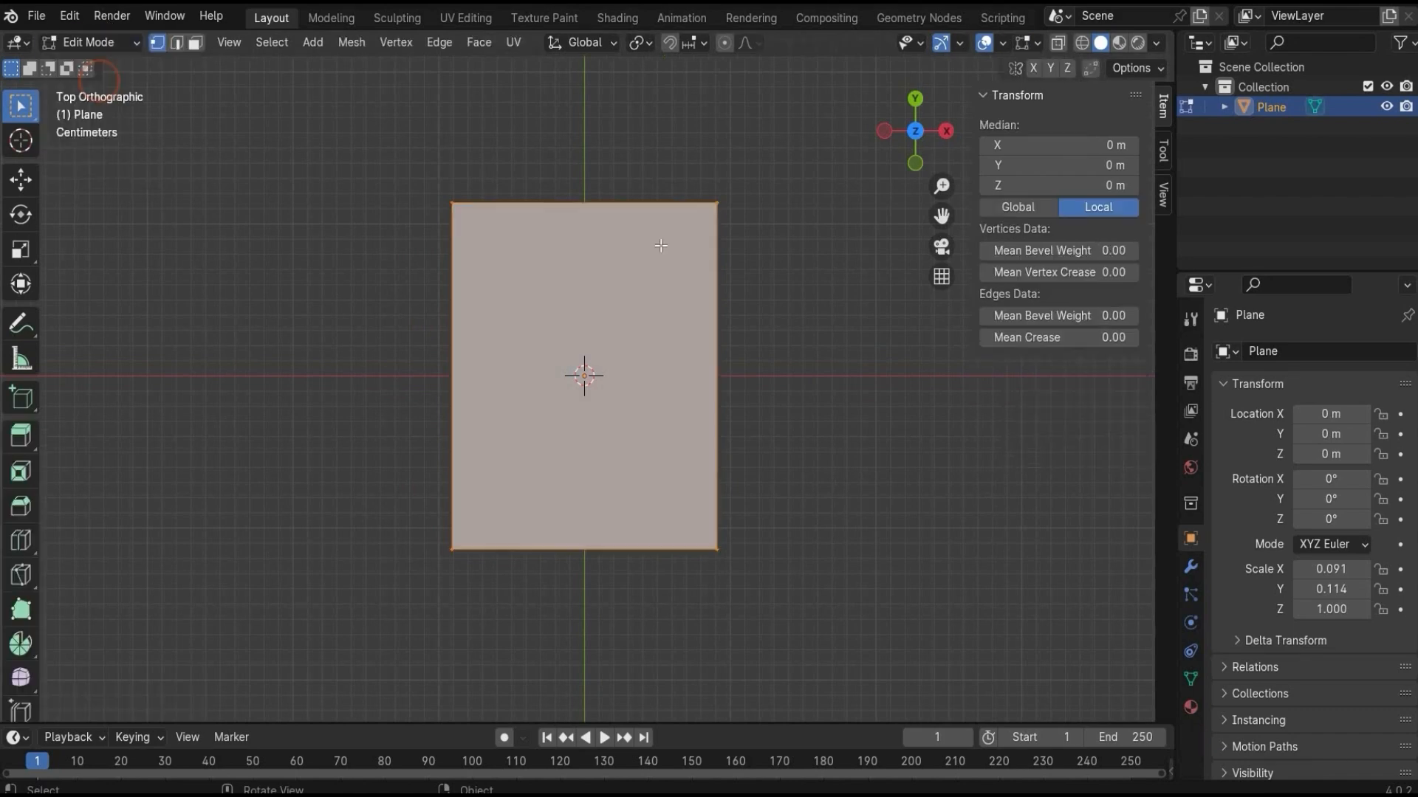
{"action": "right_click", "coordinate": [565, 393]}
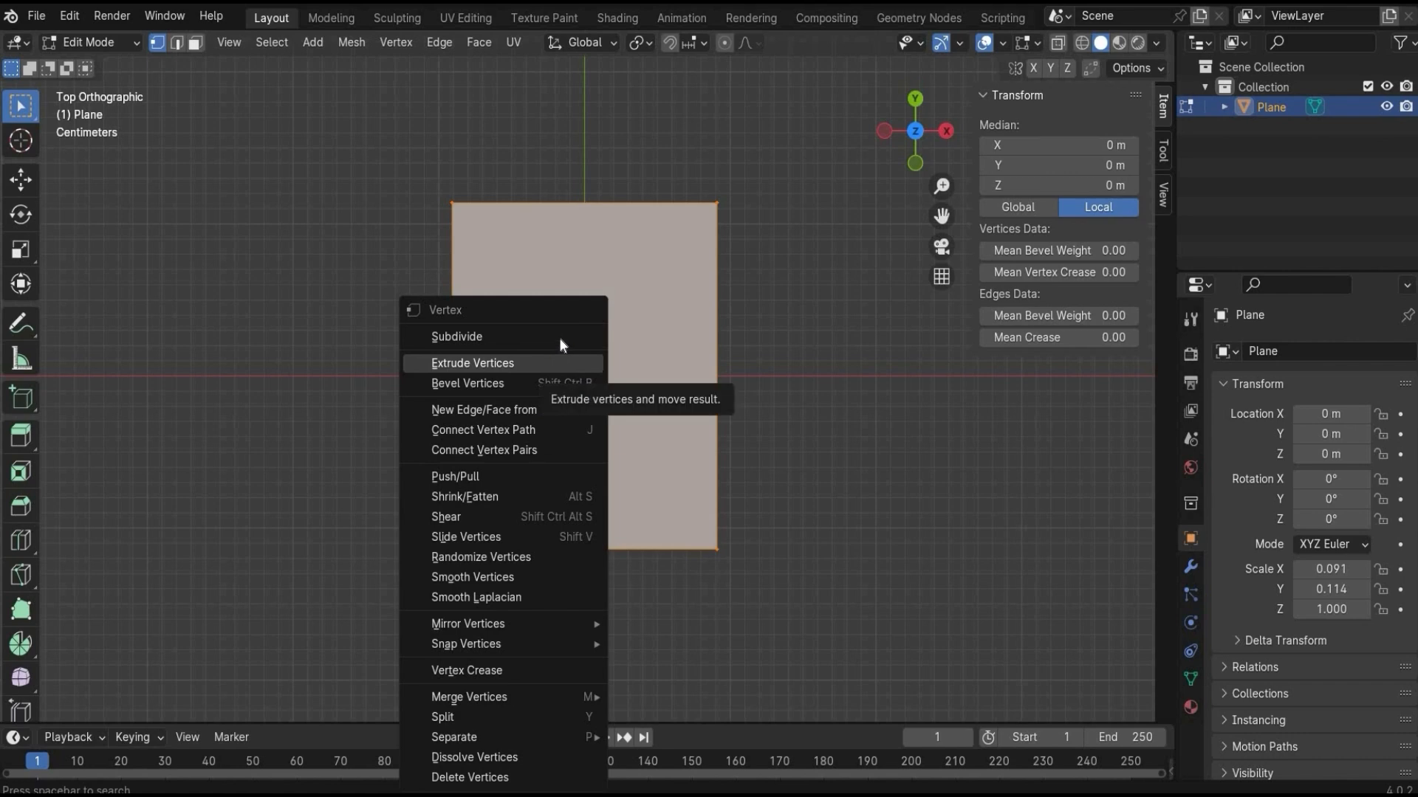
{"action": "left_click", "coordinate": [559, 339]}
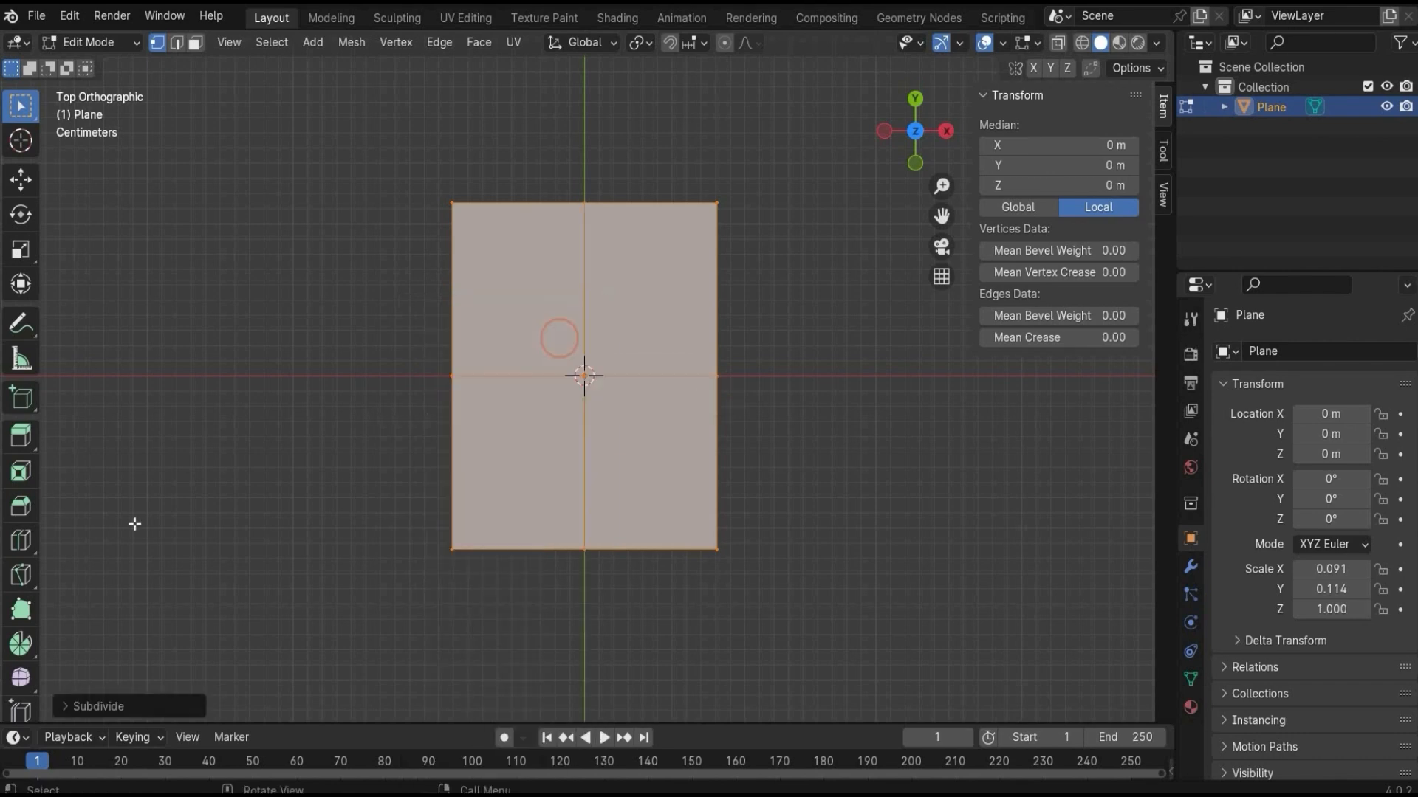
{"action": "left_click", "coordinate": [68, 707]}
{"action": "left_click_drag", "start_coordinate": [241, 573], "coordinate": [577, 569]}
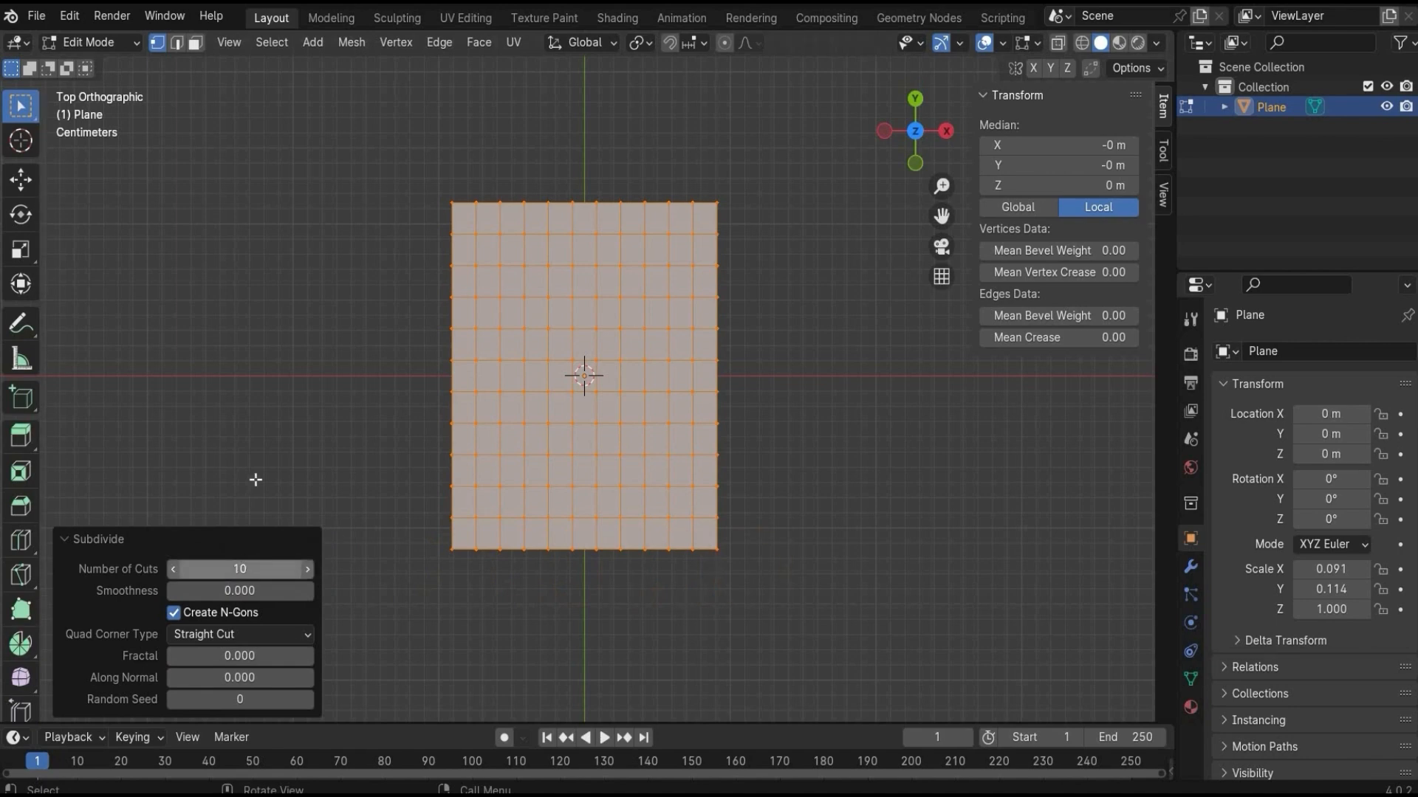
Subdivide the whole plane again with 4 cuts and return to Object Mode.
{"action": "left_click", "coordinate": [301, 453]}
{"action": "right_click", "coordinate": [577, 352]}
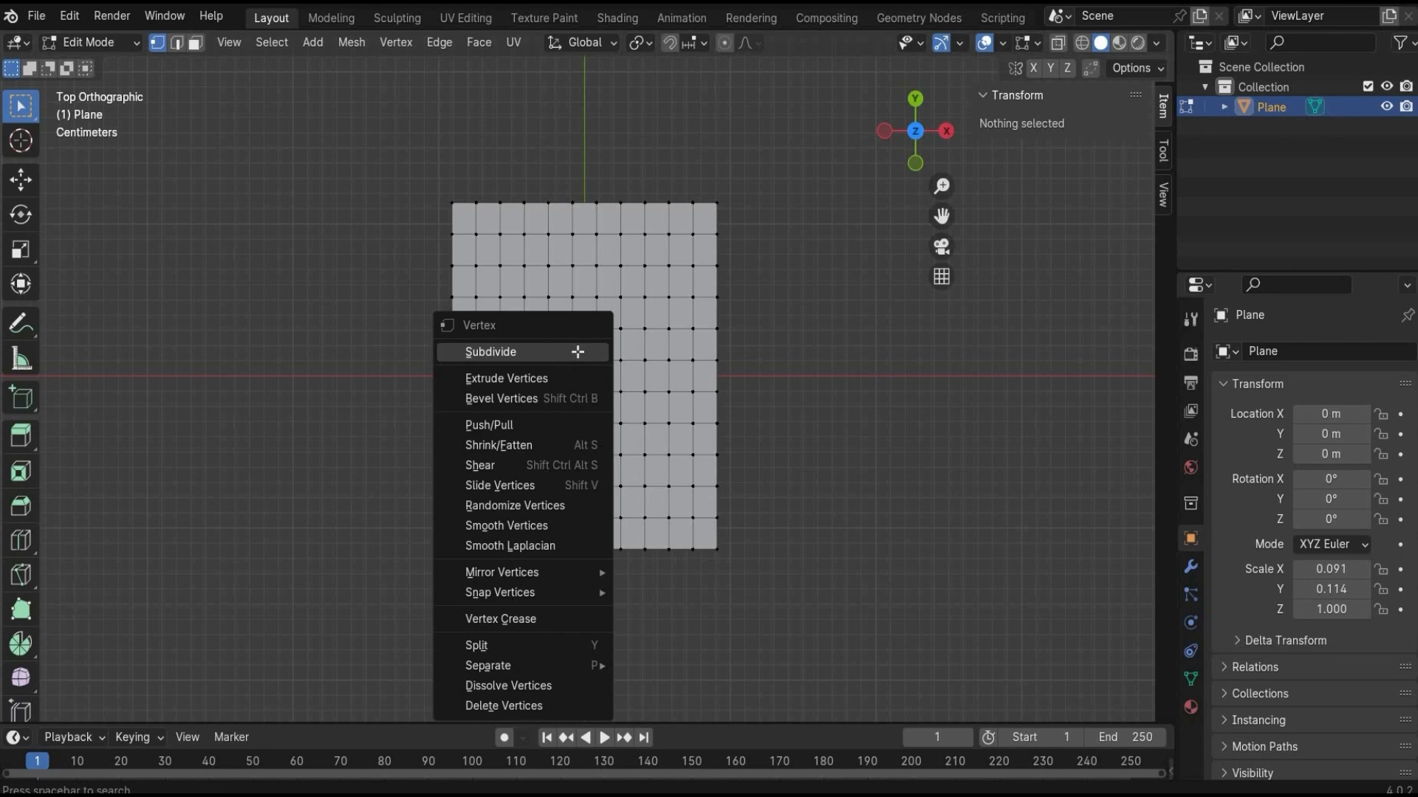
{"action": "left_click", "coordinate": [578, 351]}
{"action": "left_click", "coordinate": [250, 570]}
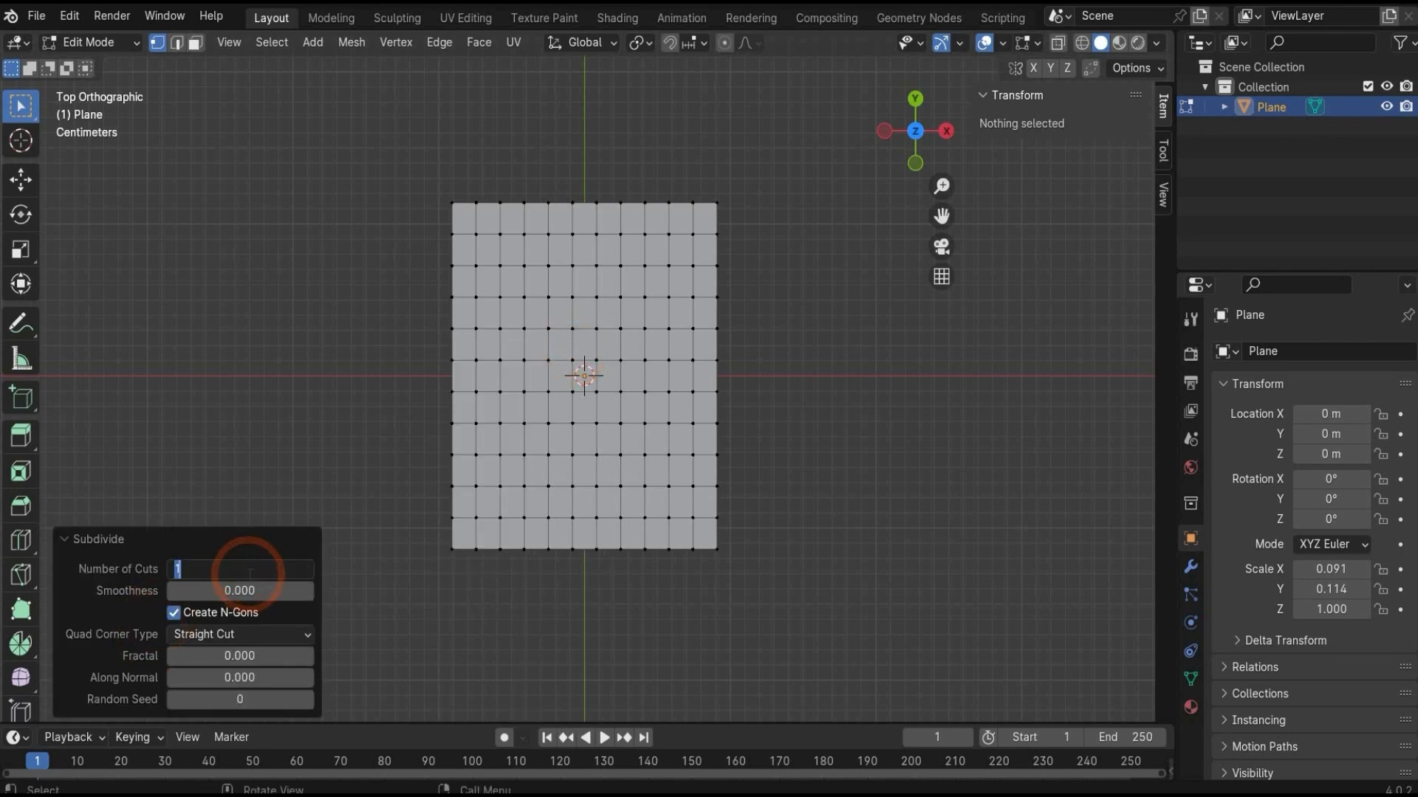
{"action": "type", "text": "4"}
{"action": "key", "text": "Return"}
{"action": "key", "text": "a"}
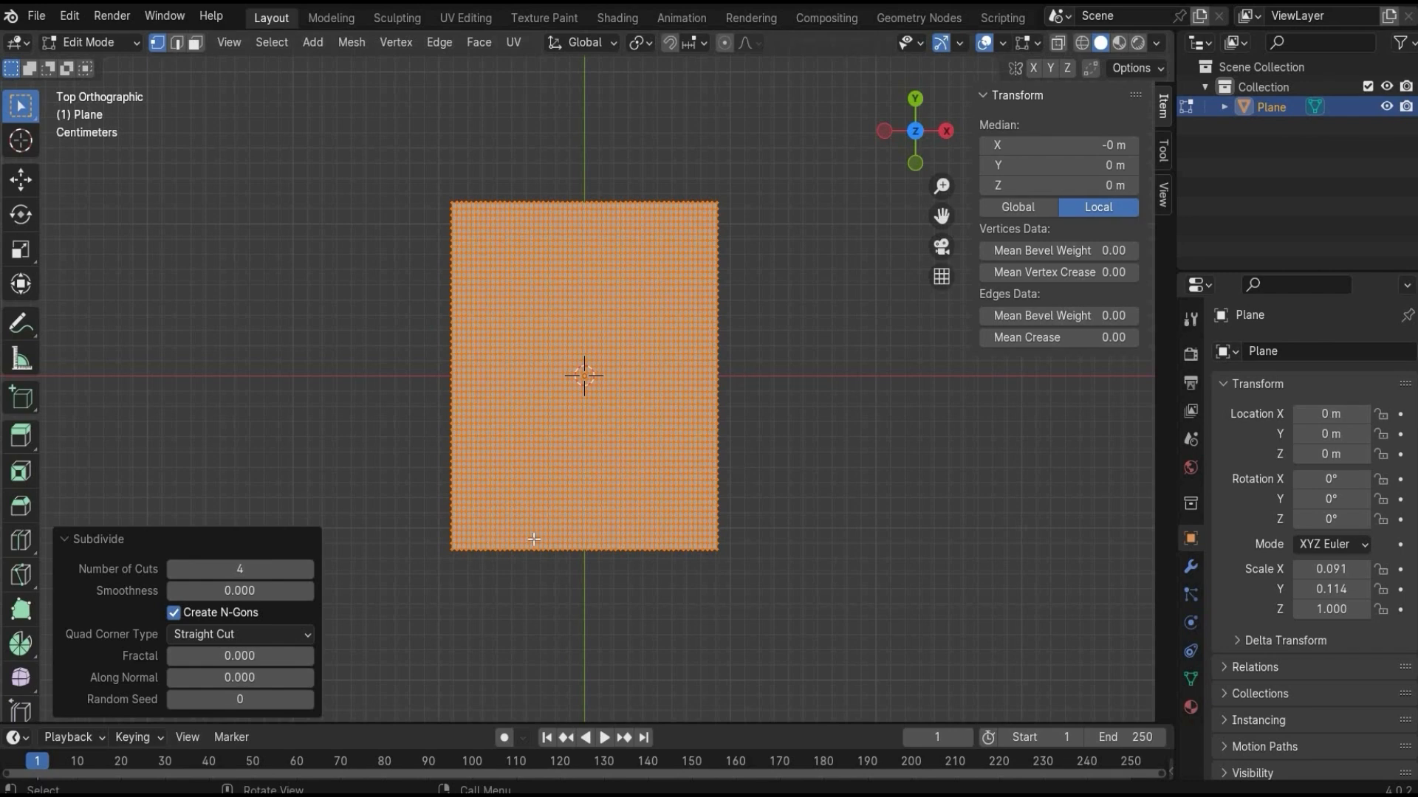
{"action": "left_click", "coordinate": [115, 42]}
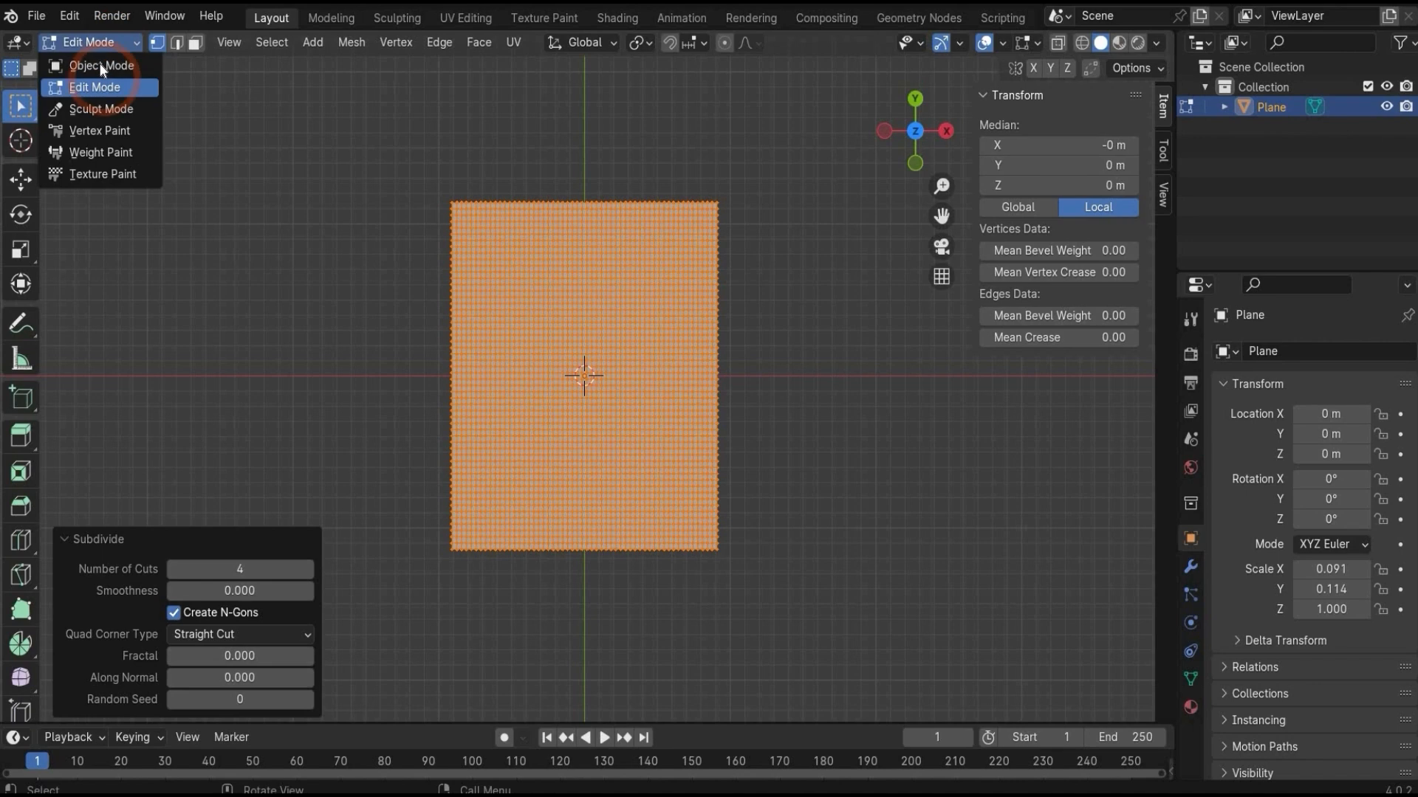
{"action": "left_click", "coordinate": [101, 66]}
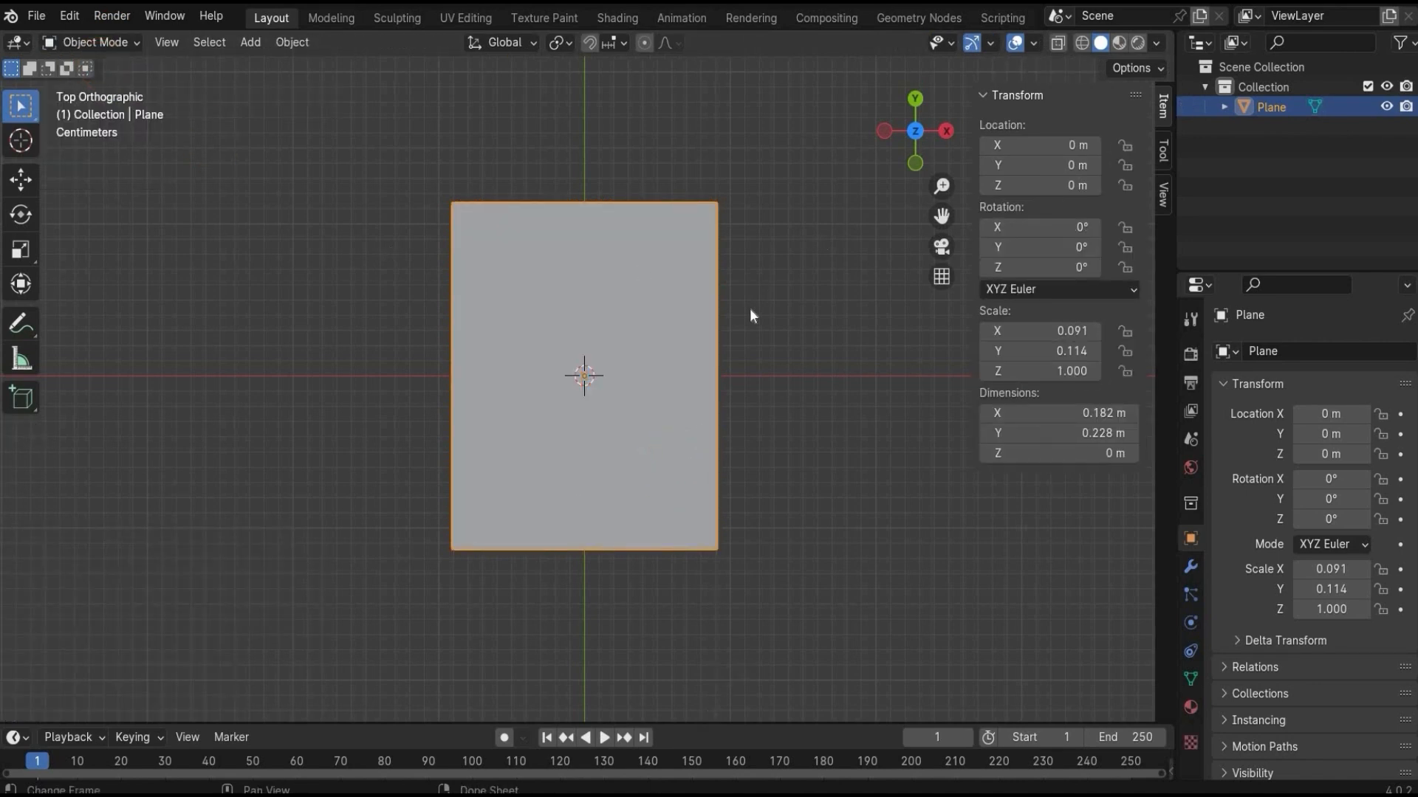
Add a cylinder lying across the plane's lower edge, rotated 90° about Y and scaled to 0.019, 0.019 and 0.100.
{"action": "left_click", "coordinate": [352, 152]}
{"action": "left_click", "coordinate": [250, 42]}
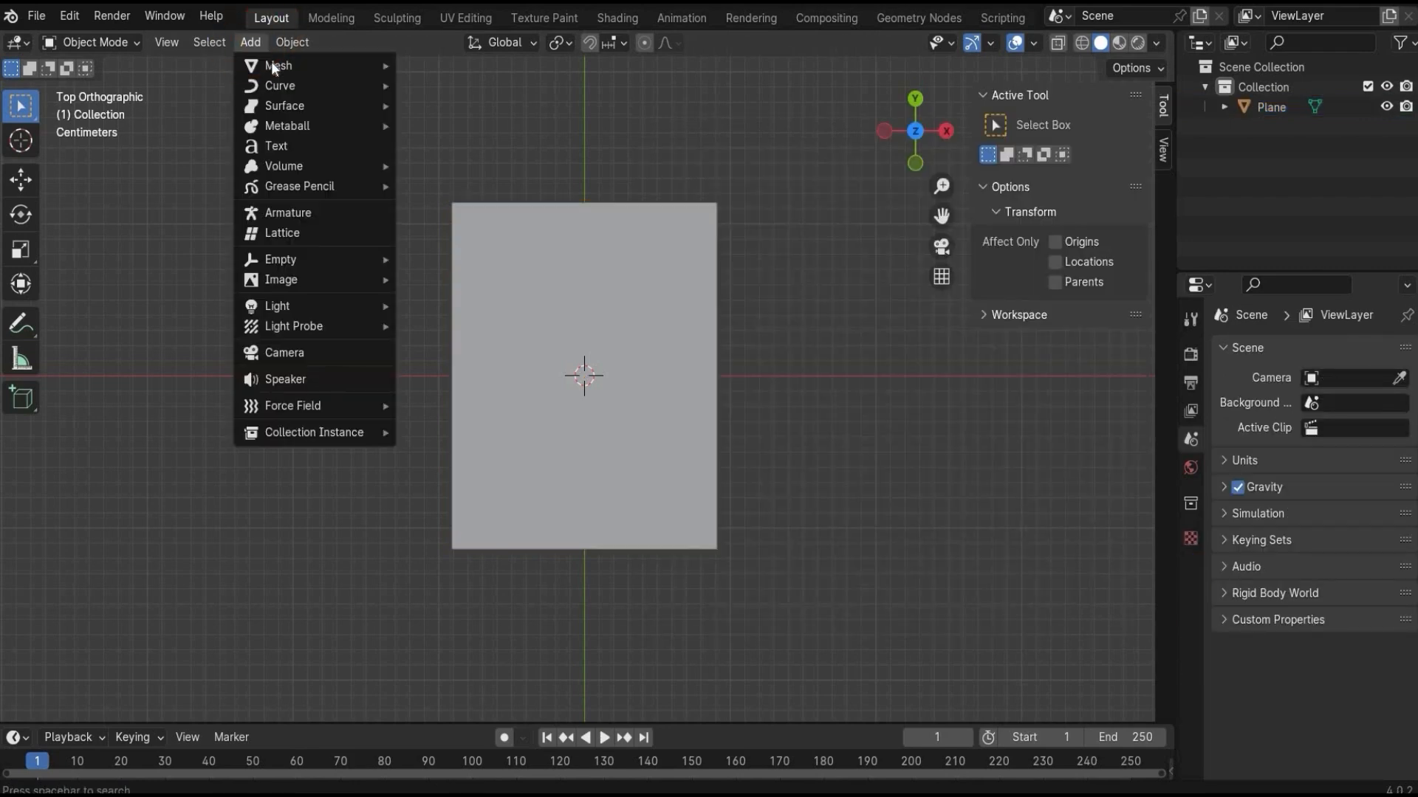
{"action": "mouse_move", "coordinate": [273, 65]}
{"action": "left_click", "coordinate": [476, 170]}
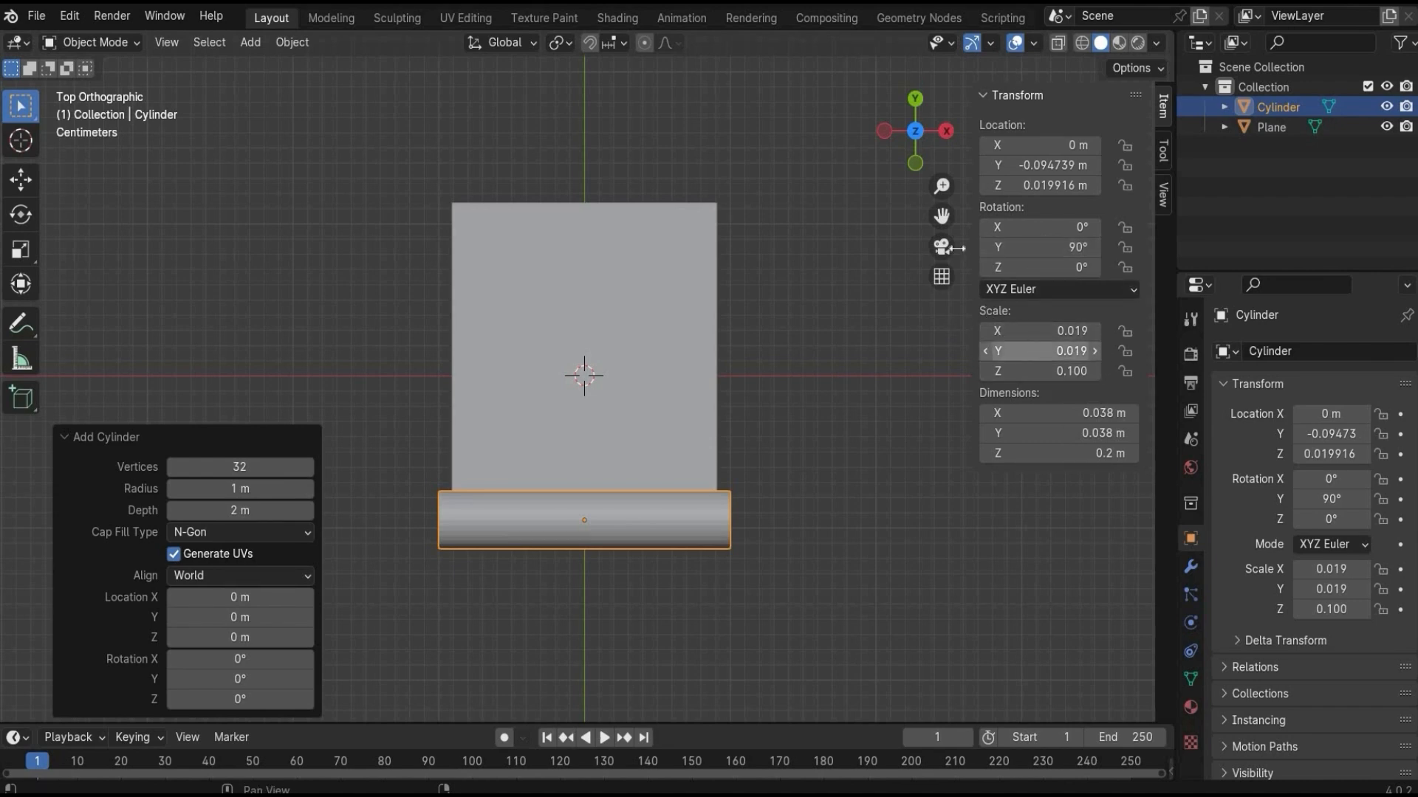
Apply Shade Smooth to the cylinder.
{"action": "right_click", "coordinate": [484, 534]}
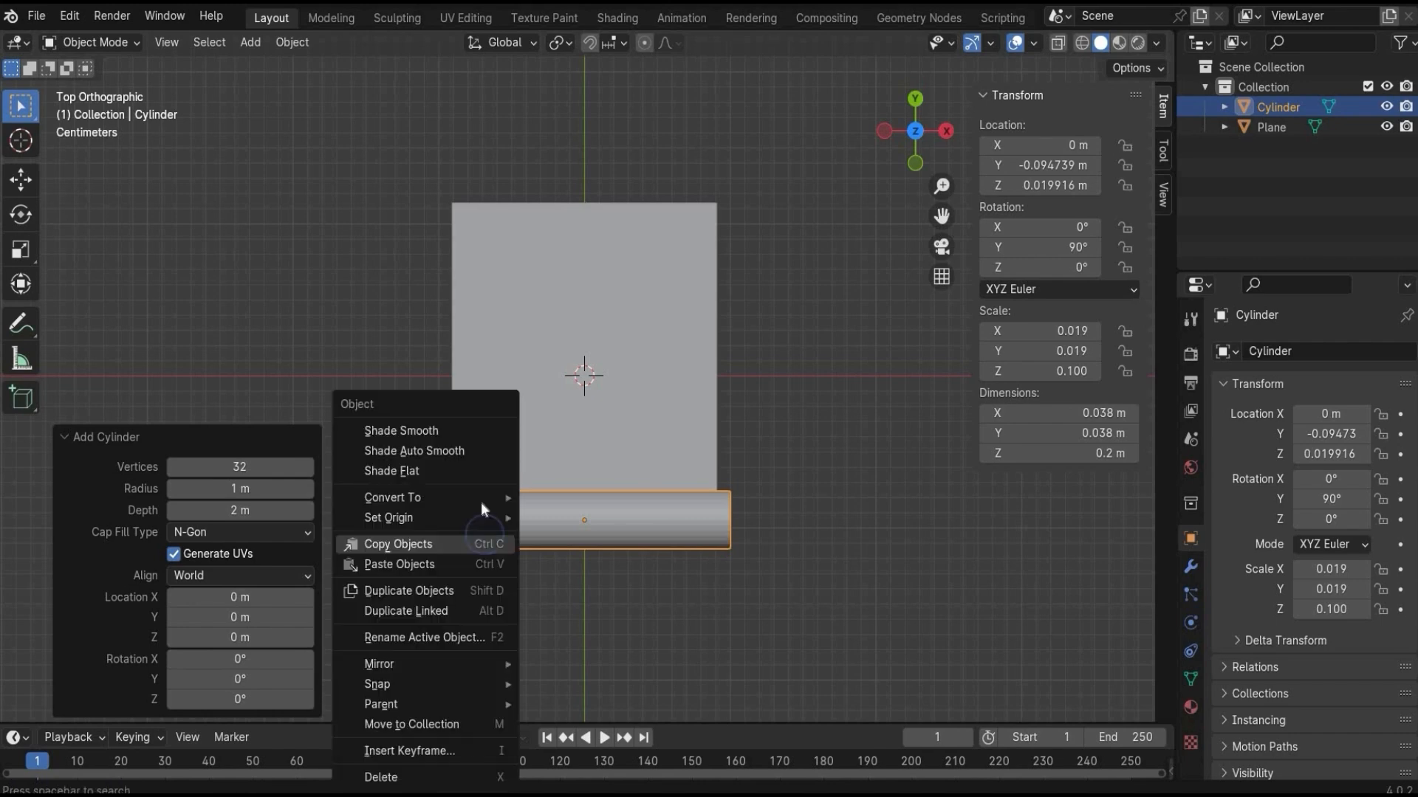
{"action": "left_click", "coordinate": [471, 430]}
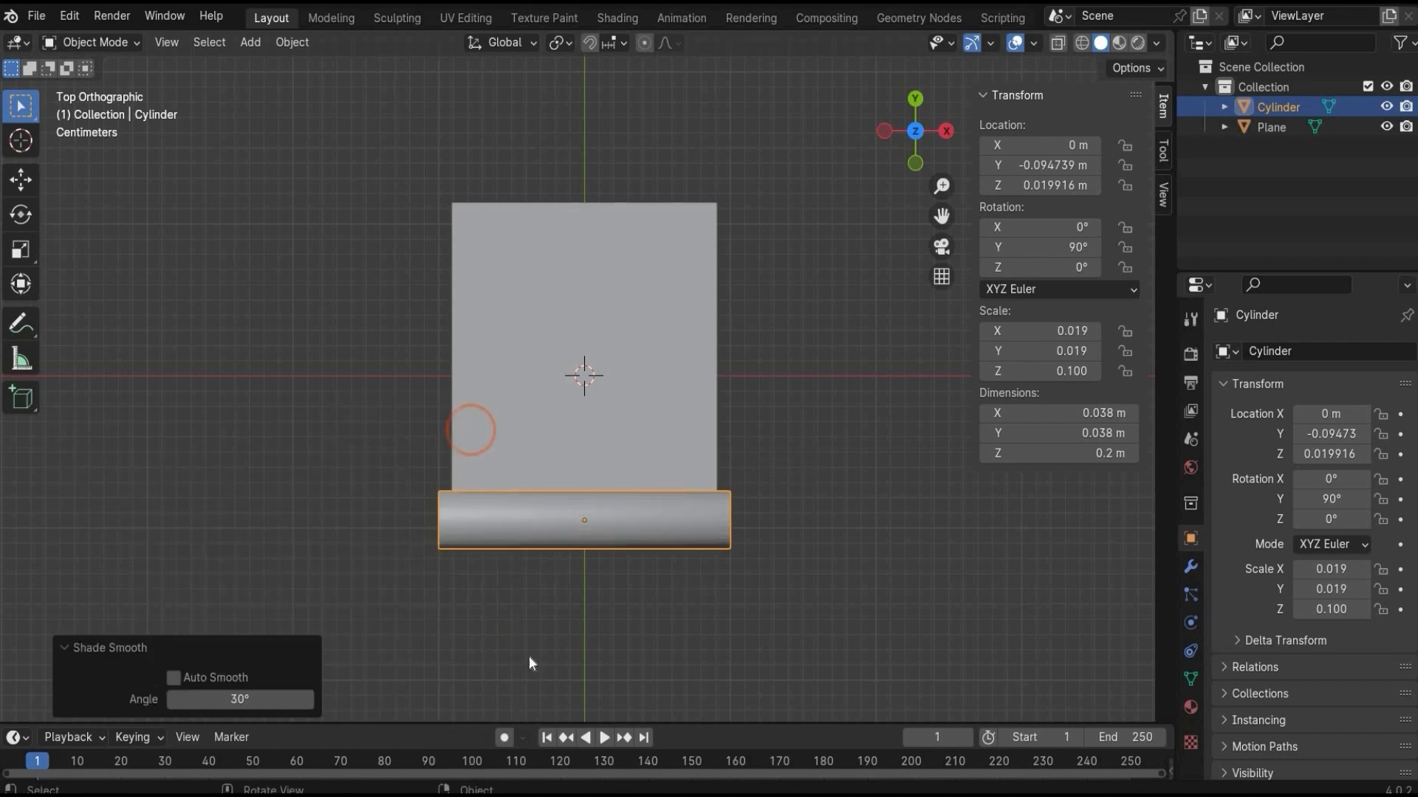
{"action": "key", "text": "alt+Tab"}
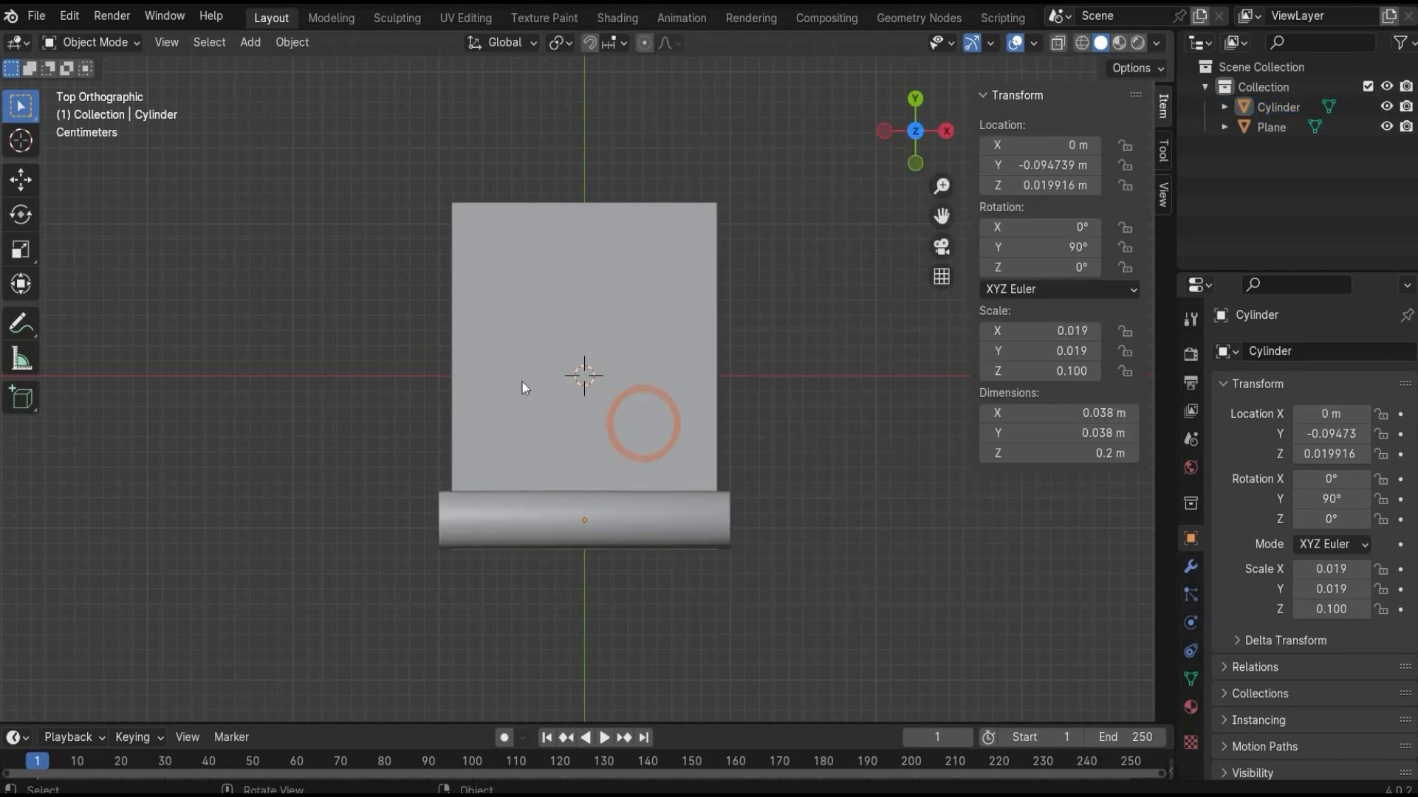
Move the plane and cylinder together about 0.1137 m along Y so their lower edges sit at the world origin.
{"action": "left_click", "coordinate": [1270, 125]}
{"action": "left_click", "coordinate": [1268, 112], "text": "shift"}
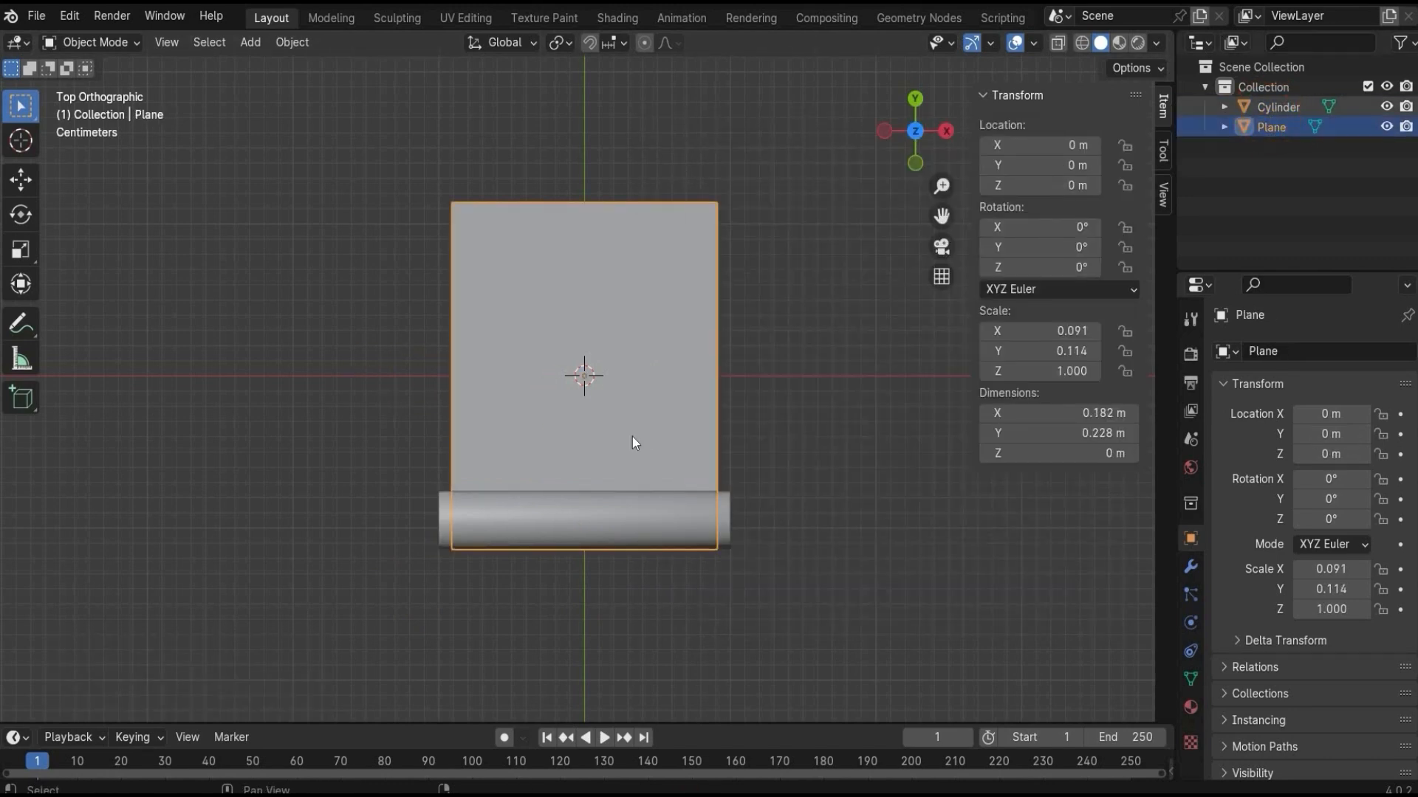
{"action": "left_click", "coordinate": [20, 180]}
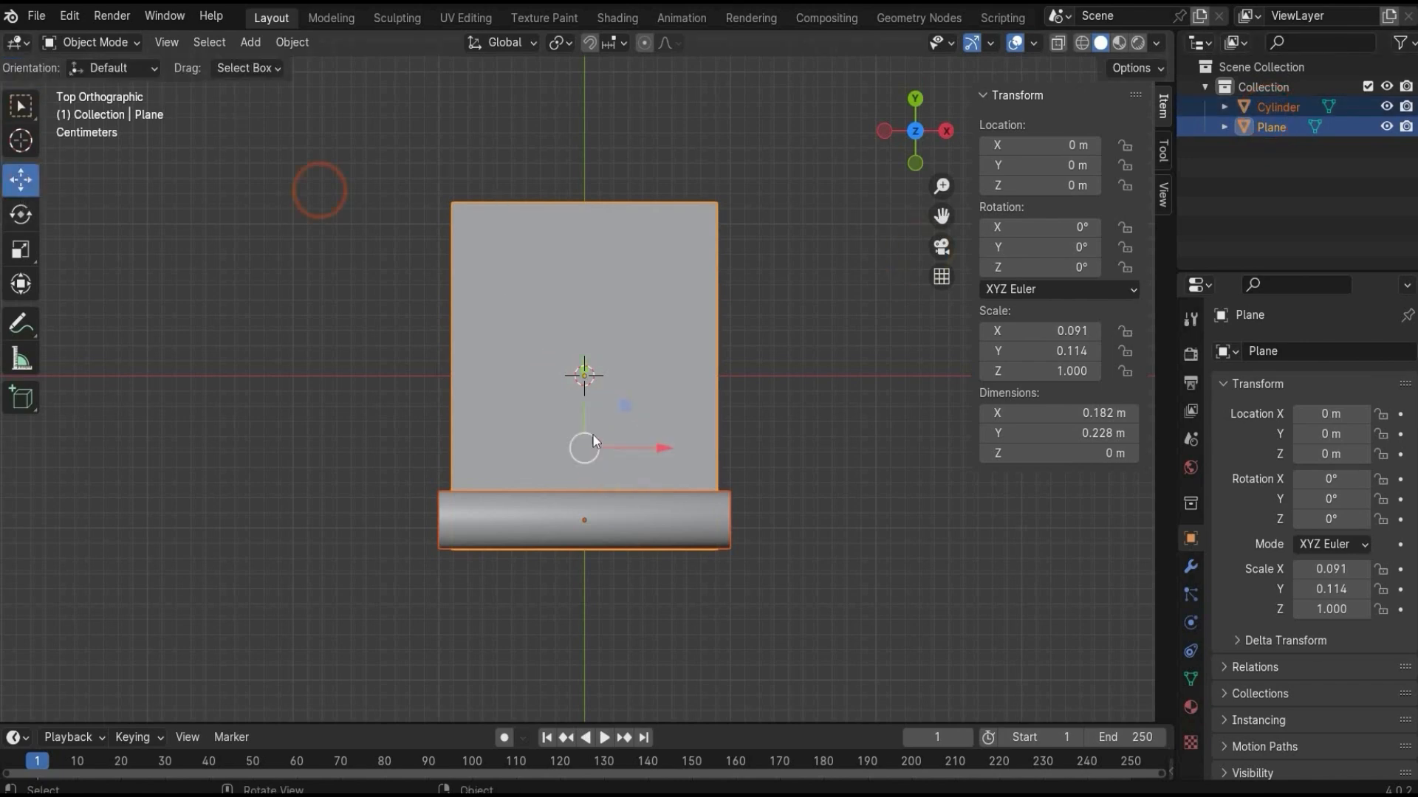
{"action": "left_click_drag", "start_coordinate": [587, 349], "coordinate": [583, 193]}
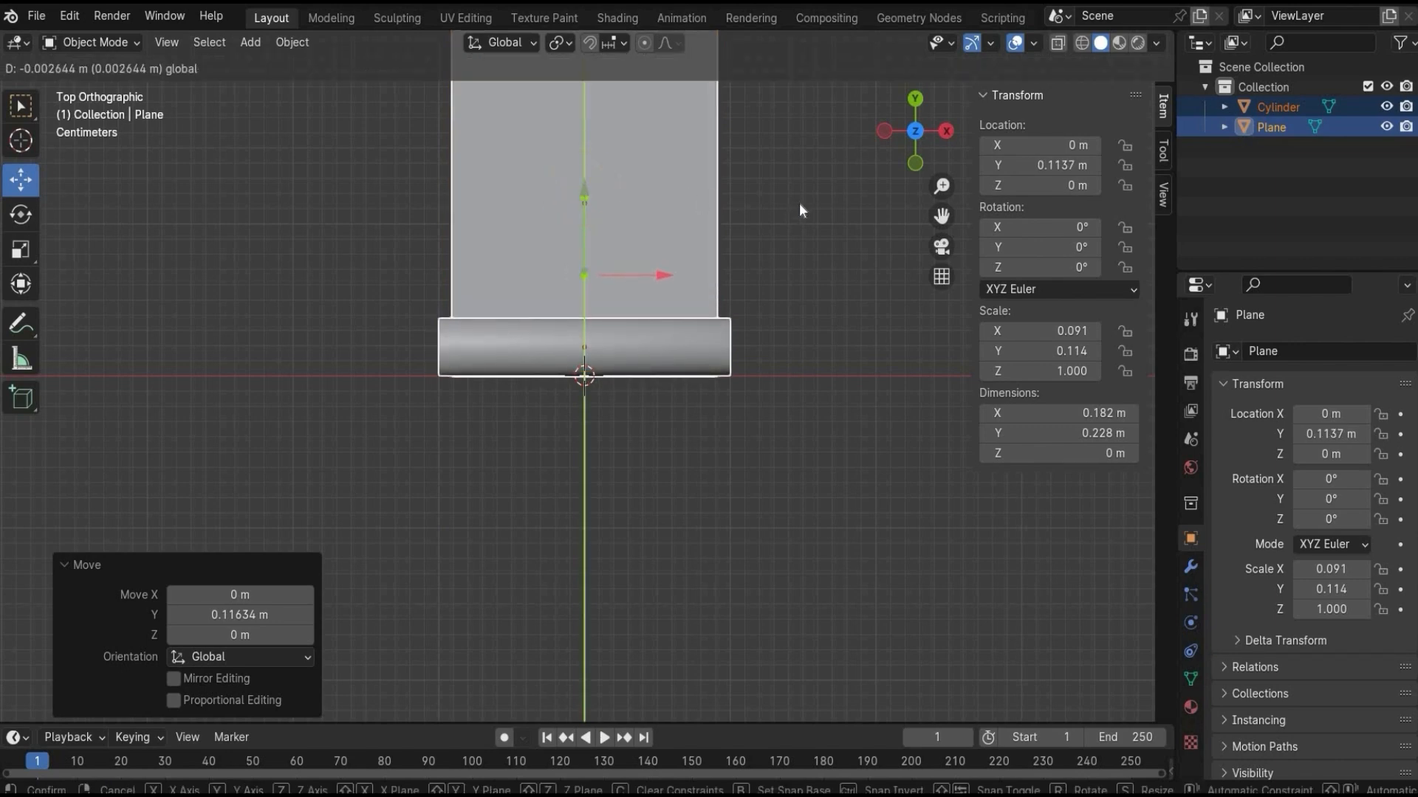
{"action": "left_click_drag", "start_coordinate": [800, 205], "coordinate": [853, 212]}
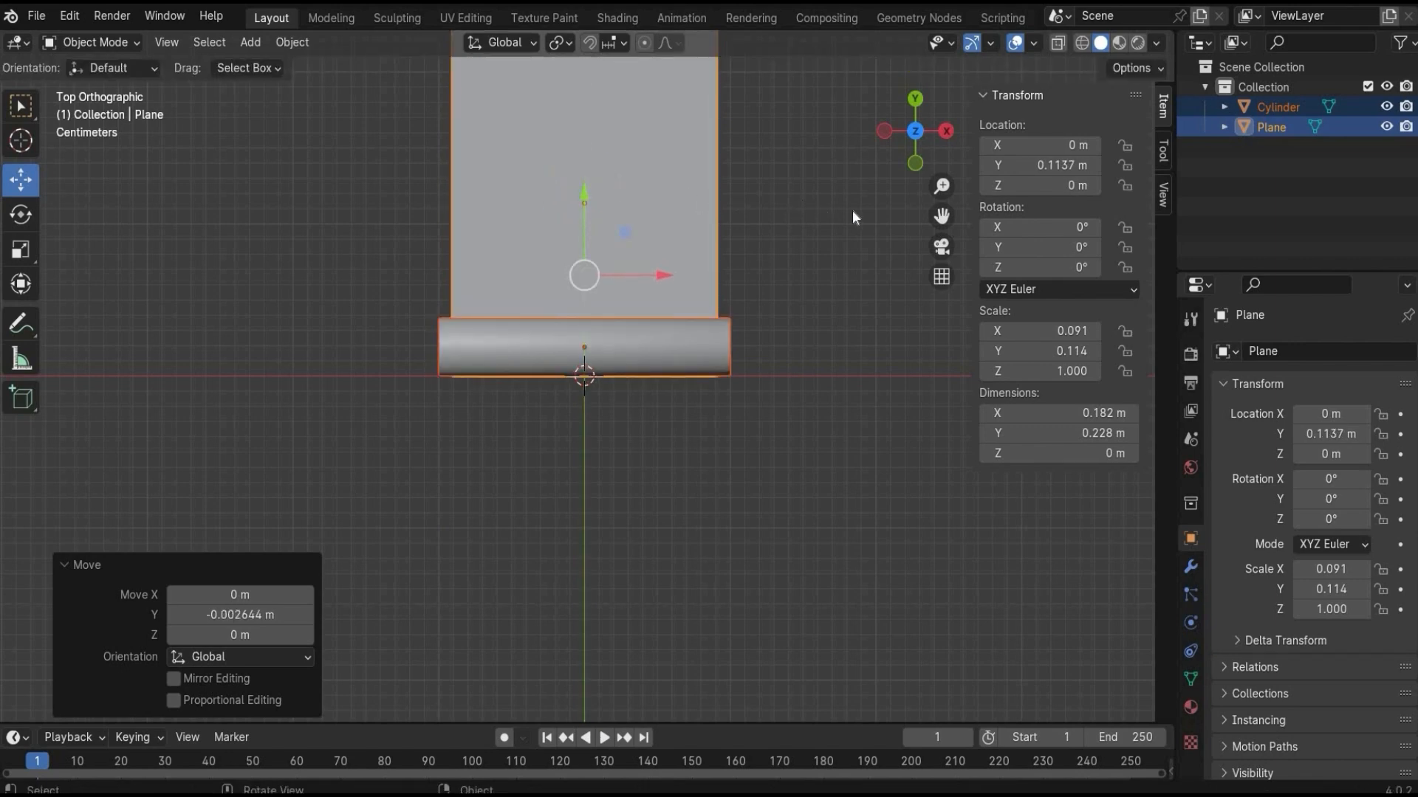
Add a Bezier curve at the world origin.
{"action": "left_click", "coordinate": [883, 131]}
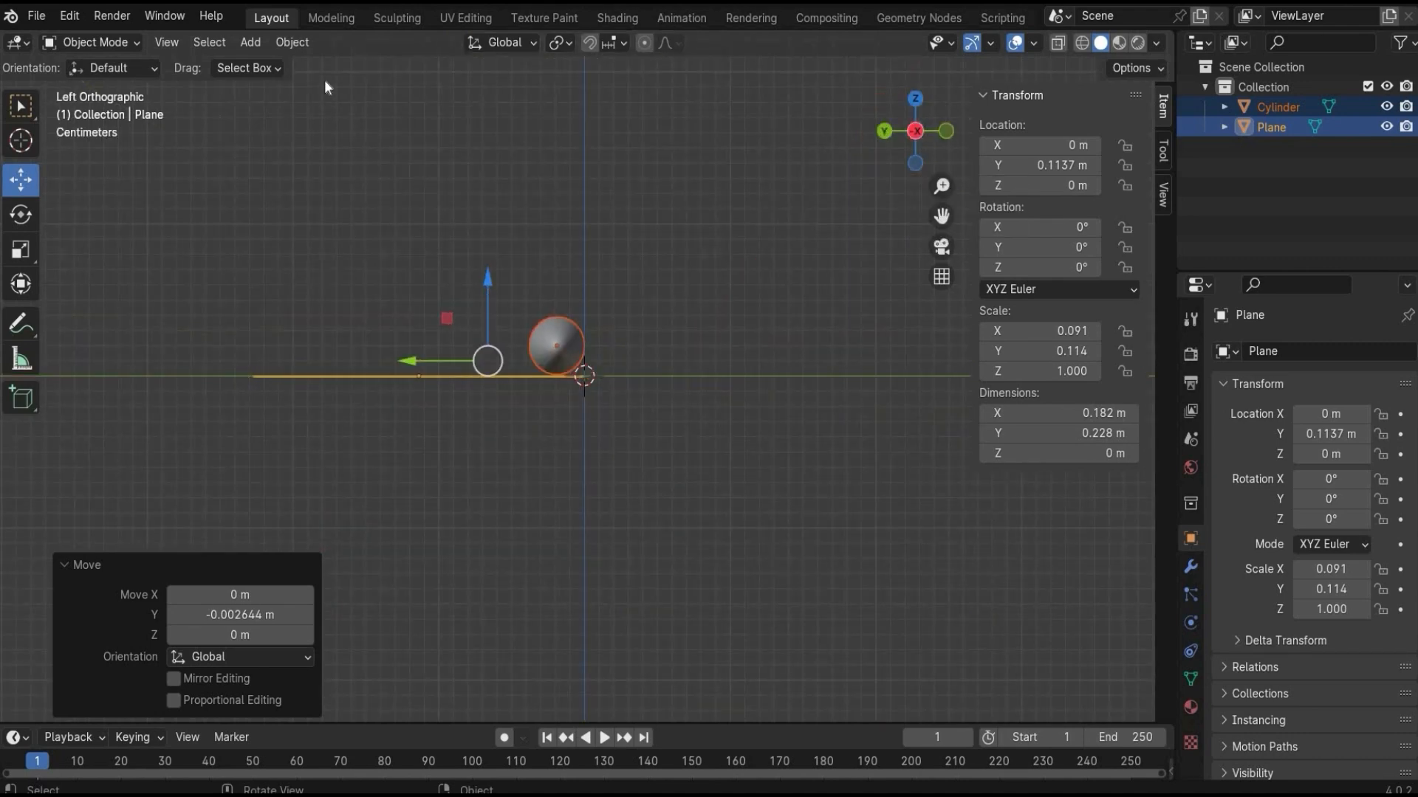
{"action": "left_click", "coordinate": [257, 42]}
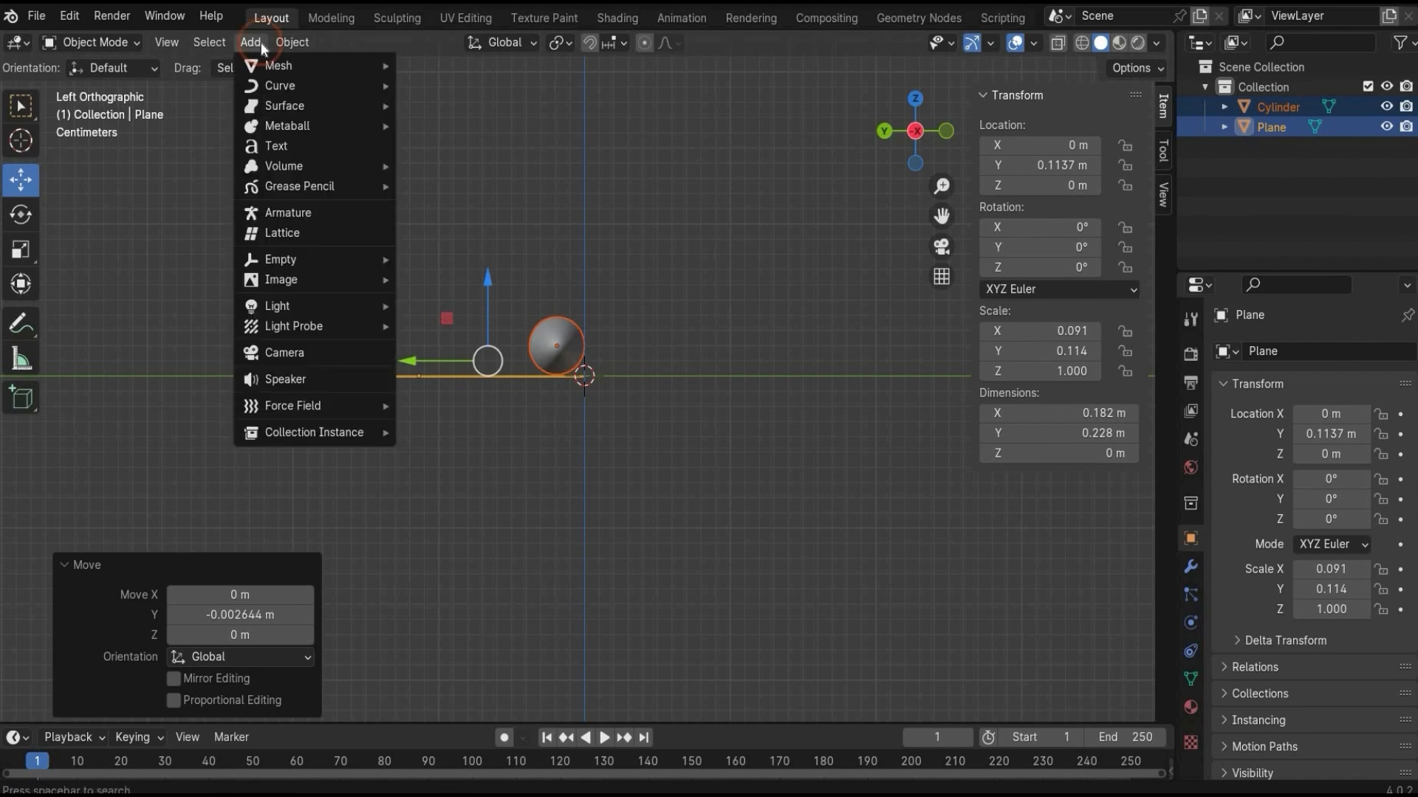
{"action": "mouse_move", "coordinate": [273, 85]}
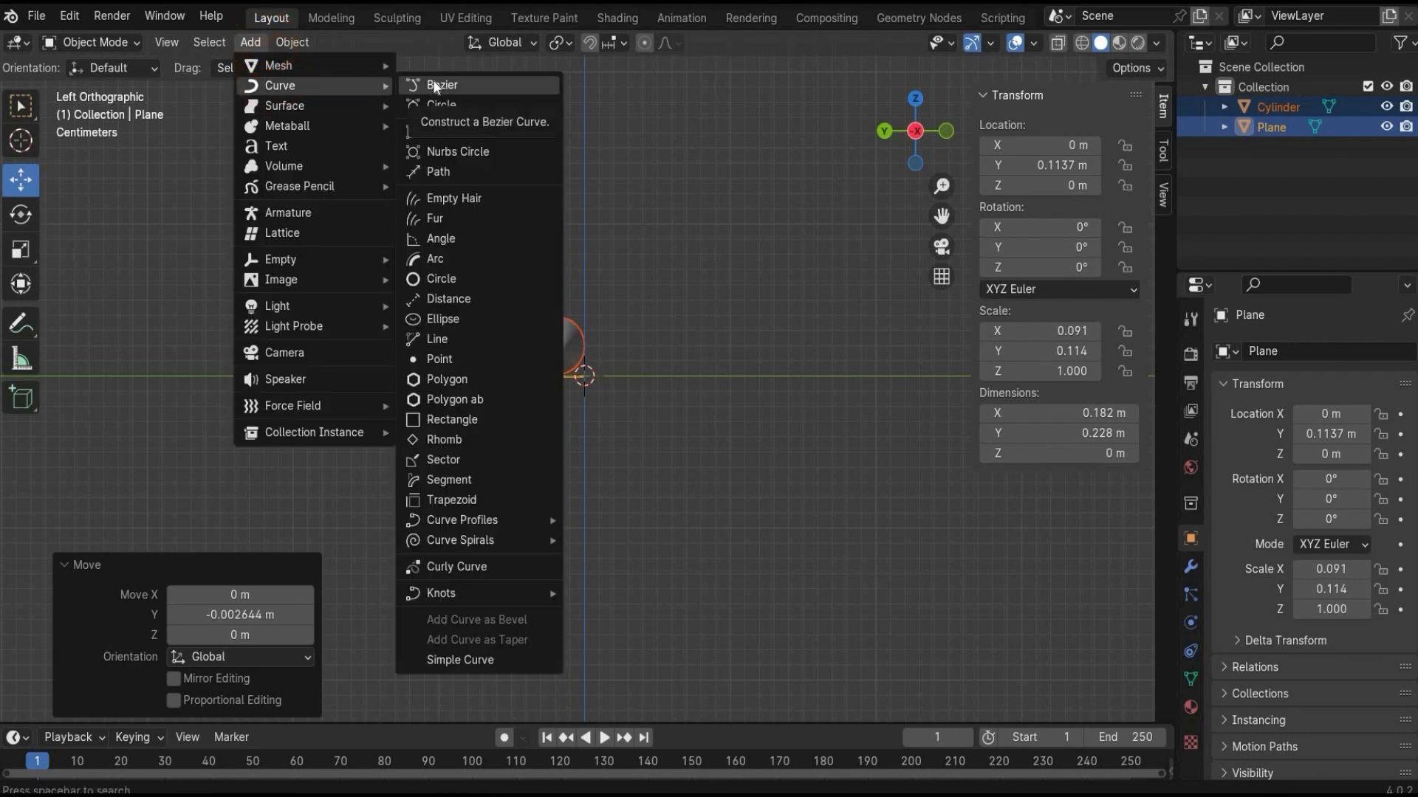
{"action": "left_click", "coordinate": [433, 83]}
{"action": "left_click", "coordinate": [615, 109]}
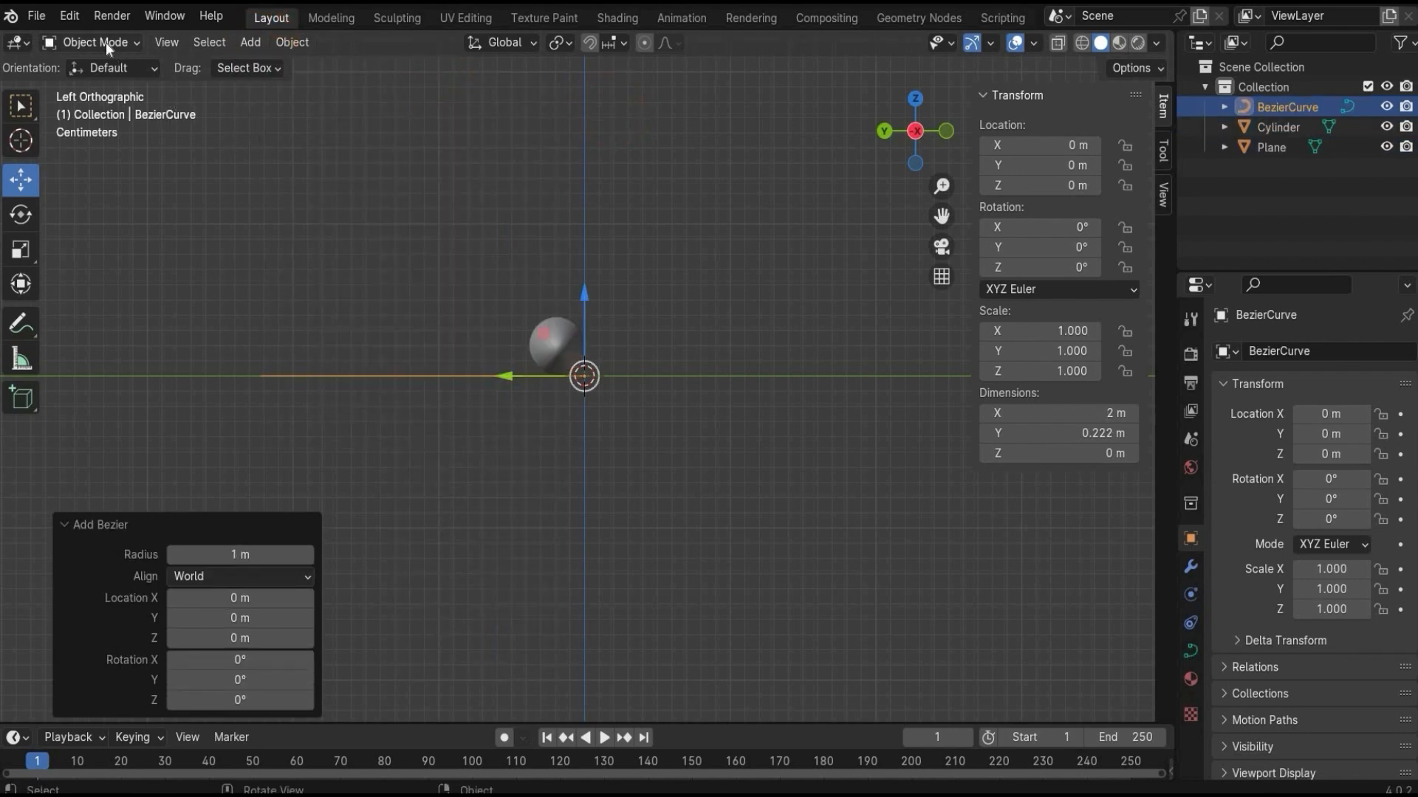
Enter Edit Mode on the Bezier curve and delete all of its default control points.
{"action": "left_click", "coordinate": [105, 42]}
{"action": "left_click", "coordinate": [85, 86]}
{"action": "middle_click_drag", "start_coordinate": [646, 233], "coordinate": [540, 241]}
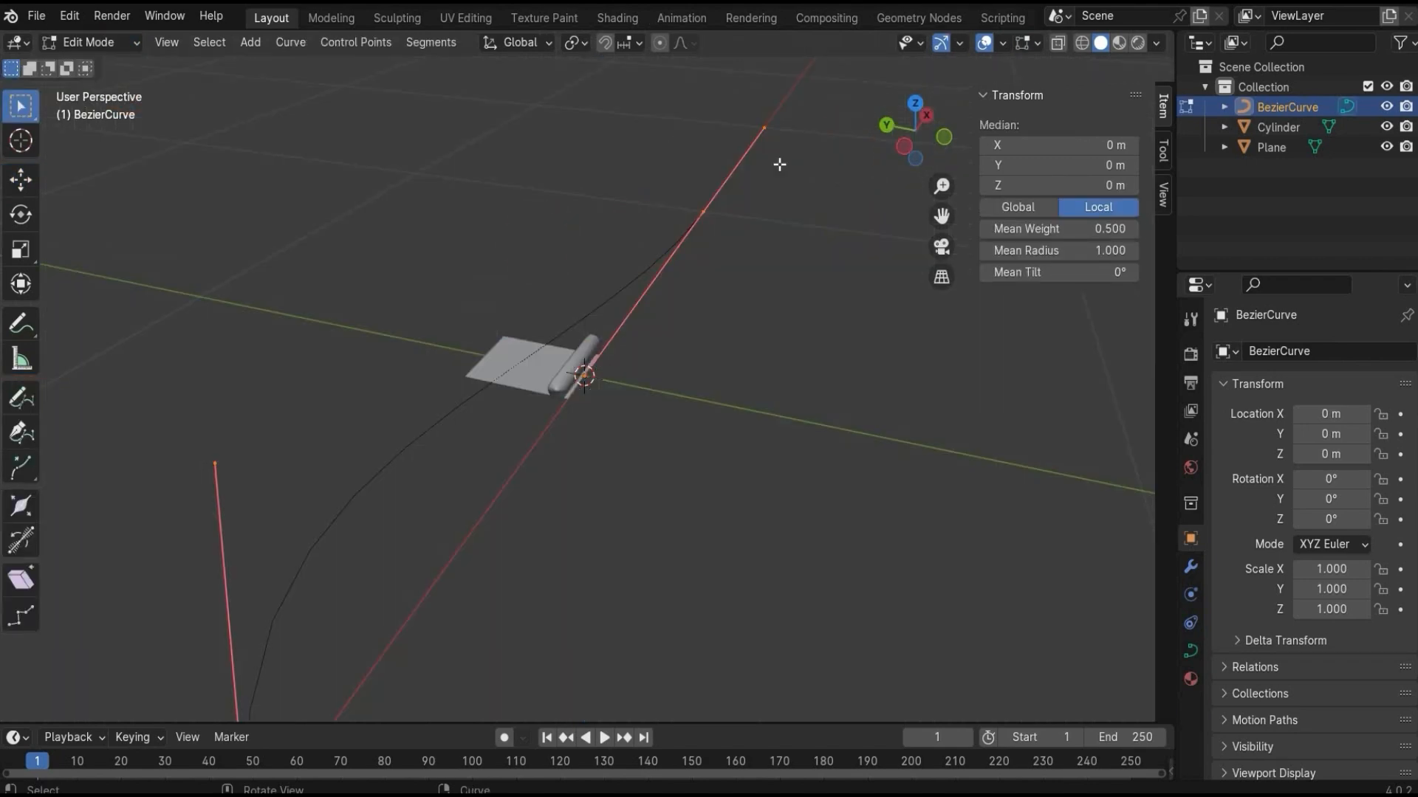
{"action": "key", "text": "x"}
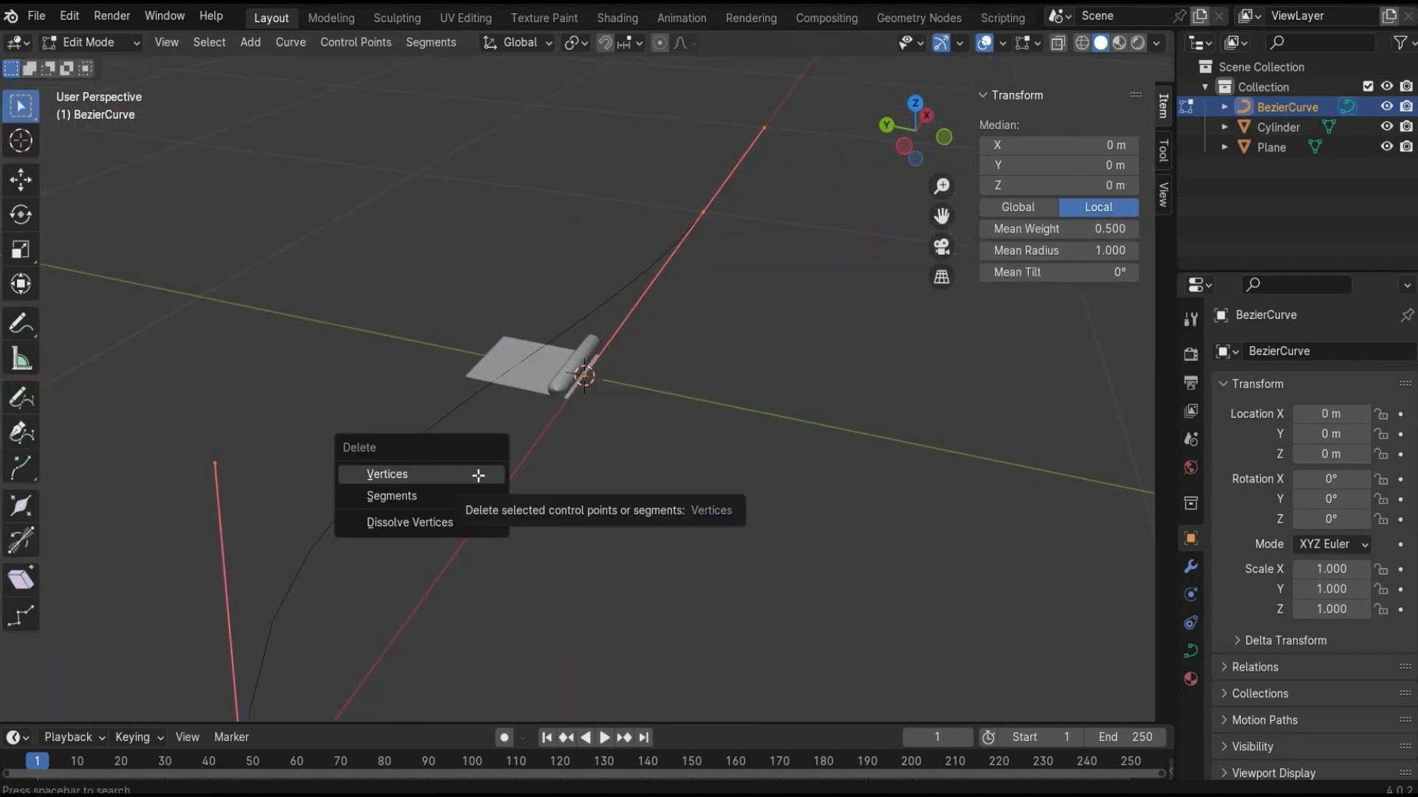
{"action": "left_click", "coordinate": [477, 474]}
With the Curve Pen, draw control points in left view at the plane's far end and at the cylinder's underside, outer side and top.
{"action": "left_click", "coordinate": [902, 144]}
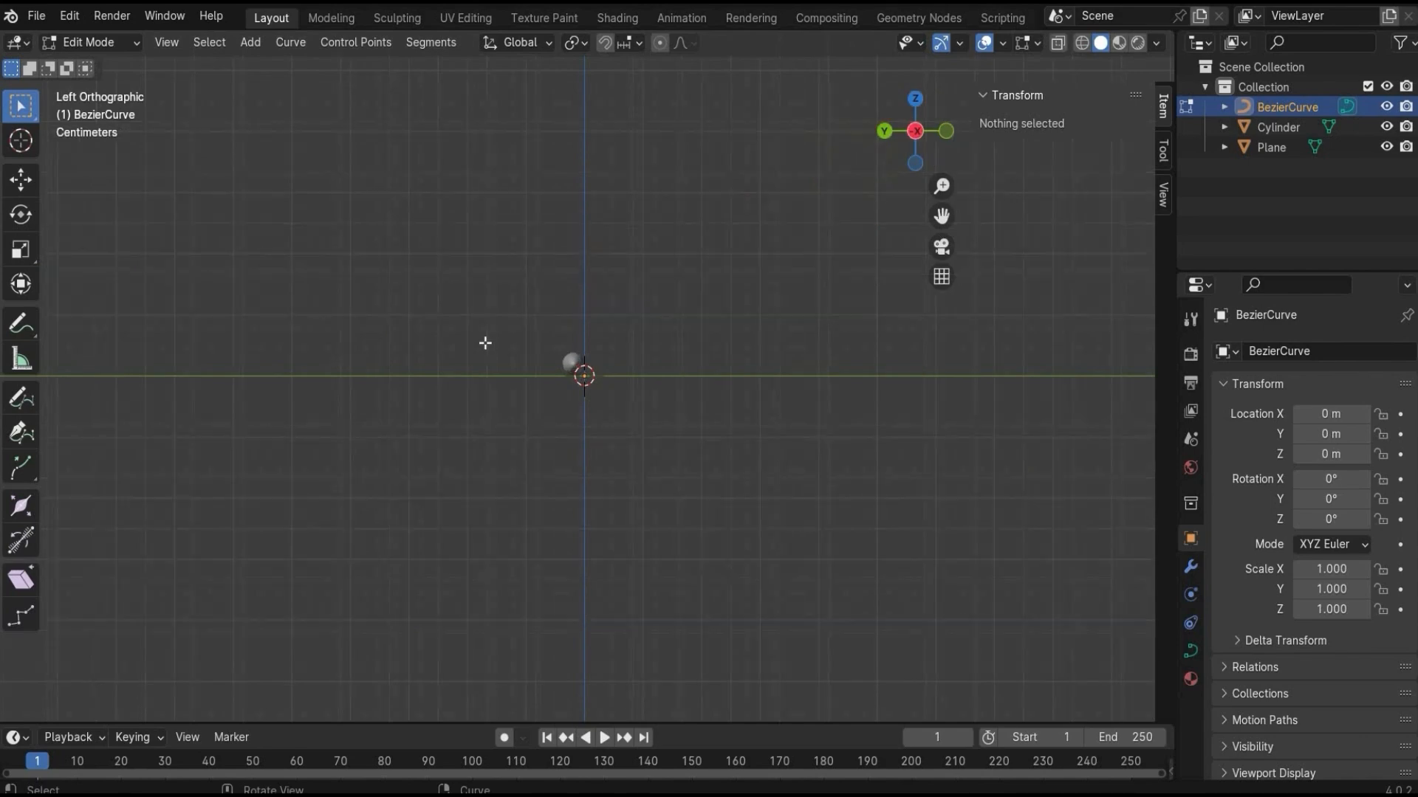
{"action": "left_click", "coordinate": [1265, 147]}
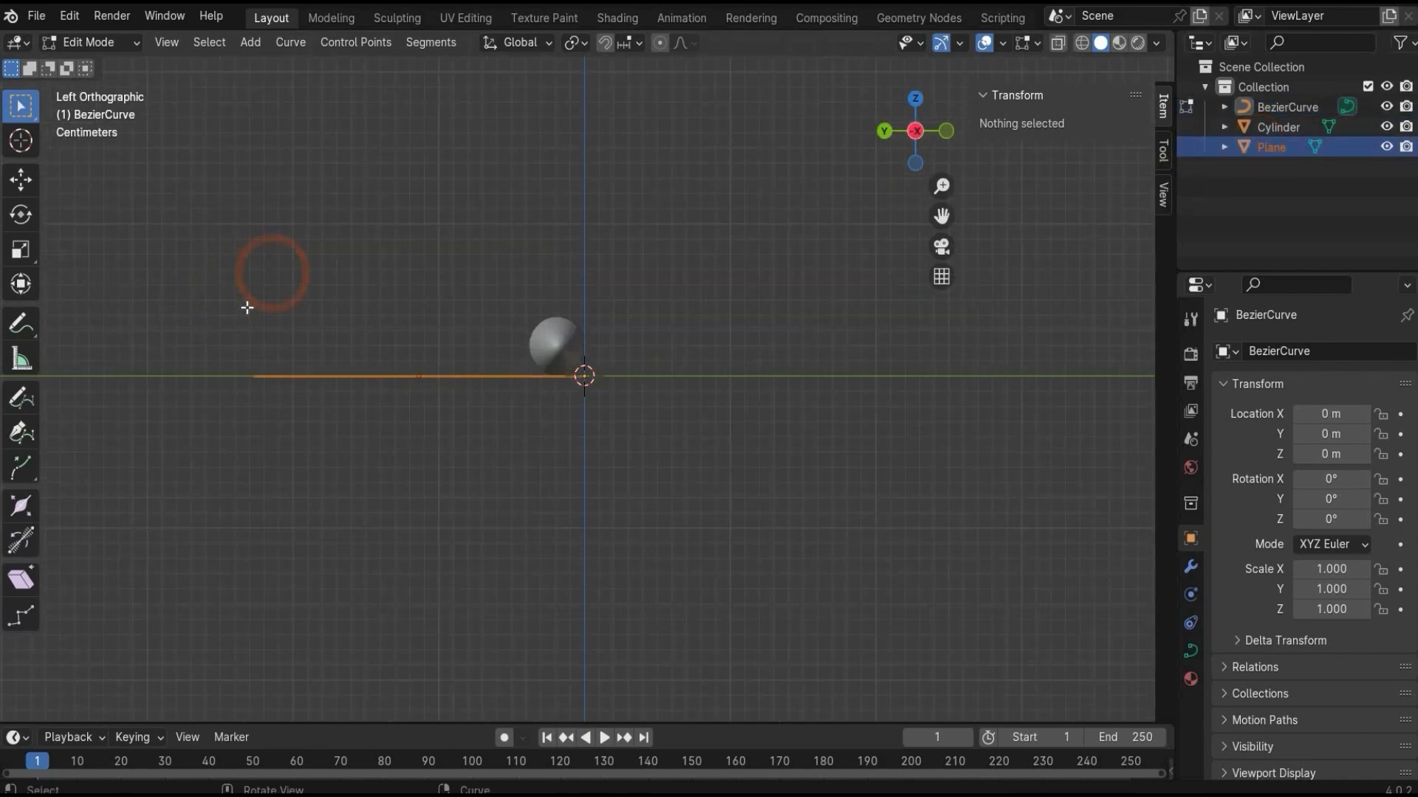
{"action": "left_click_drag", "start_coordinate": [942, 216], "coordinate": [1145, 252]}
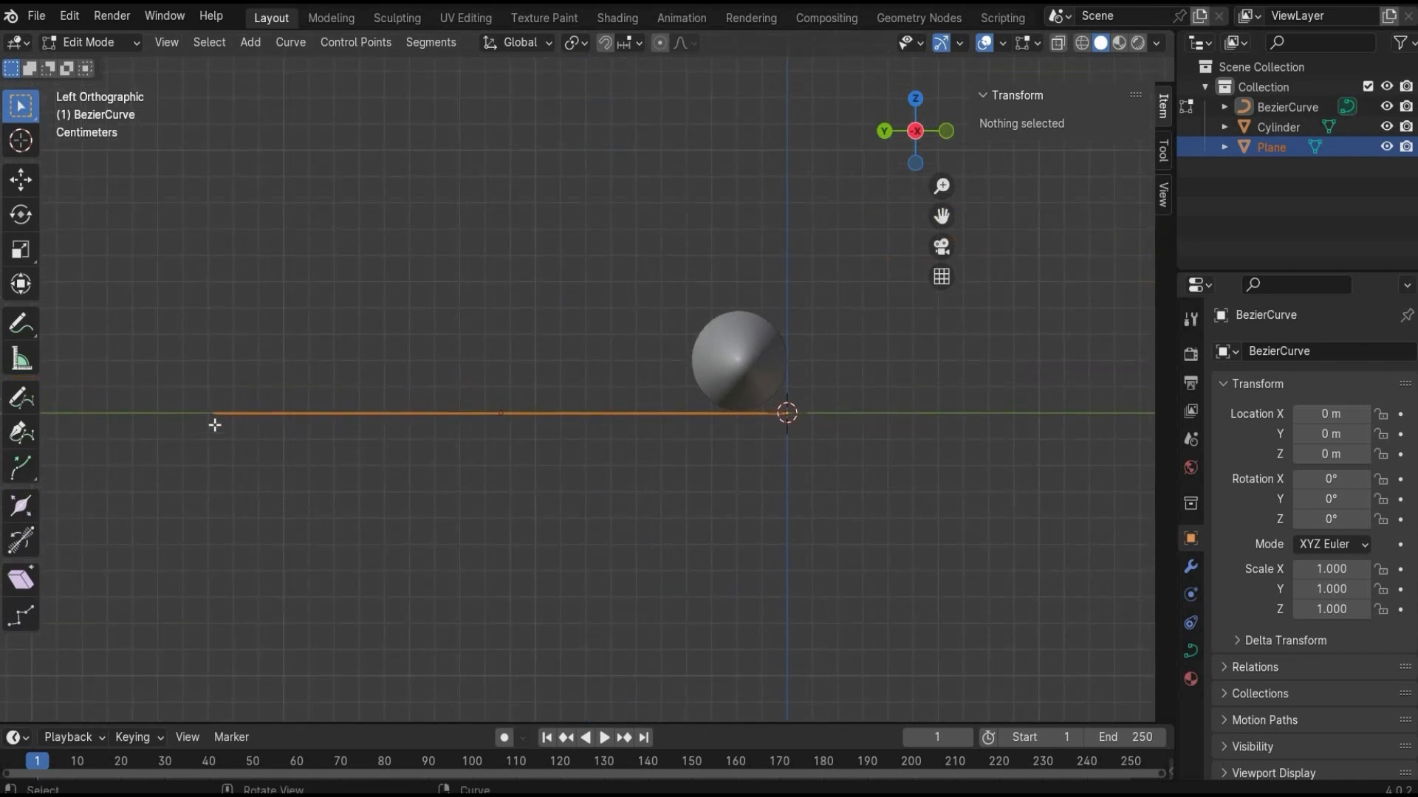
{"action": "left_click", "coordinate": [1290, 113]}
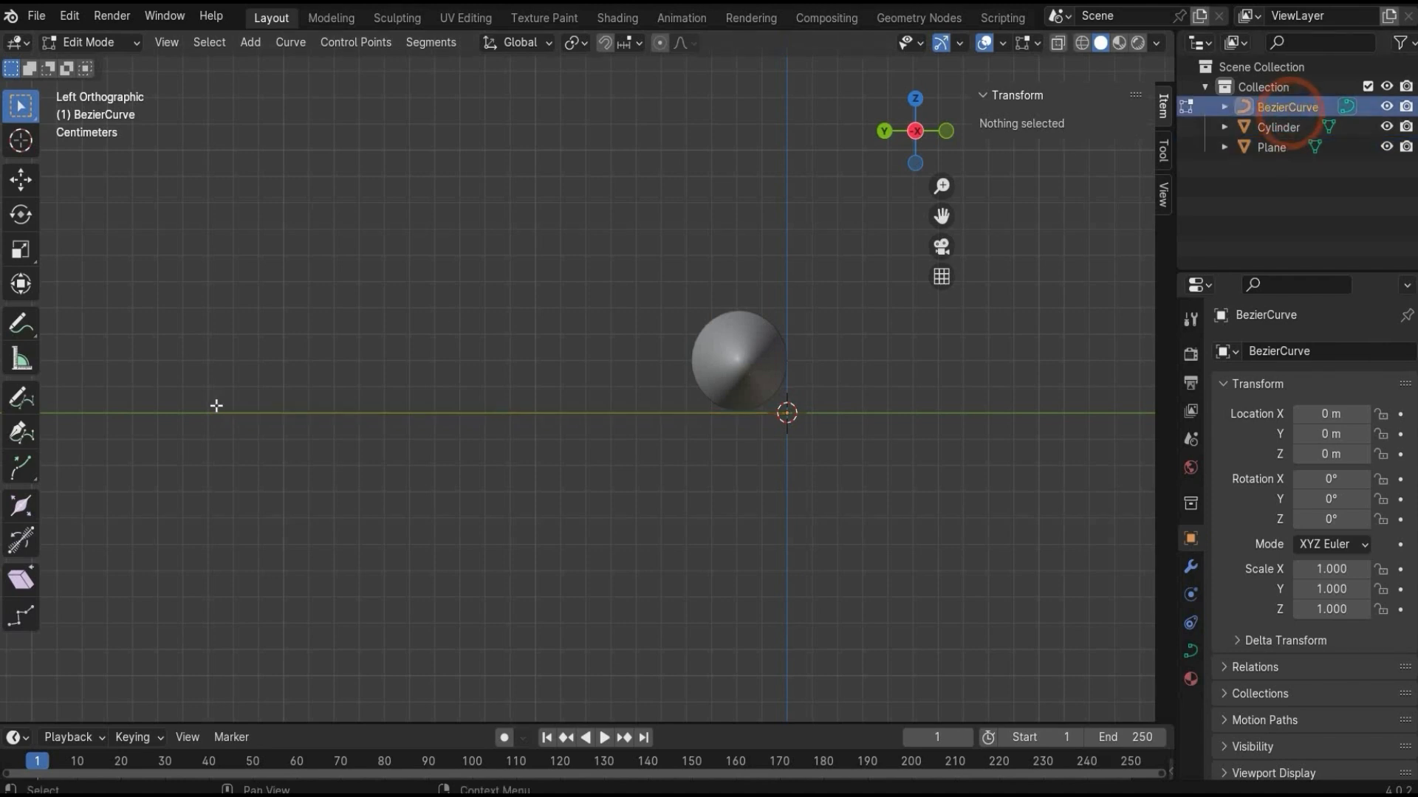
{"action": "left_click", "coordinate": [207, 413]}
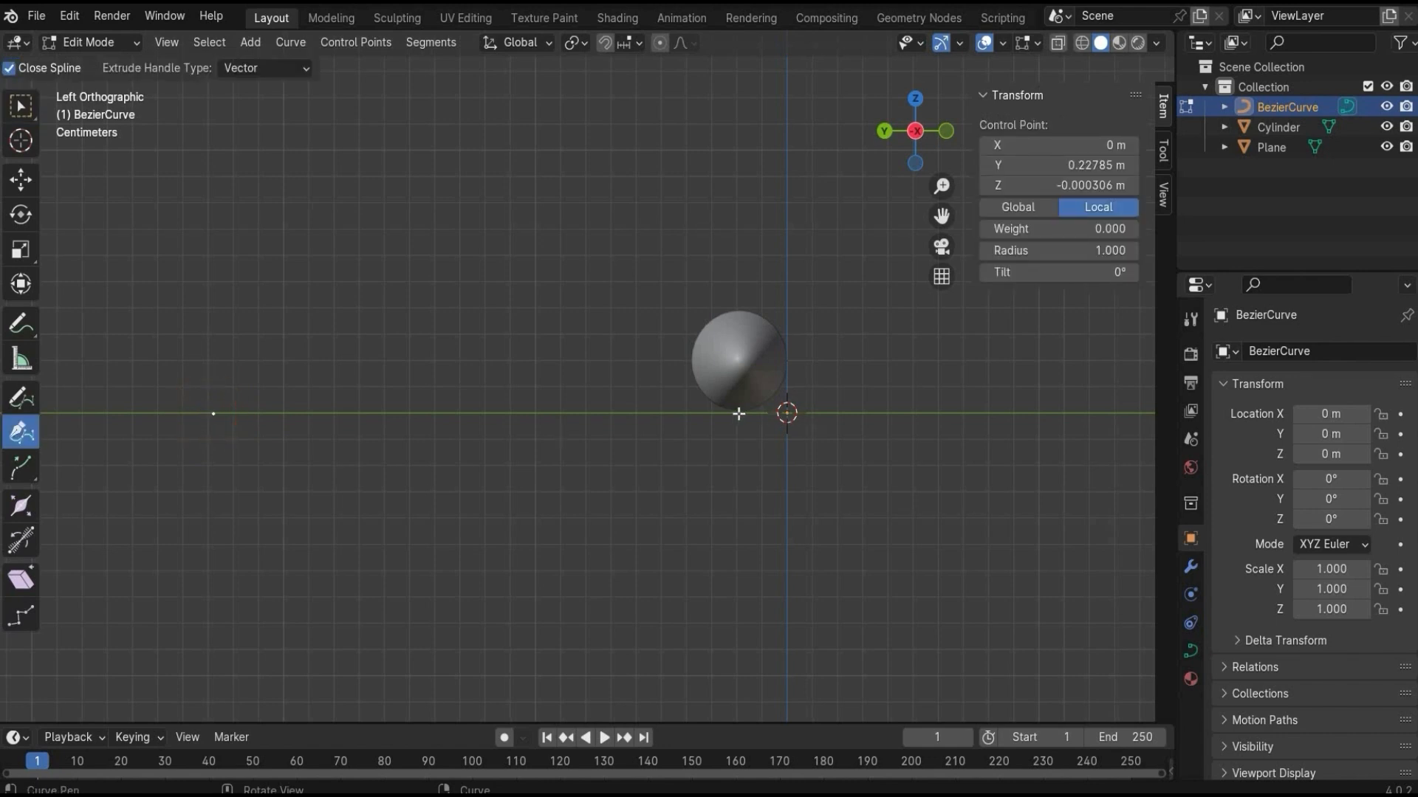
{"action": "left_click", "coordinate": [738, 414]}
{"action": "left_click_drag", "start_coordinate": [788, 359], "coordinate": [791, 360]}
{"action": "left_click", "coordinate": [738, 309]}
Adjust the handle of the curve's end point so the curve follows the top of the cylinder, and return to Object Mode.
{"action": "scroll", "coordinate": [943, 214], "scroll_direction": "up", "scroll_amount": 4}
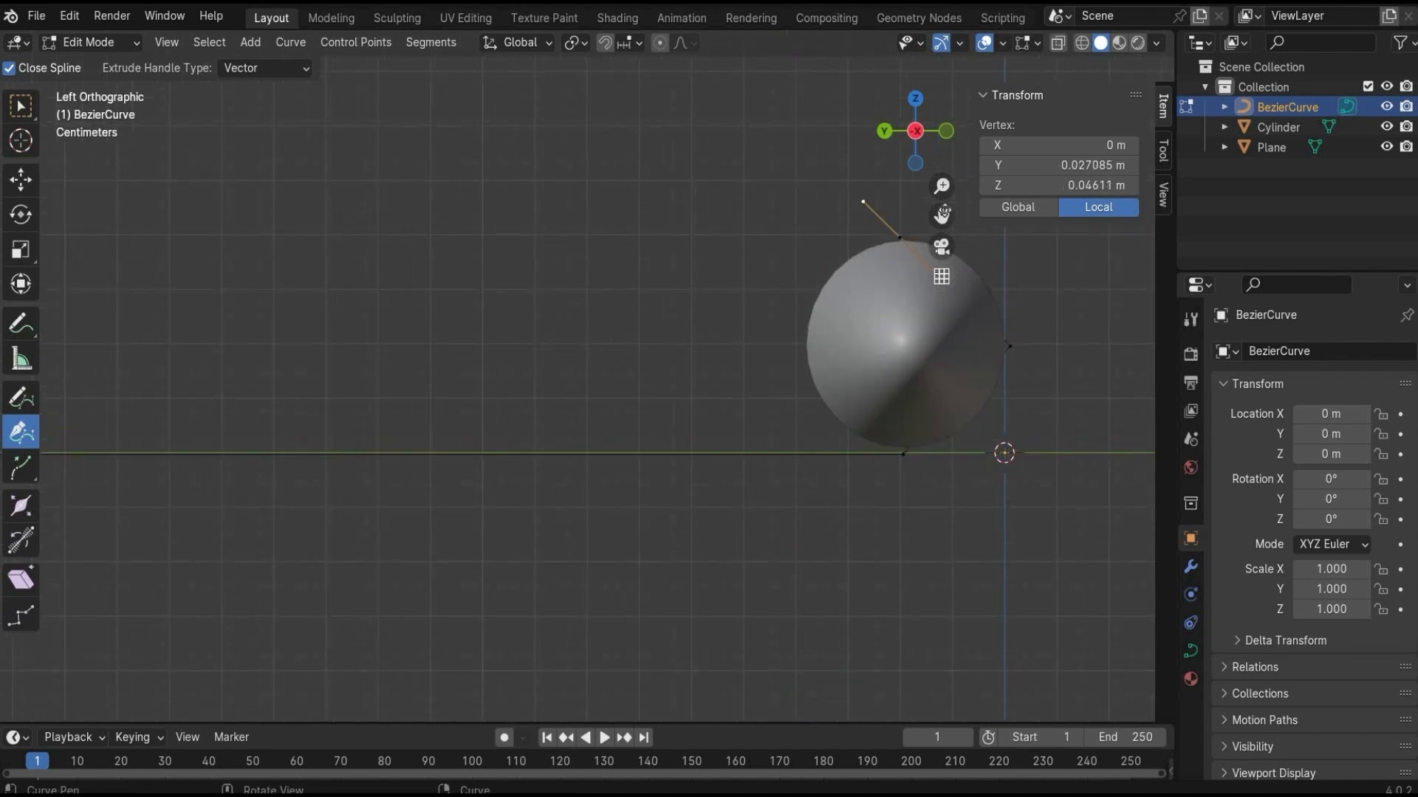
{"action": "left_click_drag", "start_coordinate": [943, 214], "coordinate": [622, 325]}
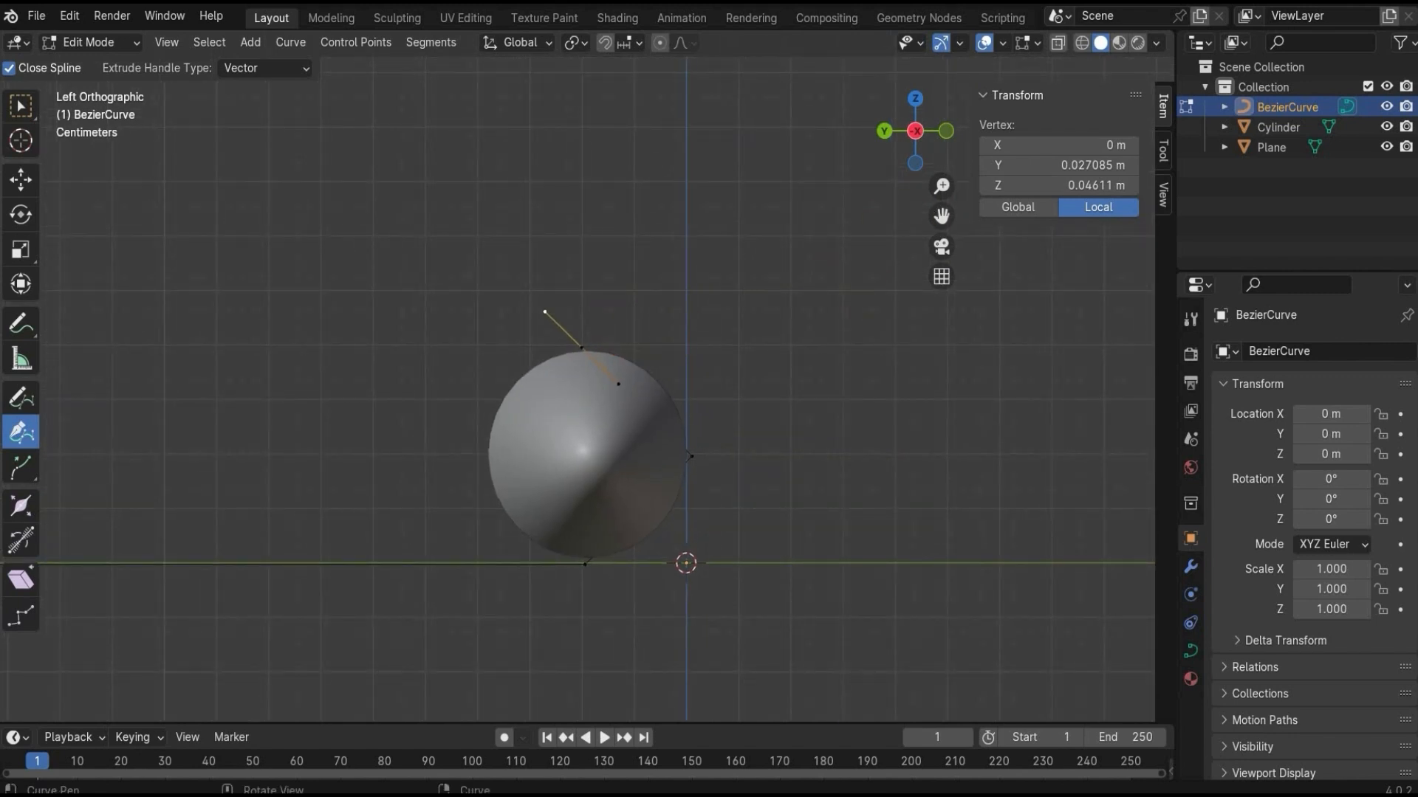
{"action": "left_click", "coordinate": [623, 382]}
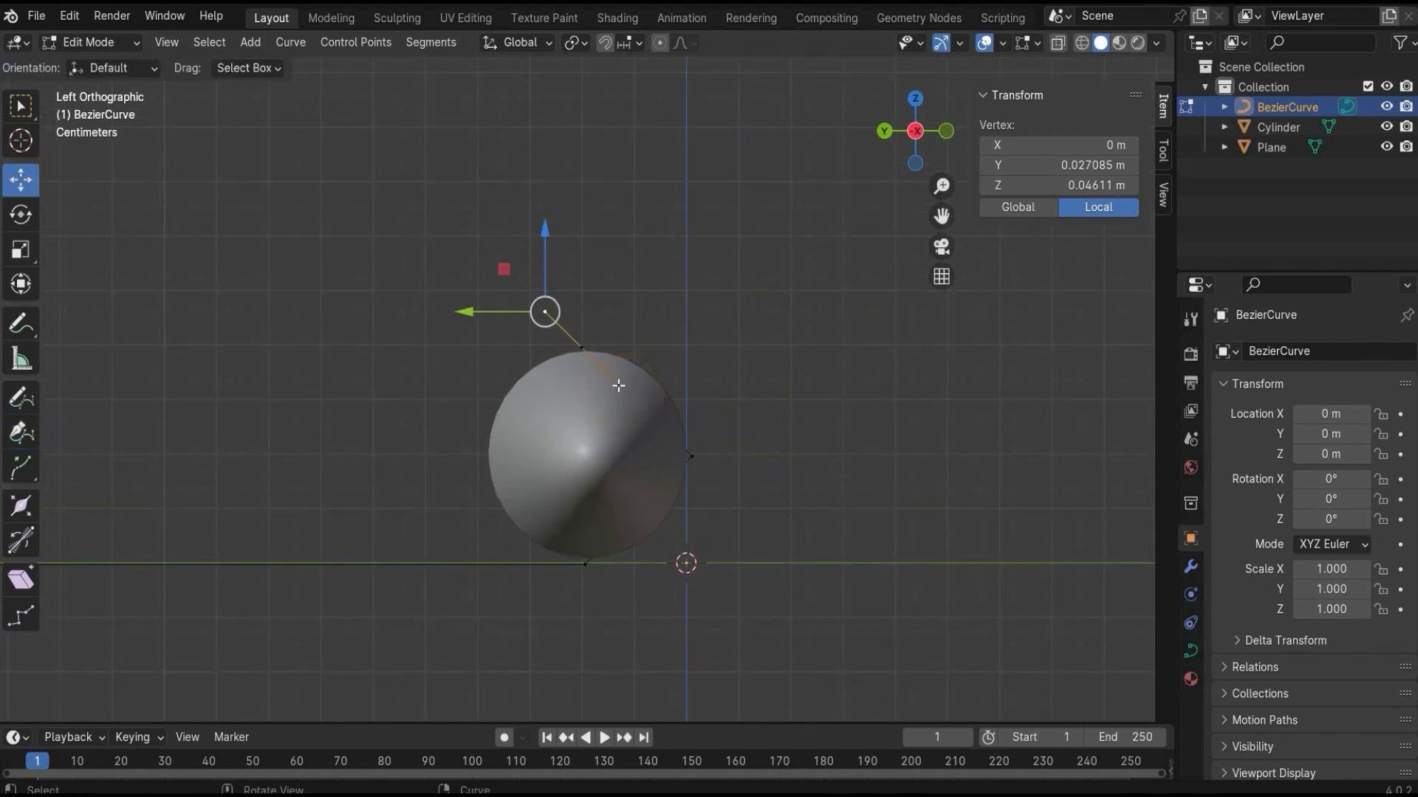
{"action": "mouse_move", "coordinate": [624, 284]}
{"action": "left_mouse_down"}
{"action": "mouse_move", "coordinate": [623, 302]}
{"action": "mouse_move", "coordinate": [627, 267]}
{"action": "left_mouse_up"}
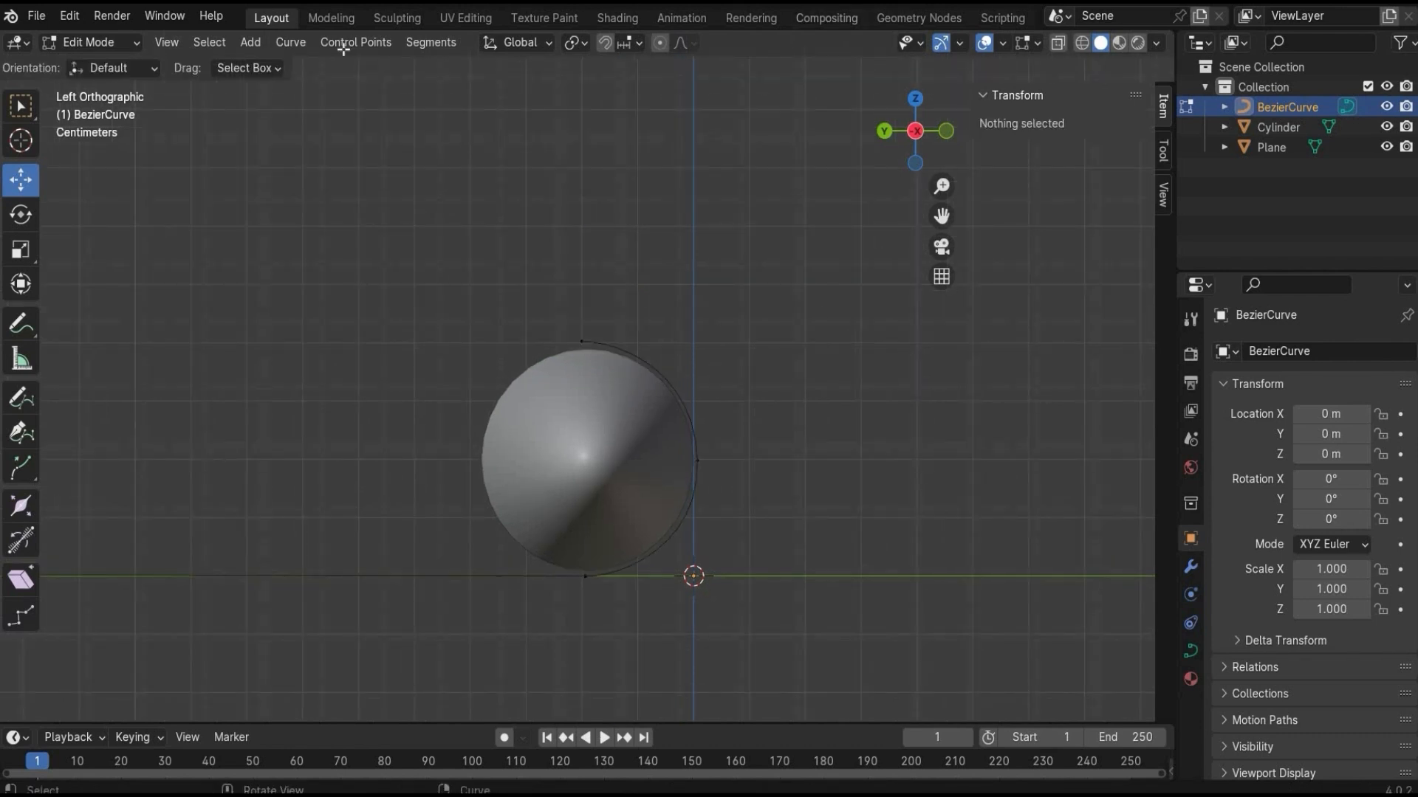
{"action": "scroll", "coordinate": [972, 401], "scroll_direction": "down", "scroll_amount": 3}
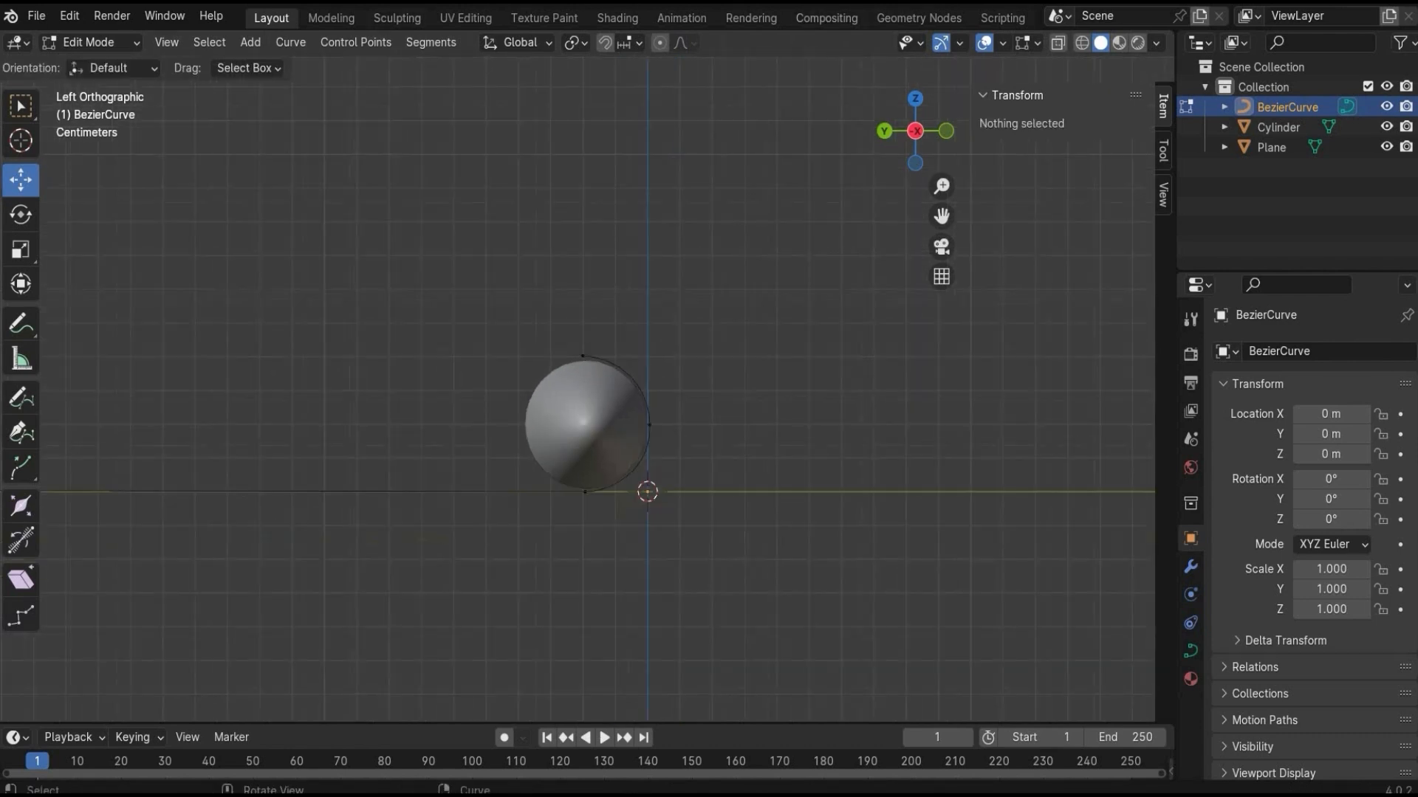
{"action": "left_click", "coordinate": [117, 42]}
{"action": "left_click", "coordinate": [115, 62]}
{"action": "scroll", "coordinate": [607, 307], "scroll_direction": "down", "scroll_amount": 3}
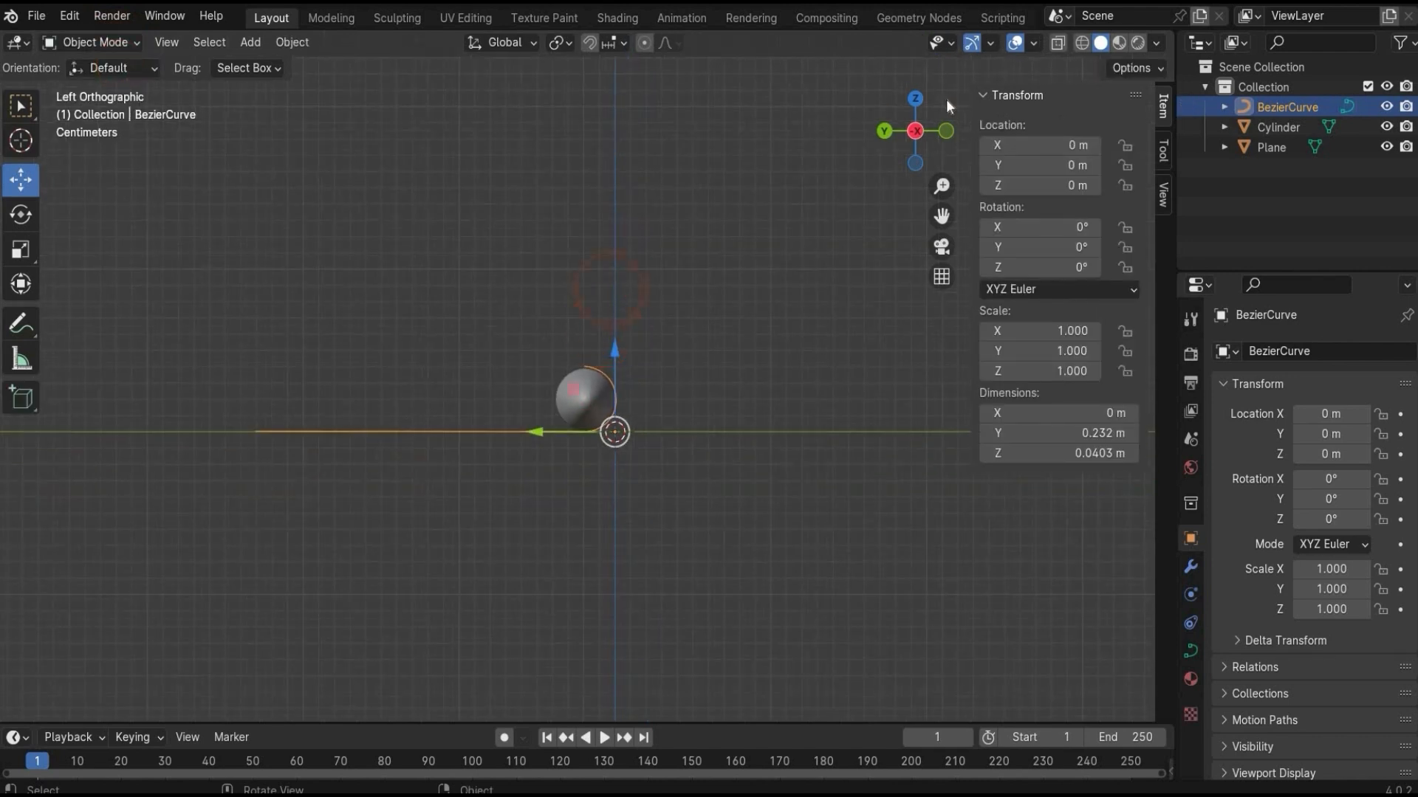
Add a Curve deform modifier to the plane.
{"action": "left_click", "coordinate": [915, 99]}
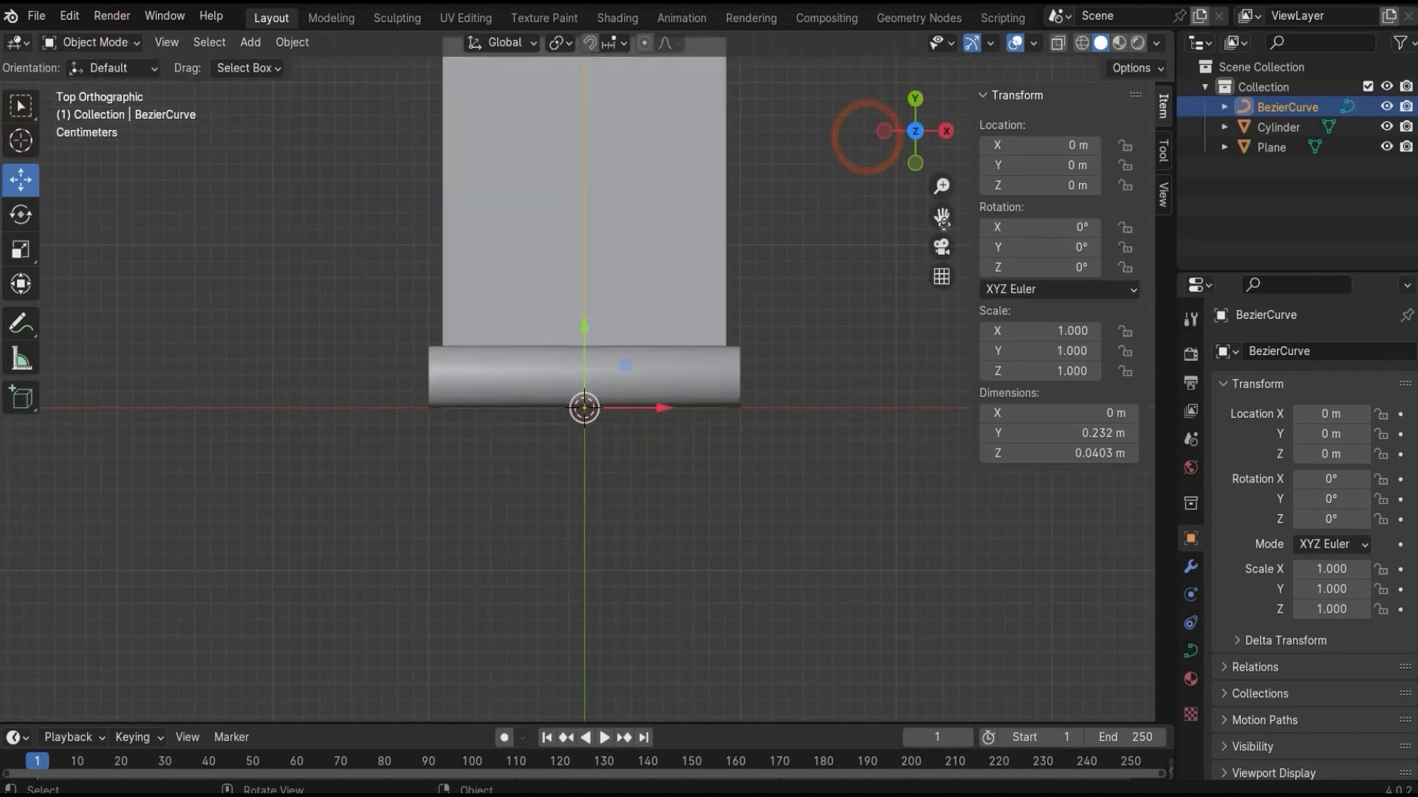
{"action": "left_click_drag", "start_coordinate": [941, 216], "coordinate": [957, 405]}
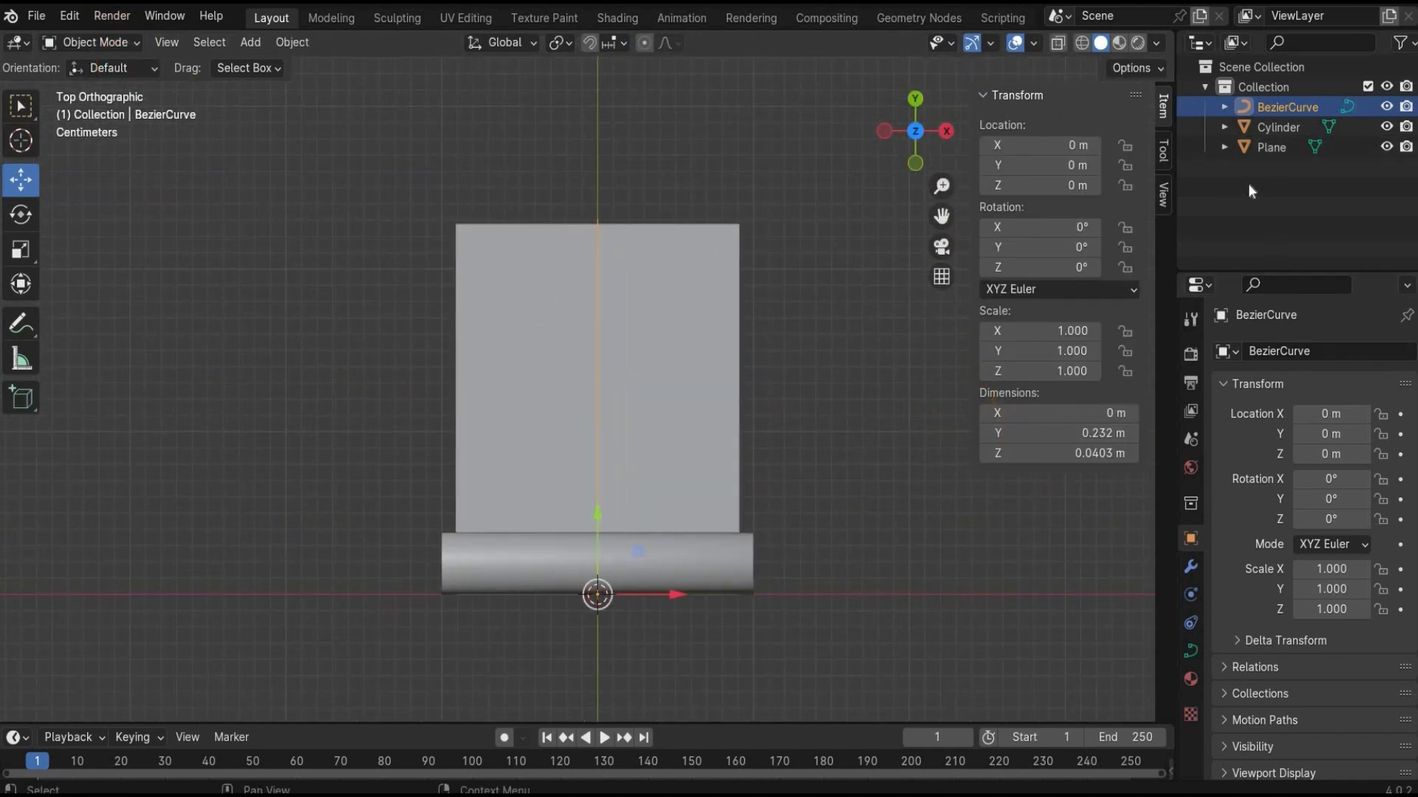
{"action": "left_click", "coordinate": [1258, 146]}
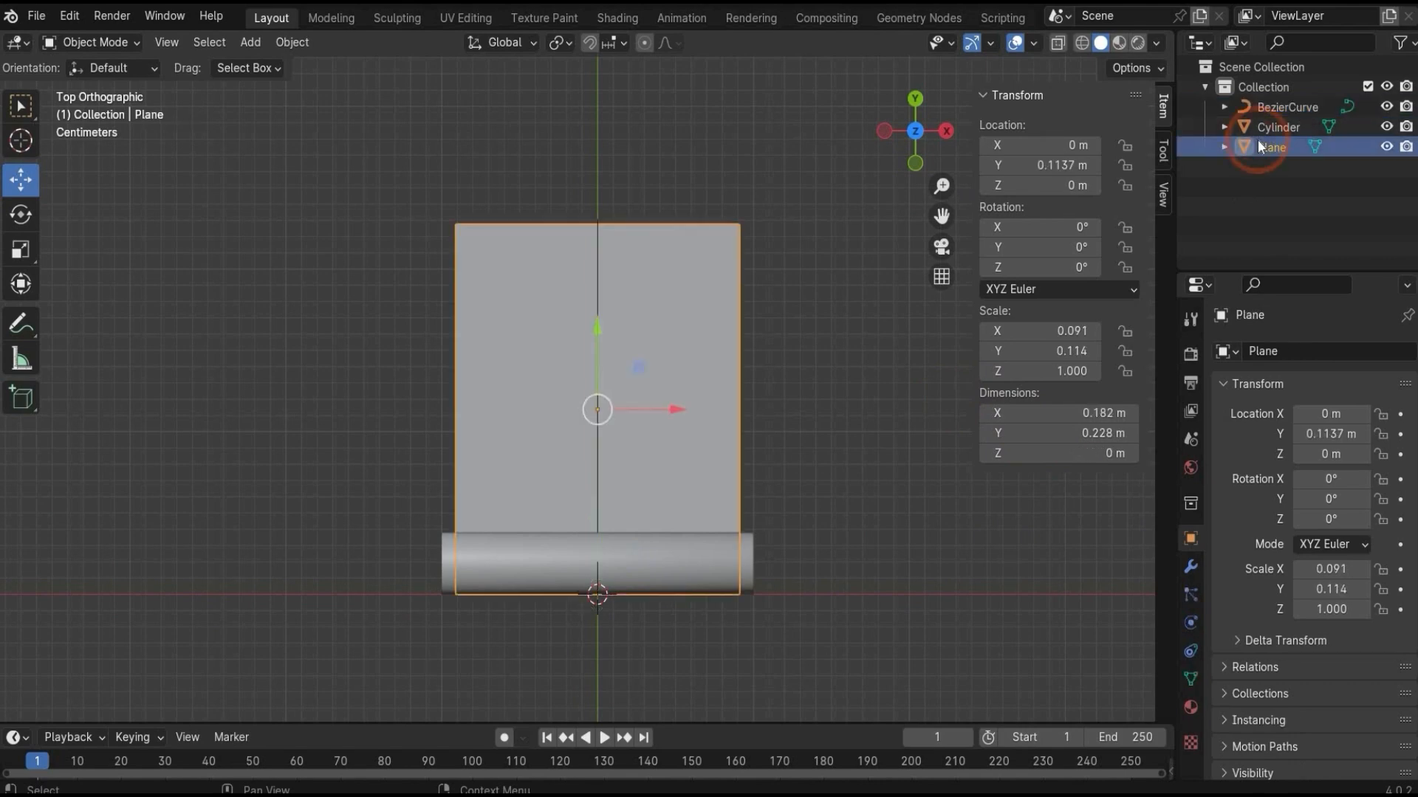
{"action": "left_click", "coordinate": [1190, 566]}
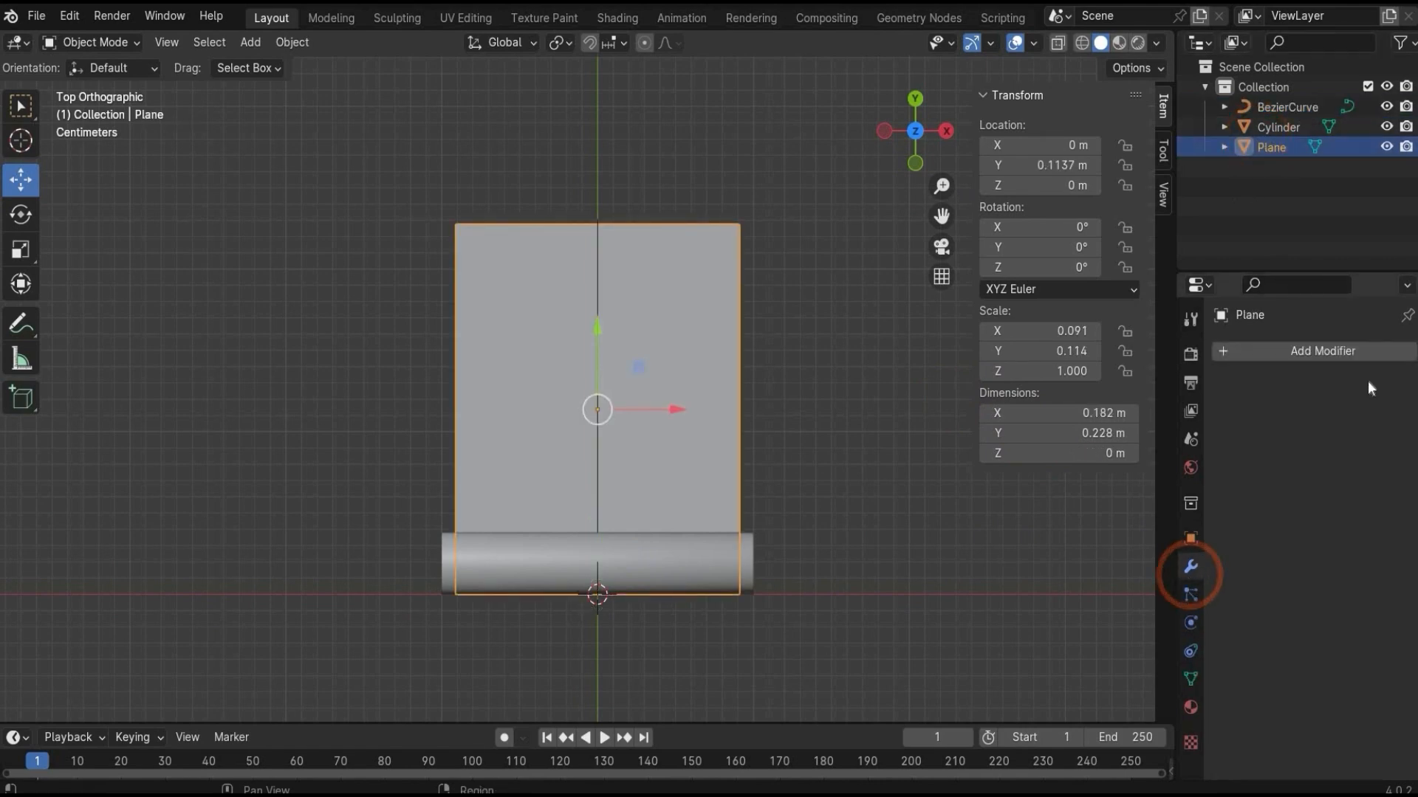
{"action": "left_click", "coordinate": [1233, 350]}
{"action": "mouse_move", "coordinate": [1189, 445]}
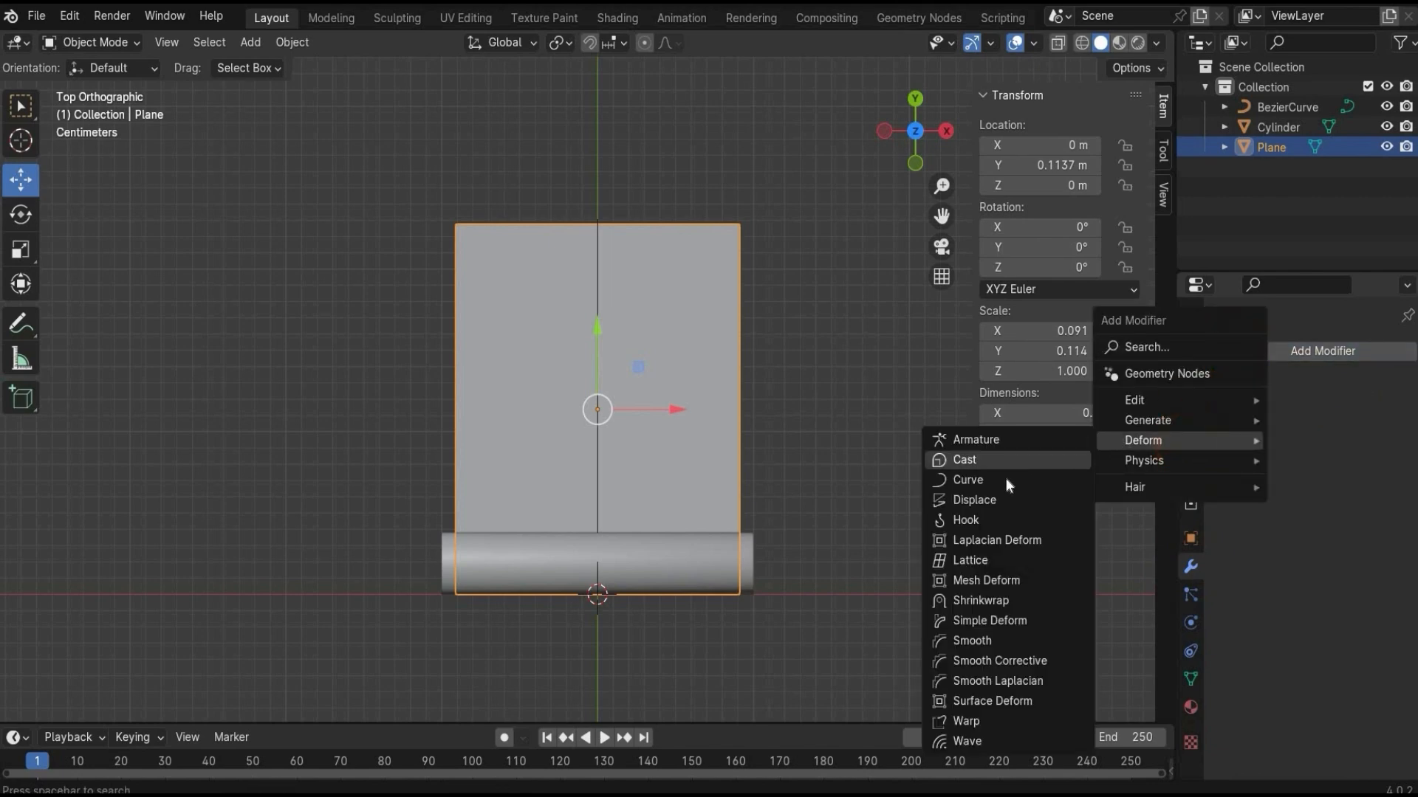
{"action": "left_click", "coordinate": [1005, 481]}
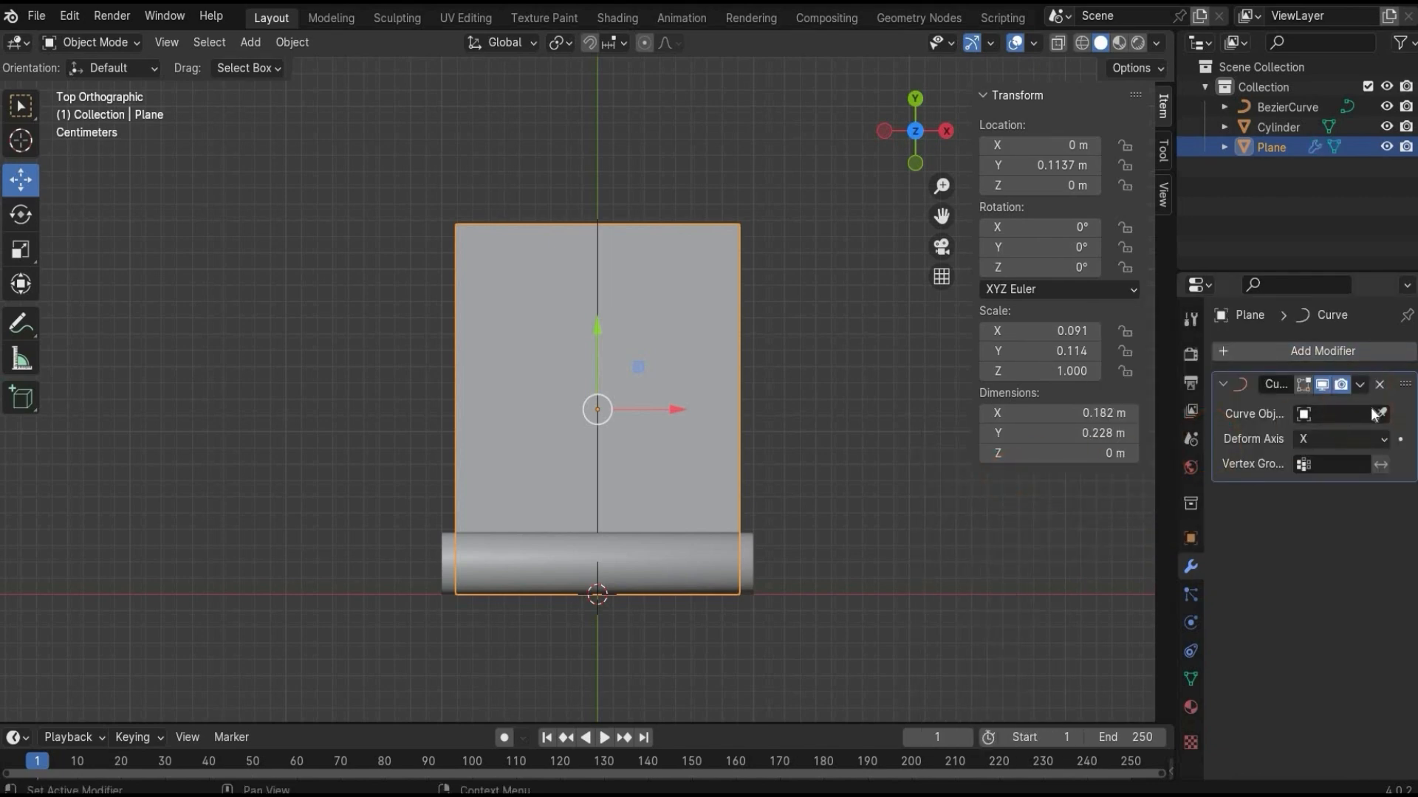
Set the plane's Curve modifier to use BezierCurve as the curve object and -Y as the deform axis.
{"action": "left_click", "coordinate": [1381, 414]}
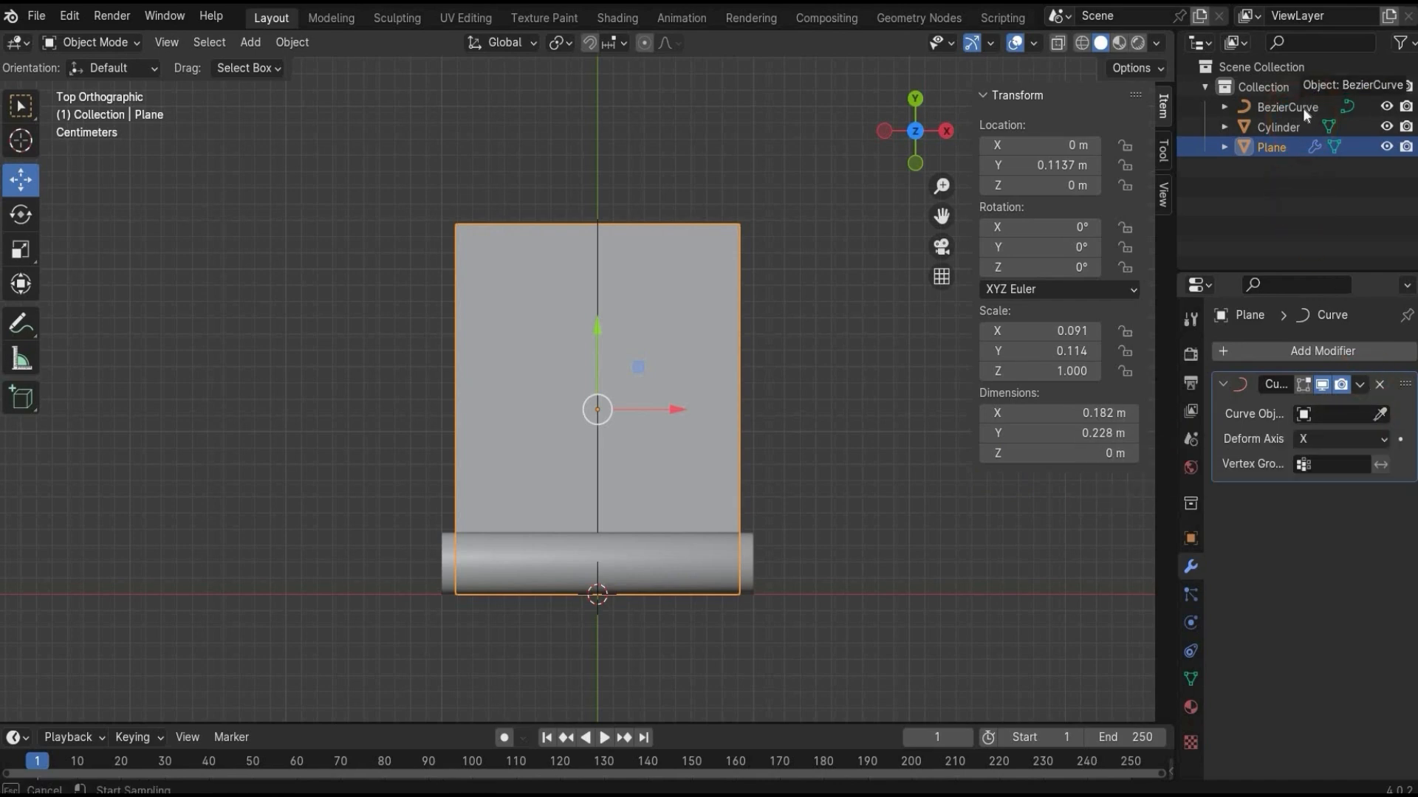
{"action": "left_click", "coordinate": [1300, 107]}
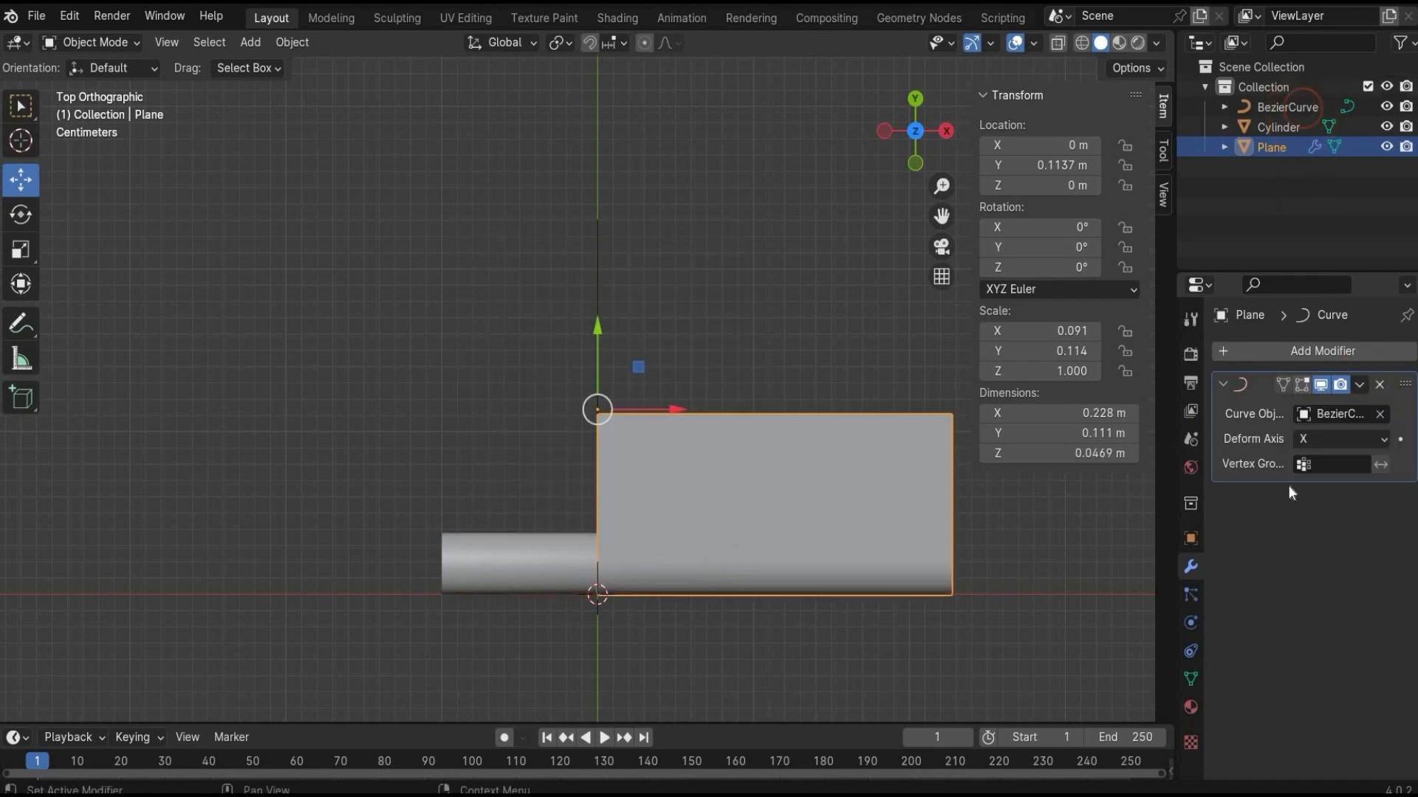
{"action": "left_click", "coordinate": [1361, 441]}
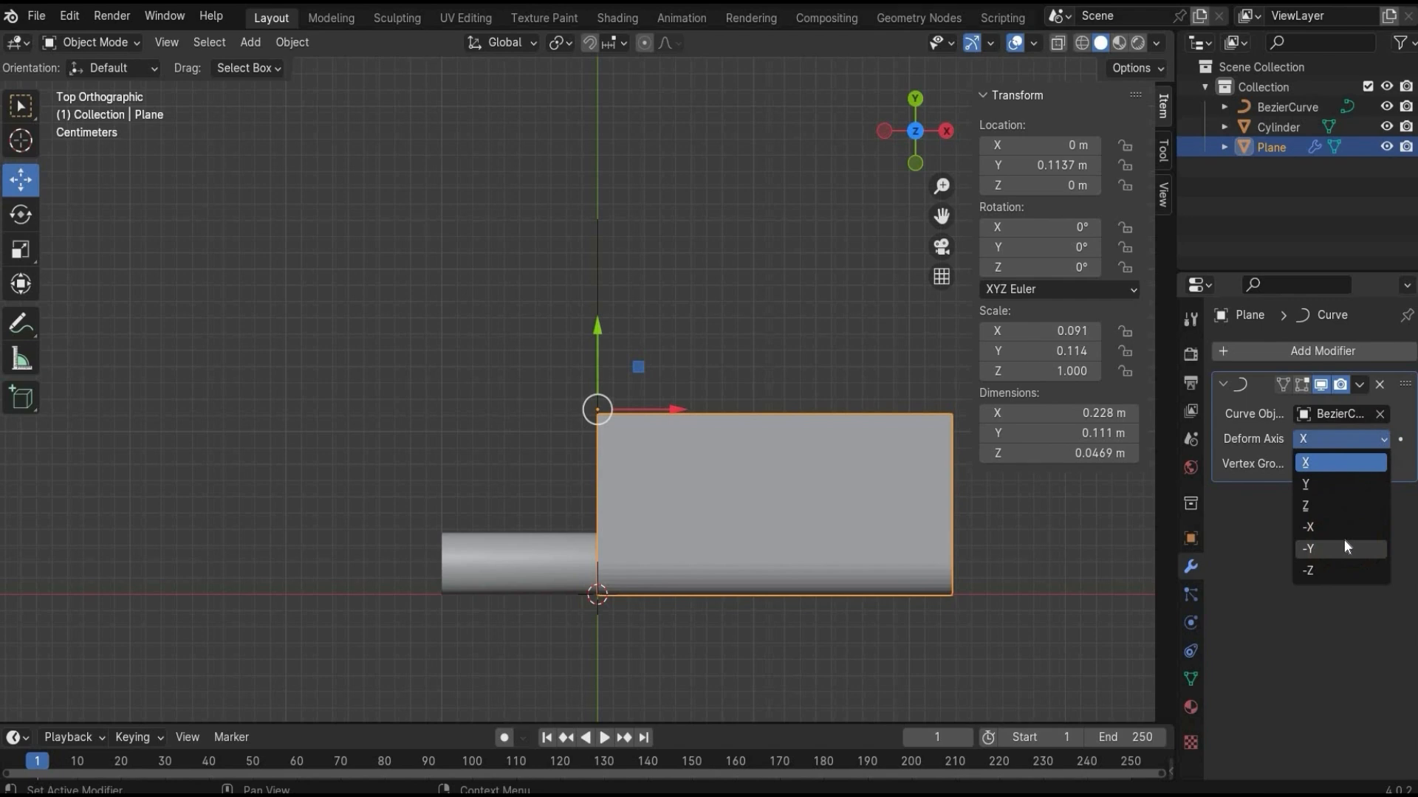
{"action": "left_click", "coordinate": [1345, 547]}
Try shifting the plane and the Bezier curve to test the deformation, and clear the curve's location.
{"action": "mouse_move", "coordinate": [871, 347]}
{"action": "middle_mouse_down"}
{"action": "mouse_move", "coordinate": [889, 354]}
{"action": "mouse_move", "coordinate": [879, 369]}
{"action": "middle_mouse_up"}
{"action": "middle_click_drag", "start_coordinate": [1030, 181], "coordinate": [1132, 163]}
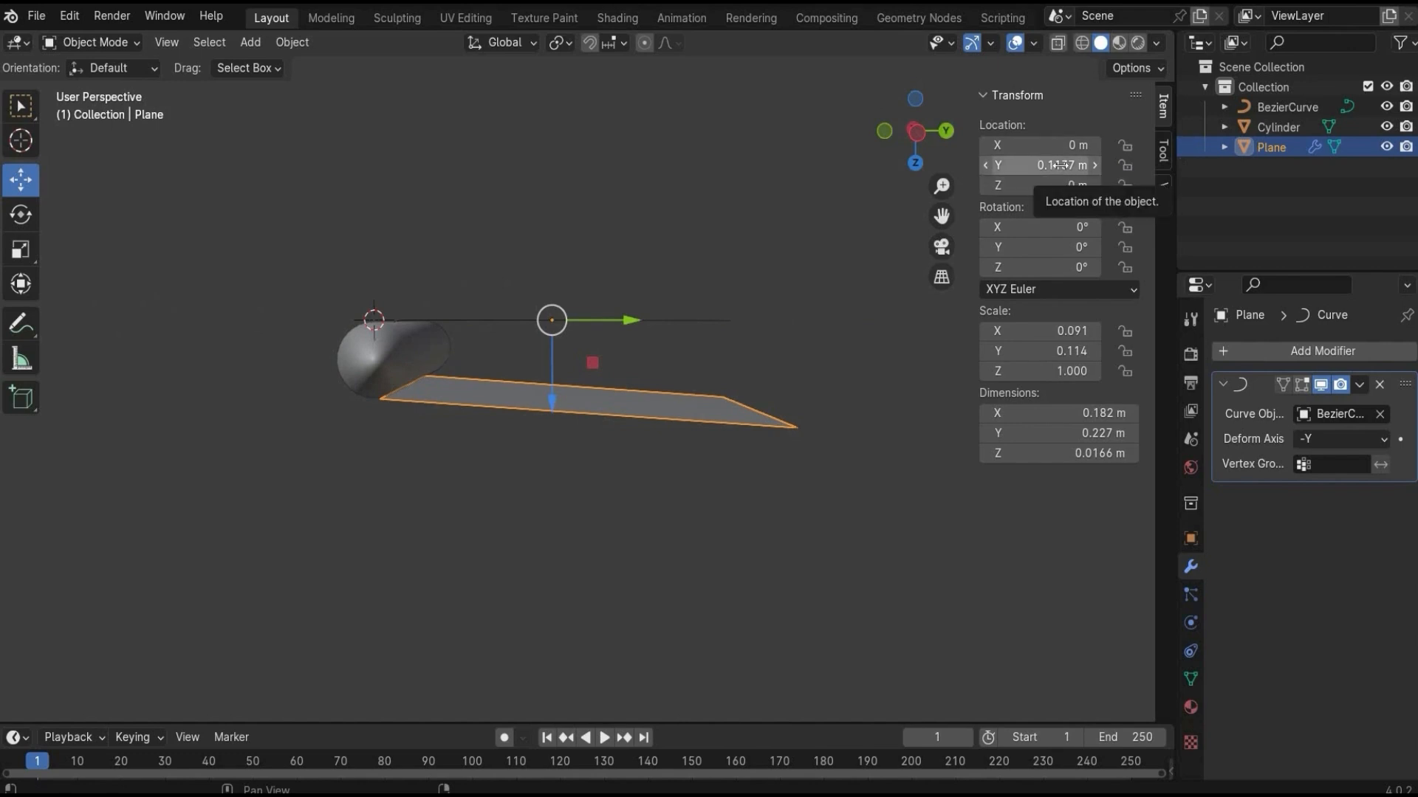
{"action": "mouse_move", "coordinate": [1058, 167]}
{"action": "left_mouse_down"}
{"action": "mouse_move", "coordinate": [1017, 165]}
{"action": "mouse_move", "coordinate": [1066, 165]}
{"action": "left_mouse_up"}
{"action": "left_click", "coordinate": [547, 321]}
{"action": "left_click_drag", "start_coordinate": [453, 320], "coordinate": [515, 367]}
{"action": "key", "text": "alt+g"}
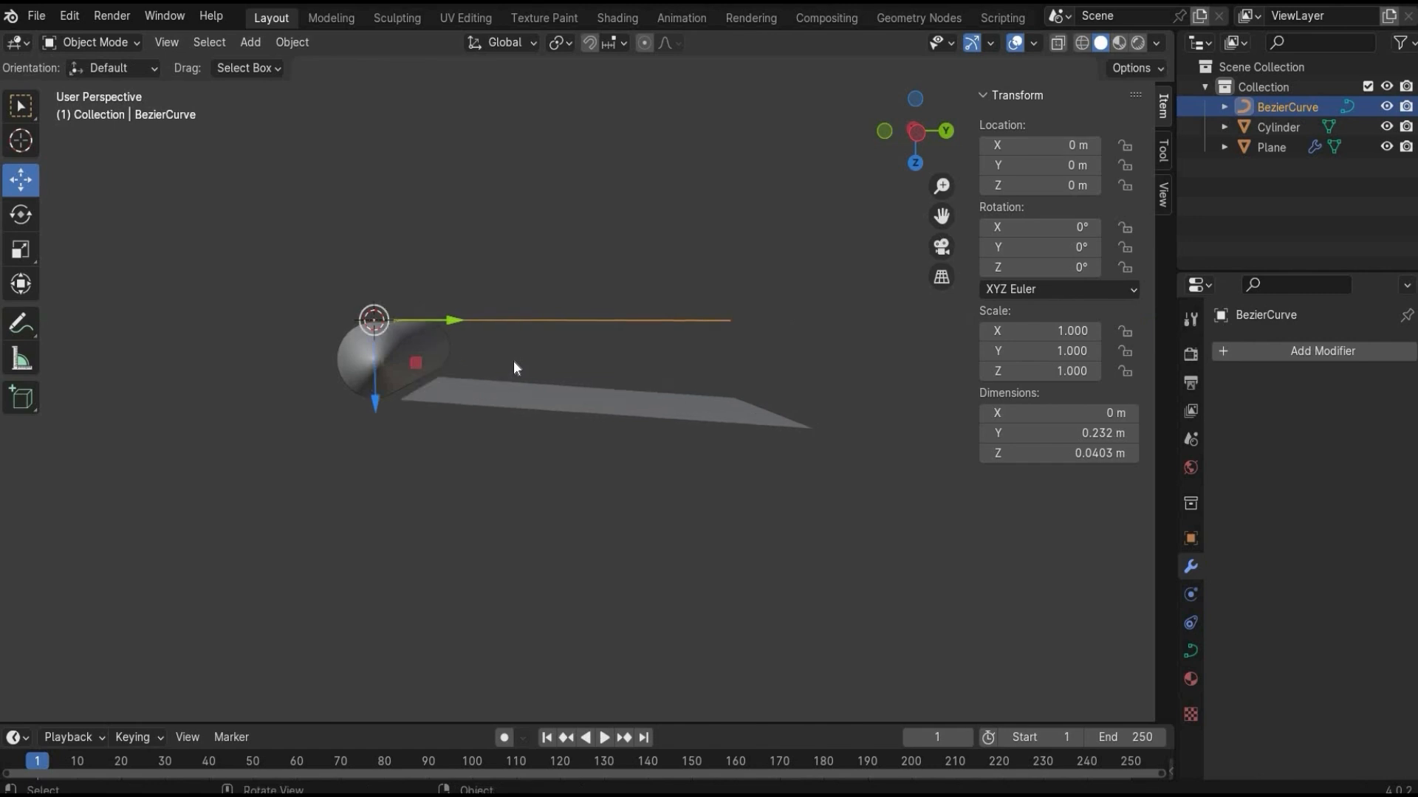
Slide the plane along negative Y, through about -0.136 m, so it rolls around the cylinder.
{"action": "left_click", "coordinate": [1269, 147]}
{"action": "left_click_drag", "start_coordinate": [1057, 165], "coordinate": [1036, 165]}
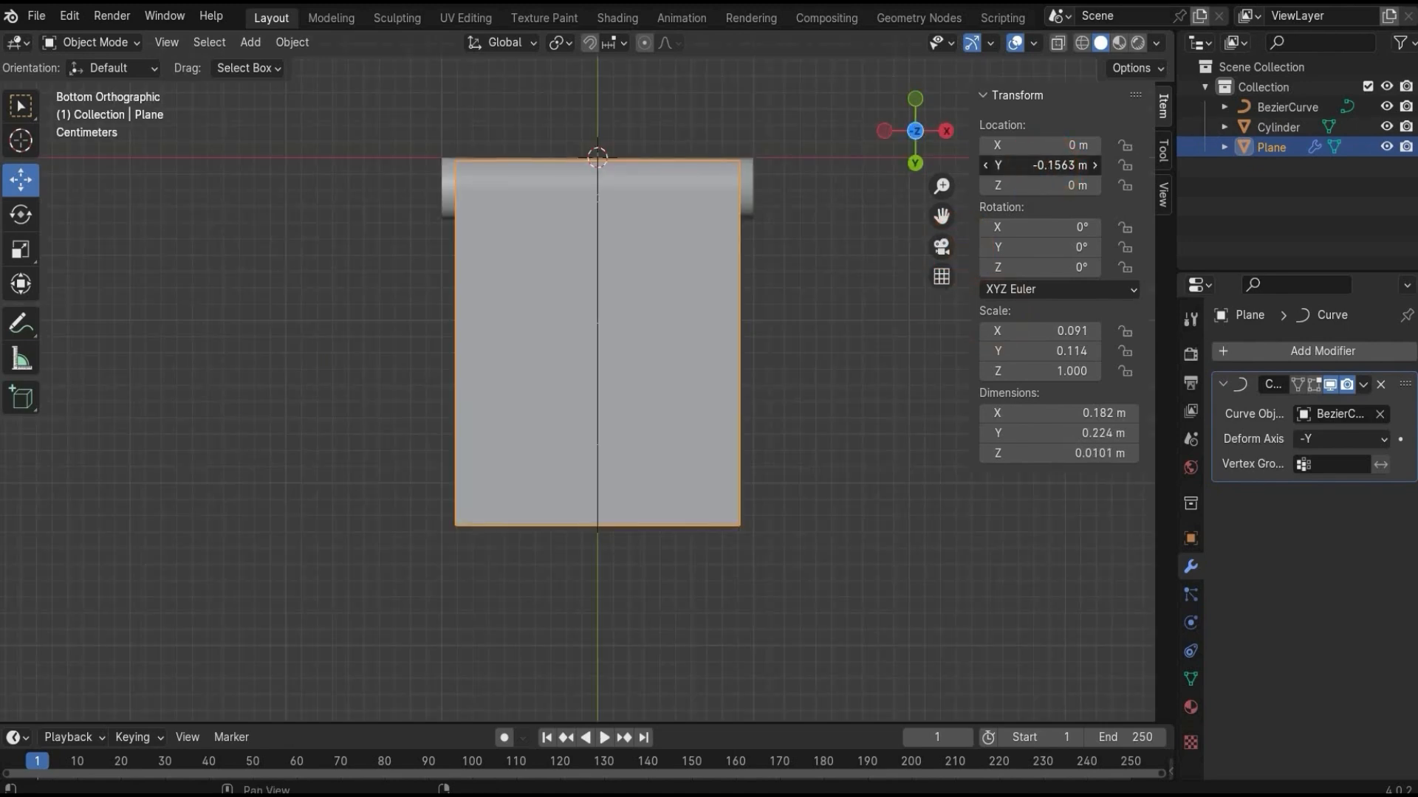
{"action": "left_click_drag", "start_coordinate": [1037, 165], "coordinate": [1052, 166]}
{"action": "middle_click_drag", "start_coordinate": [952, 209], "coordinate": [903, 344], "text": "shift"}
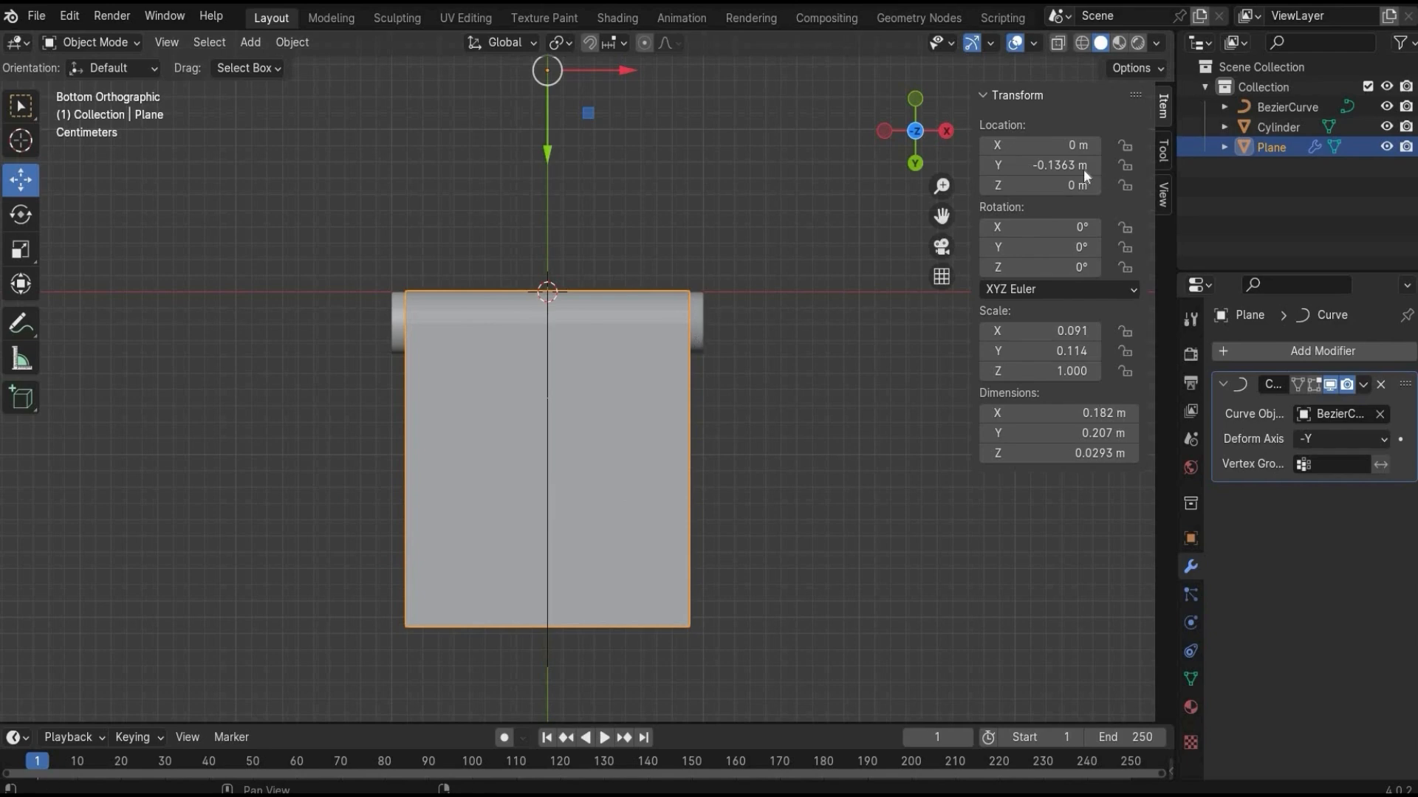
{"action": "left_click_drag", "start_coordinate": [1085, 166], "coordinate": [1174, 166]}
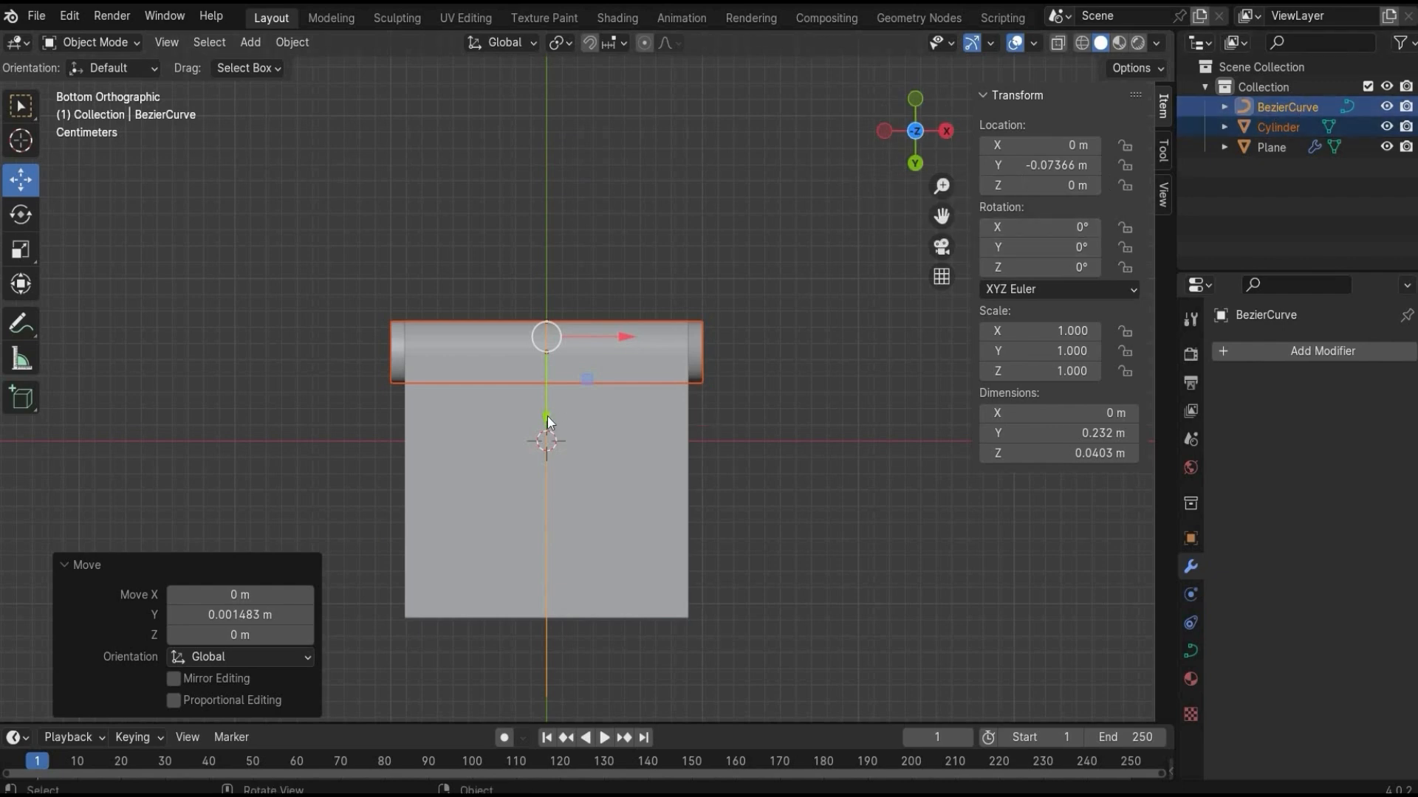
Move the Bezier curve and cylinder together along Y, bringing the curve to about -0.107 m.
{"action": "left_click_drag", "start_coordinate": [547, 415], "coordinate": [590, 360]}
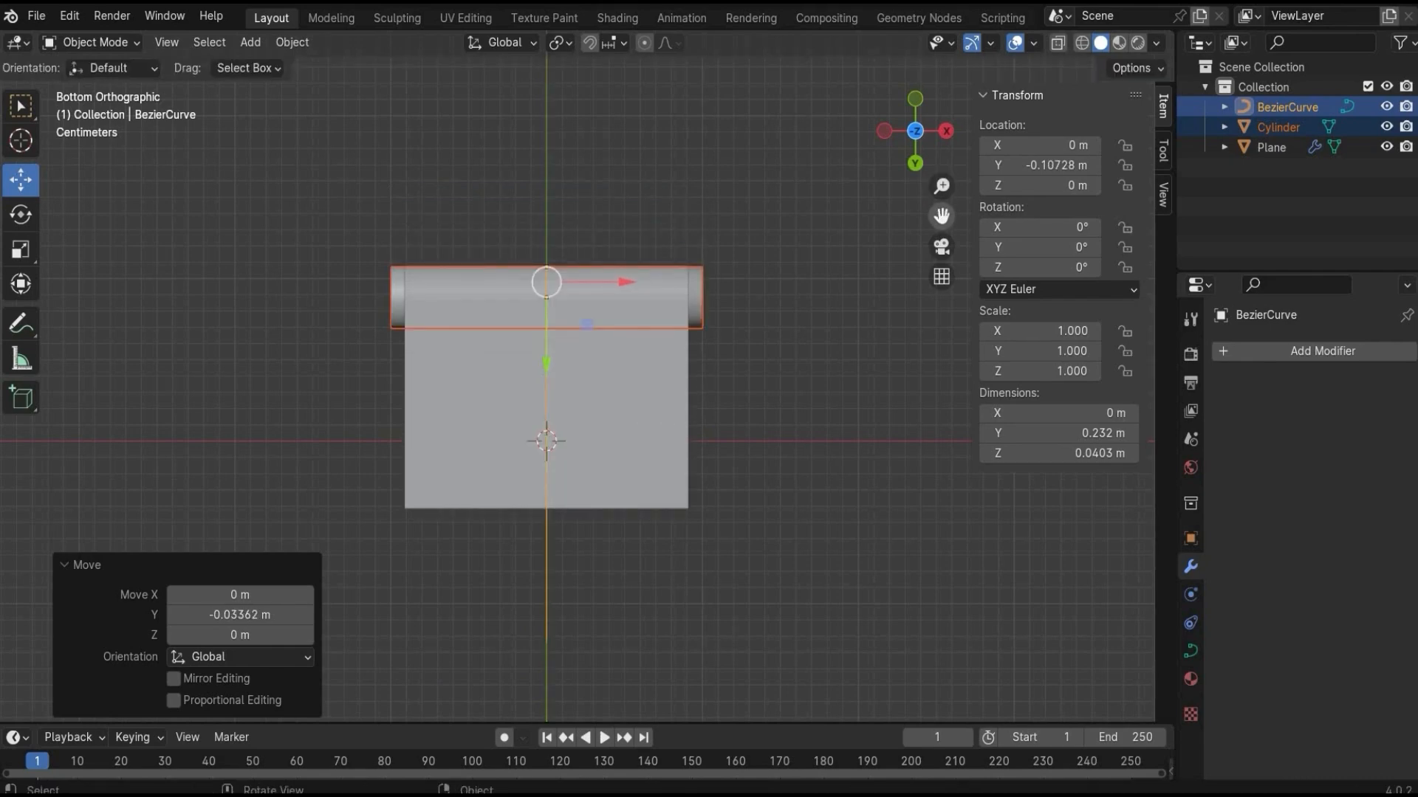
{"action": "left_click_drag", "start_coordinate": [941, 215], "coordinate": [911, 214]}
{"action": "scroll", "coordinate": [567, 175], "scroll_direction": "down", "scroll_amount": 1}
Add a camera at the world origin and switch to the camera view.
{"action": "left_click", "coordinate": [250, 42]}
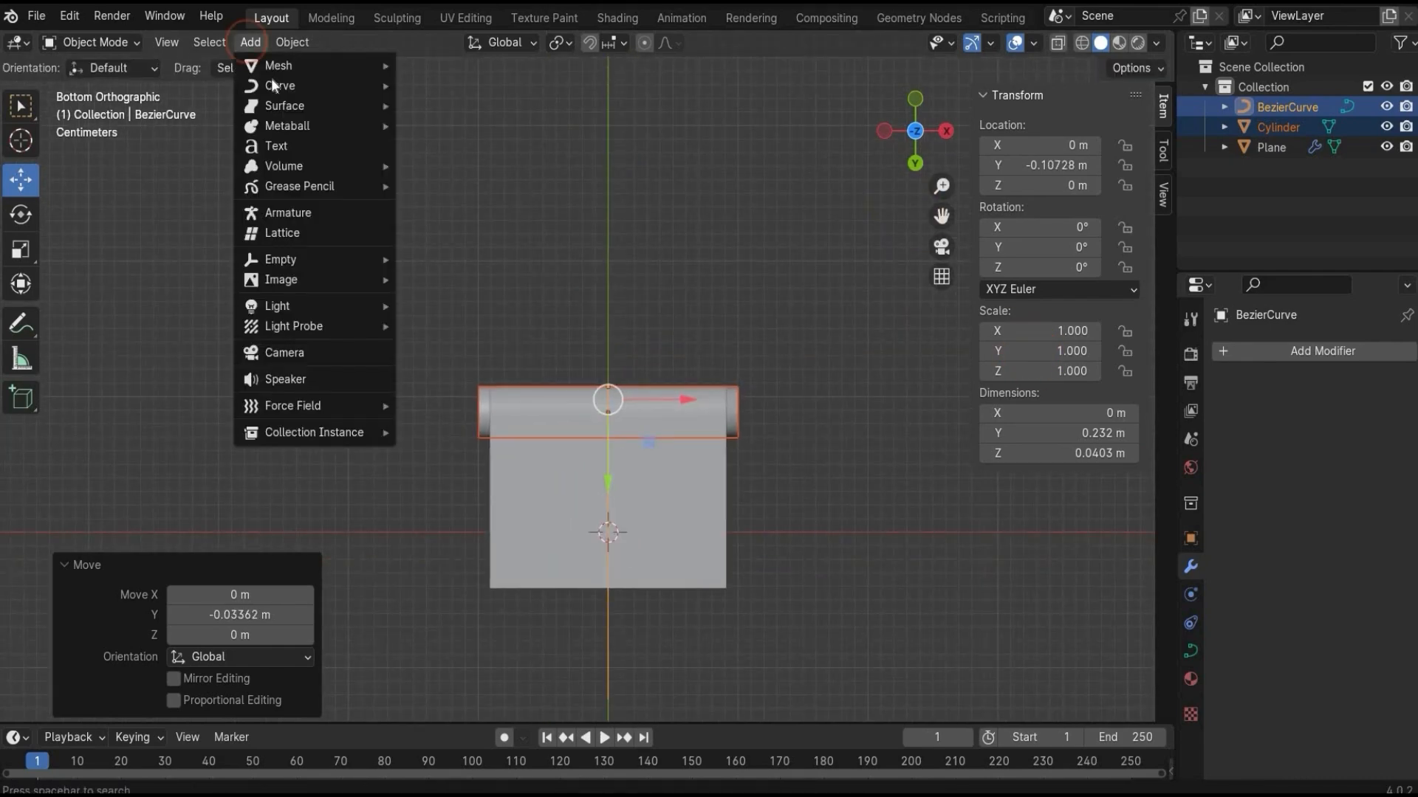
{"action": "left_click", "coordinate": [309, 347]}
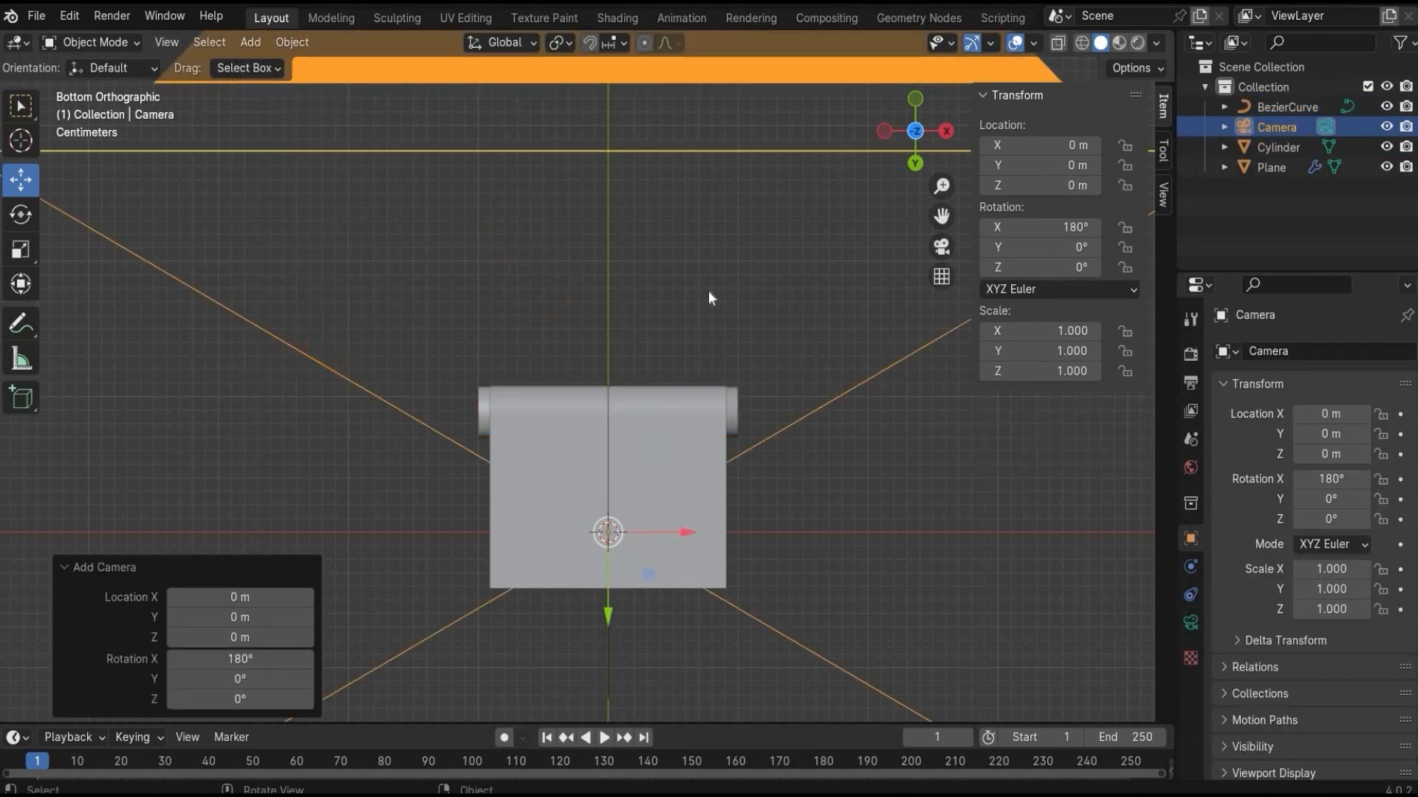
{"action": "left_click", "coordinate": [946, 254]}
Position the camera at X -0.35 m, Y -0.17 m, Z -0.64 m and rotate it 25° about Y.
{"action": "left_click", "coordinate": [1048, 165]}
{"action": "left_click", "coordinate": [1053, 185]}
{"action": "left_click_drag", "start_coordinate": [1054, 186], "coordinate": [665, 180]}
{"action": "left_click_drag", "start_coordinate": [1142, 185], "coordinate": [1048, 185]}
{"action": "left_click", "coordinate": [1049, 188]}
{"action": "left_click", "coordinate": [1051, 191]}
{"action": "left_click", "coordinate": [1058, 202]}
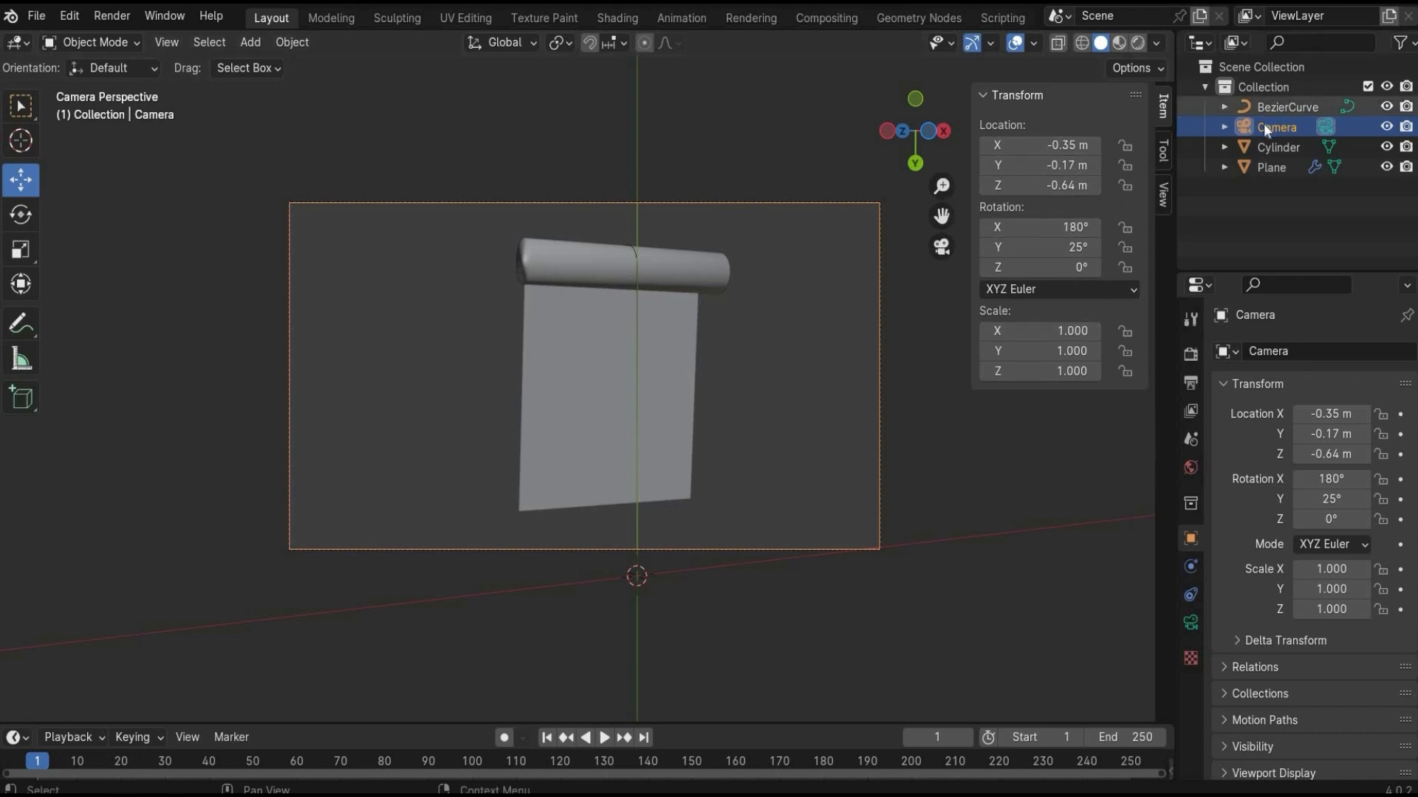
Set the render resolution width to 1080 px and move the camera to X -0.19 m, Z -0.35 m.
{"action": "left_click", "coordinate": [1188, 381]}
{"action": "left_click", "coordinate": [1310, 380]}
{"action": "double_click", "coordinate": [1313, 378]}
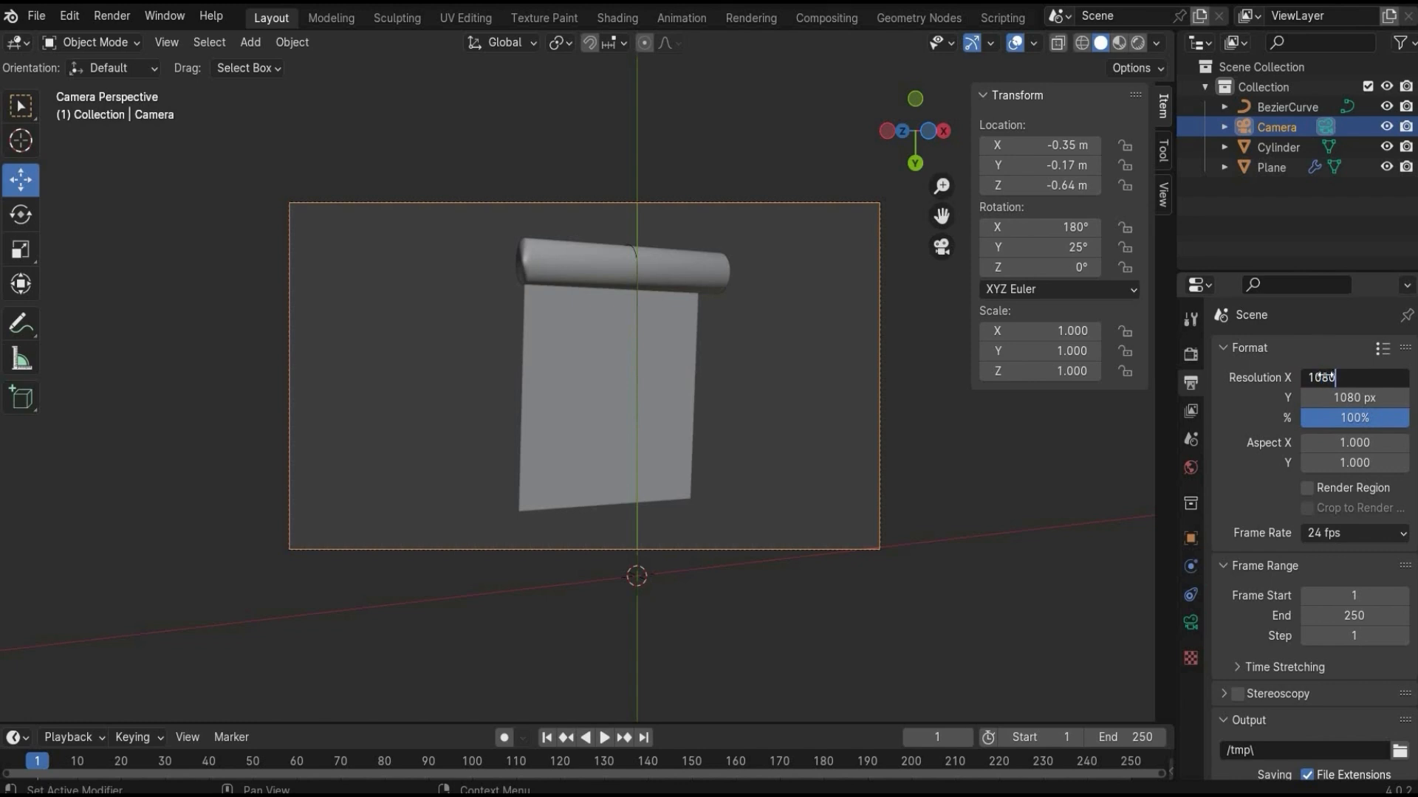
{"action": "type", "text": "1080"}
{"action": "key", "text": "Return"}
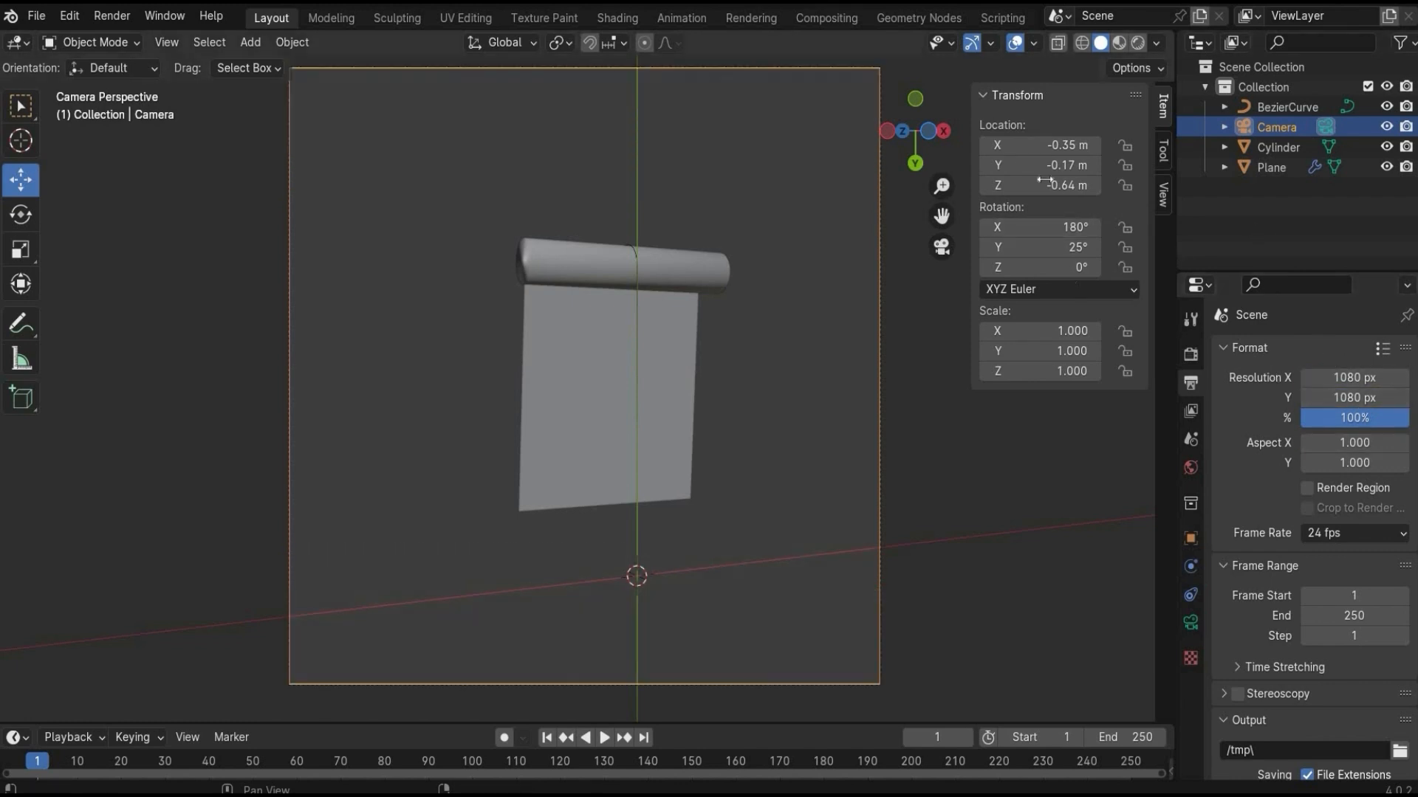
{"action": "mouse_move", "coordinate": [1052, 193]}
{"action": "left_mouse_down"}
{"action": "mouse_move", "coordinate": [1070, 164]}
{"action": "mouse_move", "coordinate": [1051, 165]}
{"action": "left_mouse_up"}
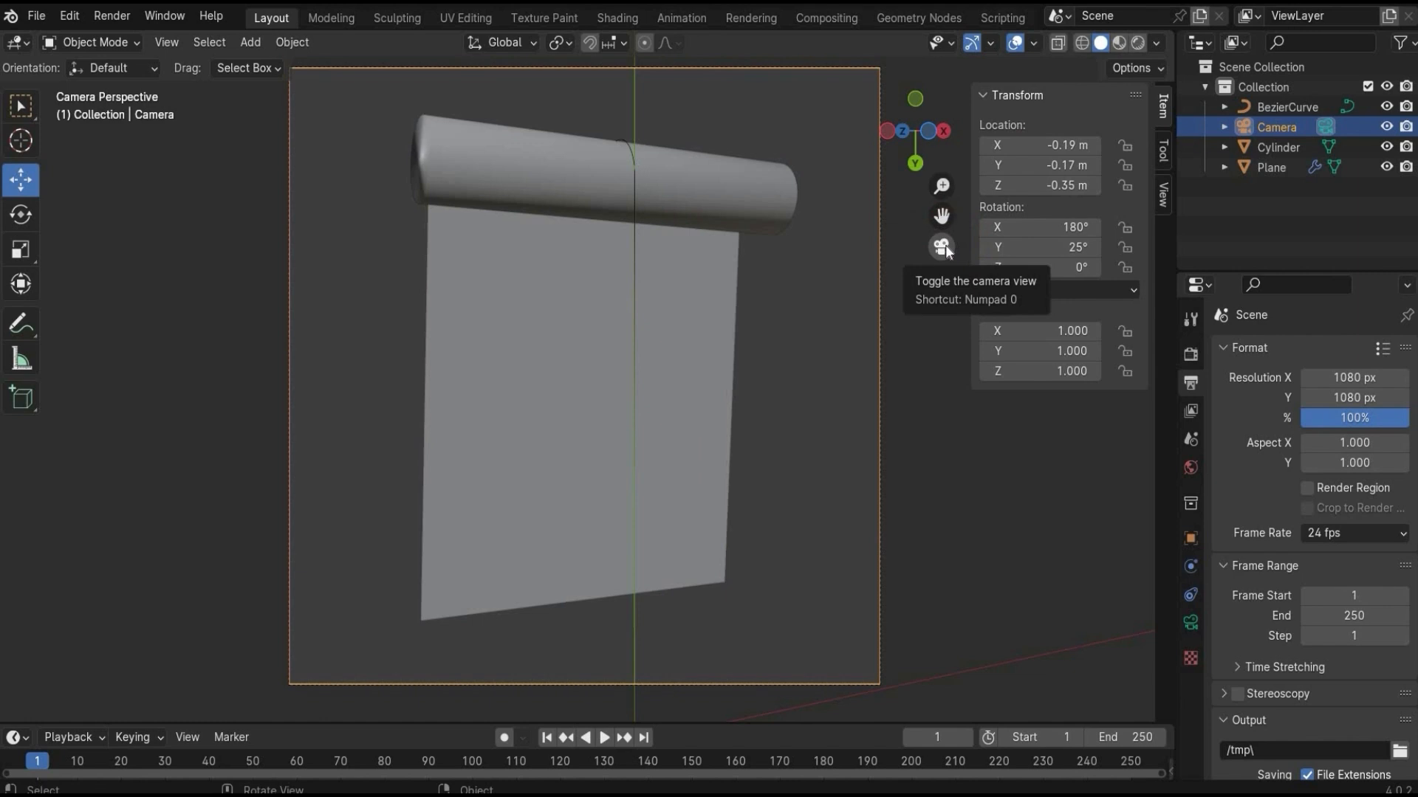
Create a new collection and move the cylinder into it.
{"action": "middle_click", "coordinate": [802, 243]}
{"action": "scroll", "coordinate": [641, 232], "scroll_direction": "up", "scroll_amount": 4}
{"action": "right_click", "coordinate": [1279, 225]}
{"action": "left_click", "coordinate": [1115, 209]}
{"action": "right_click", "coordinate": [1288, 206]}
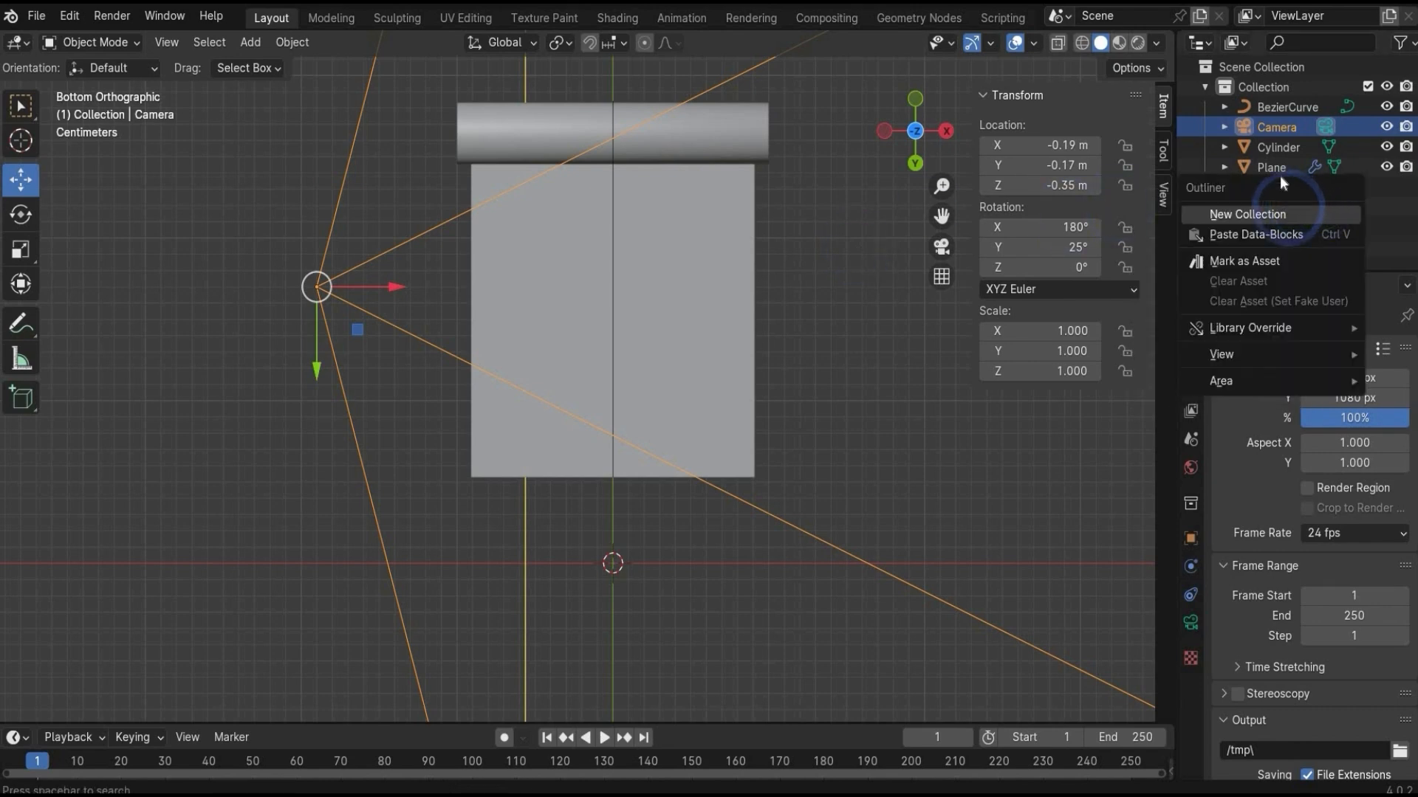
{"action": "left_click", "coordinate": [1288, 209]}
{"action": "left_click_drag", "start_coordinate": [1275, 145], "coordinate": [1268, 189]}
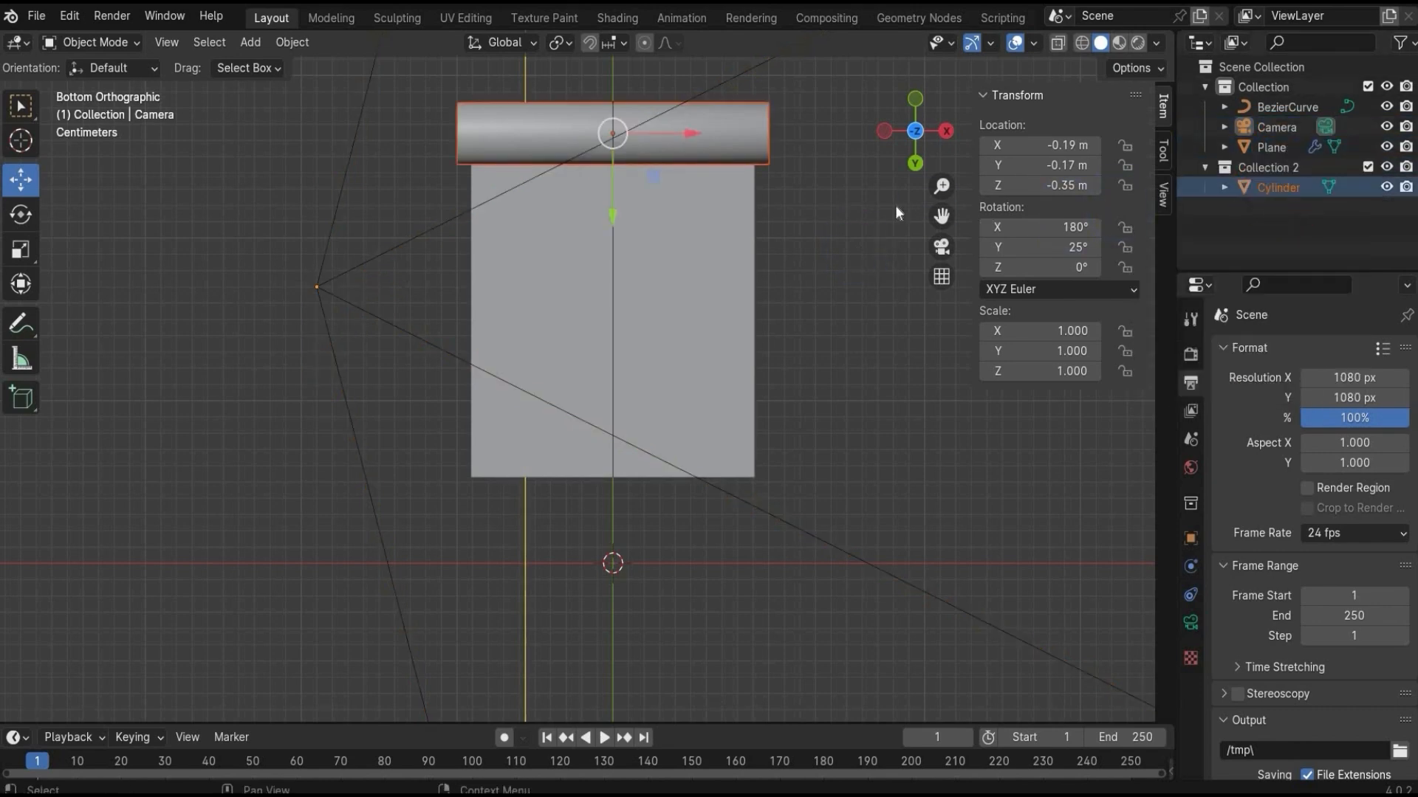
Duplicate the cylinder by copy and paste, and move the copy into Collection 2.
{"action": "left_click_drag", "start_coordinate": [941, 218], "coordinate": [896, 396]}
{"action": "scroll", "coordinate": [684, 183], "scroll_direction": "up", "scroll_amount": 2}
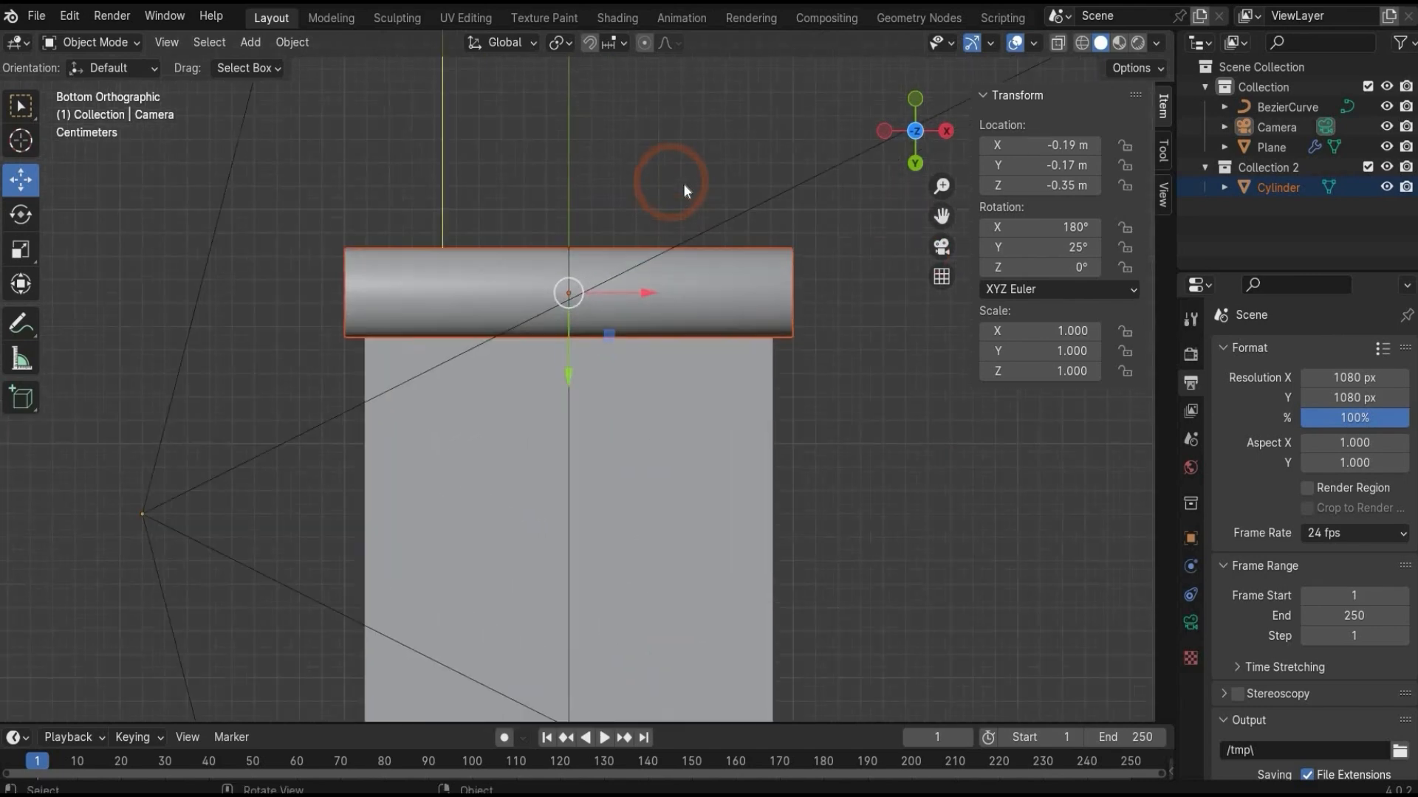
{"action": "left_click", "coordinate": [1270, 192]}
{"action": "key", "text": "ctrl+c"}
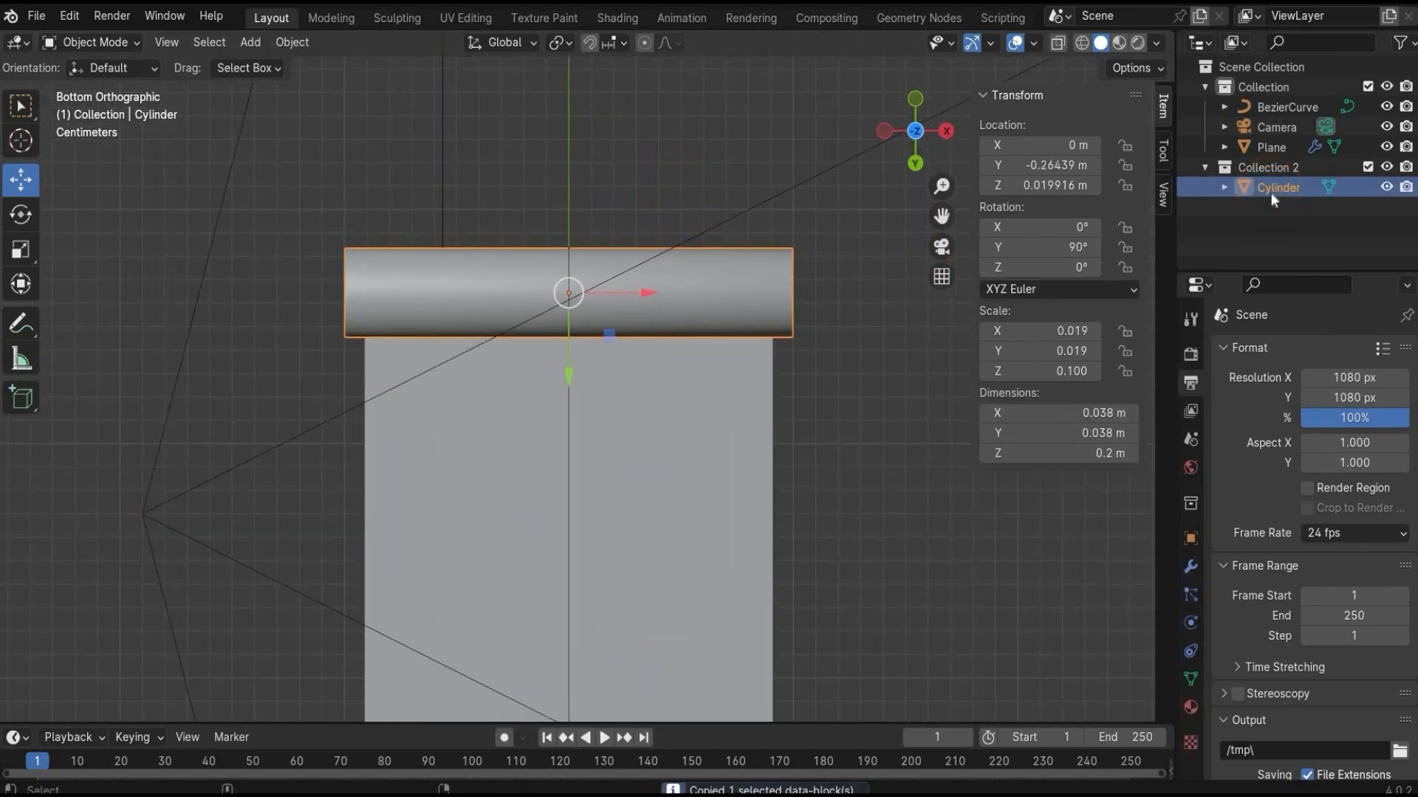
{"action": "key", "text": "ctrl+v"}
{"action": "left_click_drag", "start_coordinate": [1269, 215], "coordinate": [1271, 192]}
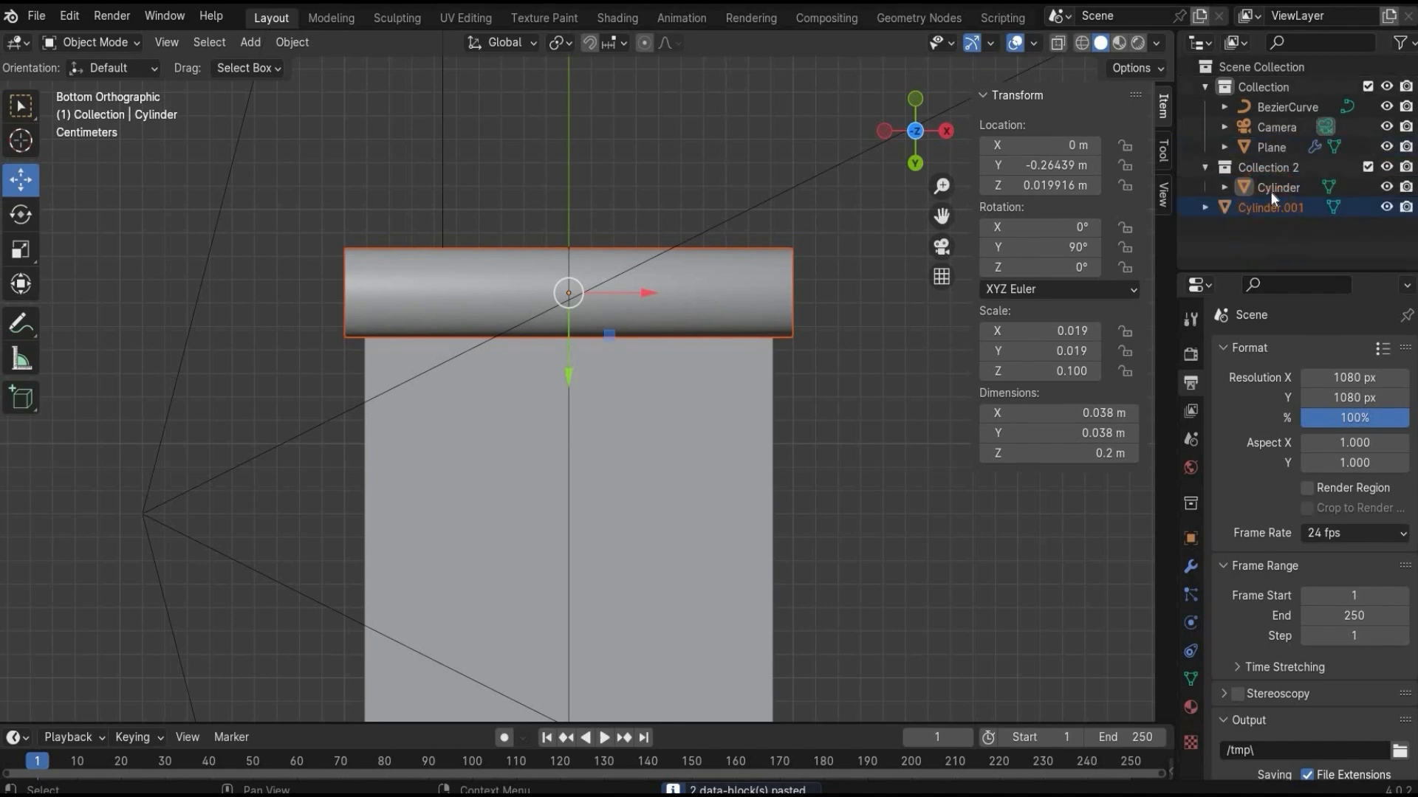
{"action": "left_click", "coordinate": [1267, 207]}
Rename the cylinders Role e outside and Role Inside, and scale Role e outside to 0.004 × 0.004 × 0.110.
{"action": "left_click", "coordinate": [1270, 192]}
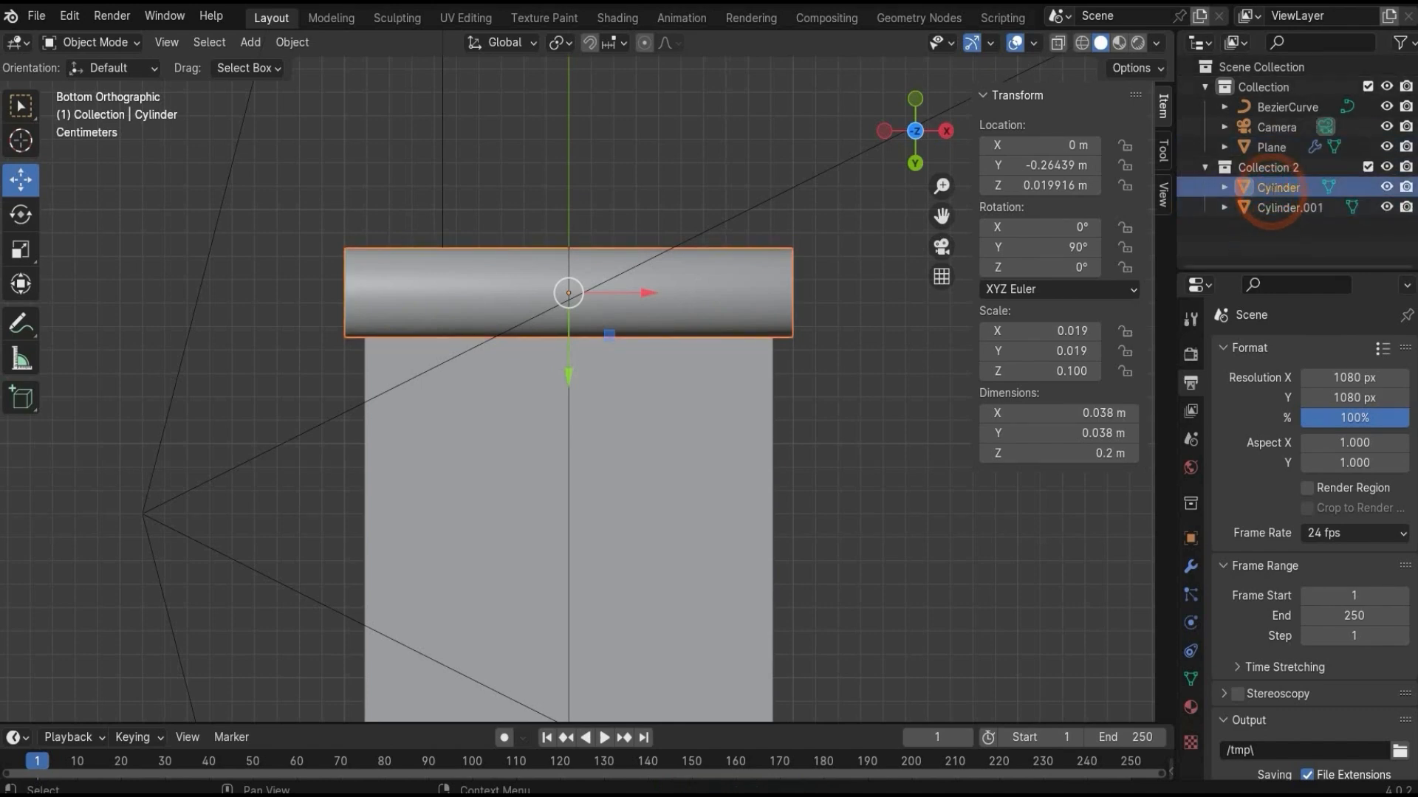
{"action": "double_click", "coordinate": [1270, 191]}
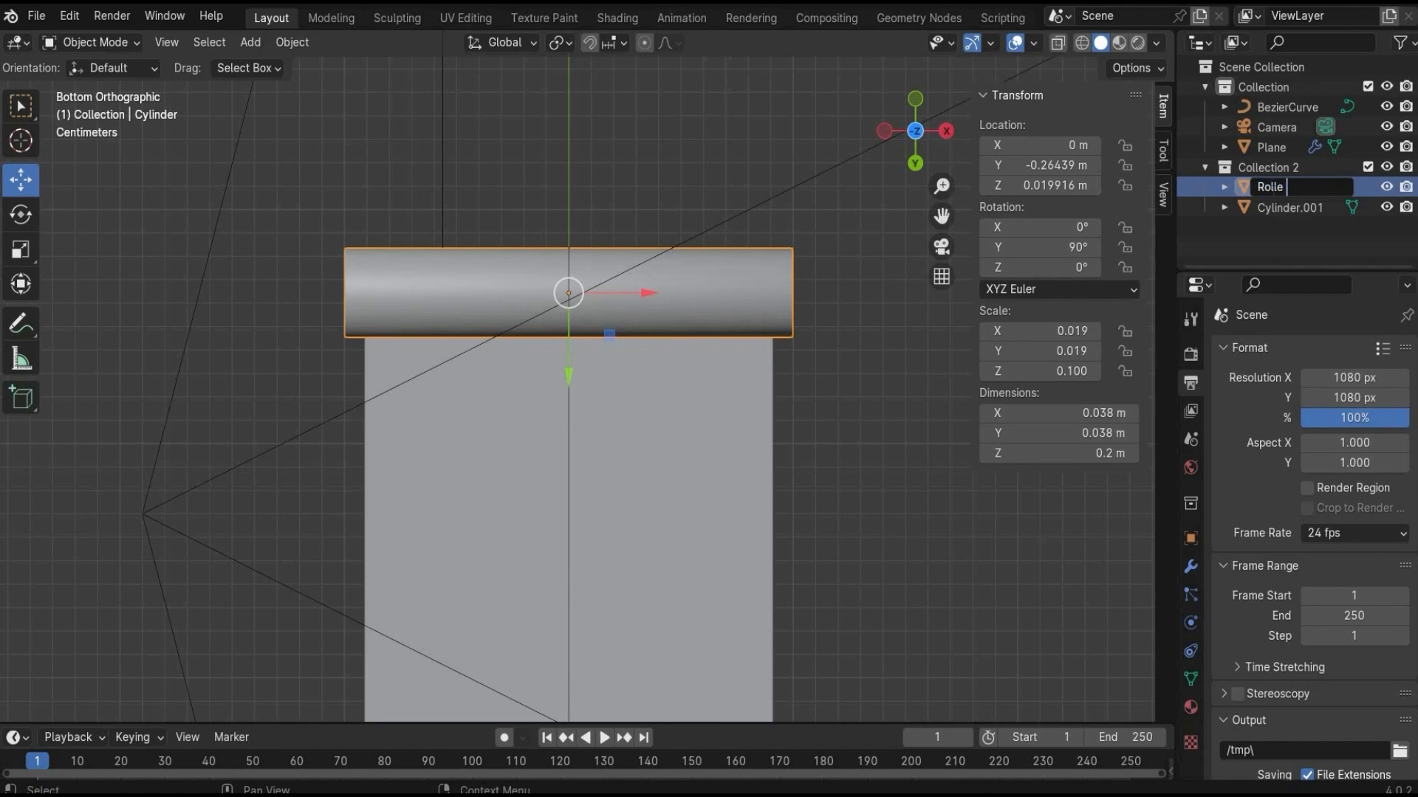
{"action": "key", "text": "Return"}
{"action": "left_click", "coordinate": [1239, 188]}
{"action": "double_click", "coordinate": [1270, 187]}
{"action": "type", "text": "Role Inside"}
{"action": "key", "text": "Return"}
{"action": "left_click", "coordinate": [1286, 185]}
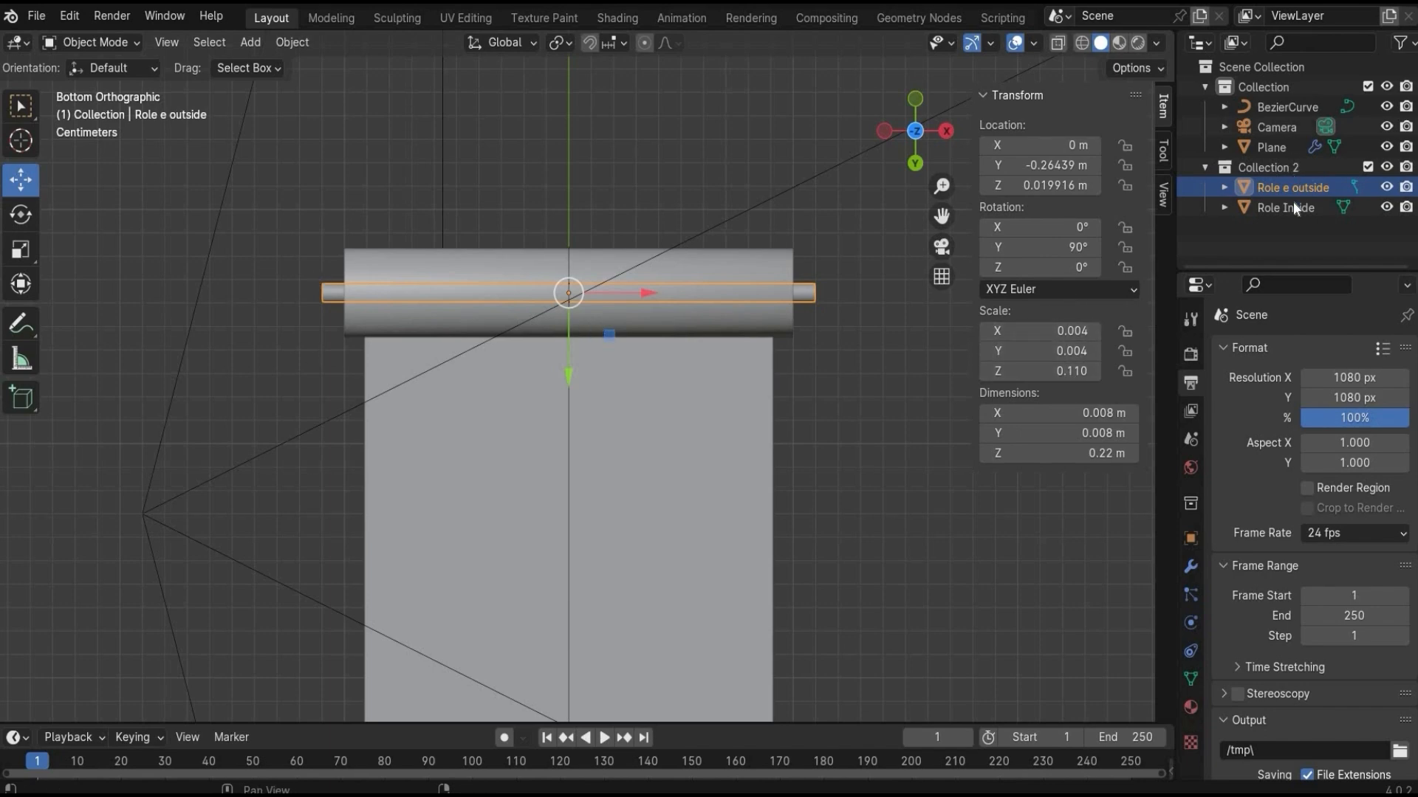
Add a Bezier curve and move it into Collection 2.
{"action": "left_click", "coordinate": [256, 41]}
{"action": "mouse_move", "coordinate": [268, 63]}
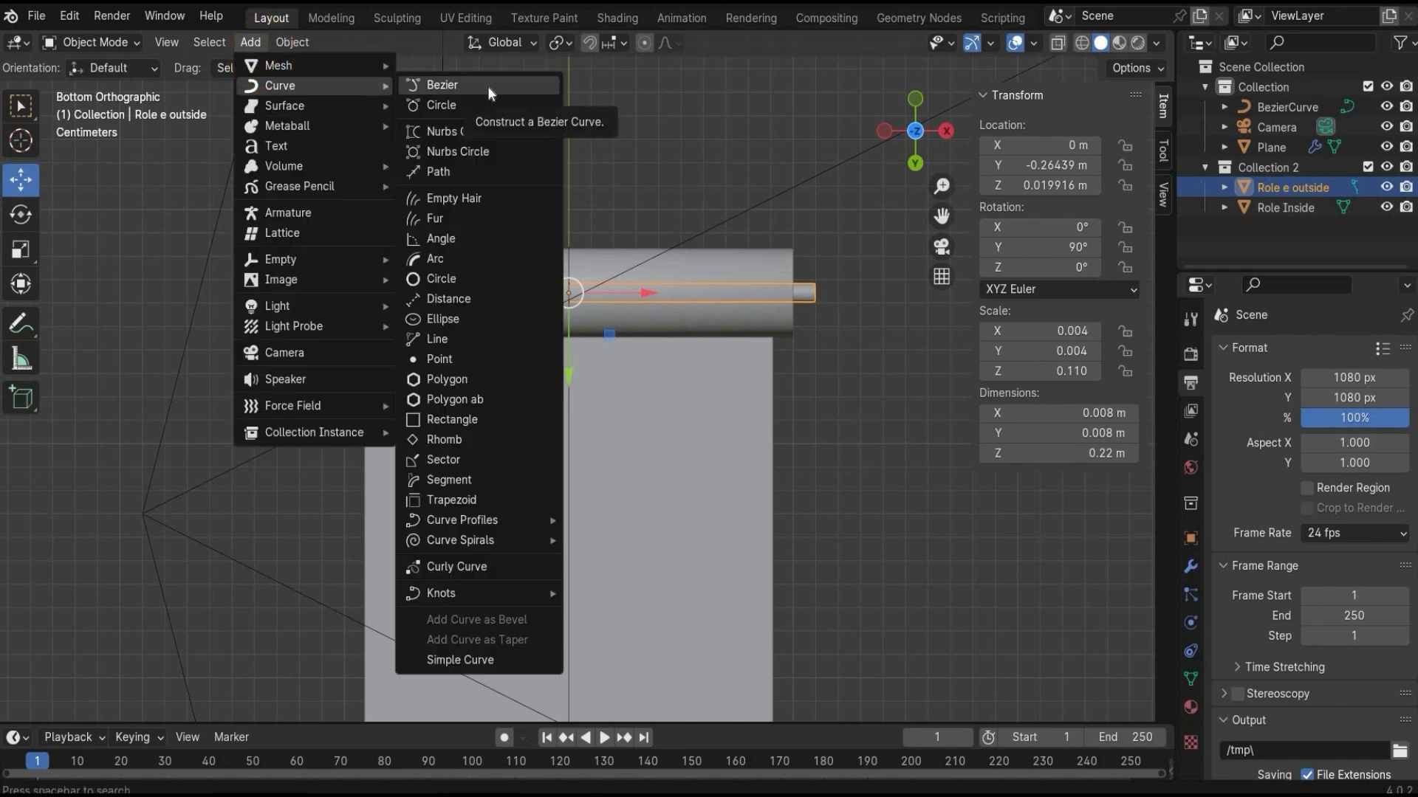
{"action": "left_click", "coordinate": [486, 86]}
{"action": "left_click_drag", "start_coordinate": [1267, 129], "coordinate": [1264, 168]}
{"action": "left_click", "coordinate": [1265, 168]}
{"action": "left_click", "coordinate": [241, 42]}
{"action": "left_click", "coordinate": [33, 46]}
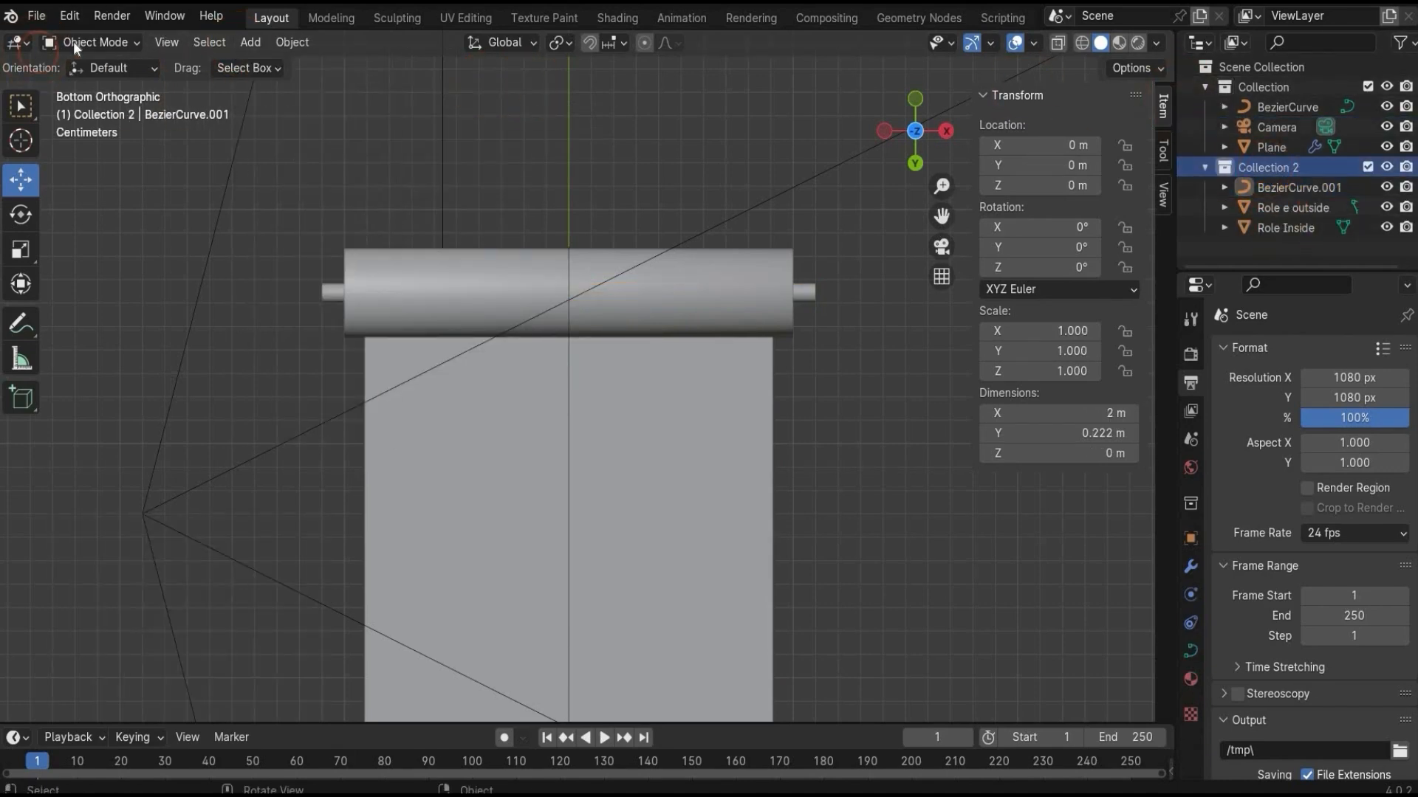
Replace the new curve's default points with a half-bracket path about 0.115 × 0.044 m, from the thin rod's end to the poster's centre line.
{"action": "key", "text": "Tab"}
{"action": "scroll", "coordinate": [424, 301], "scroll_direction": "down", "scroll_amount": 6}
{"action": "key", "text": "x"}
{"action": "left_click", "coordinate": [357, 293]}
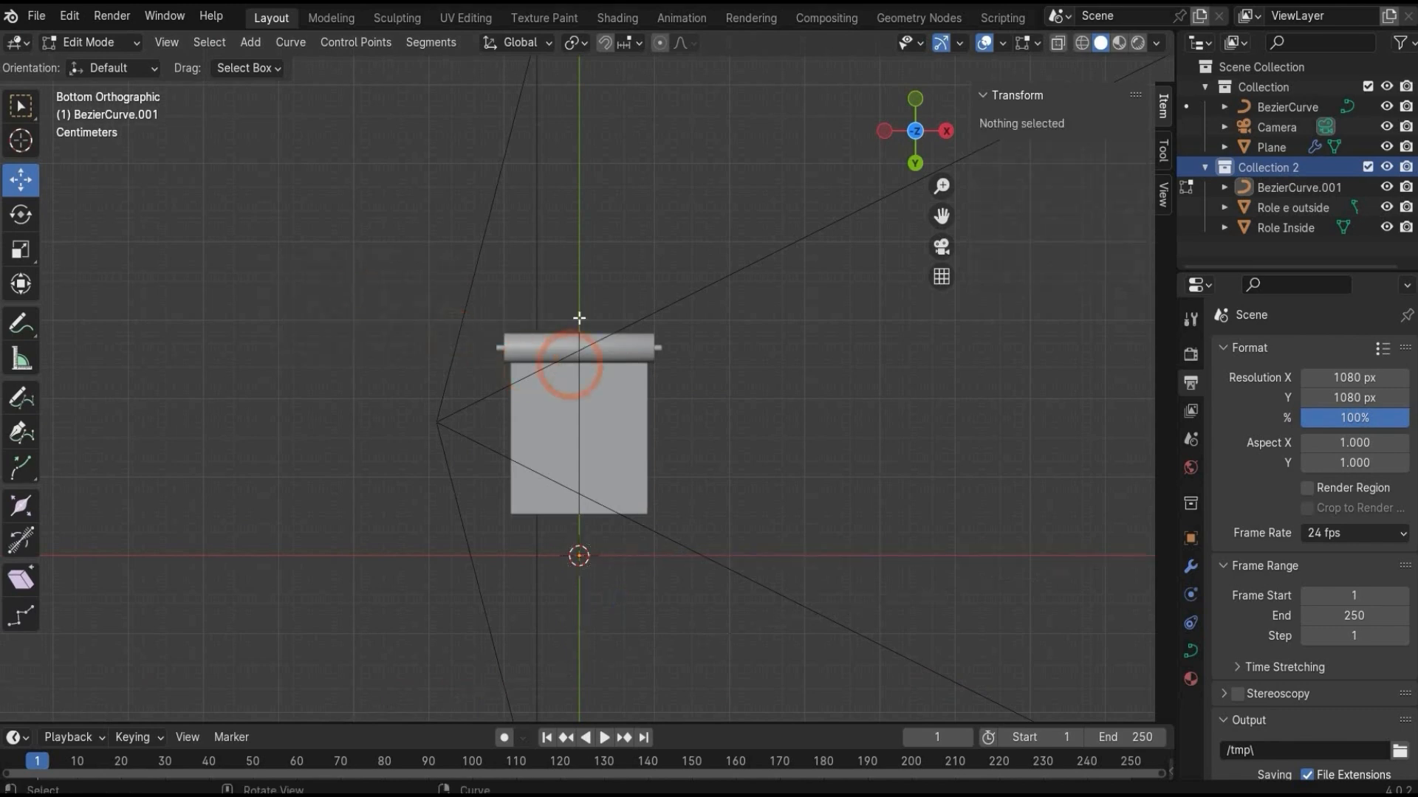
{"action": "scroll", "coordinate": [579, 317], "scroll_direction": "up", "scroll_amount": 6}
{"action": "key", "text": "shift+space"}
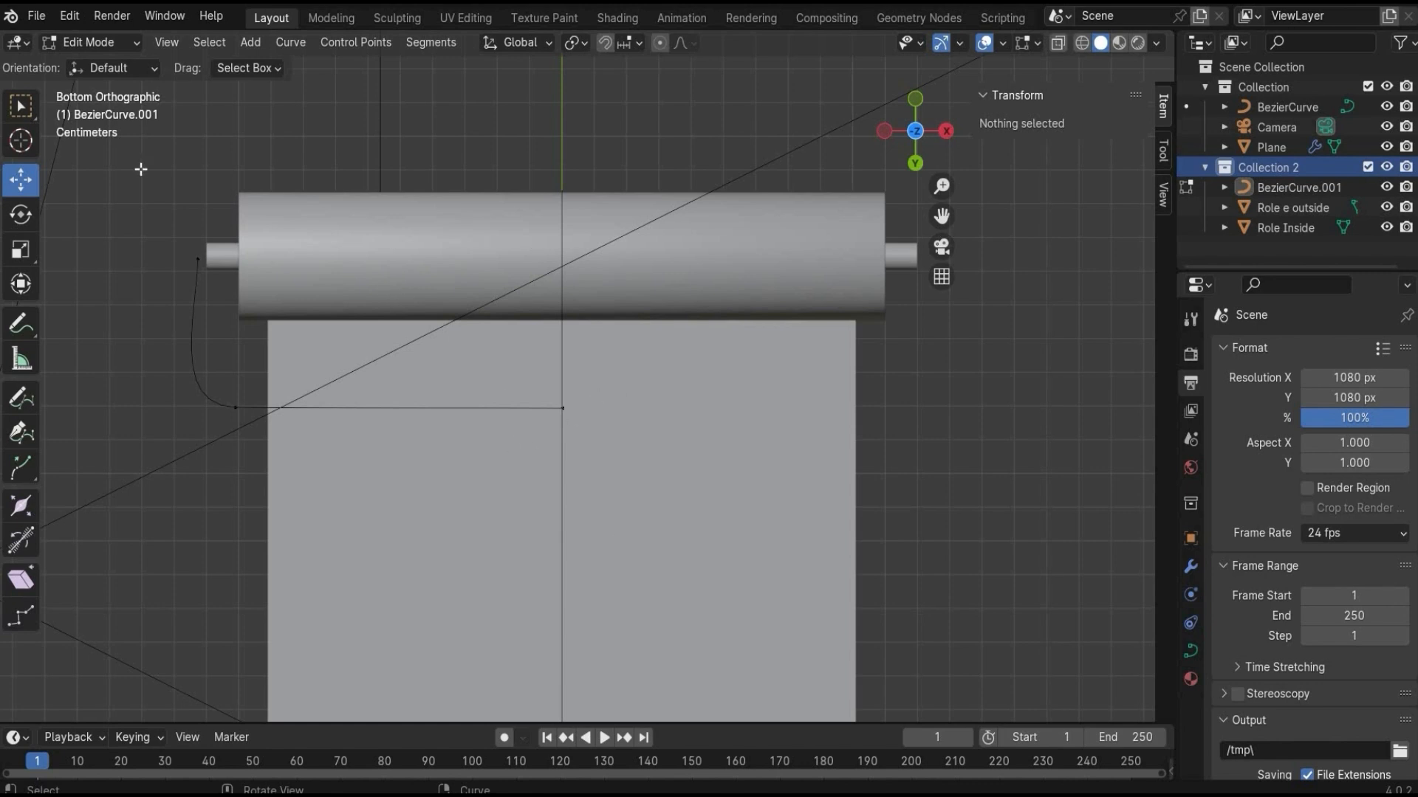
{"action": "left_click", "coordinate": [107, 42]}
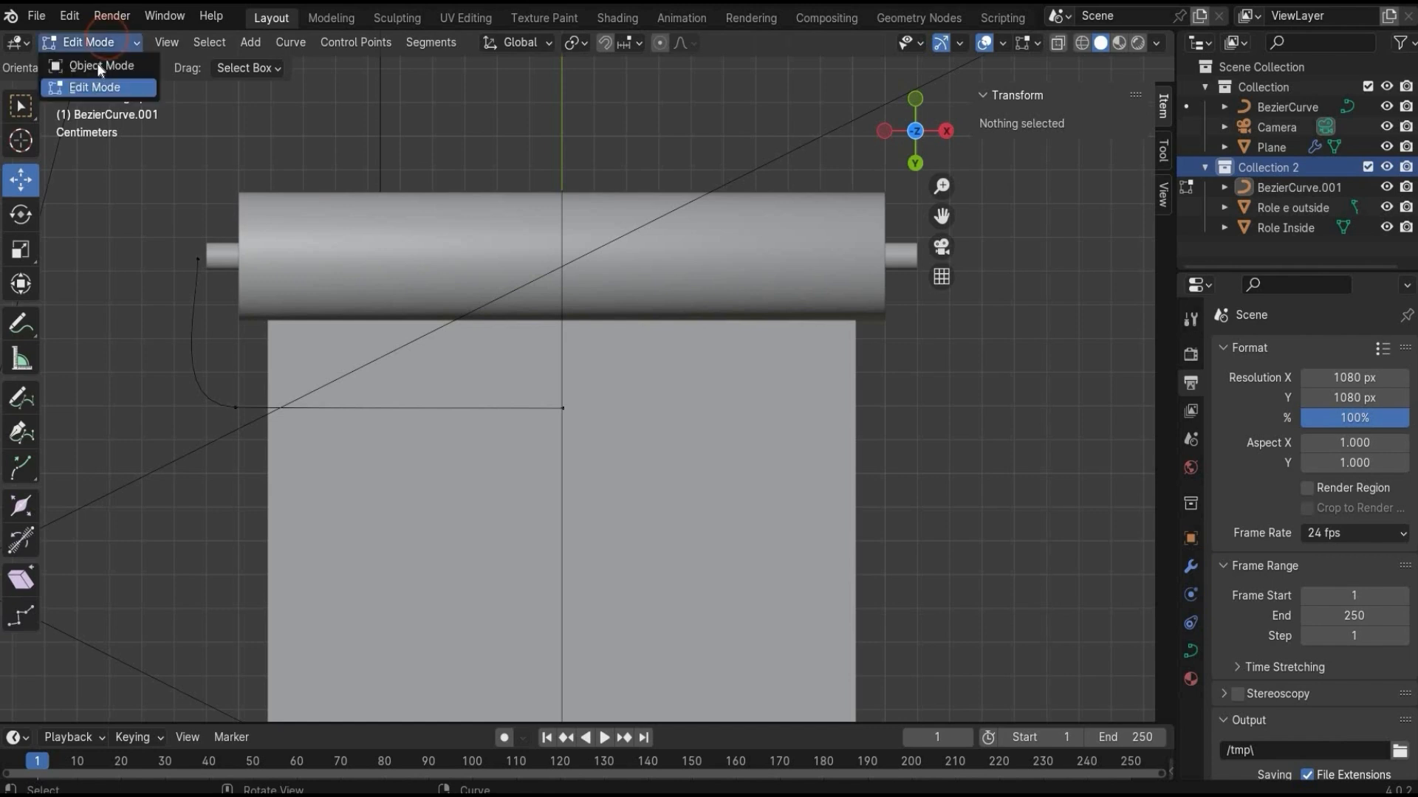
{"action": "left_click", "coordinate": [97, 65]}
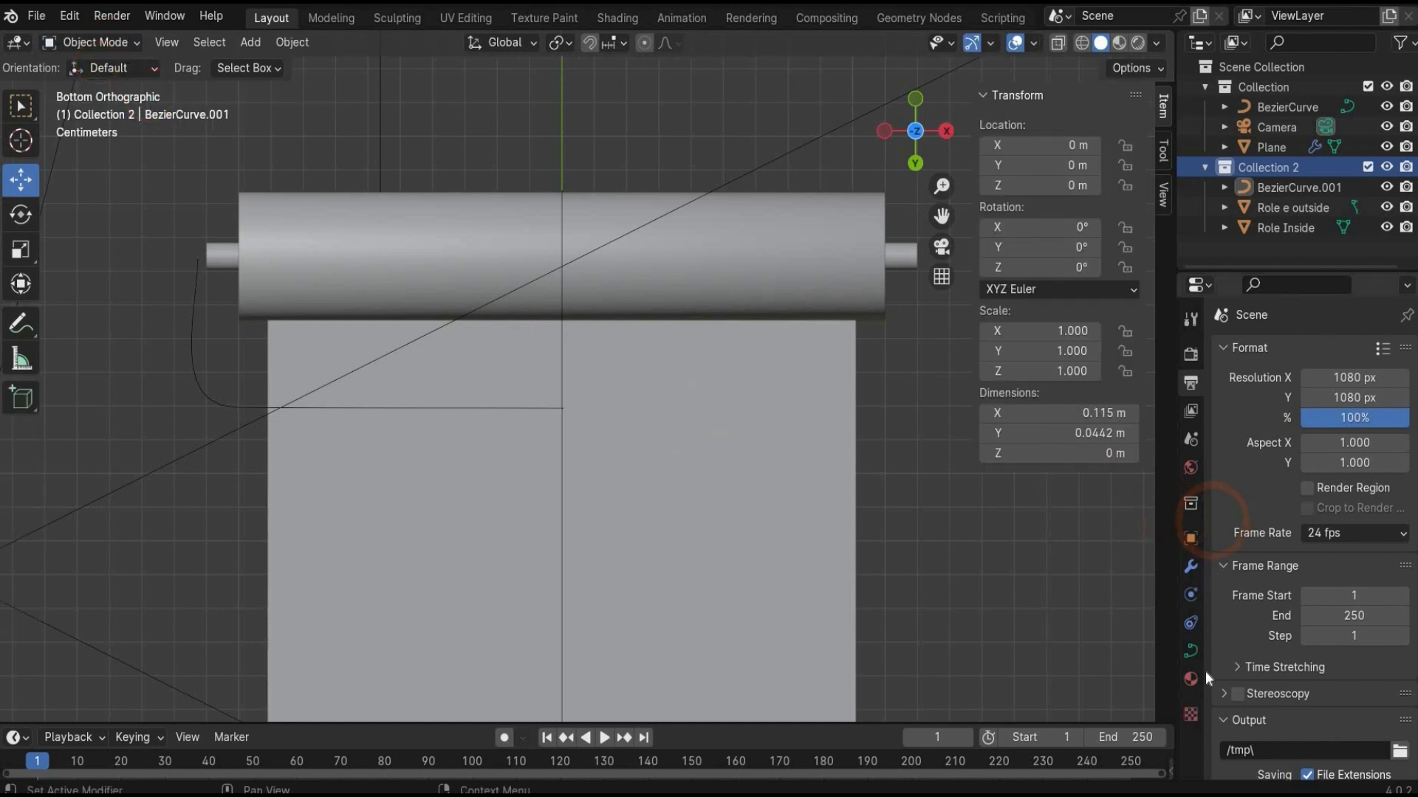
Add a Mirror modifier on the X axis to the half-bracket curve.
{"action": "left_click", "coordinate": [1296, 187]}
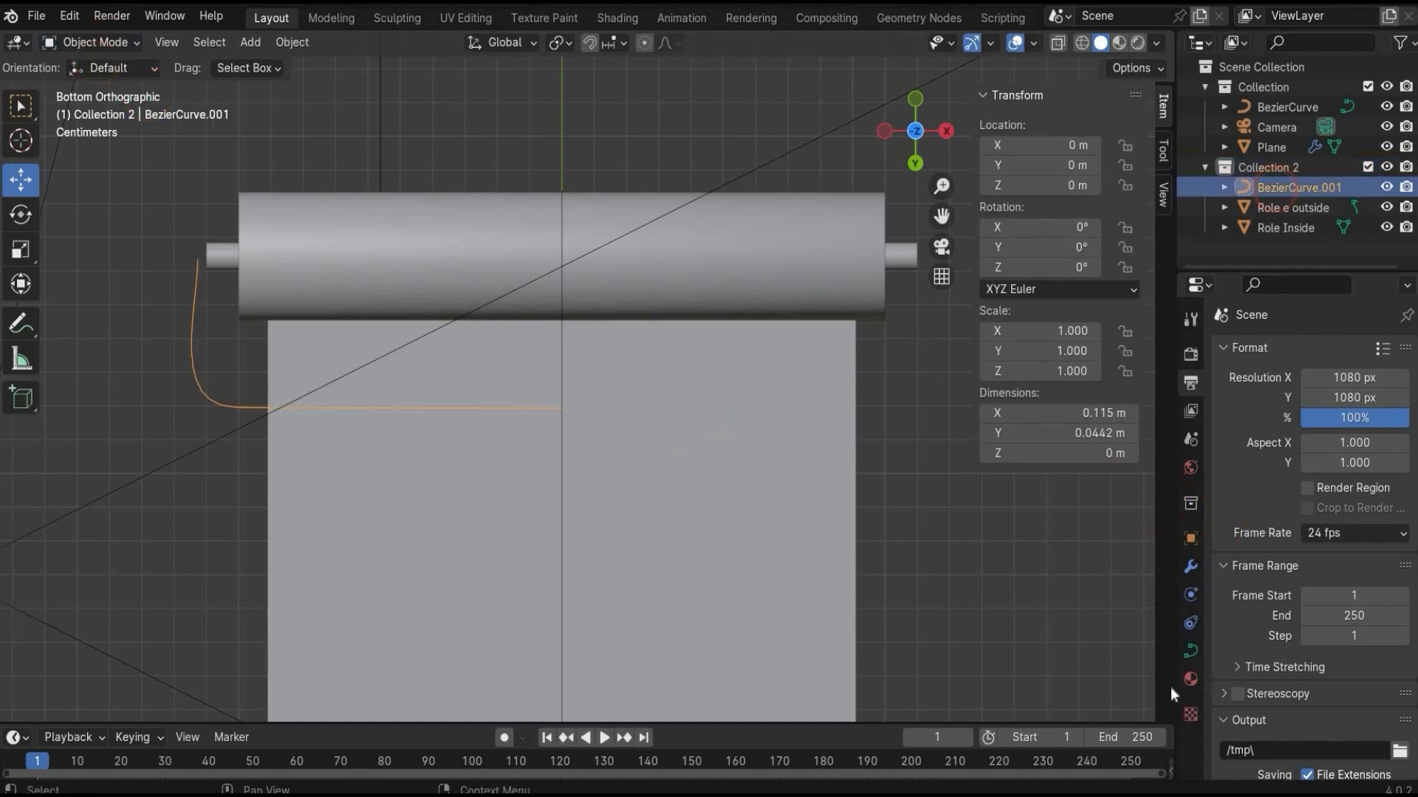
{"action": "left_click", "coordinate": [1191, 567]}
{"action": "left_click", "coordinate": [1261, 347]}
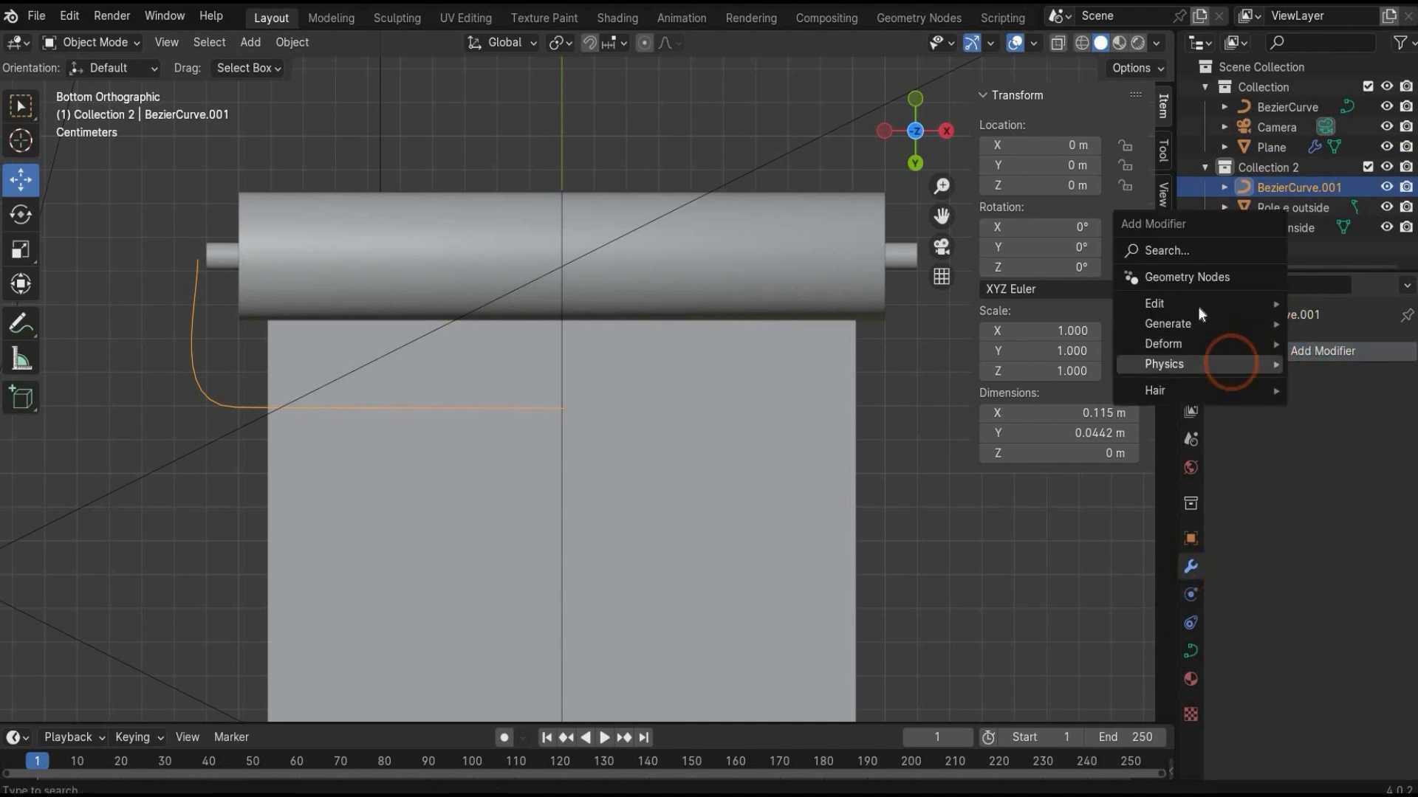
{"action": "mouse_move", "coordinate": [1194, 329]}
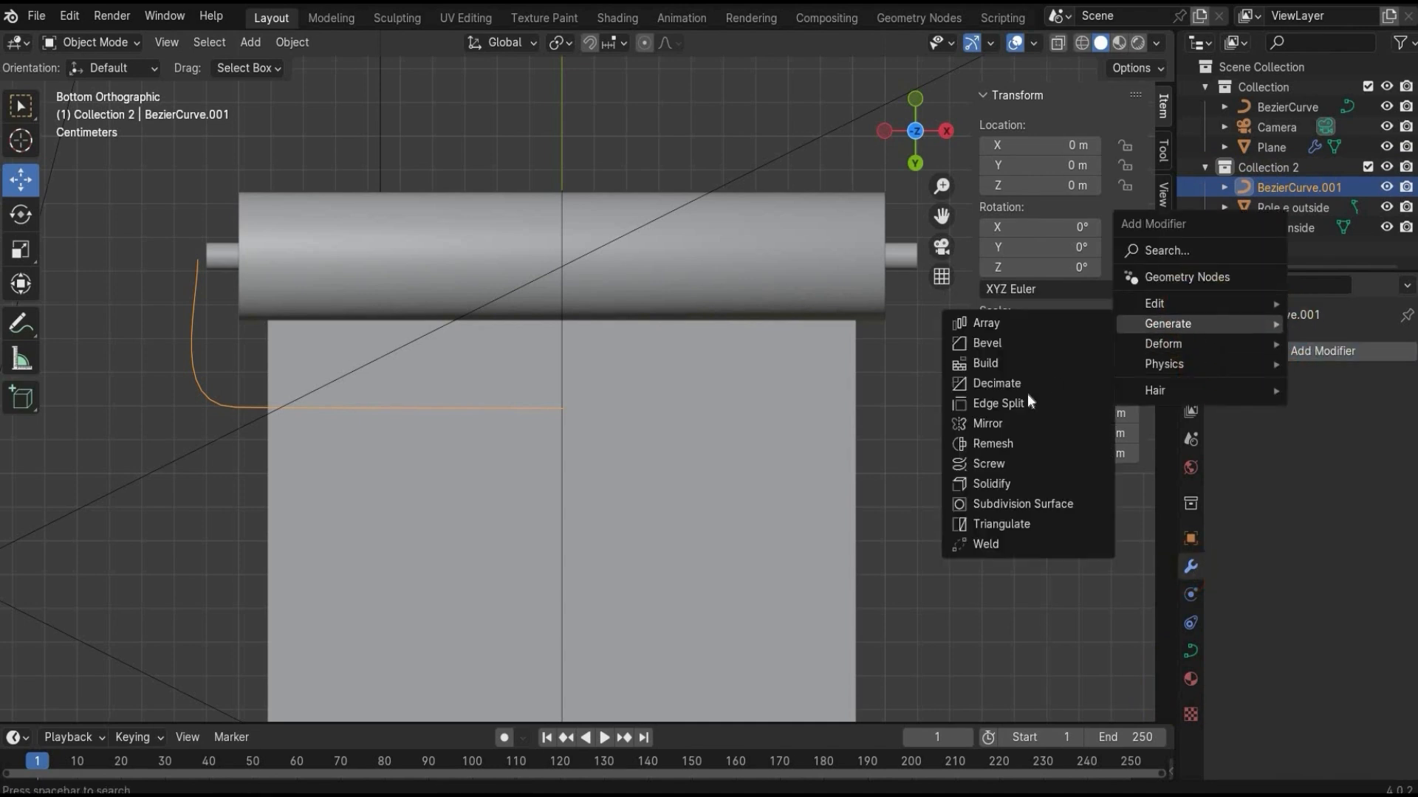
{"action": "left_click", "coordinate": [1034, 440]}
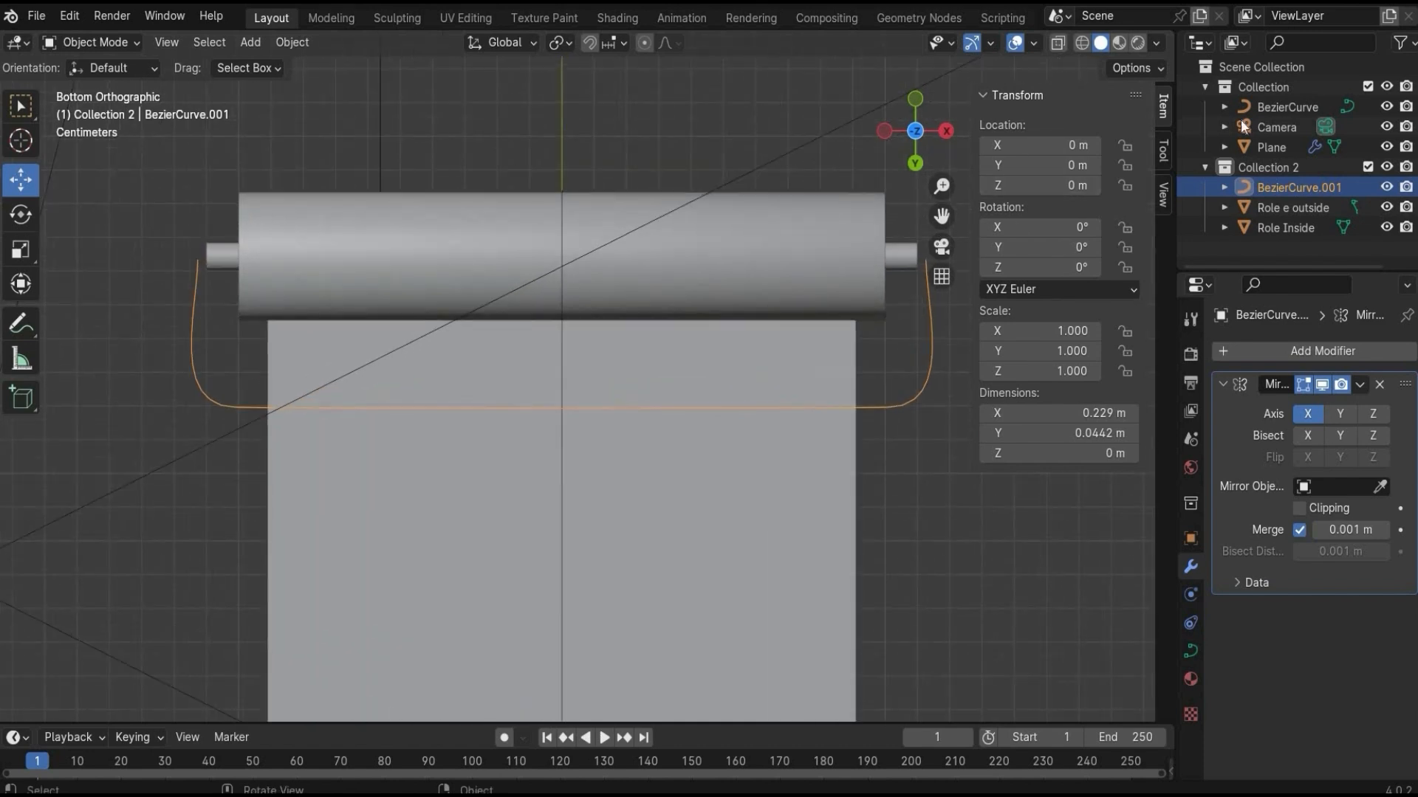
Add a four-sided Circle curve of 1 m radius at the origin and return to Object Mode.
{"action": "left_click", "coordinate": [251, 42]}
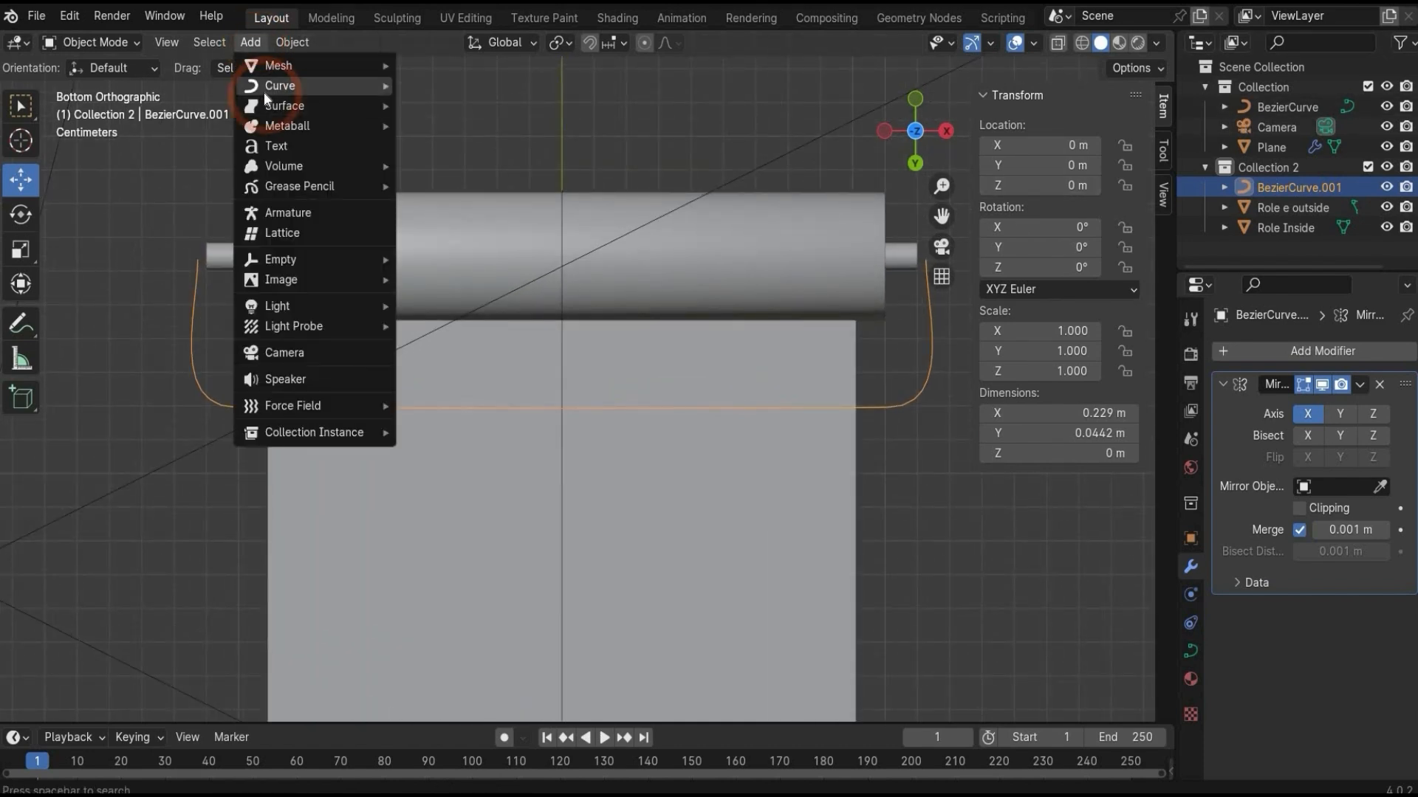
{"action": "mouse_move", "coordinate": [281, 86]}
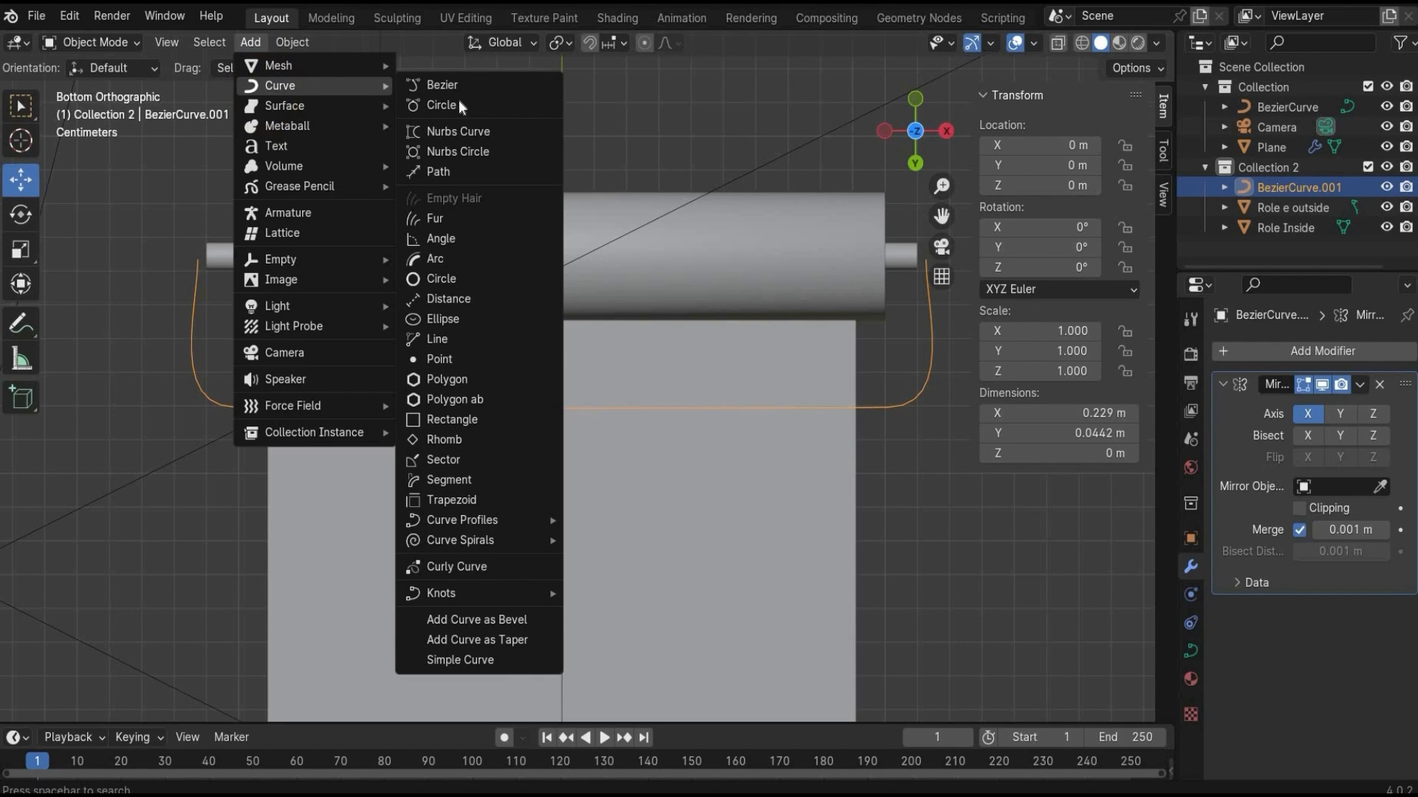
{"action": "left_click", "coordinate": [459, 275]}
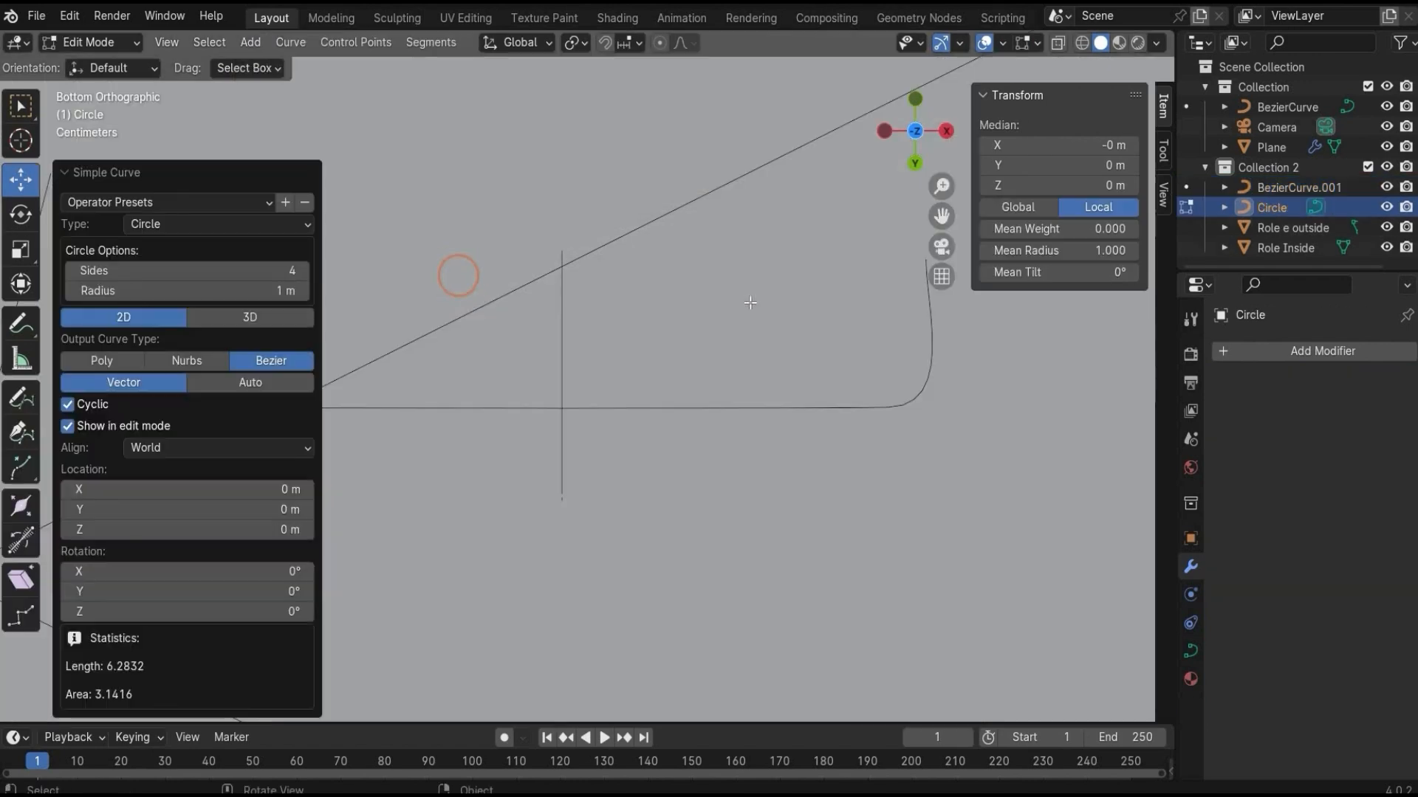
{"action": "left_click", "coordinate": [93, 43]}
{"action": "key", "text": "Tab"}
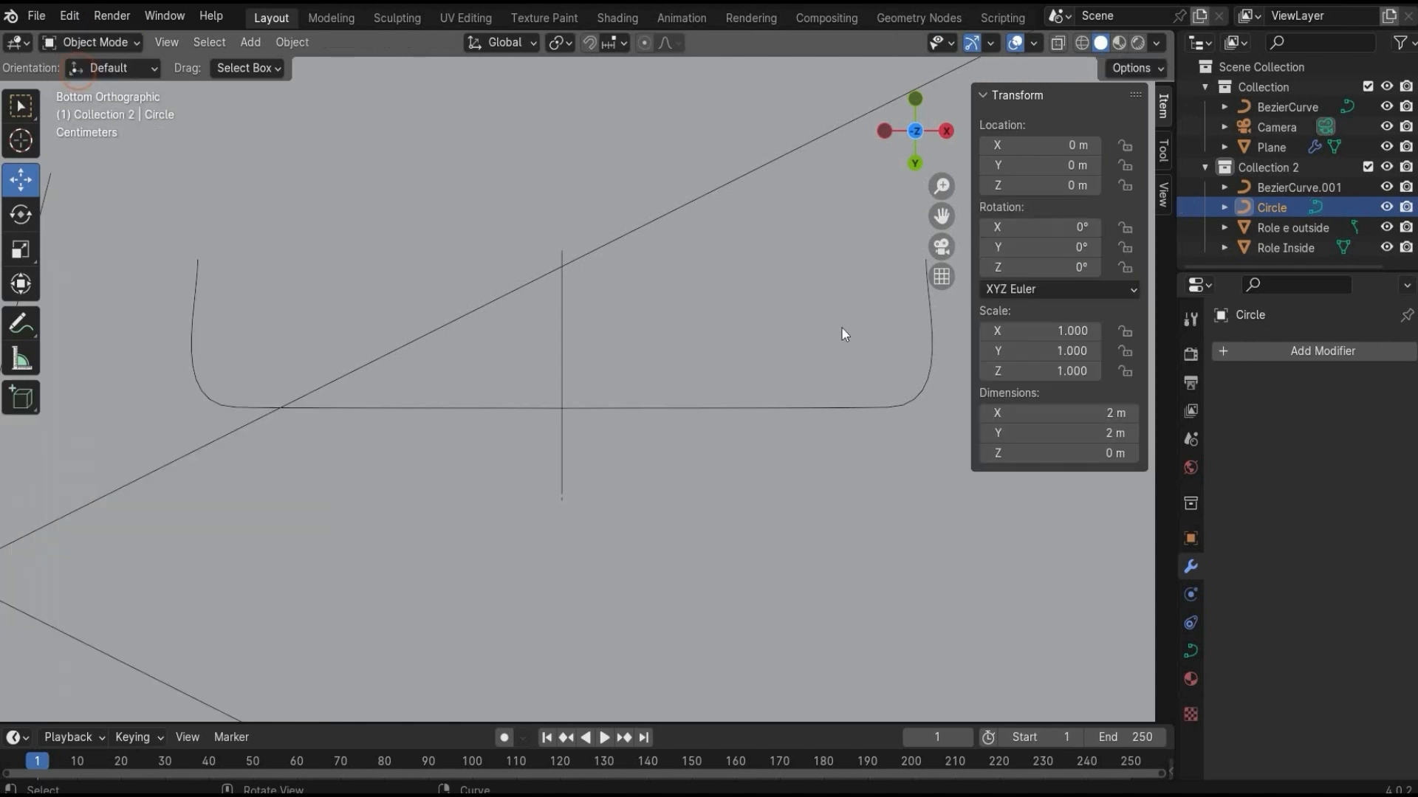
Scale the circle to 0.005 in X and Y, move it to Y about -0.184 m and rotate it 90° about Y.
{"action": "scroll", "coordinate": [788, 325], "scroll_direction": "down", "scroll_amount": 3}
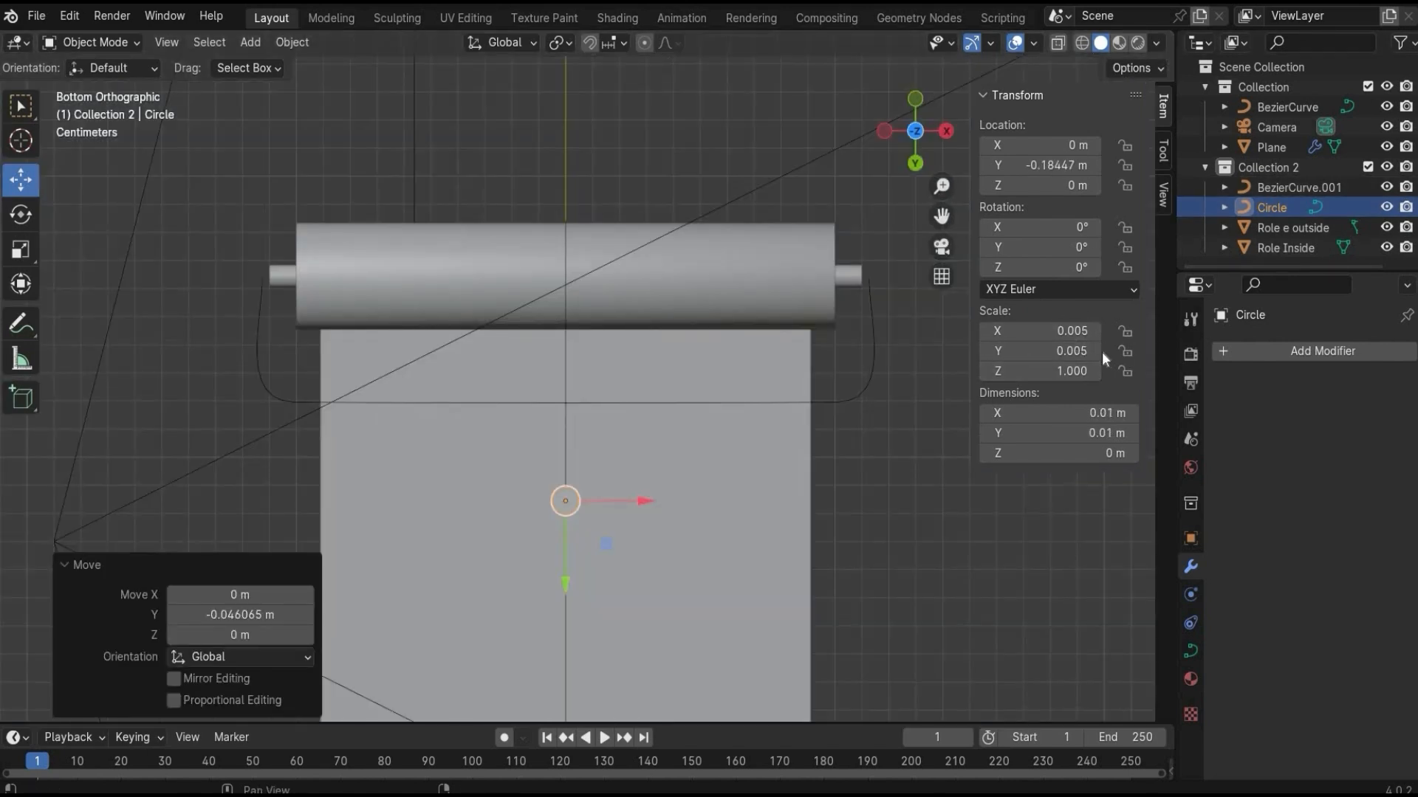
{"action": "left_click", "coordinate": [1022, 248]}
{"action": "type", "text": "9"}
{"action": "key", "text": "Return"}
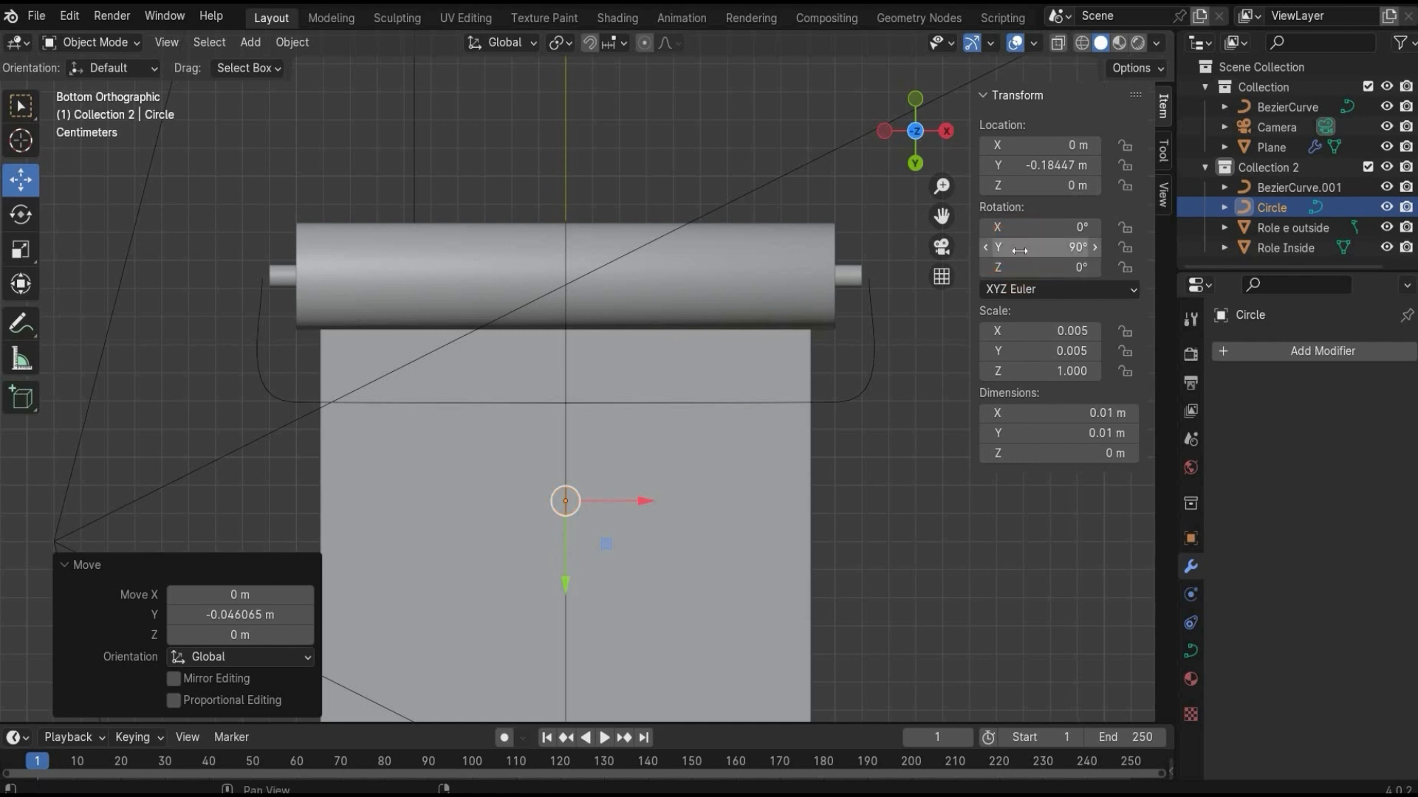
Bevel the bracket curve with an object profile, using Circle as the bevel object.
{"action": "left_click", "coordinate": [1294, 186]}
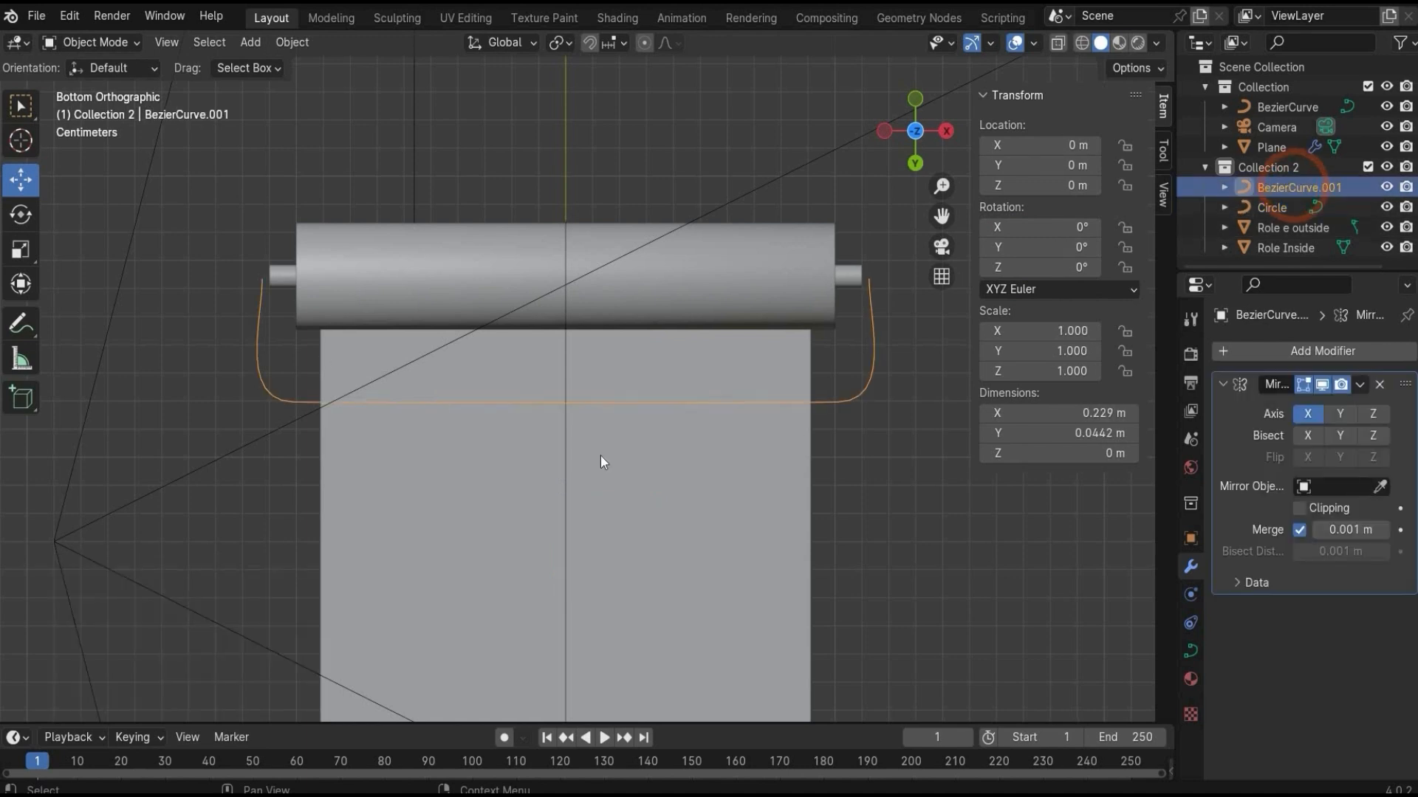
{"action": "left_click", "coordinate": [1191, 650]}
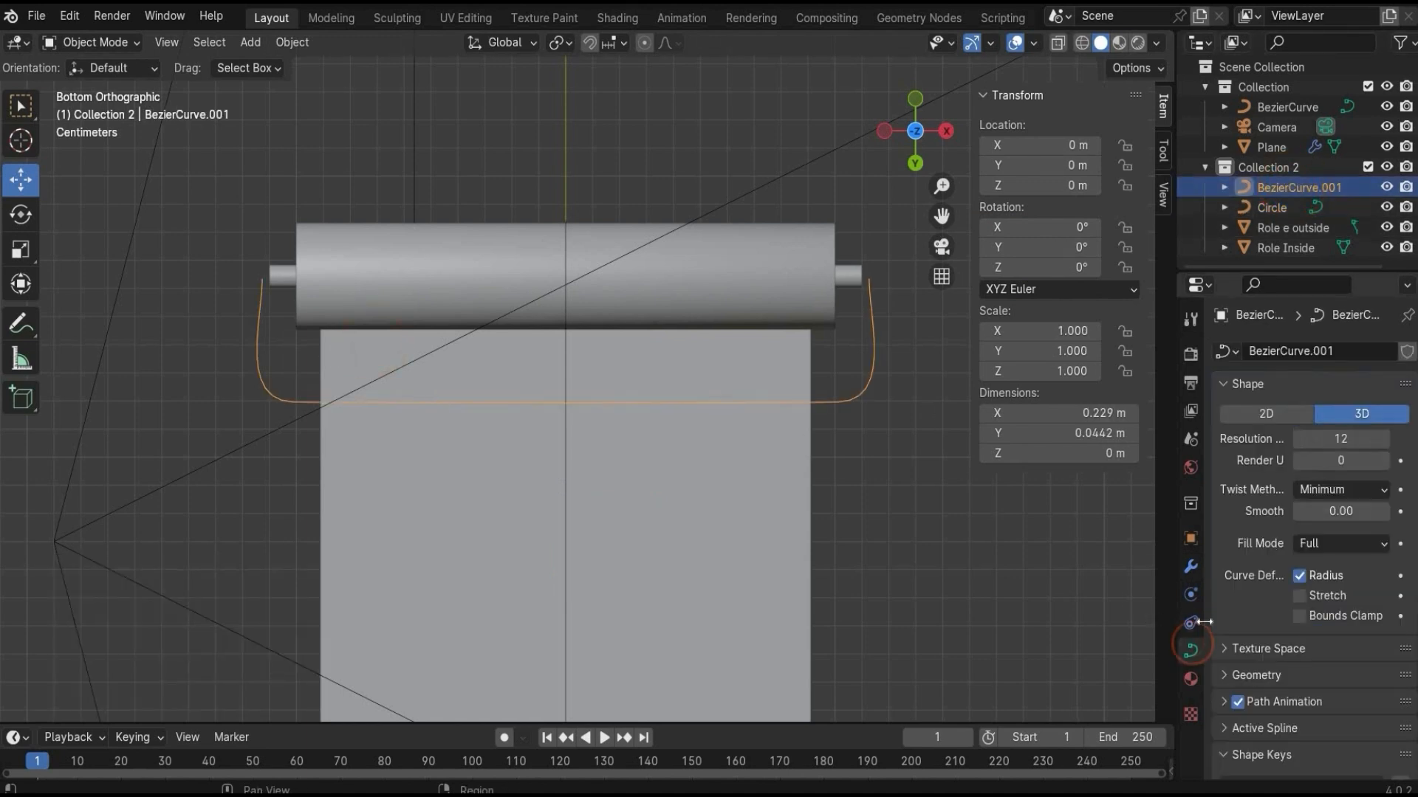
{"action": "scroll", "coordinate": [1239, 591], "scroll_direction": "down", "scroll_amount": 2}
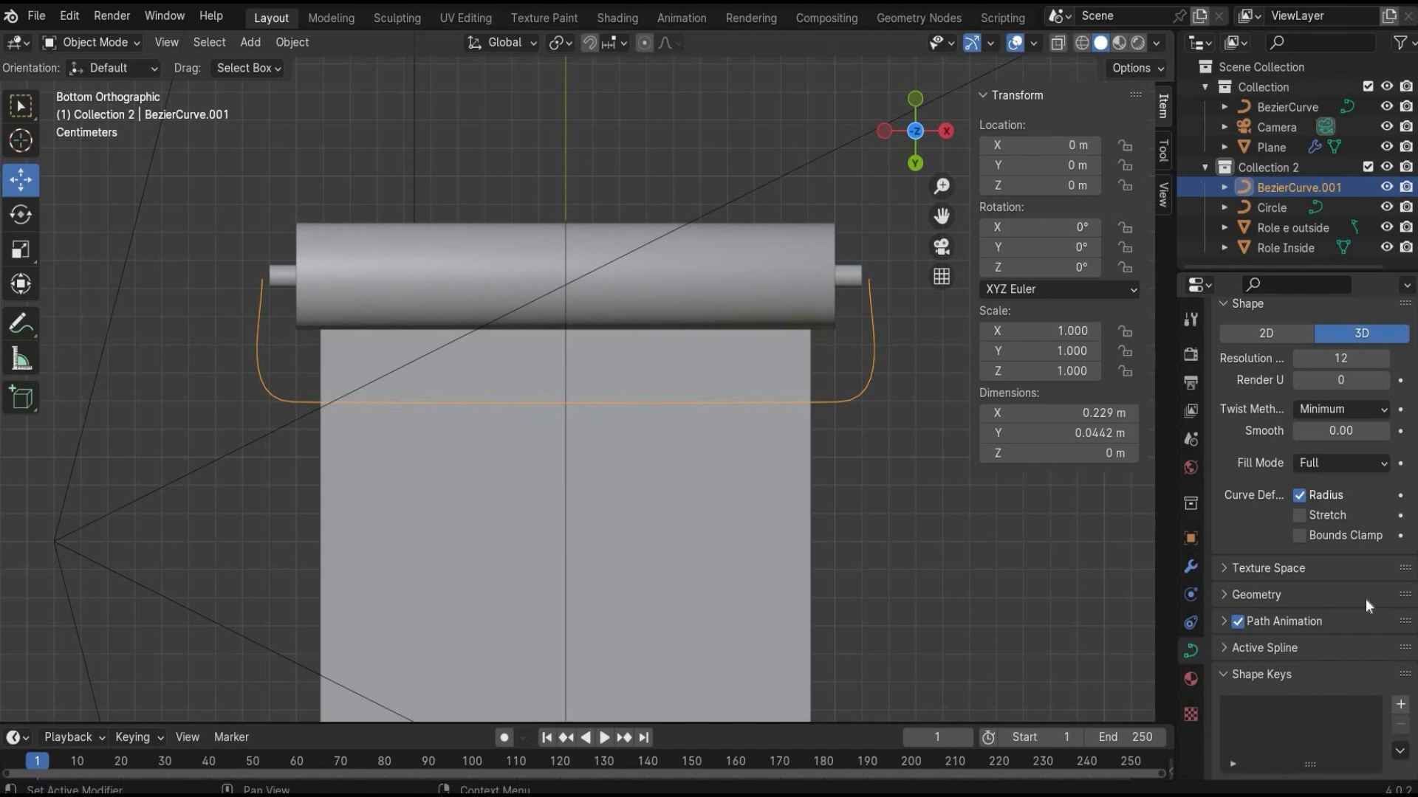
{"action": "scroll", "coordinate": [1247, 604], "scroll_direction": "down", "scroll_amount": 1}
{"action": "left_click", "coordinate": [1221, 555]}
{"action": "scroll", "coordinate": [1261, 534], "scroll_direction": "down", "scroll_amount": 5}
{"action": "left_click", "coordinate": [1303, 524]}
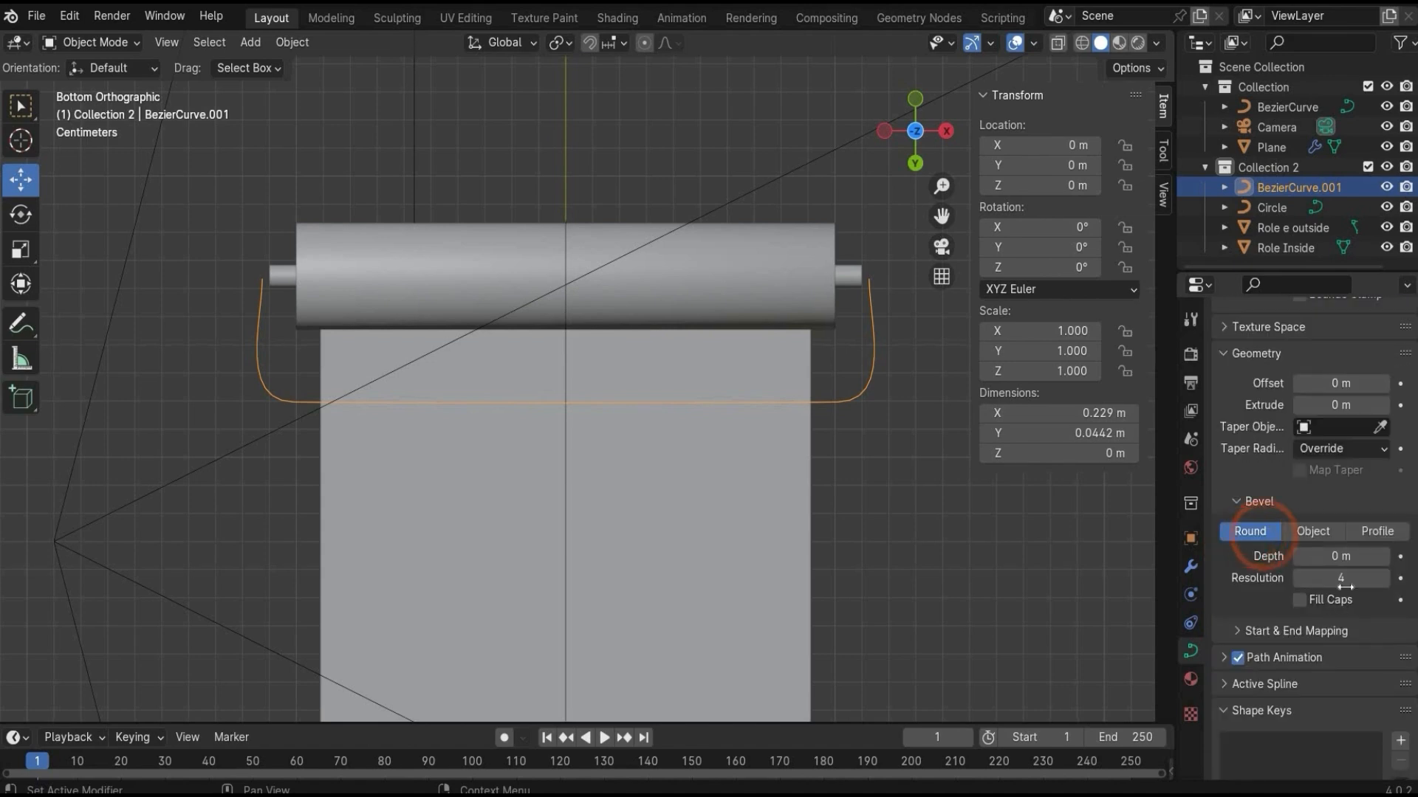
{"action": "left_click", "coordinate": [1378, 556]}
{"action": "left_click", "coordinate": [1265, 207]}
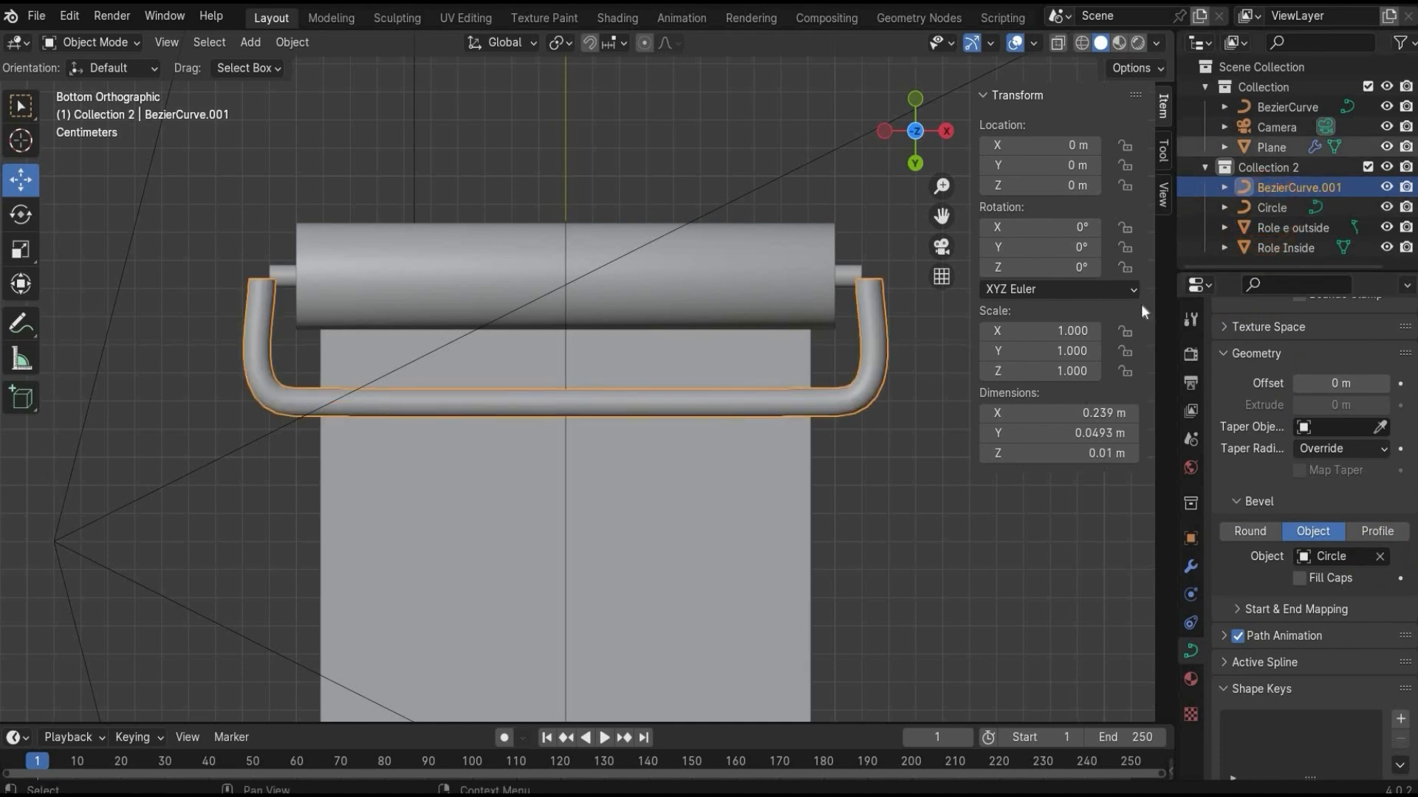
Set the profile circle's X and Y scale to 0.0025 to thin the bracket tube.
{"action": "left_click", "coordinate": [1258, 206]}
{"action": "left_click", "coordinate": [1070, 334]}
{"action": "left_click", "coordinate": [1070, 334]}
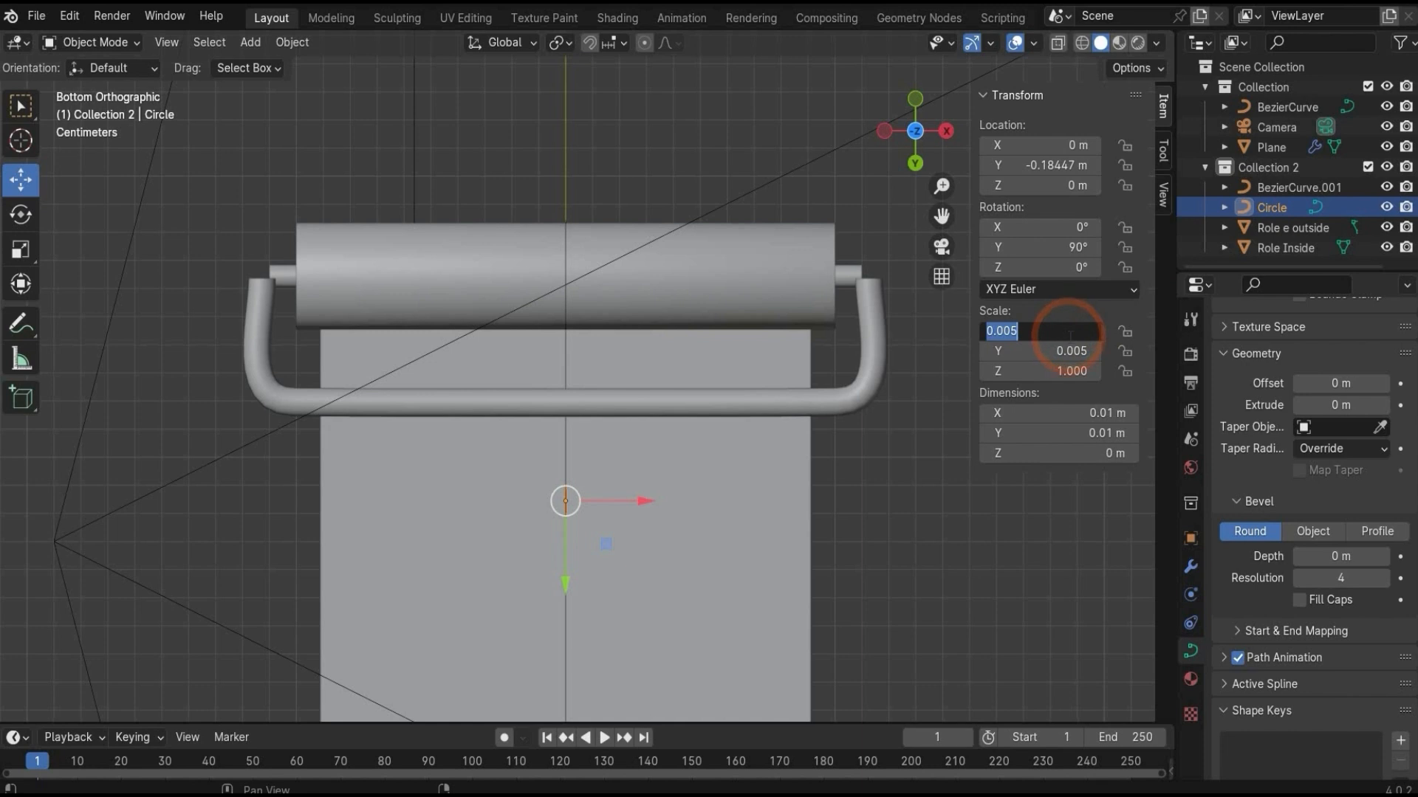
{"action": "type", "text": "2"}
{"action": "key", "text": "Return"}
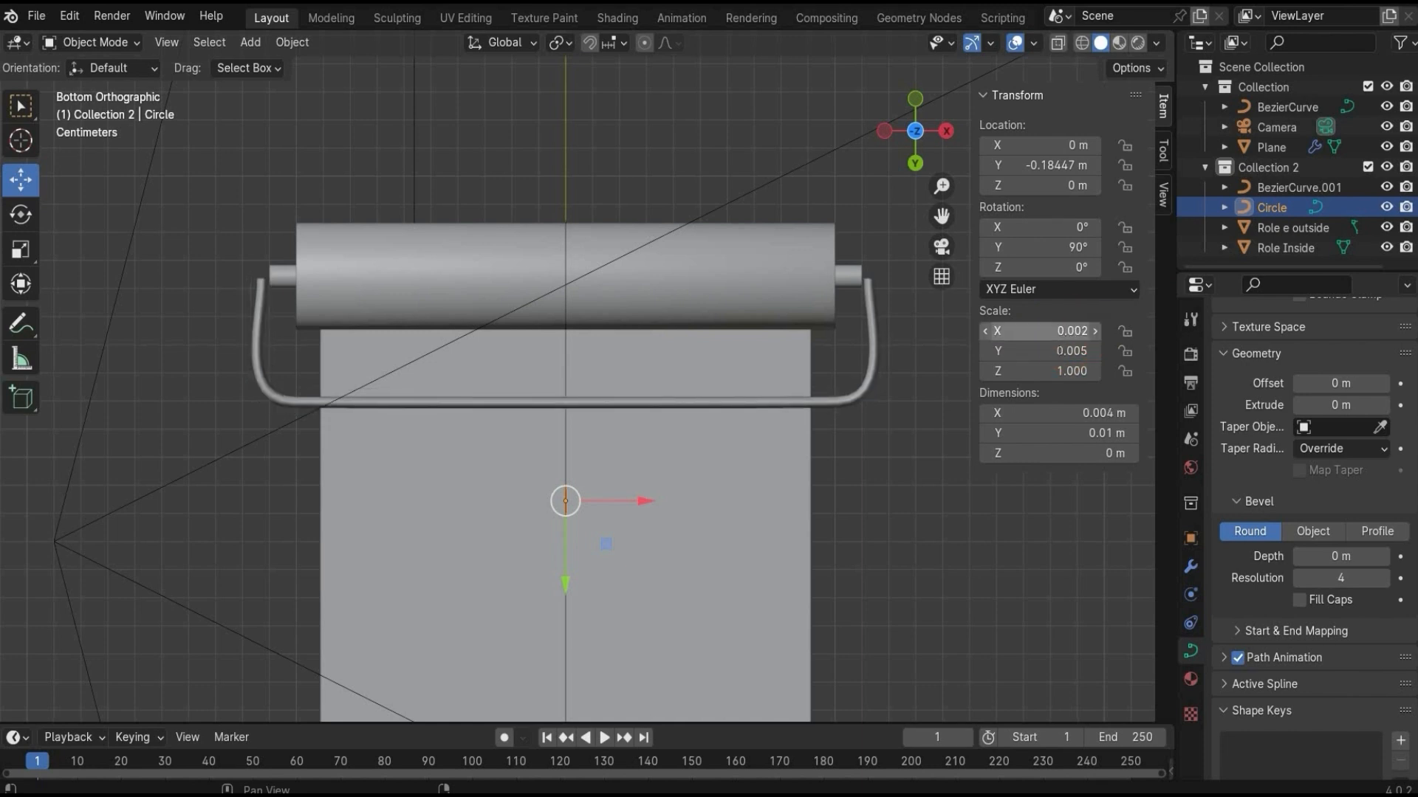
{"action": "double_click", "coordinate": [1056, 350]}
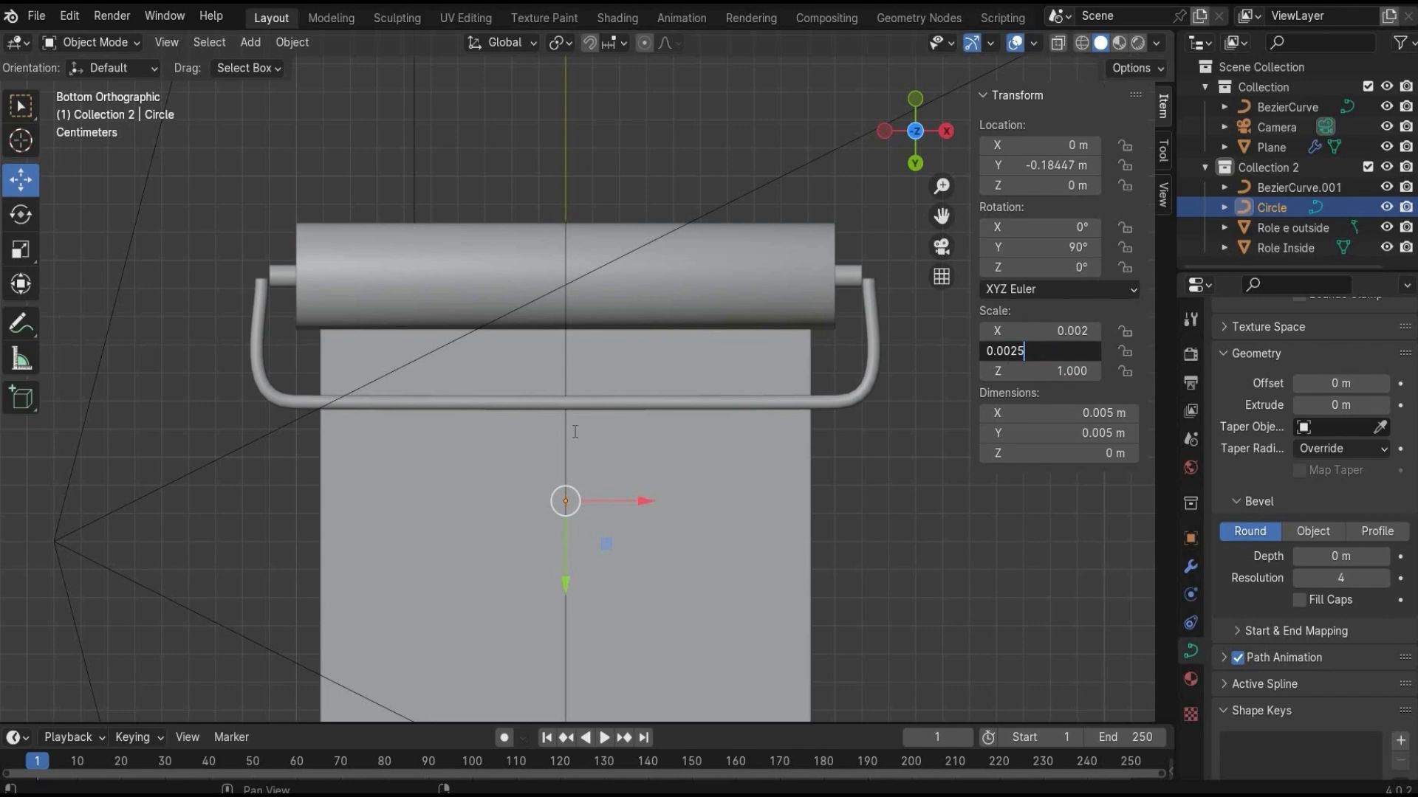
Finish resizing the circular bevel profile with a Y scale of 0.0025.
{"action": "type", "text": "0.0025"}
{"action": "key", "text": "Return"}
Add a smooth-shaded cylinder handle scaled 0.007, 0.007, 0.1, rotated 90° about X and placed at Y about -0.122 m.
{"action": "left_click", "coordinate": [249, 43]}
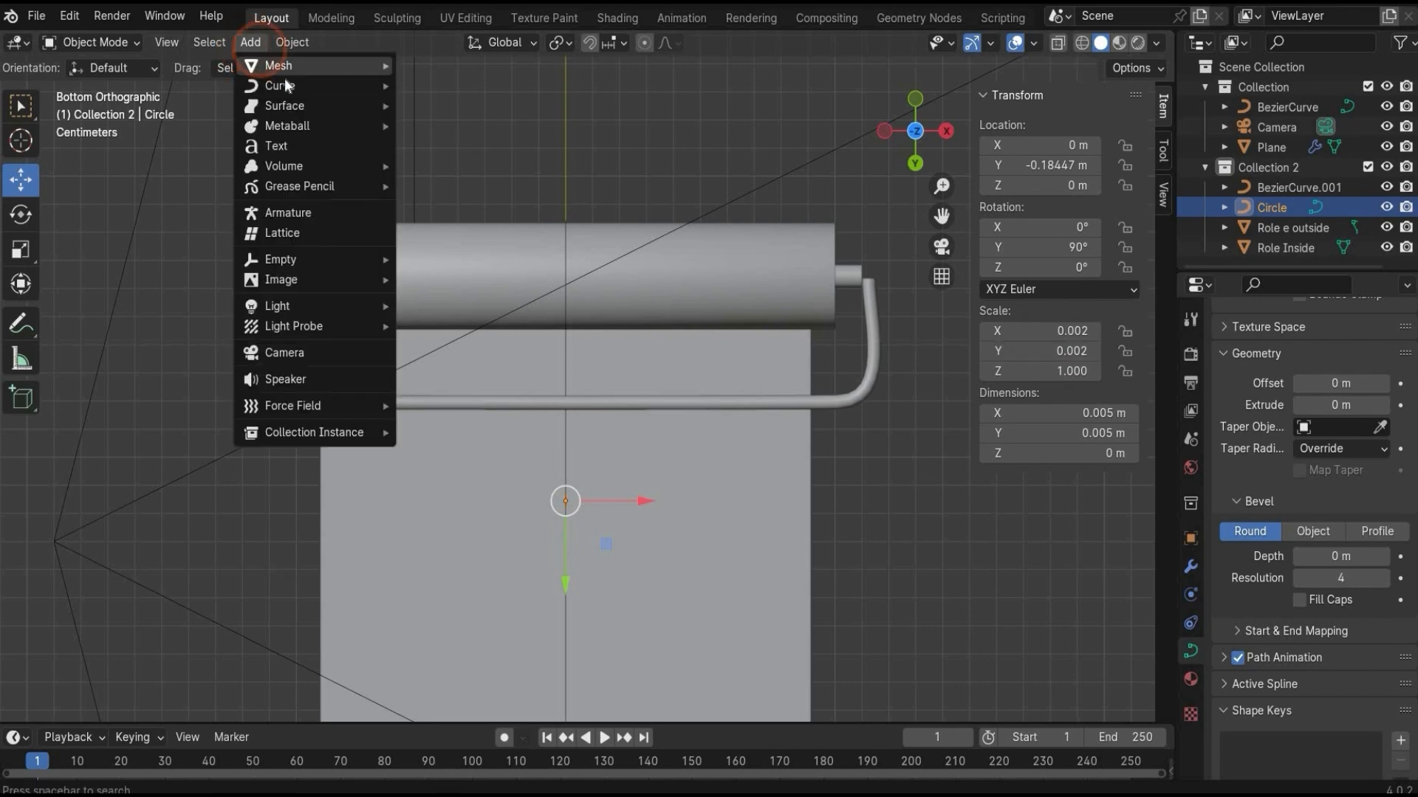
{"action": "mouse_move", "coordinate": [341, 98]}
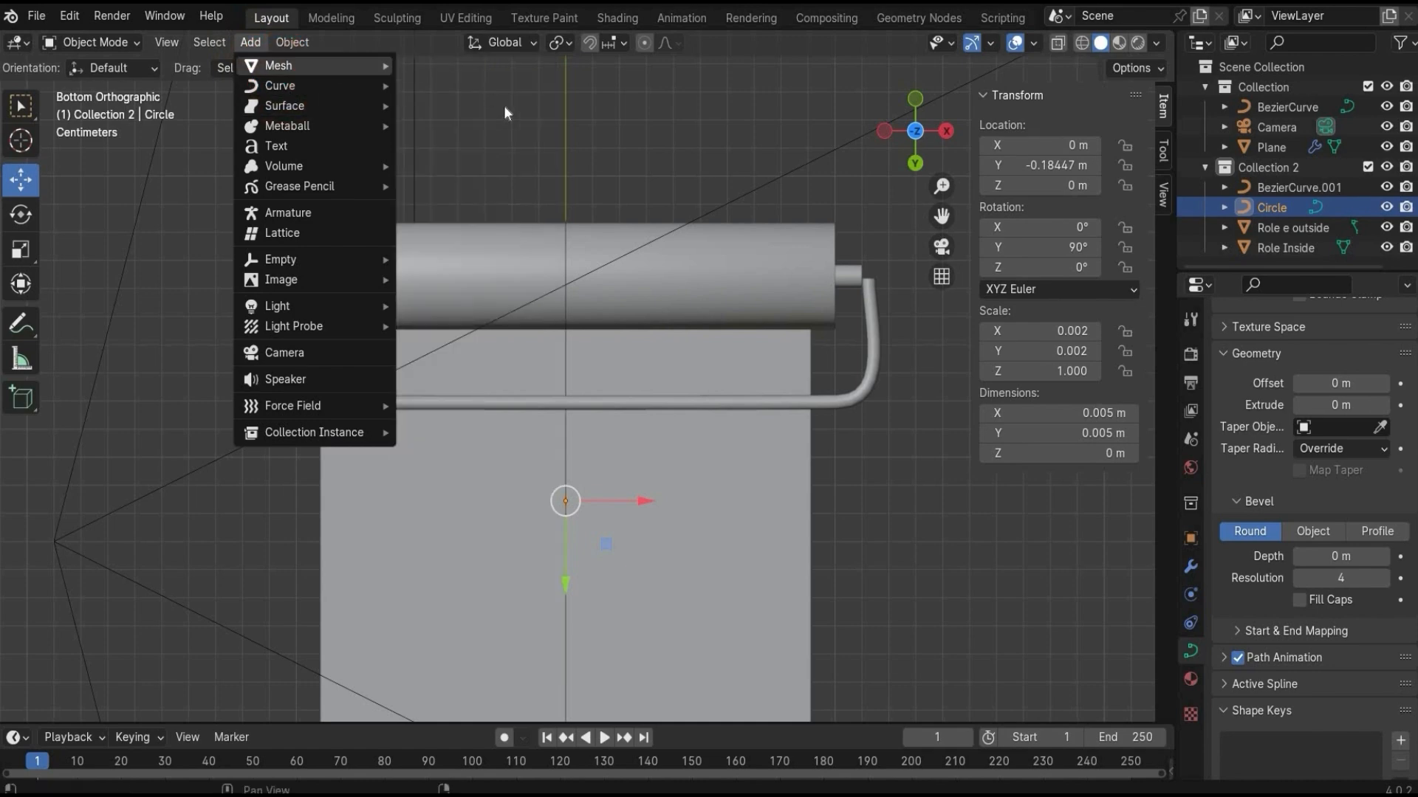
{"action": "mouse_move", "coordinate": [323, 63]}
{"action": "left_click", "coordinate": [459, 164]}
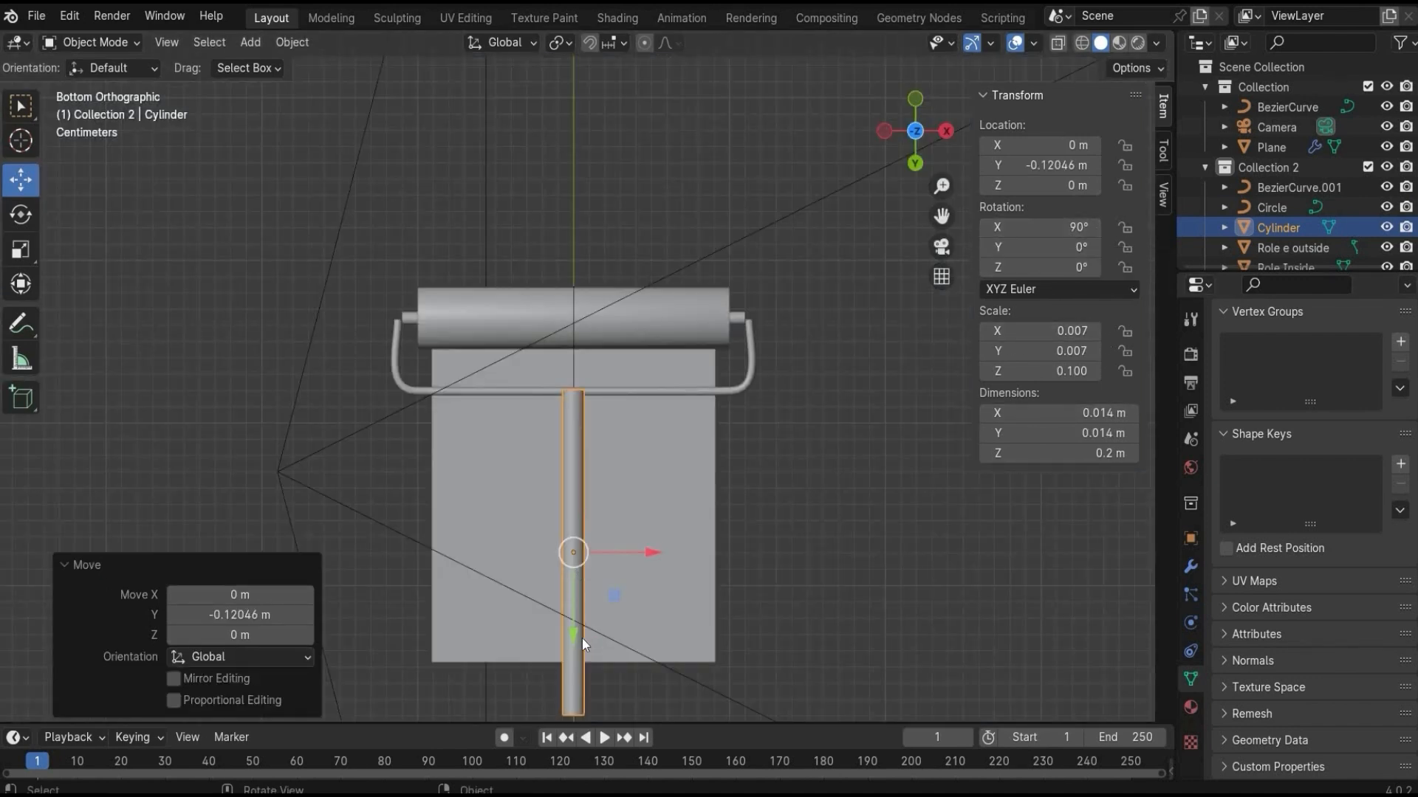
{"action": "left_click_drag", "start_coordinate": [573, 634], "coordinate": [573, 630]}
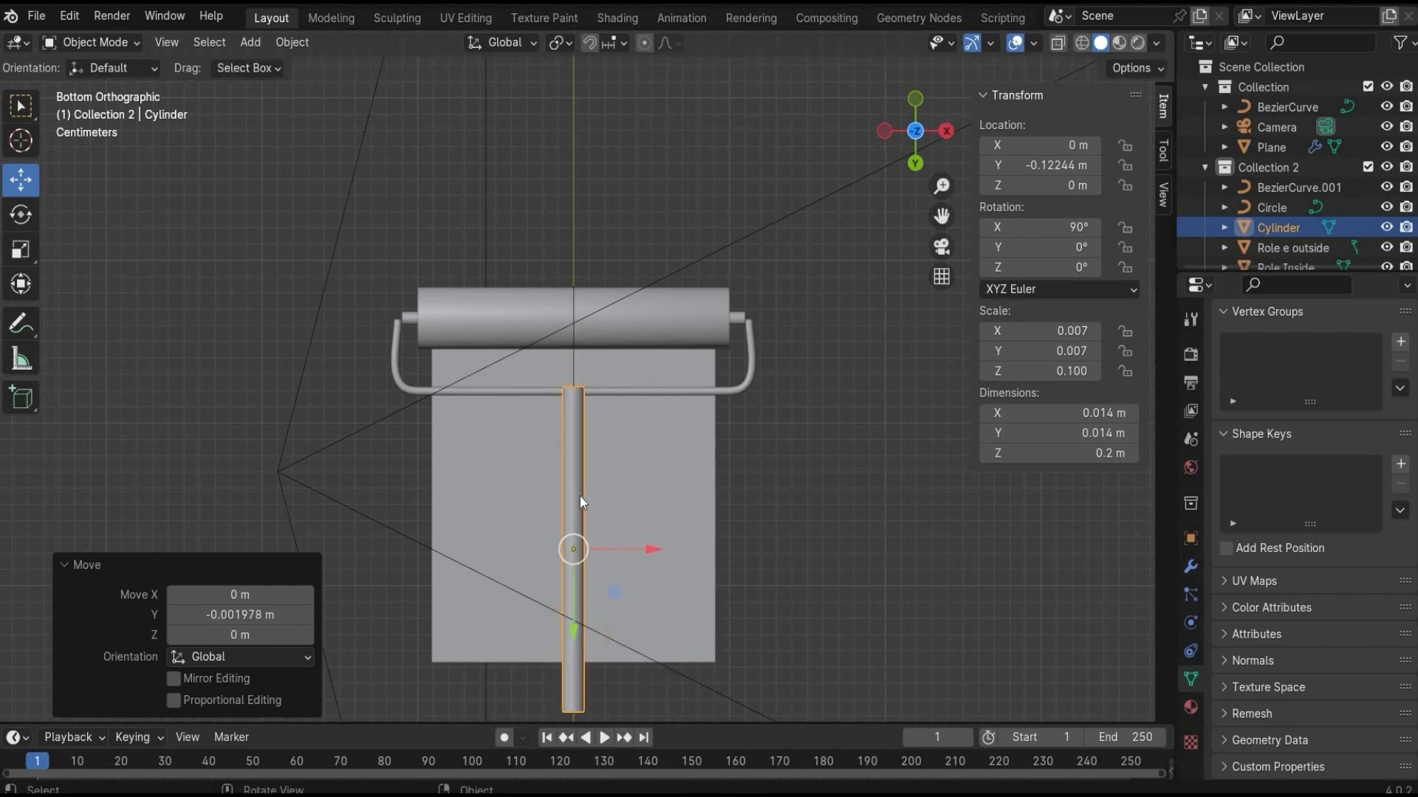
{"action": "right_click", "coordinate": [579, 497]}
{"action": "left_click", "coordinate": [577, 431]}
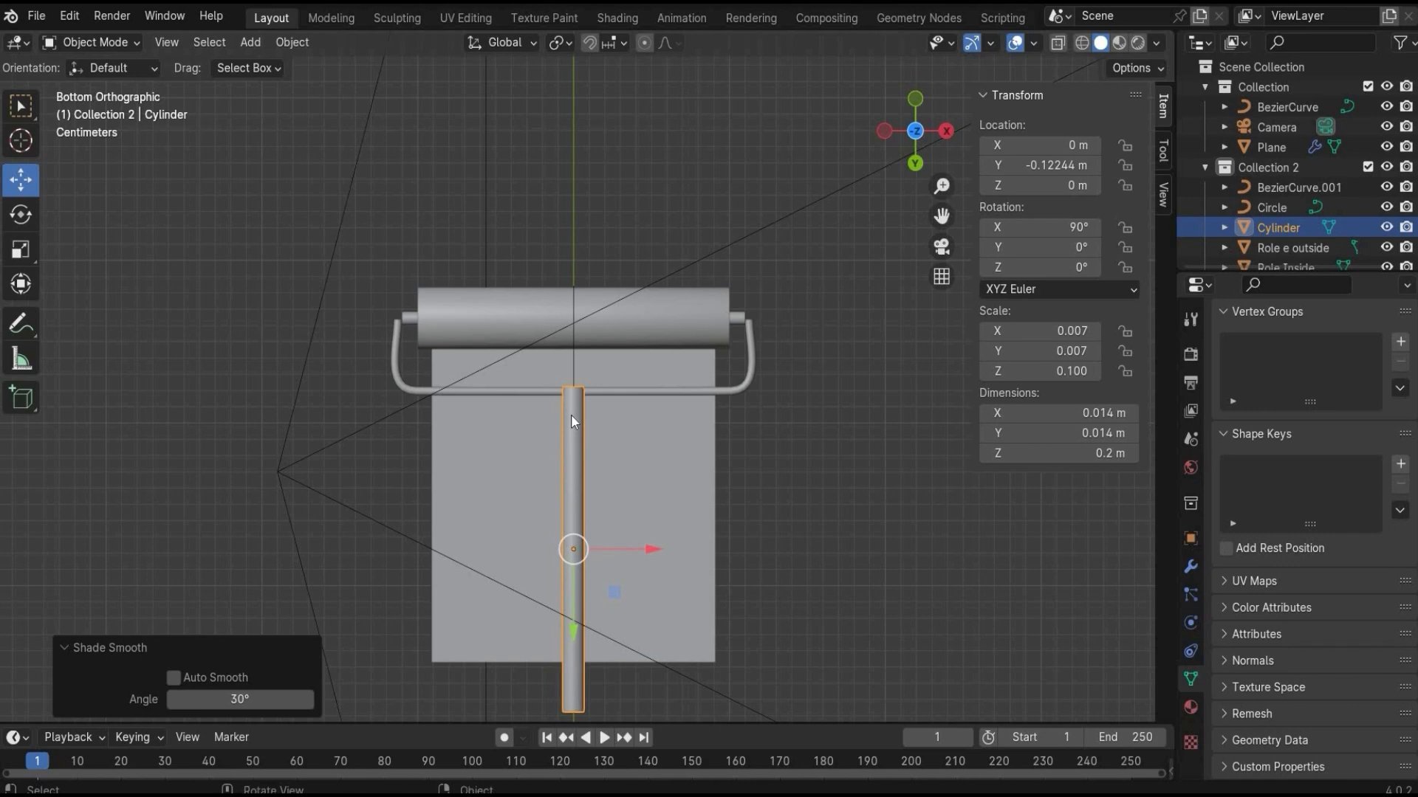
Duplicate the handle cylinder and scale one copy to 0.008 in X and Y and 0.03 in Z as a grip sleeve.
{"action": "key", "text": "ctrl+c"}
{"action": "key", "text": "ctrl+v"}
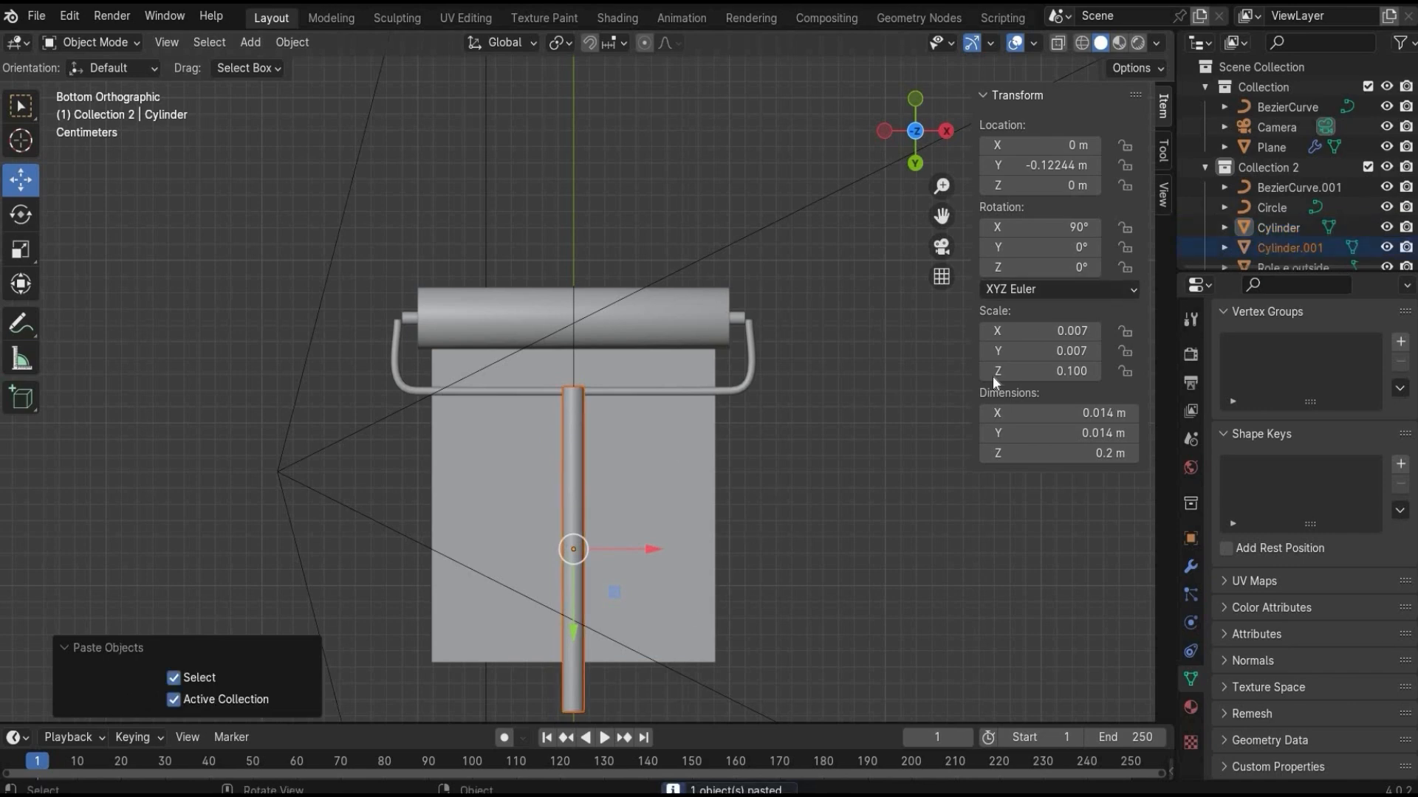
{"action": "left_click", "coordinate": [1054, 351]}
{"action": "key", "text": "BackSpace"}
Select only the grip sleeve and move it to the handle's lower end at Y about -0.049 m.
{"action": "left_click_drag", "start_coordinate": [576, 631], "coordinate": [588, 657]}
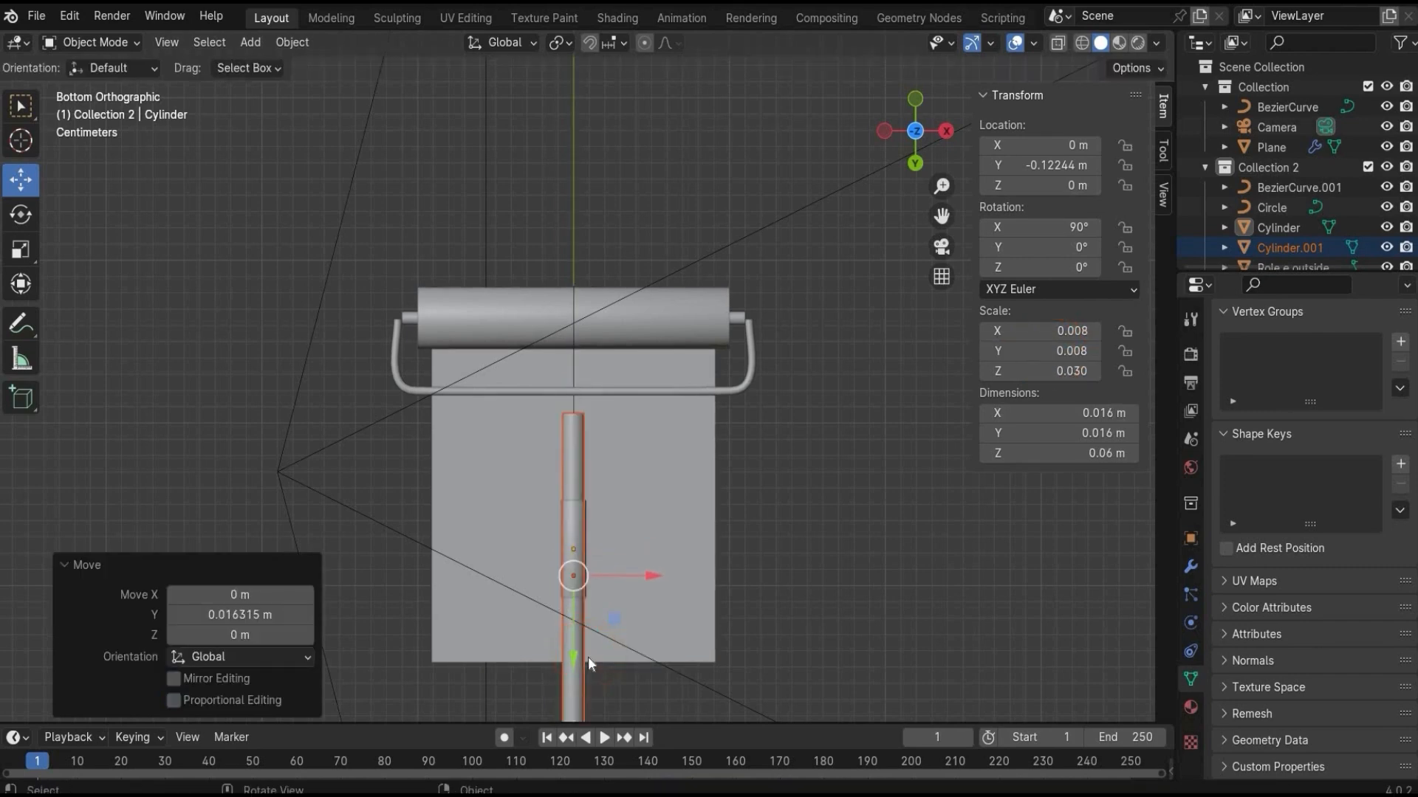
{"action": "key", "text": "ctrl+z"}
{"action": "left_click", "coordinate": [531, 544]}
{"action": "left_click", "coordinate": [570, 544]}
{"action": "left_click", "coordinate": [572, 546]}
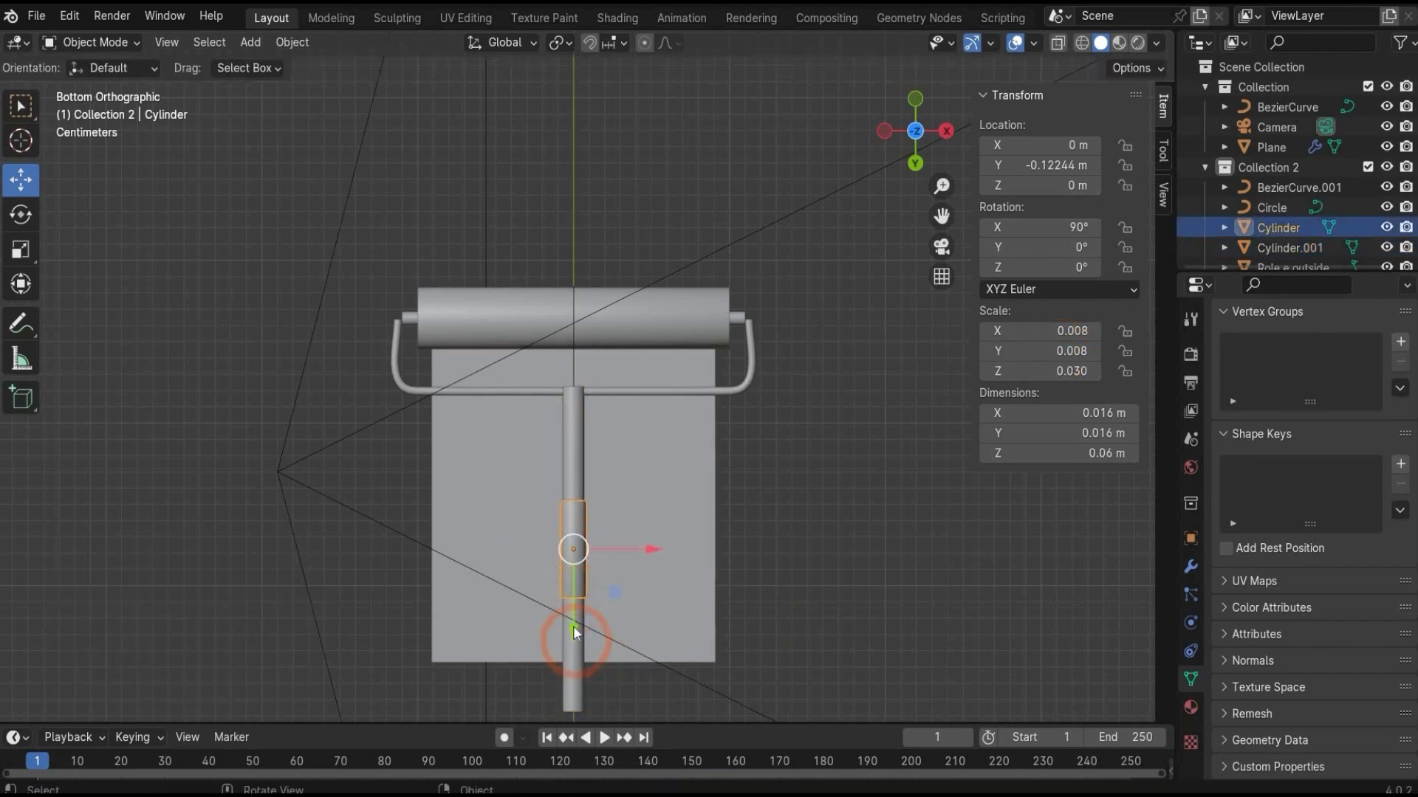
{"action": "left_click_drag", "start_coordinate": [573, 626], "coordinate": [573, 746]}
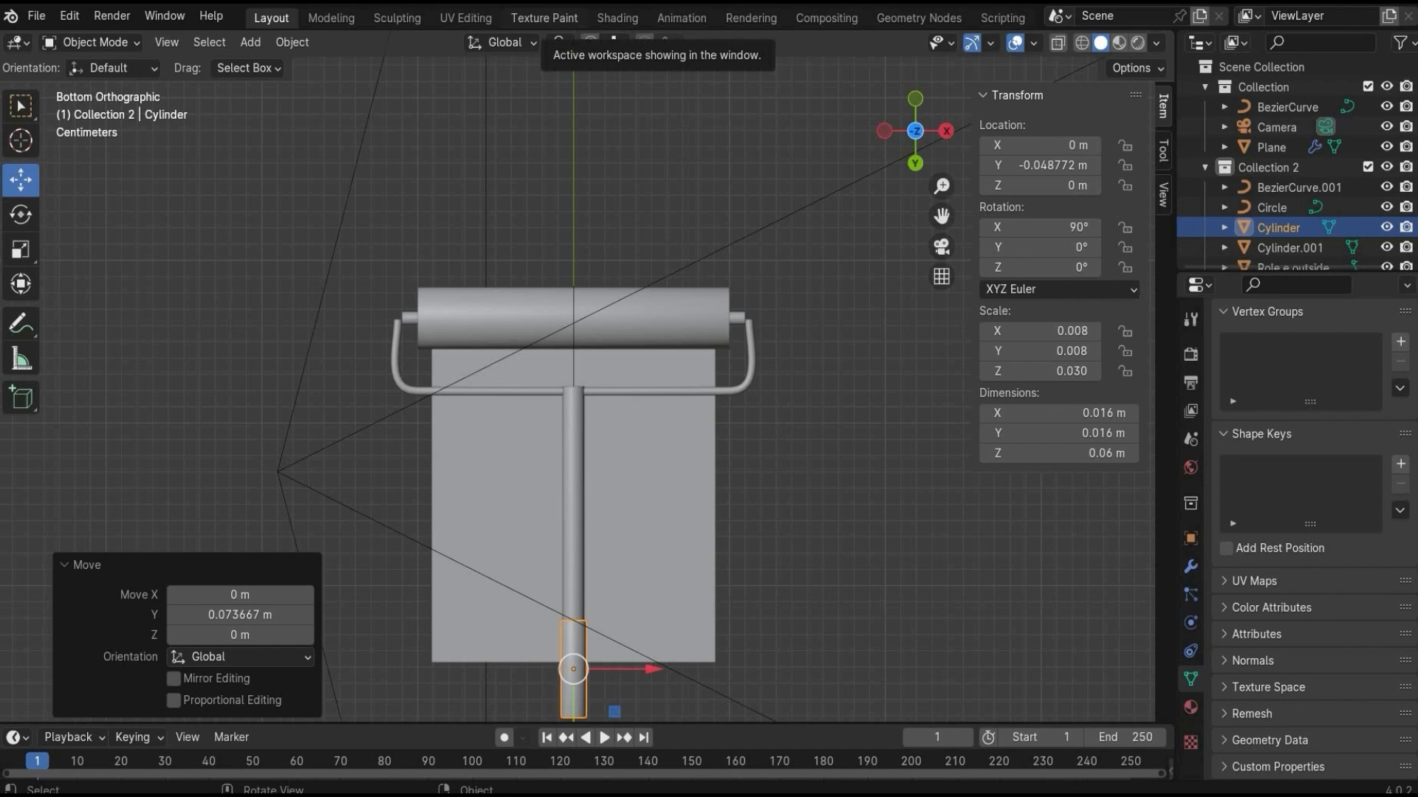
Duplicate the grip sleeve, shorten one to a Z scale of 0.01 and place it where handle meets bracket, at Y about -0.216 m.
{"action": "left_click_drag", "start_coordinate": [573, 691], "coordinate": [574, 430]}
{"action": "double_click", "coordinate": [1063, 371]}
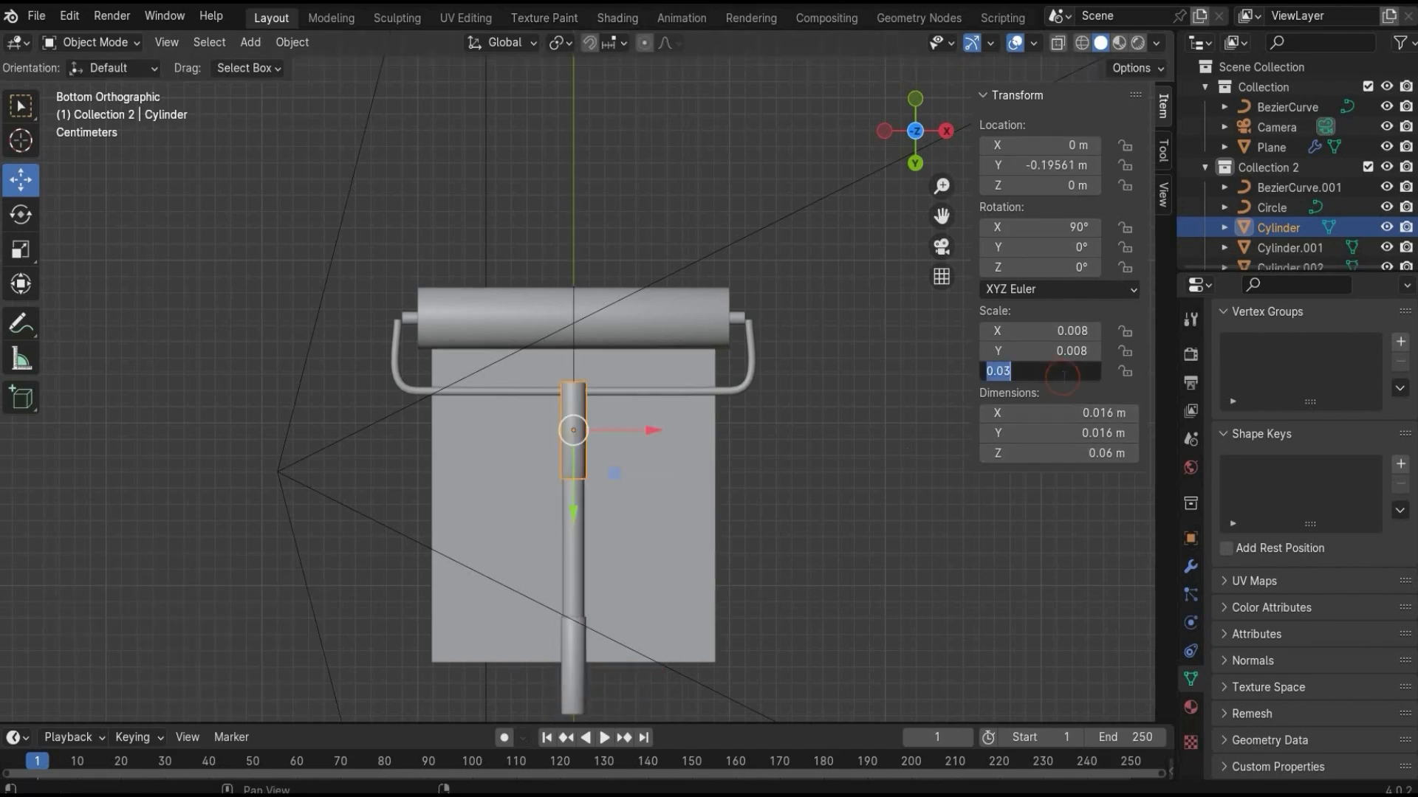
{"action": "key", "text": "BackSpace"}
{"action": "key", "text": "Return"}
{"action": "left_click_drag", "start_coordinate": [578, 511], "coordinate": [577, 477]}
{"action": "left_click", "coordinate": [369, 413]}
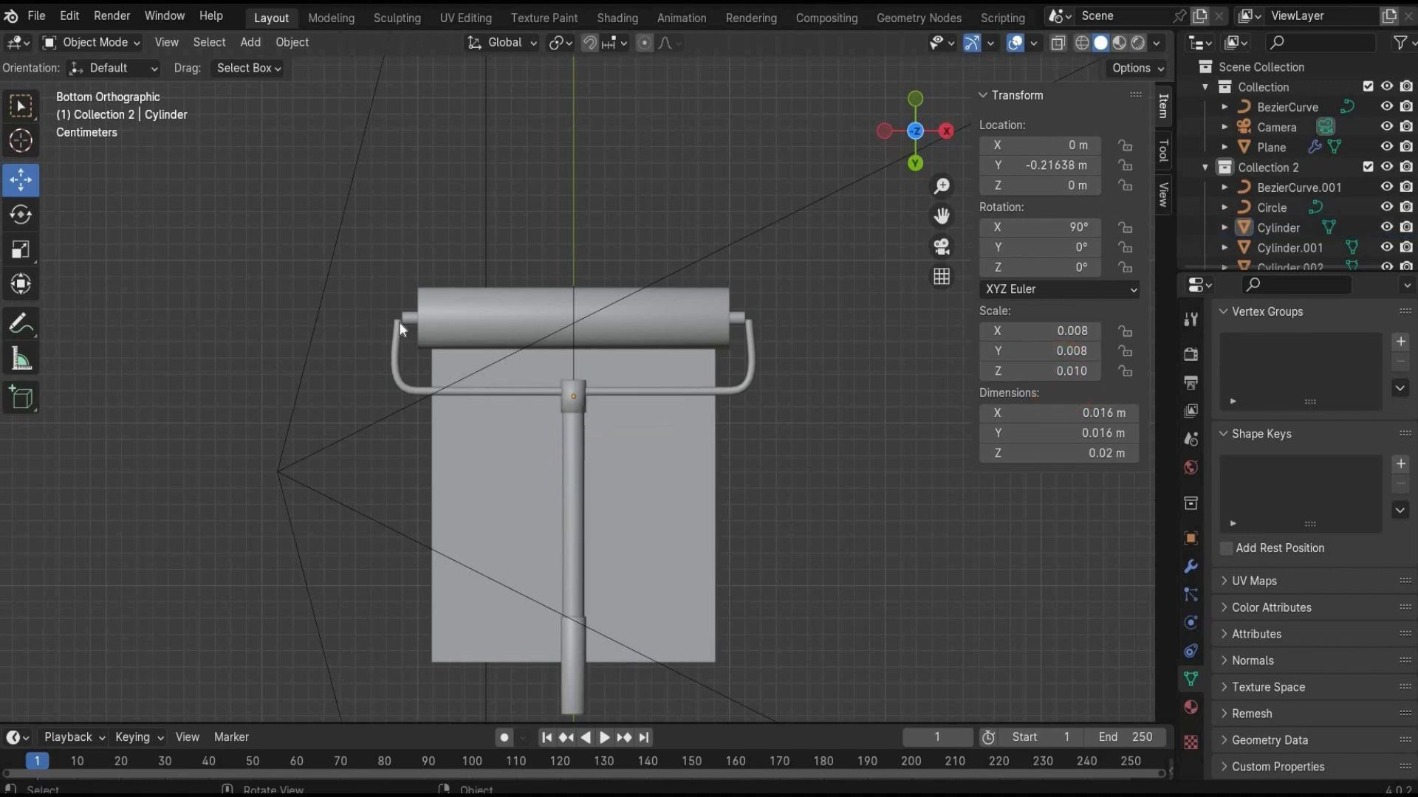
Duplicate the inner rod into two end caps scaled 0.01, 0.01, 0.005, one at each end of the rod.
{"action": "left_click", "coordinate": [741, 319]}
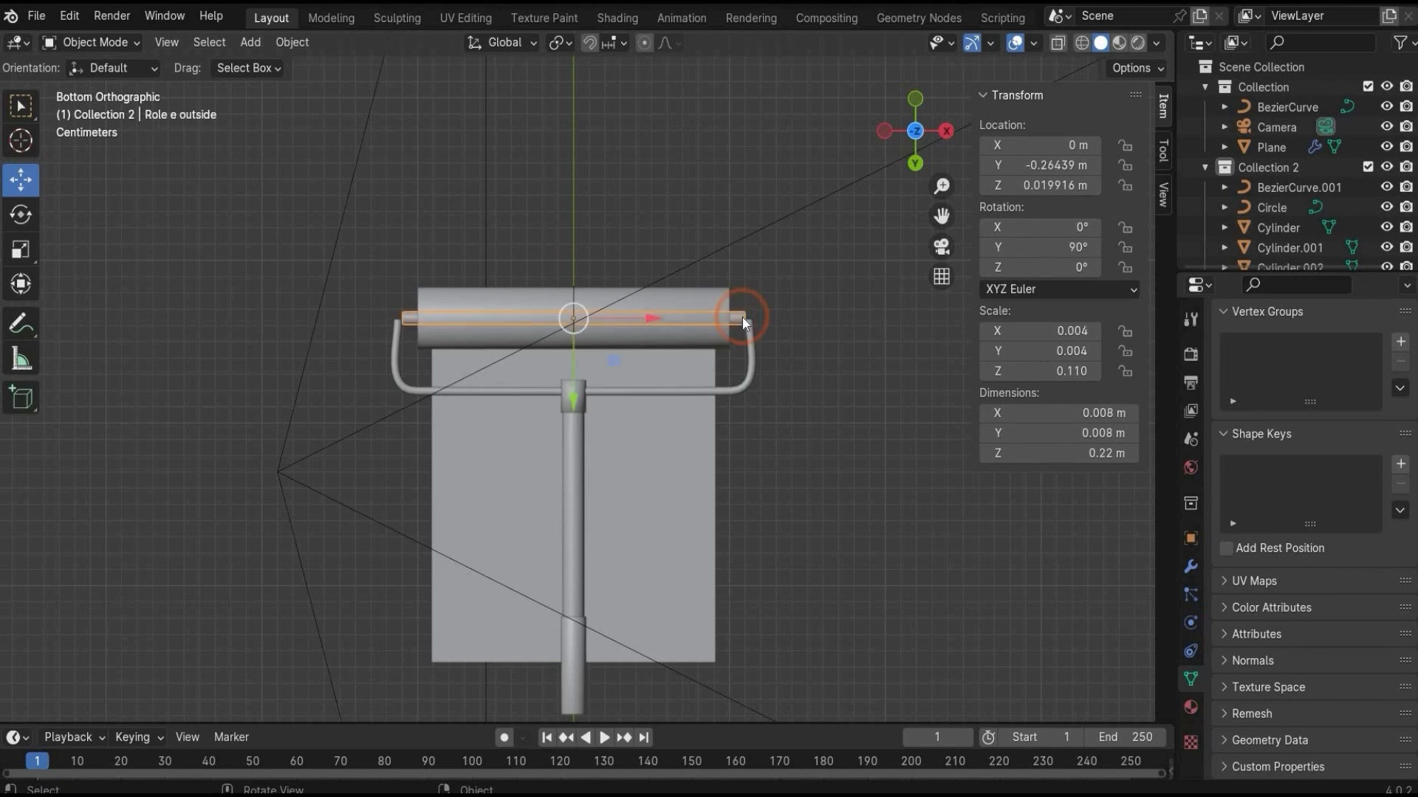
{"action": "key", "text": "ctrl+c"}
{"action": "key", "text": "ctrl+v"}
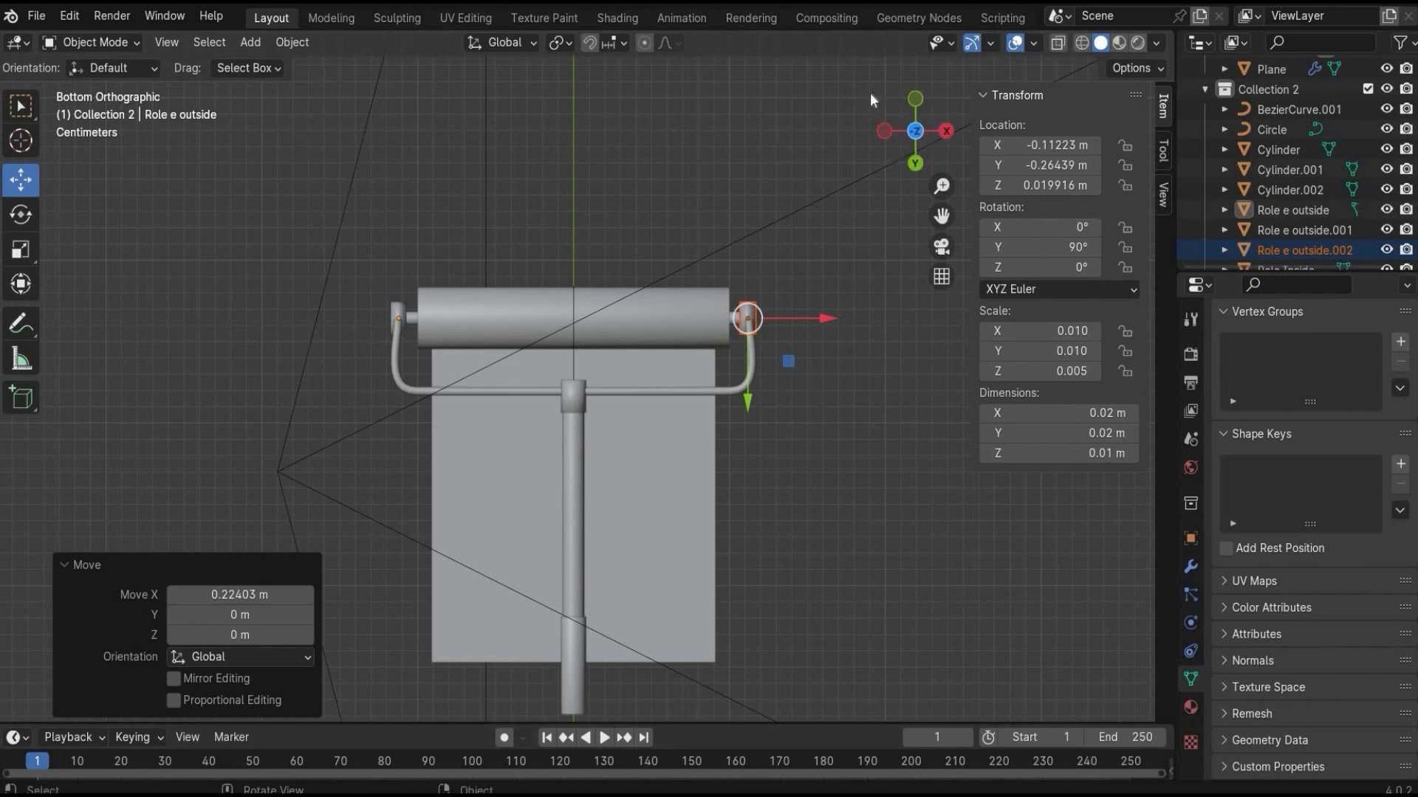
Move the bracket curve, handle and both sleeves together about 0.024 m along Z, and check the model through the camera.
{"action": "left_click", "coordinate": [914, 101]}
{"action": "left_click", "coordinate": [915, 100]}
{"action": "left_click_drag", "start_coordinate": [915, 103], "coordinate": [1160, 425]}
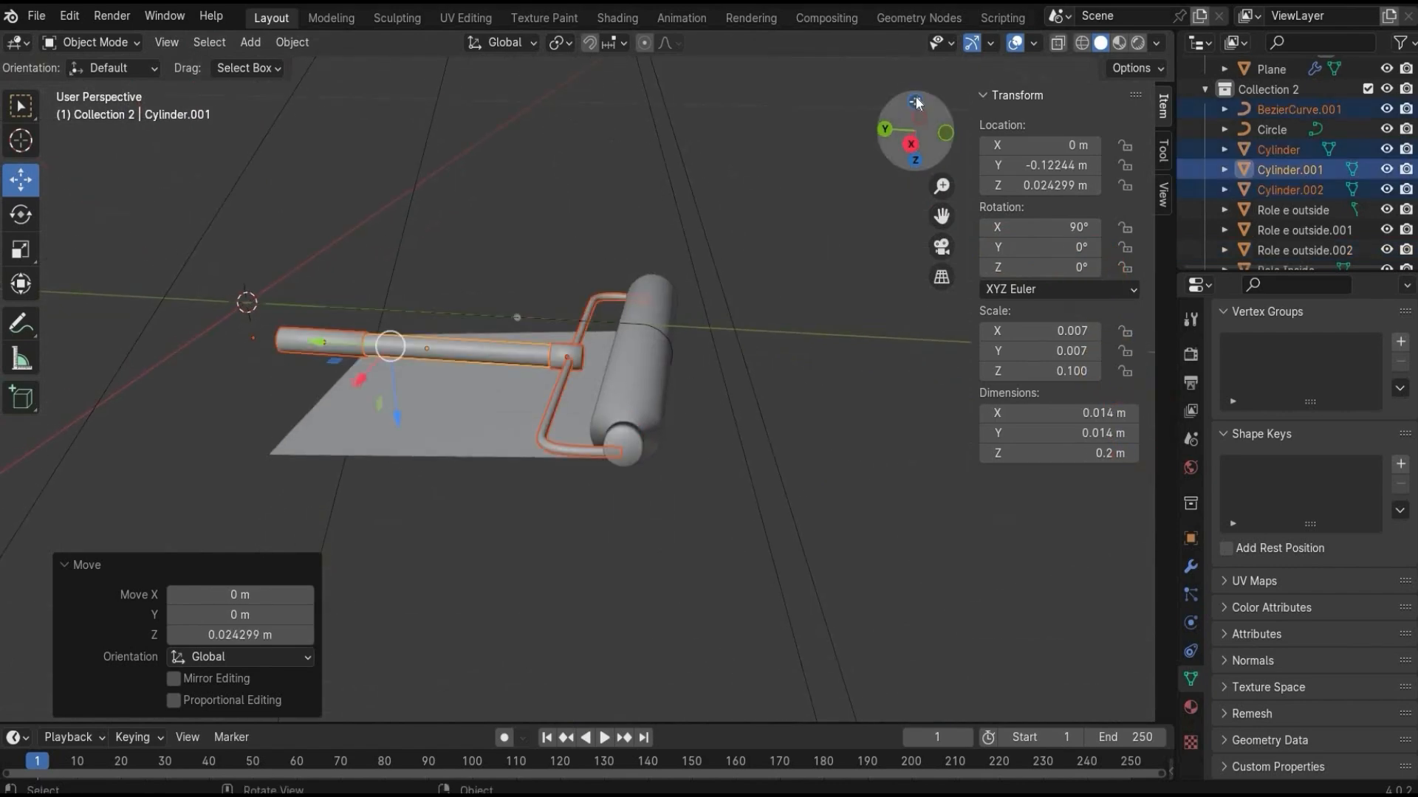
{"action": "left_click", "coordinate": [916, 101]}
{"action": "left_click", "coordinate": [650, 284]}
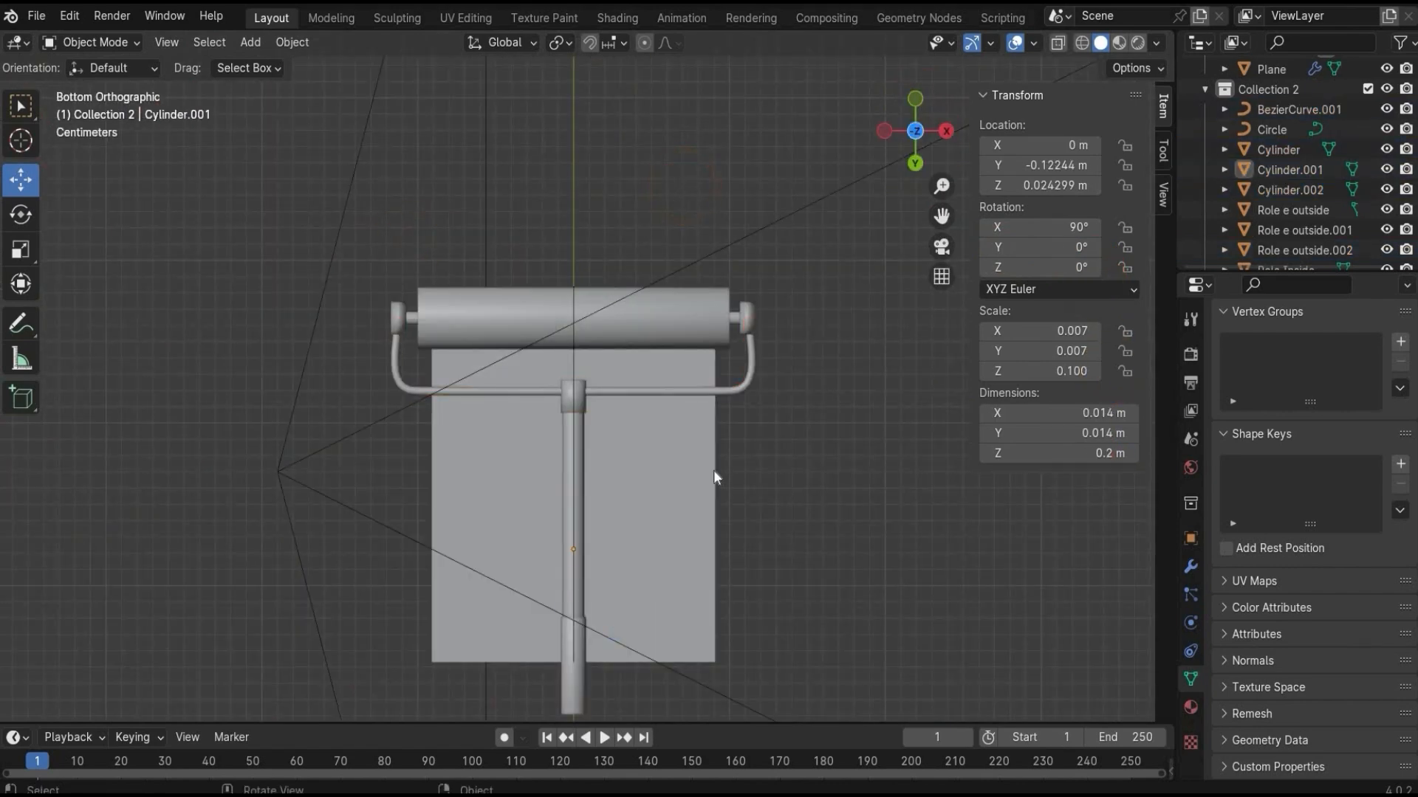
{"action": "left_click", "coordinate": [937, 251]}
{"action": "left_click", "coordinate": [744, 286]}
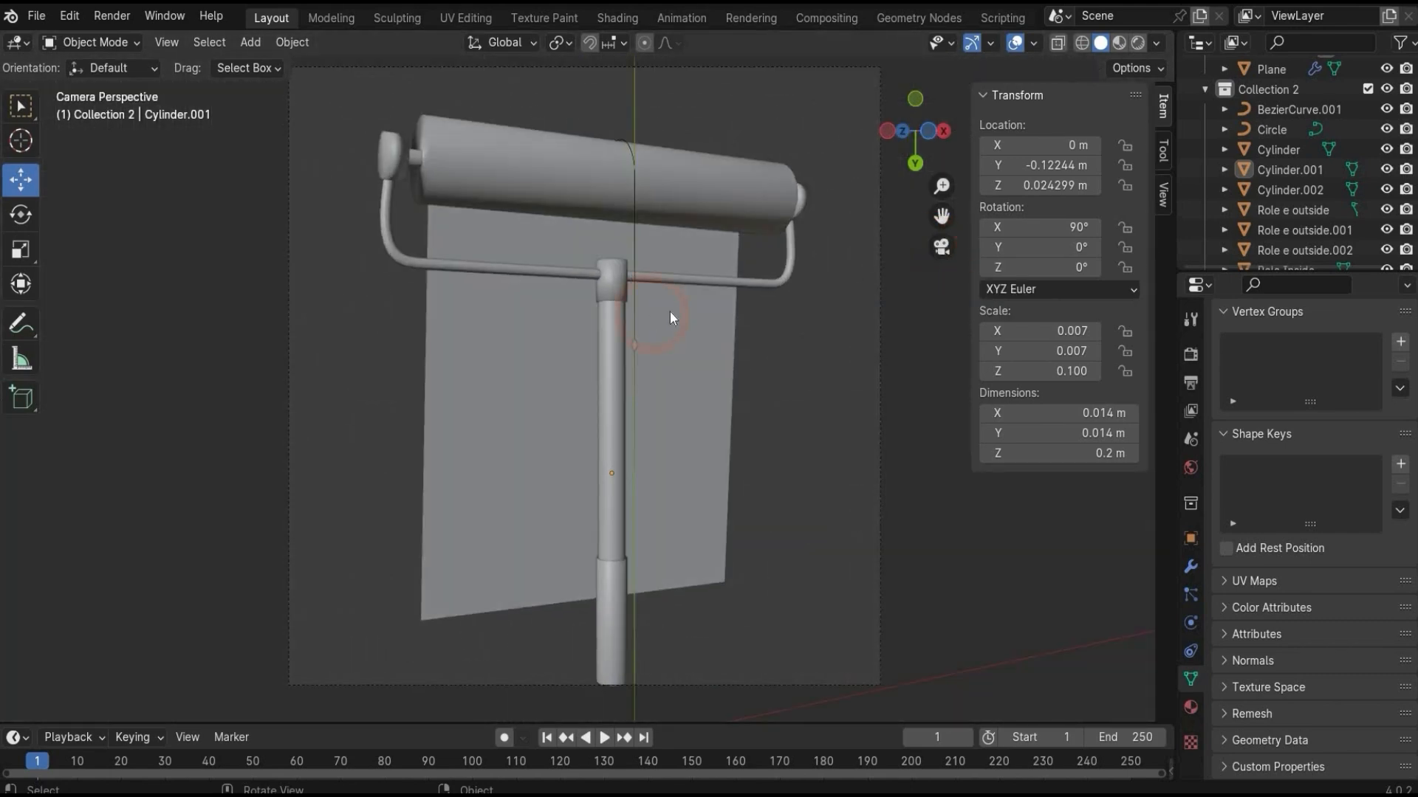
Add a backdrop plane scaled to about 0.54 in X and 0.644 in Y, and move it to Z about -0.0065 m.
{"action": "left_click", "coordinate": [251, 43]}
{"action": "mouse_move", "coordinate": [384, 65]}
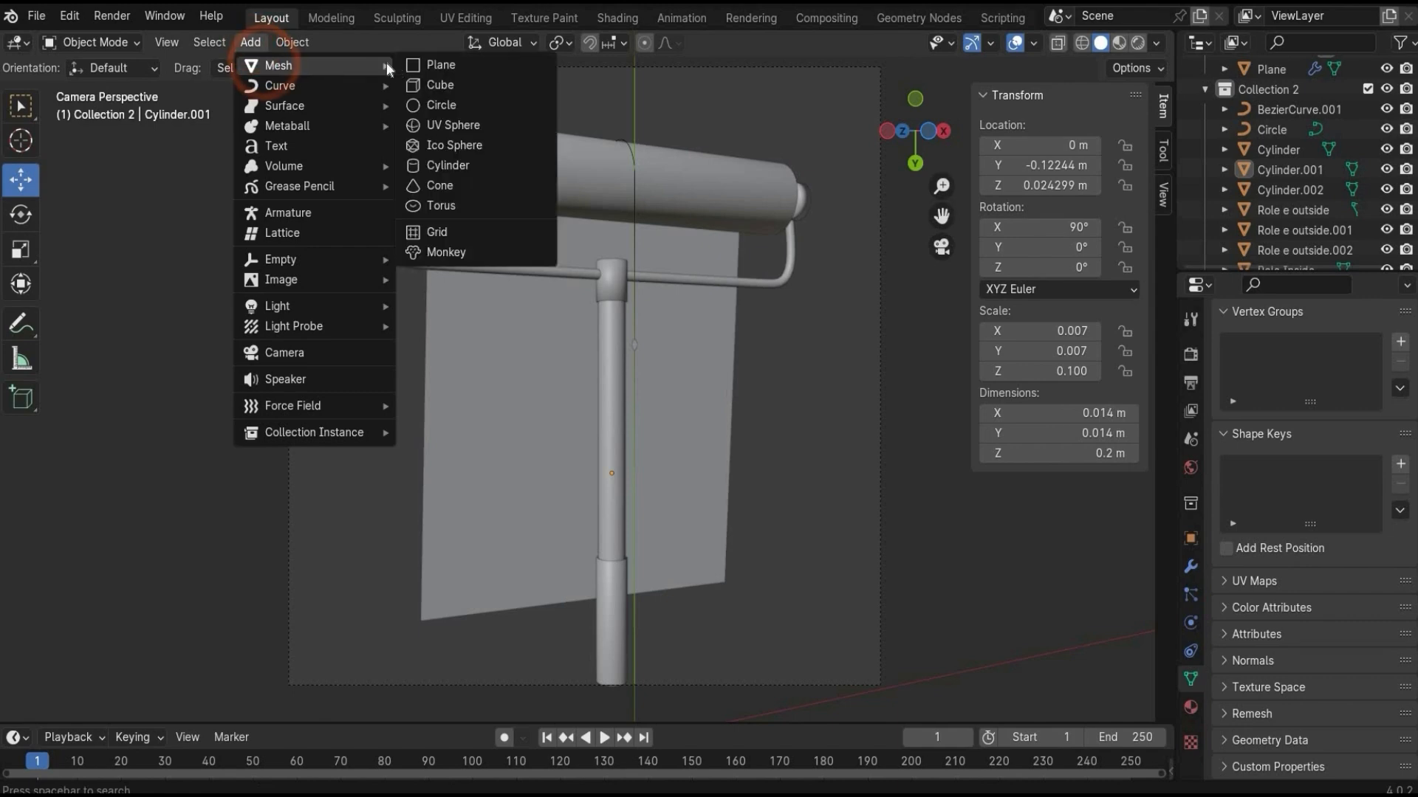
{"action": "left_click", "coordinate": [463, 65]}
{"action": "scroll", "coordinate": [502, 233], "scroll_direction": "down", "scroll_amount": 3}
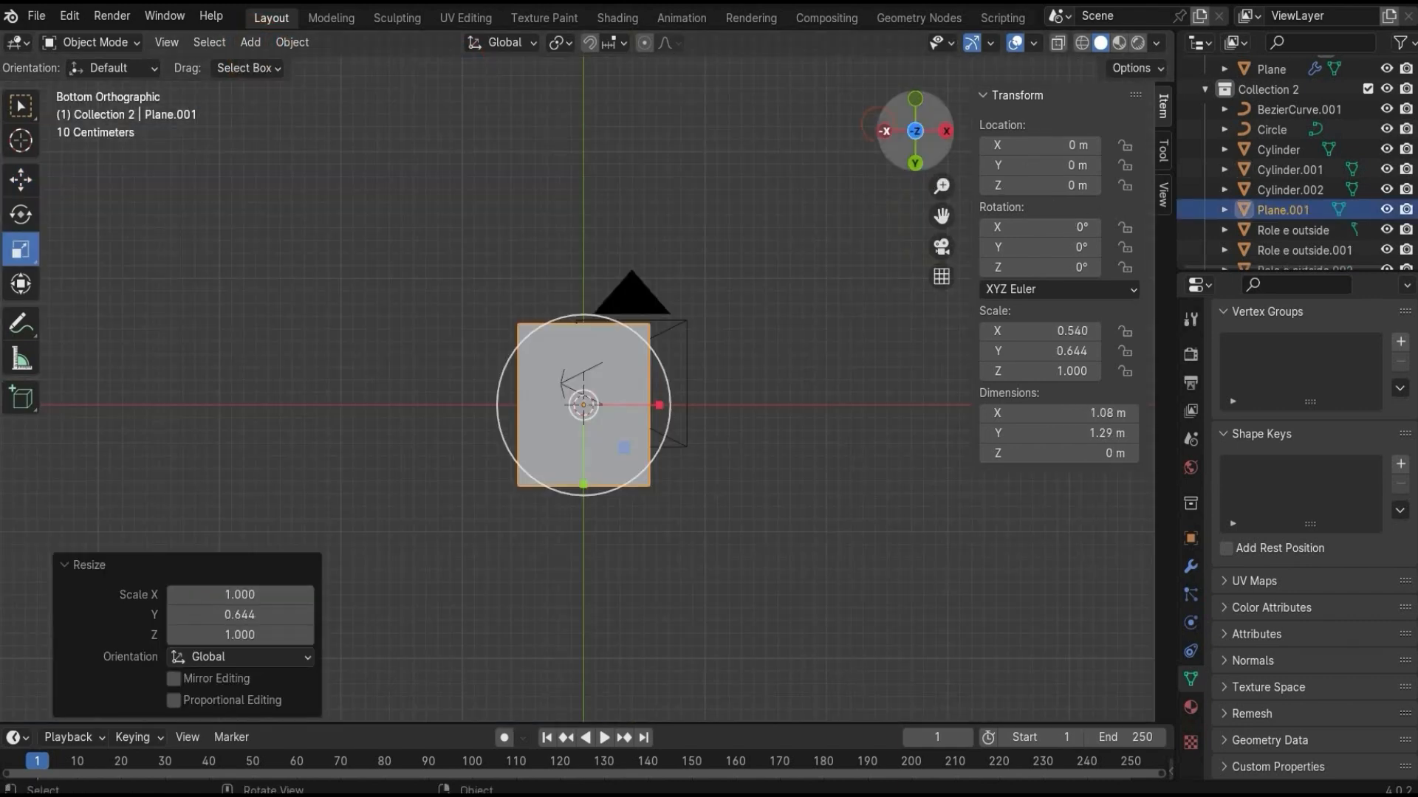
{"action": "middle_click_drag", "start_coordinate": [561, 413], "coordinate": [438, 328]}
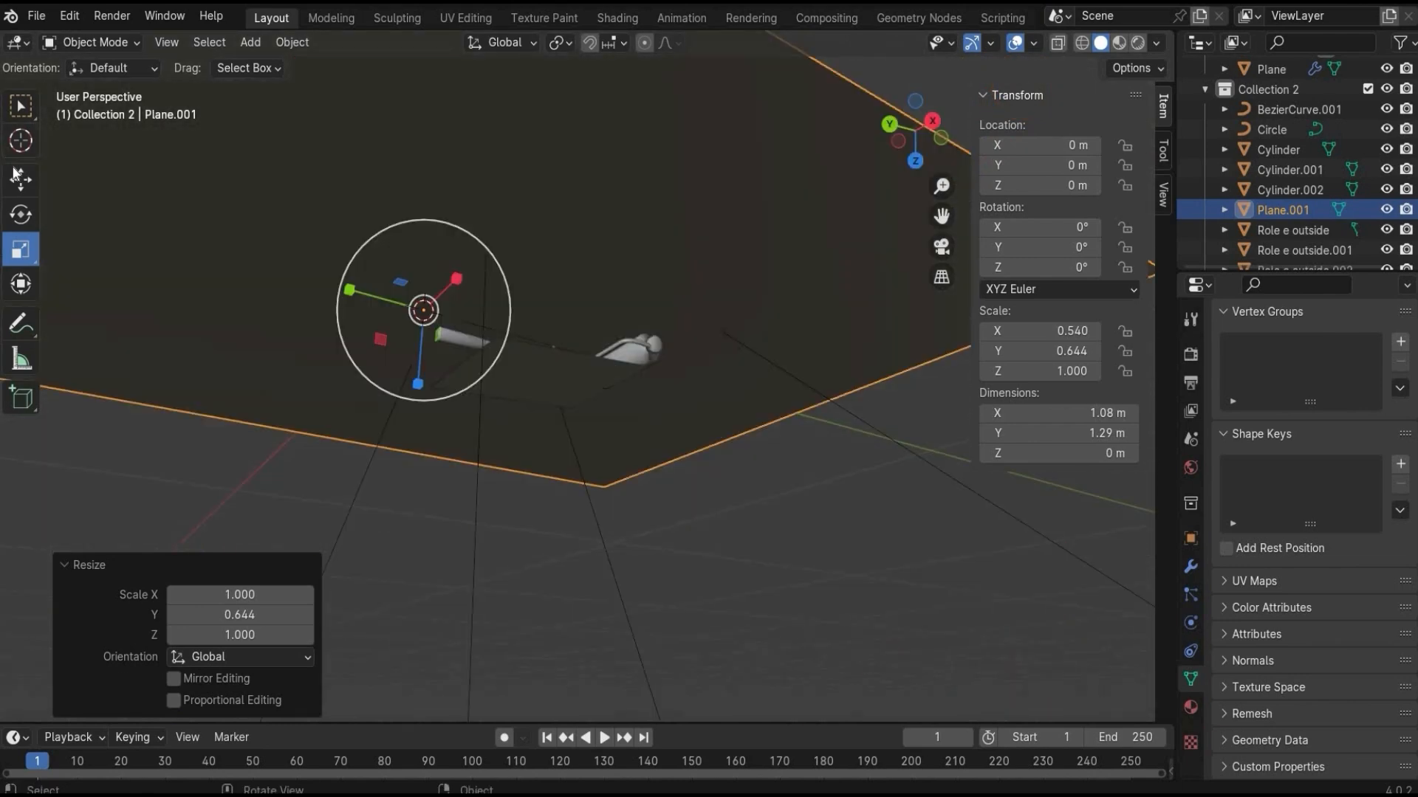
{"action": "left_click", "coordinate": [18, 177]}
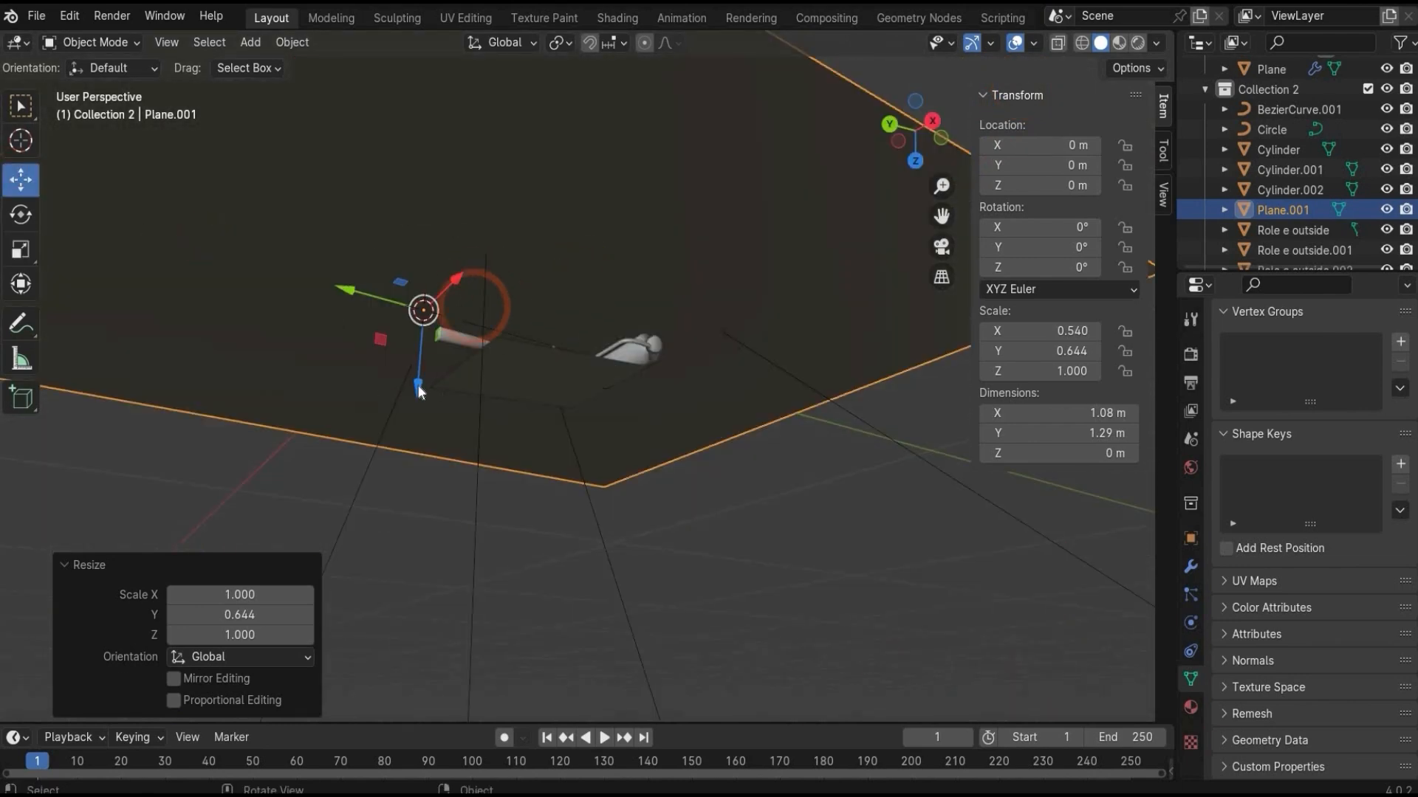
{"action": "left_click_drag", "start_coordinate": [424, 400], "coordinate": [436, 442]}
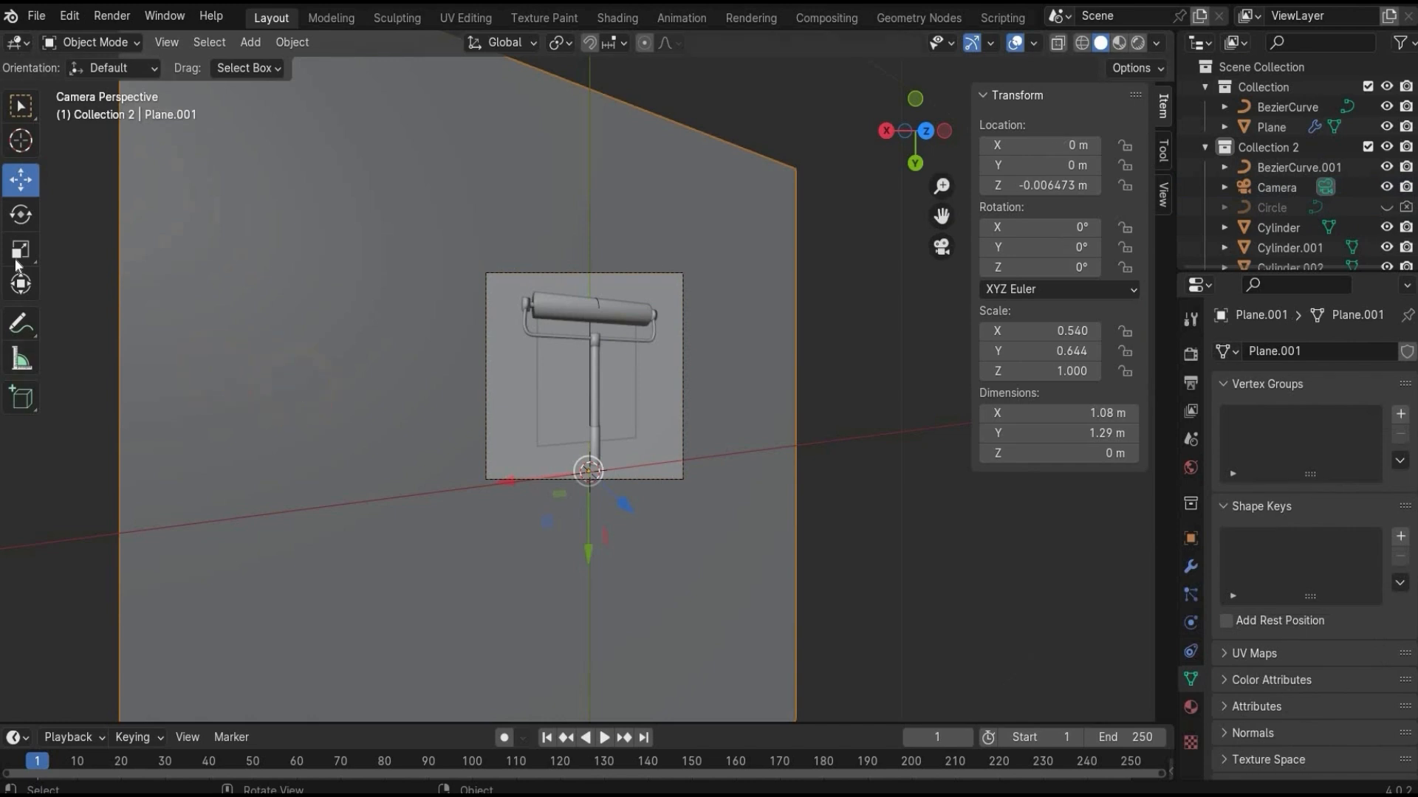
Narrow the backdrop plane's X scale to about 0.202, shift it to X about -0.02 m and refine its width to the camera frame.
{"action": "left_click", "coordinate": [20, 251]}
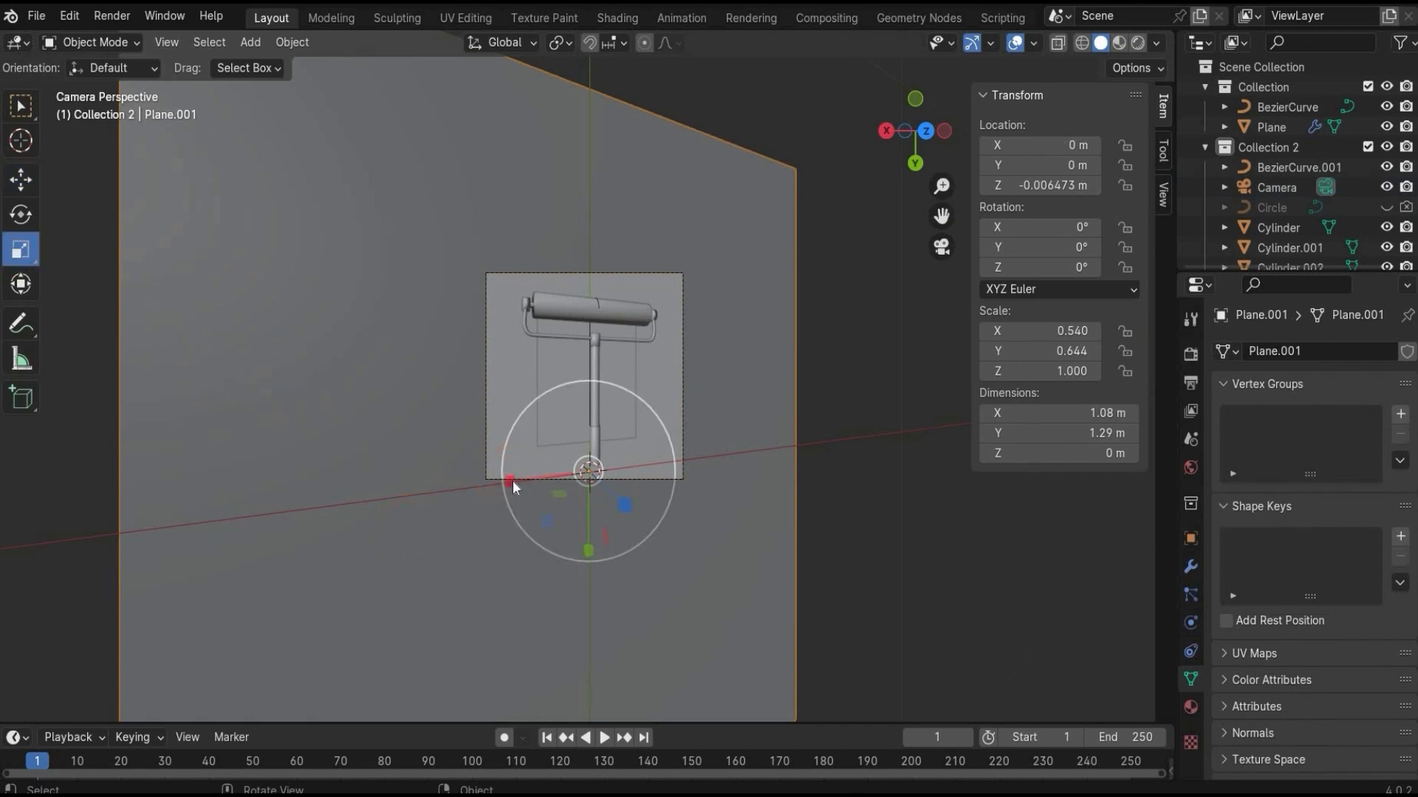
{"action": "left_click_drag", "start_coordinate": [509, 482], "coordinate": [561, 471]}
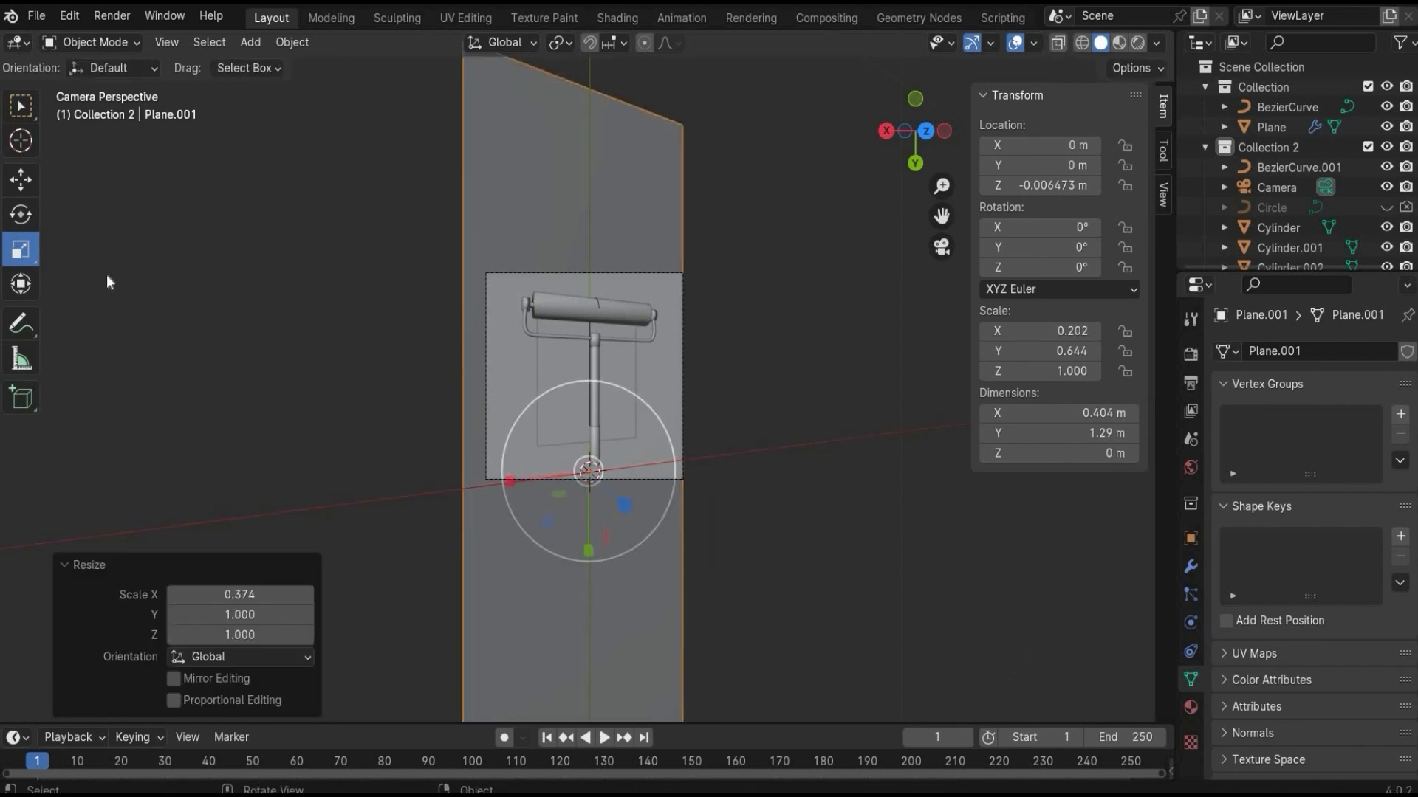
{"action": "left_click", "coordinate": [21, 179]}
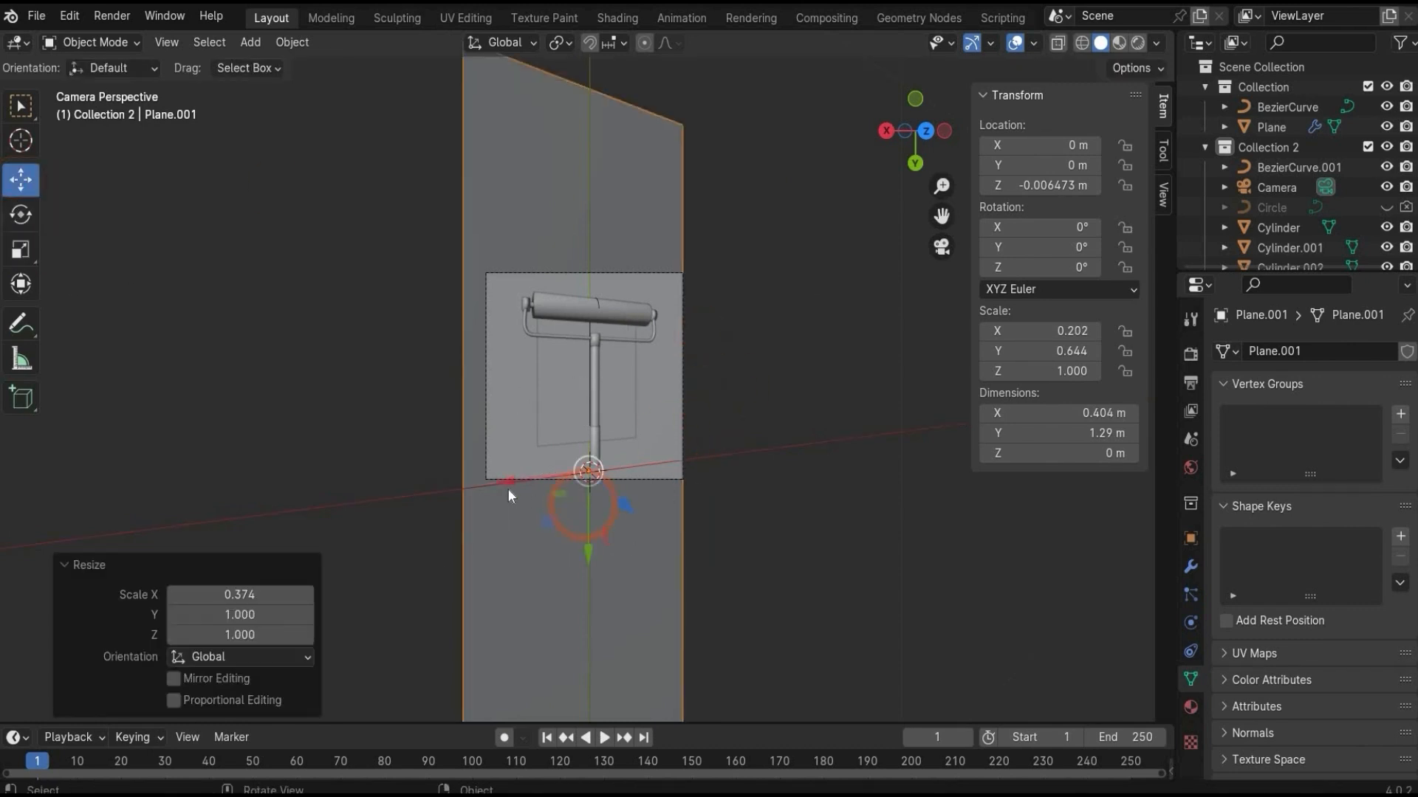
{"action": "left_click_drag", "start_coordinate": [503, 484], "coordinate": [517, 485]}
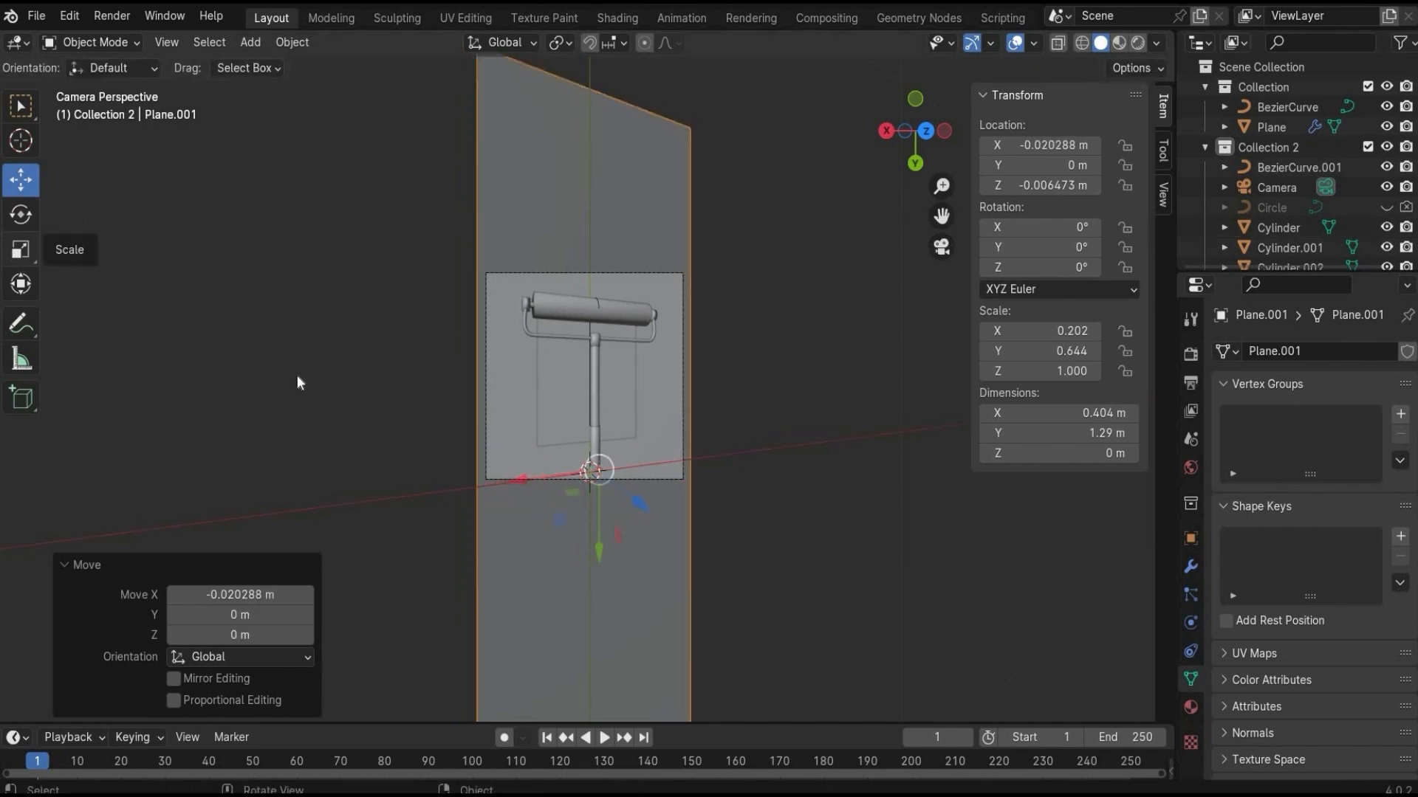
{"action": "left_click", "coordinate": [21, 249]}
{"action": "left_click_drag", "start_coordinate": [522, 478], "coordinate": [543, 476]}
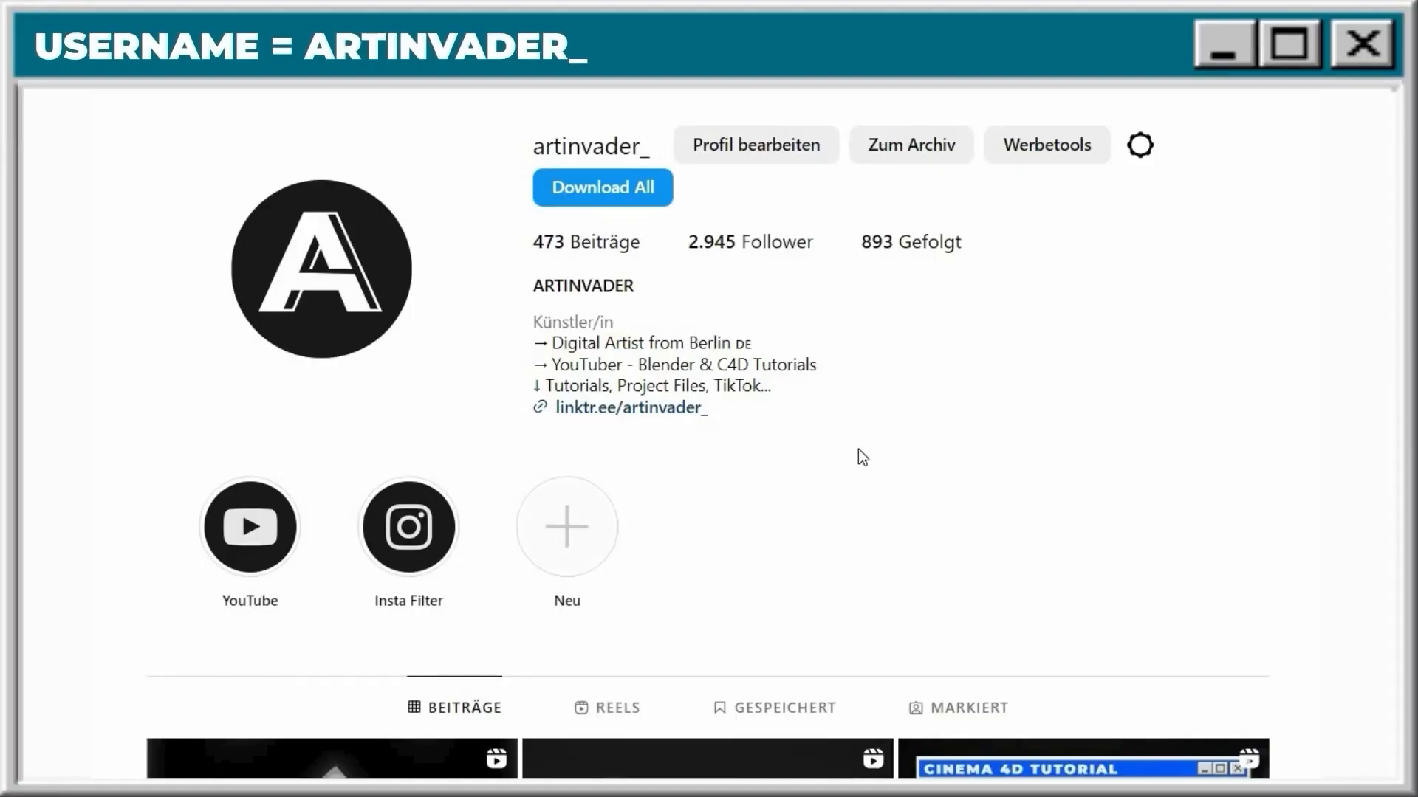
{"action": "scroll", "coordinate": [858, 450], "scroll_direction": "down", "scroll_amount": 5}
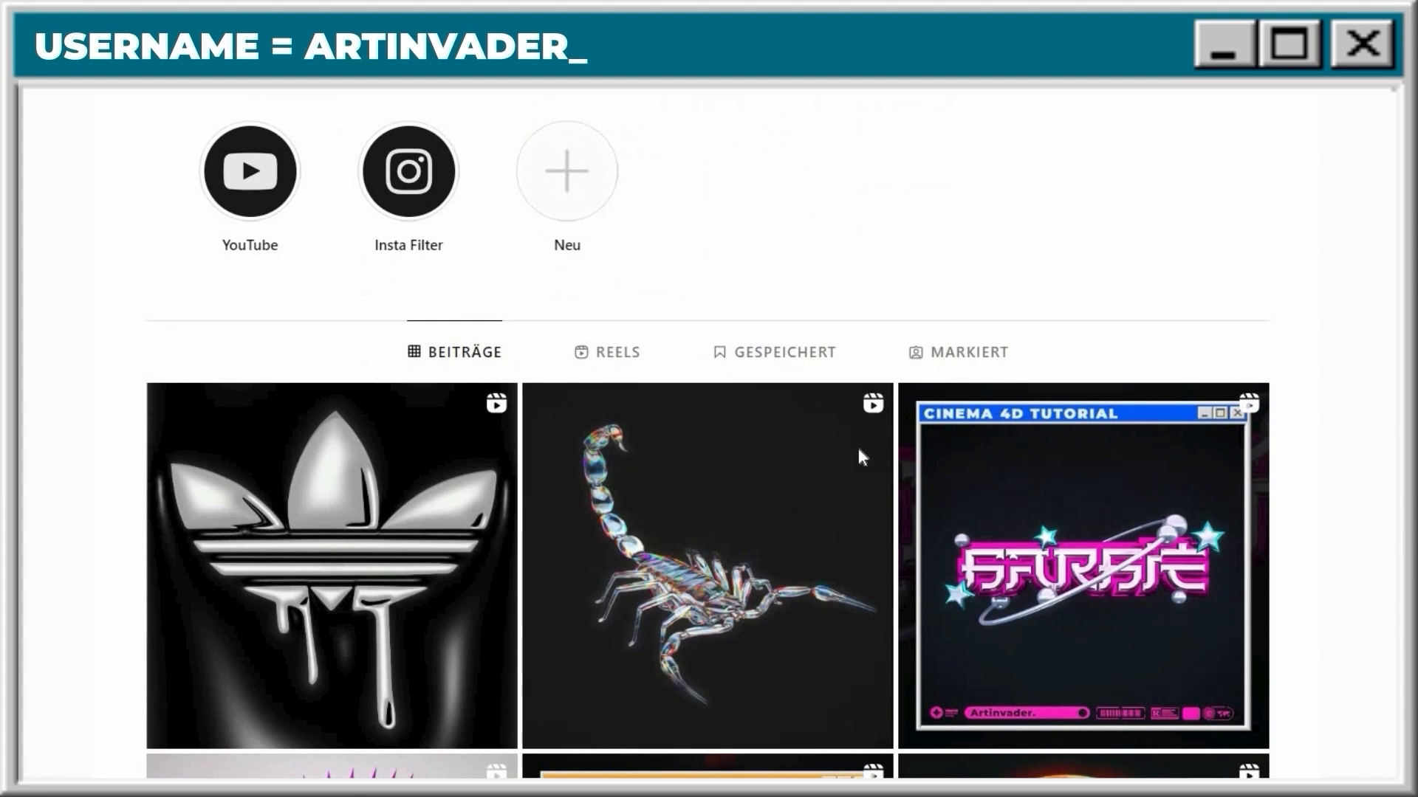
{"action": "scroll", "coordinate": [859, 452], "scroll_direction": "down", "scroll_amount": 2}
{"action": "scroll", "coordinate": [858, 449], "scroll_direction": "down", "scroll_amount": 2}
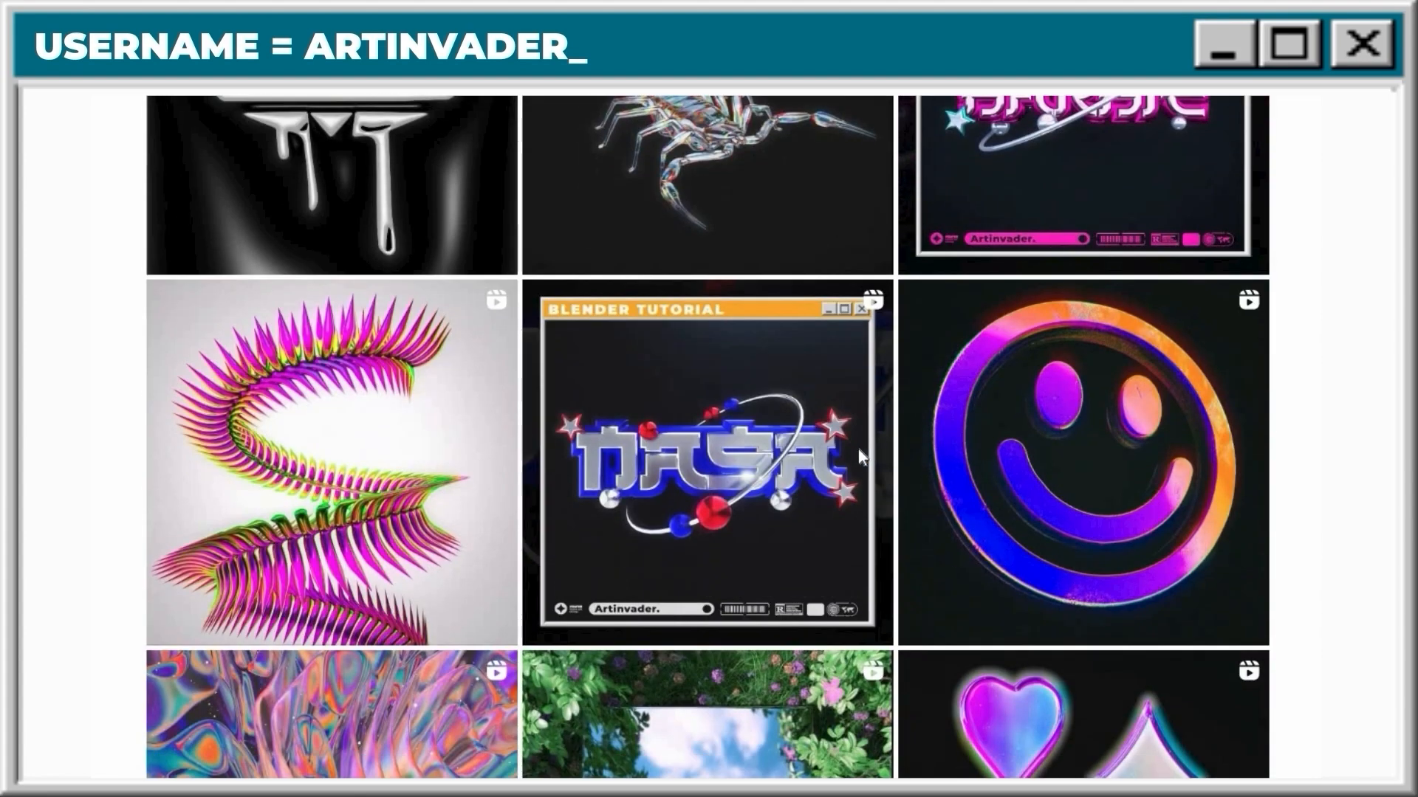
{"action": "scroll", "coordinate": [858, 449], "scroll_direction": "down", "scroll_amount": 5}
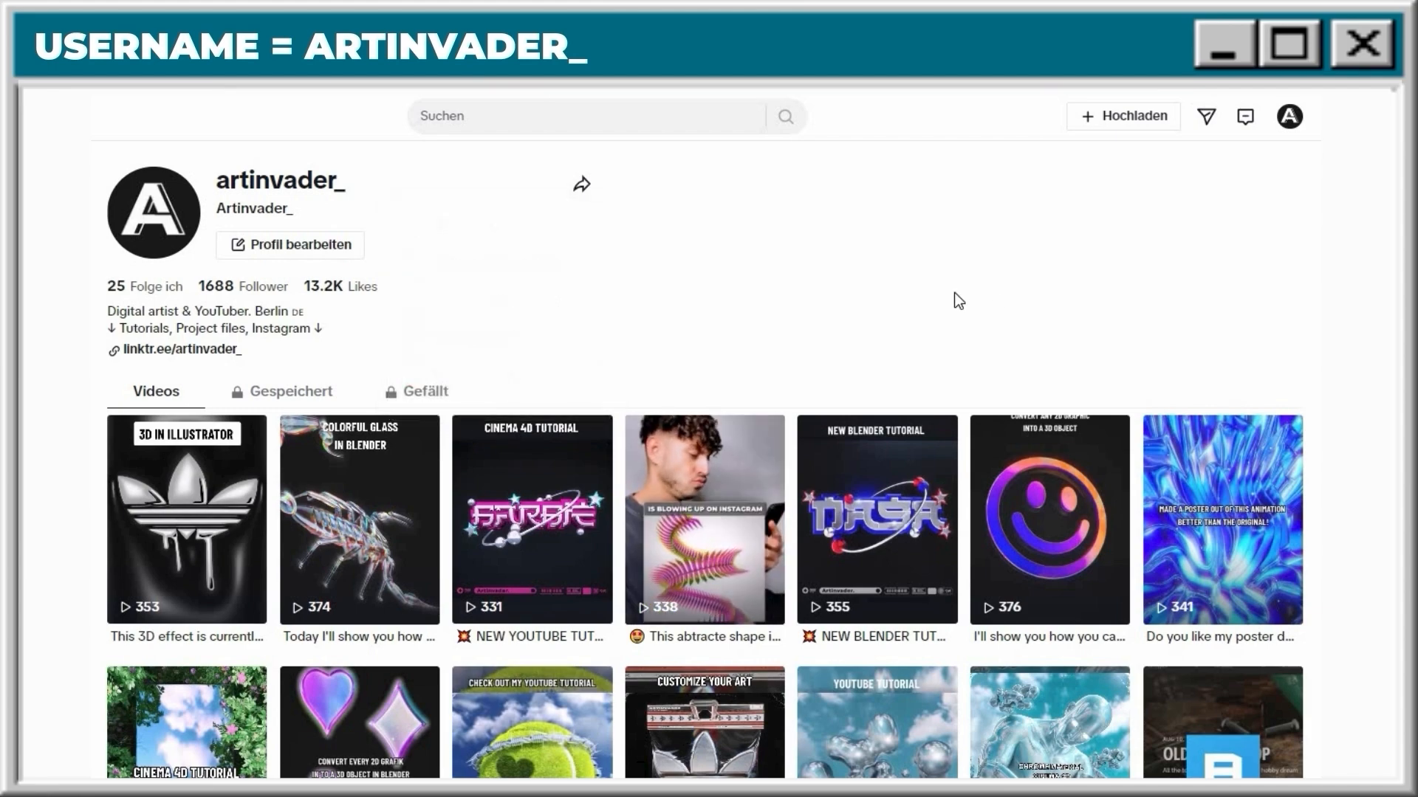
{"action": "scroll", "coordinate": [954, 301], "scroll_direction": "down", "scroll_amount": 1}
{"action": "scroll", "coordinate": [954, 295], "scroll_direction": "down", "scroll_amount": 3}
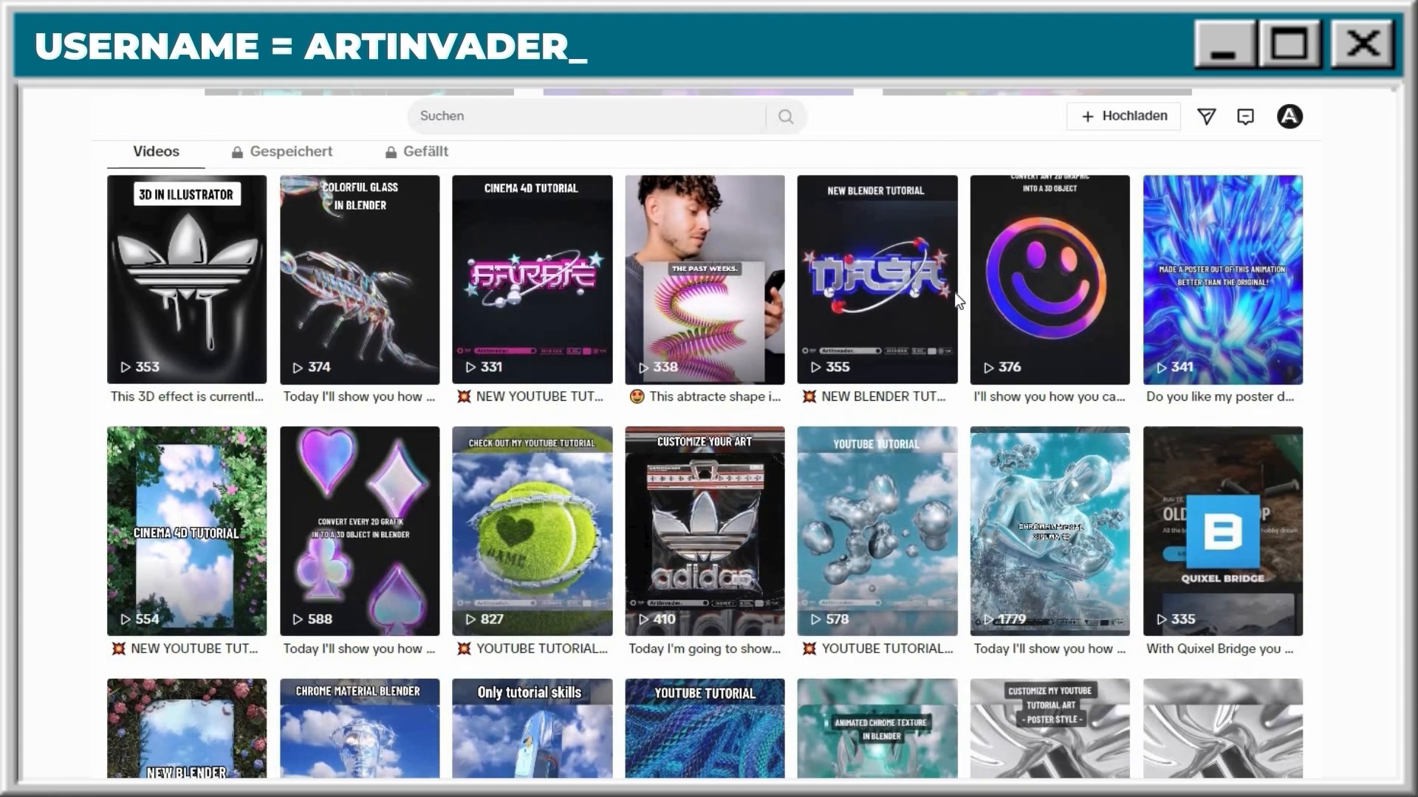
{"action": "scroll", "coordinate": [954, 295], "scroll_direction": "down", "scroll_amount": 3}
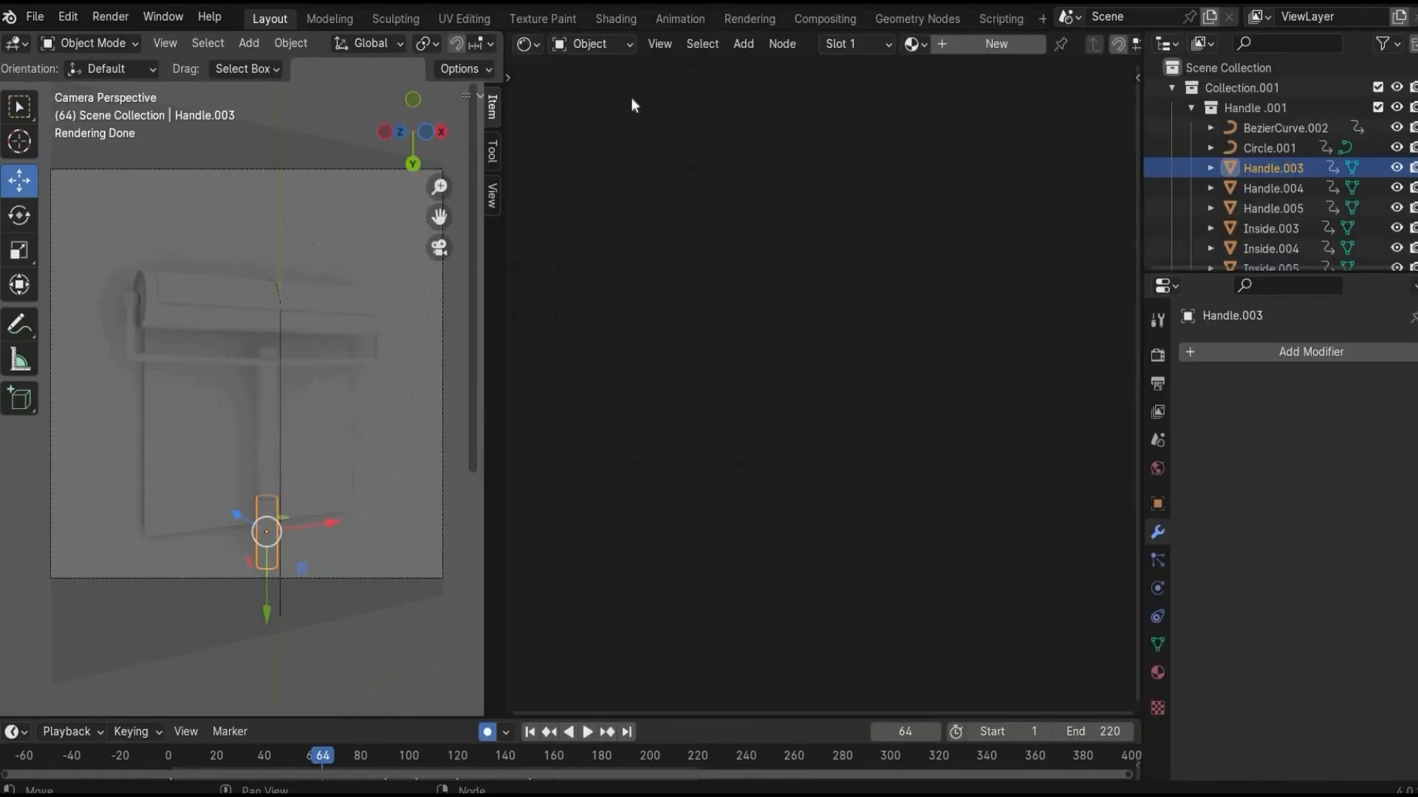
Switch the shader editor to the World nodes and bring the HDRI image and Background nodes into close view.
{"action": "left_click", "coordinate": [592, 47]}
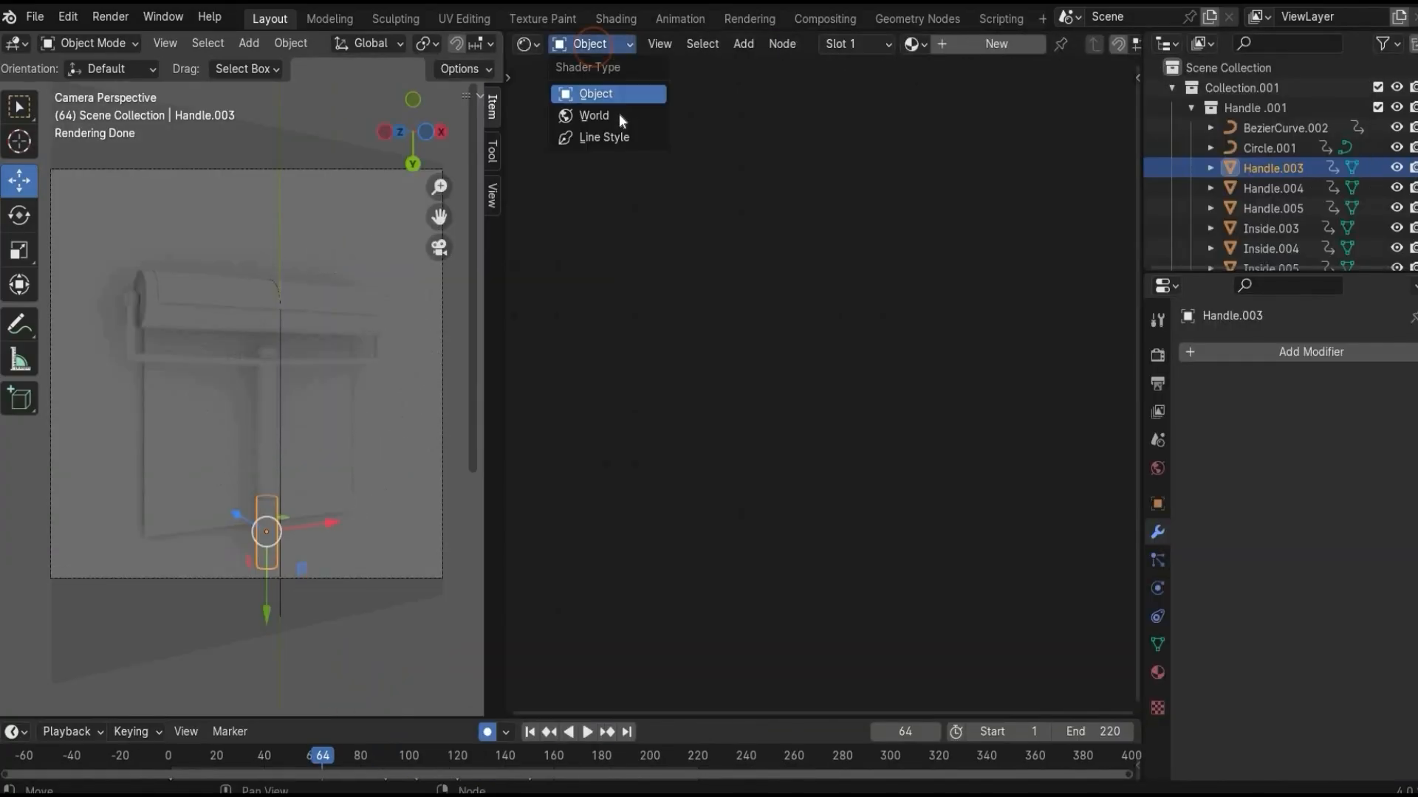
{"action": "left_click", "coordinate": [598, 116]}
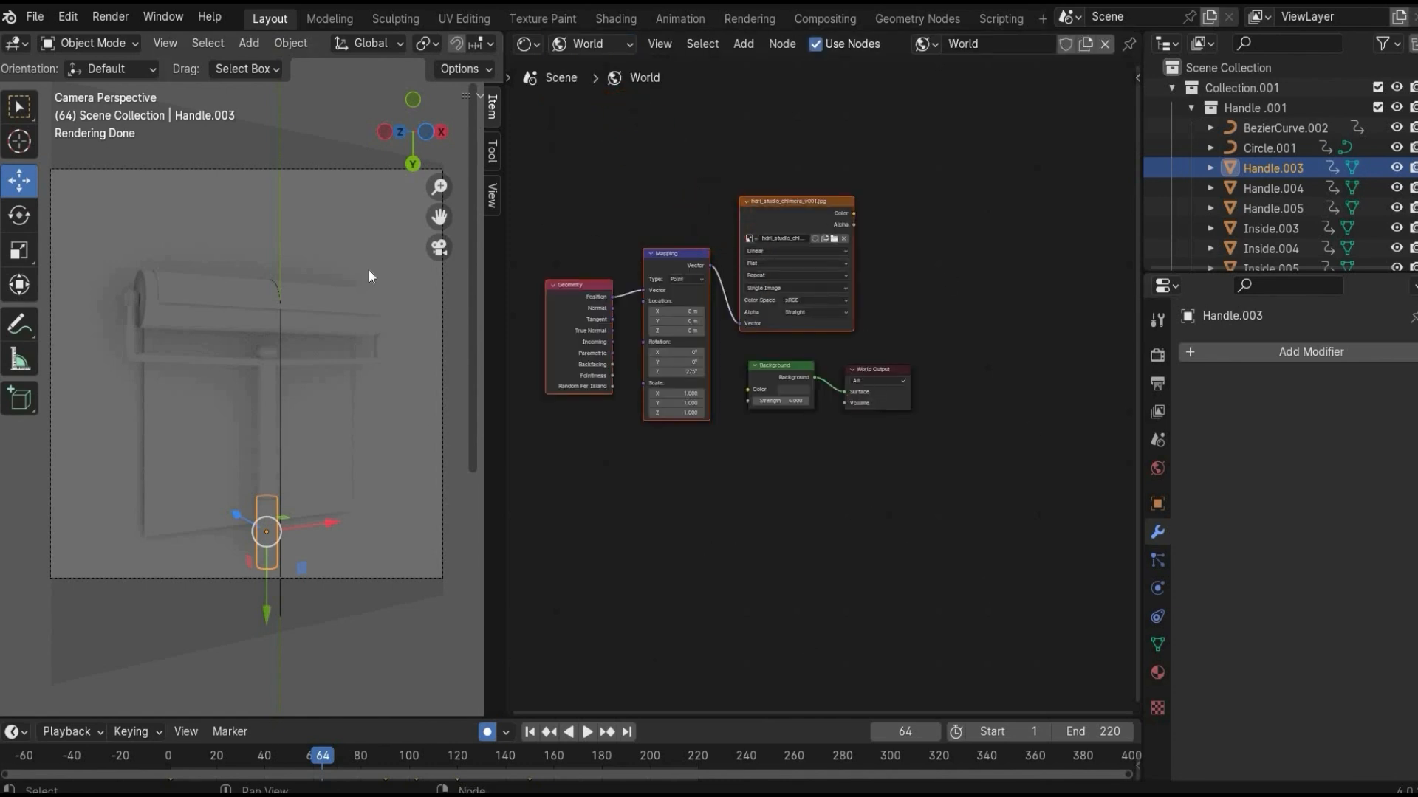
{"action": "key", "text": "Home"}
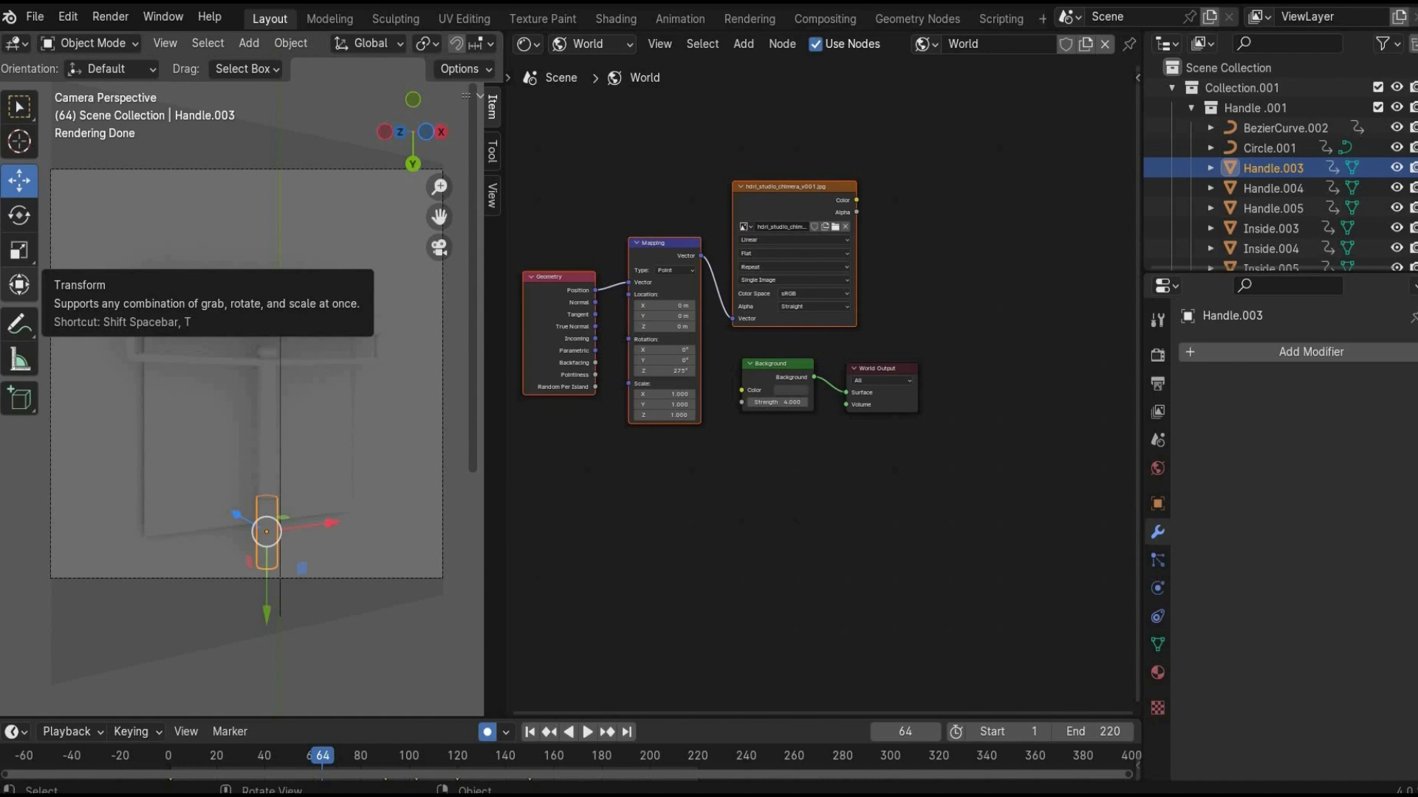
{"action": "scroll", "coordinate": [689, 78], "scroll_direction": "up", "scroll_amount": 2}
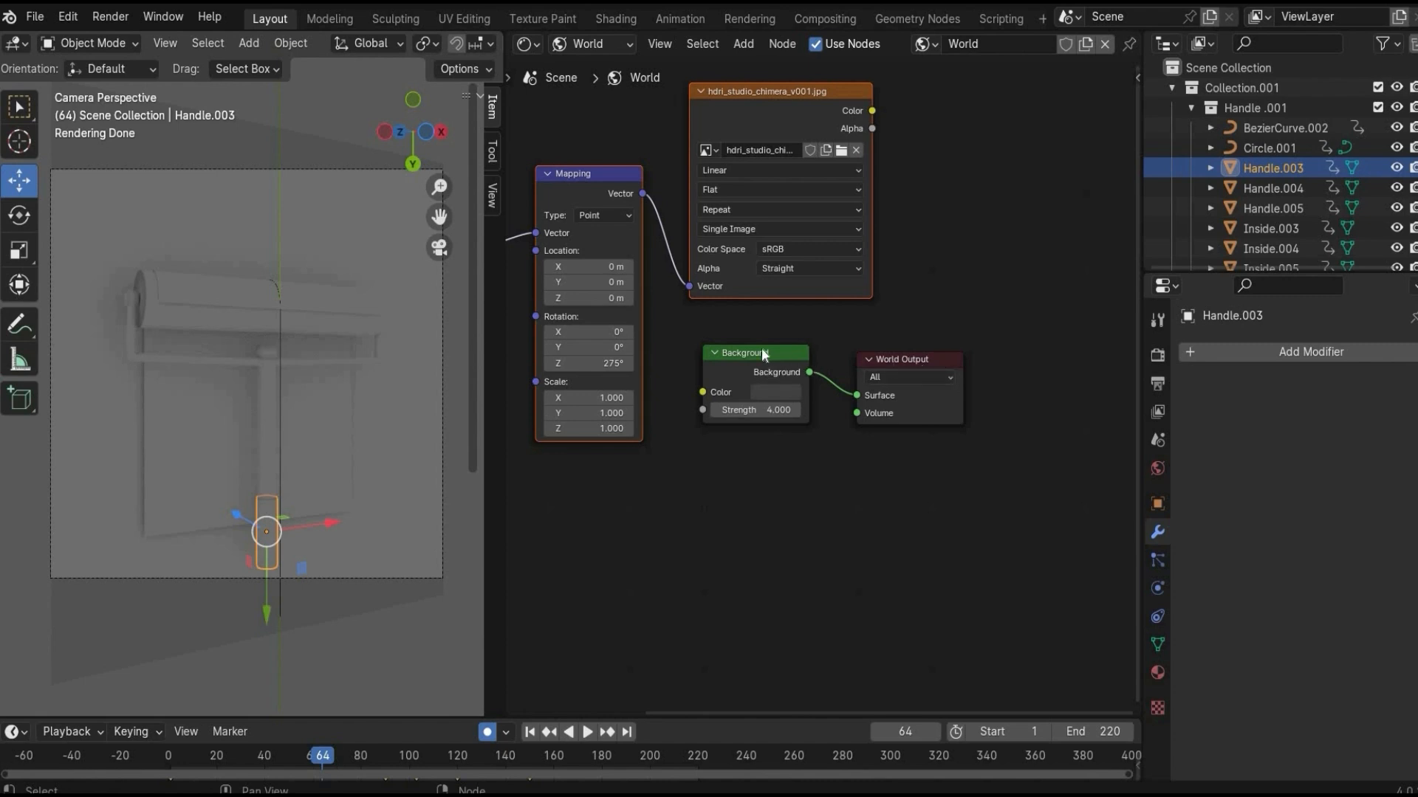
Check the source of the hdri_studio_chimera_v001.jpg image and connect its Color output to the Background node's Color input.
{"action": "scroll", "coordinate": [771, 362], "scroll_direction": "down", "scroll_amount": 2}
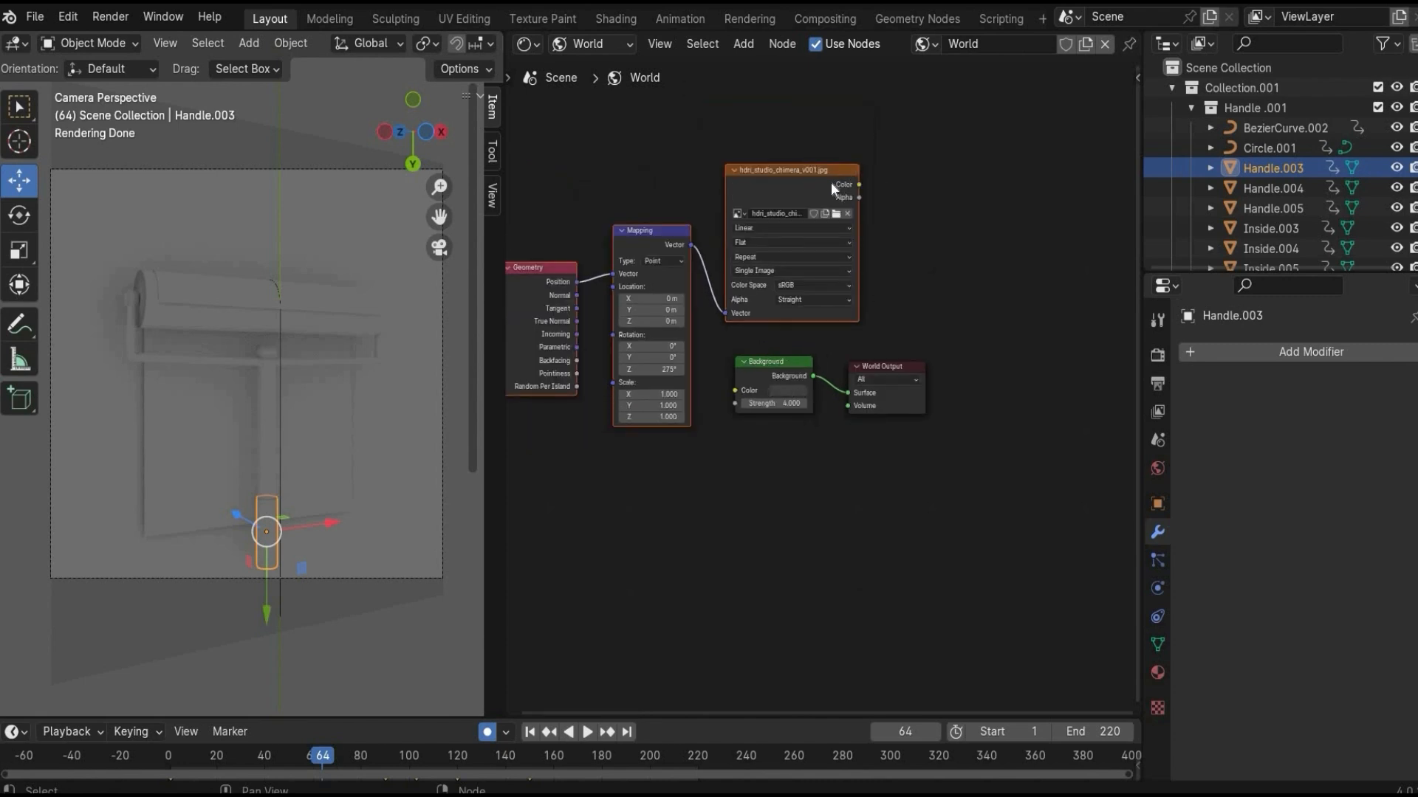
{"action": "scroll", "coordinate": [833, 183], "scroll_direction": "up", "scroll_amount": 1}
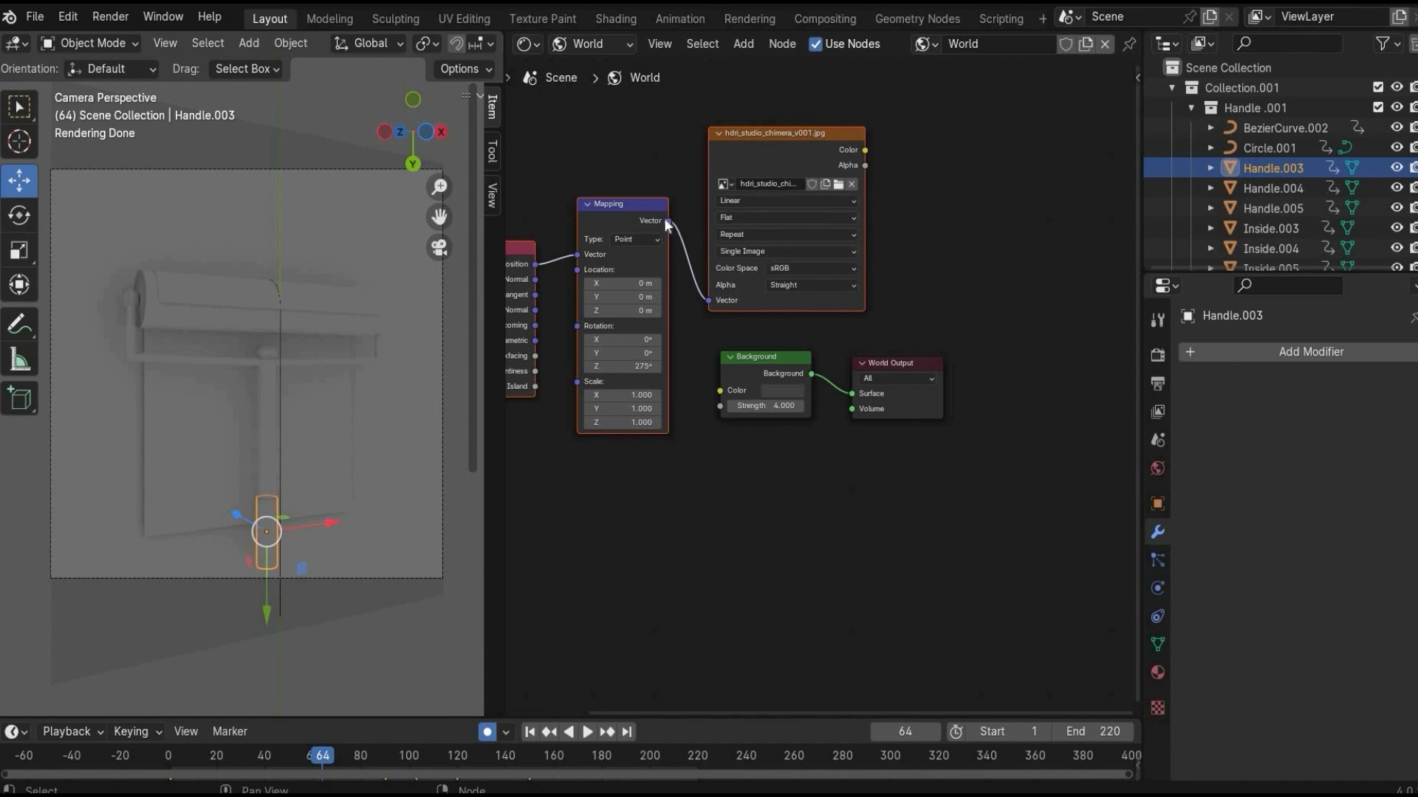
{"action": "middle_click_drag", "start_coordinate": [633, 172], "coordinate": [743, 149]}
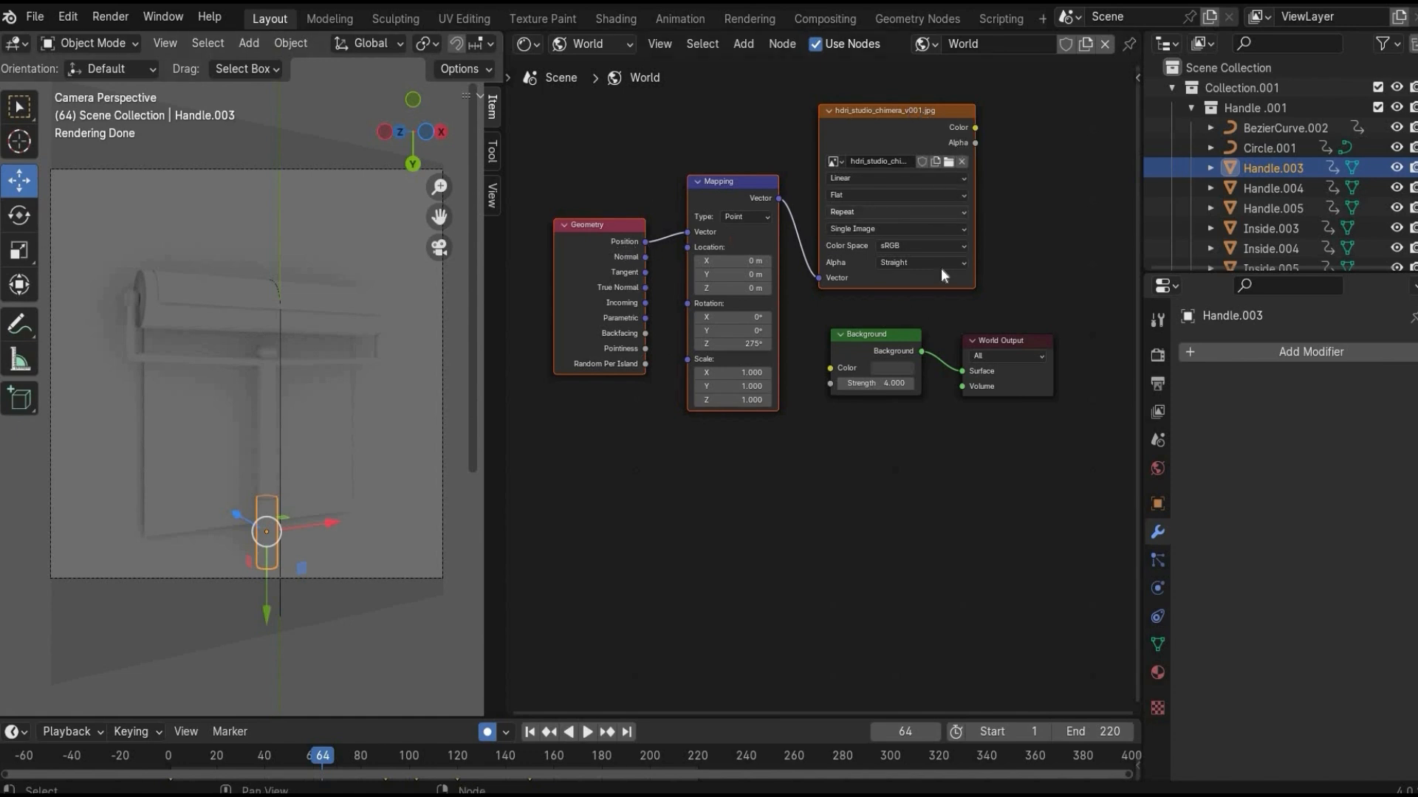
{"action": "left_click", "coordinate": [948, 161]}
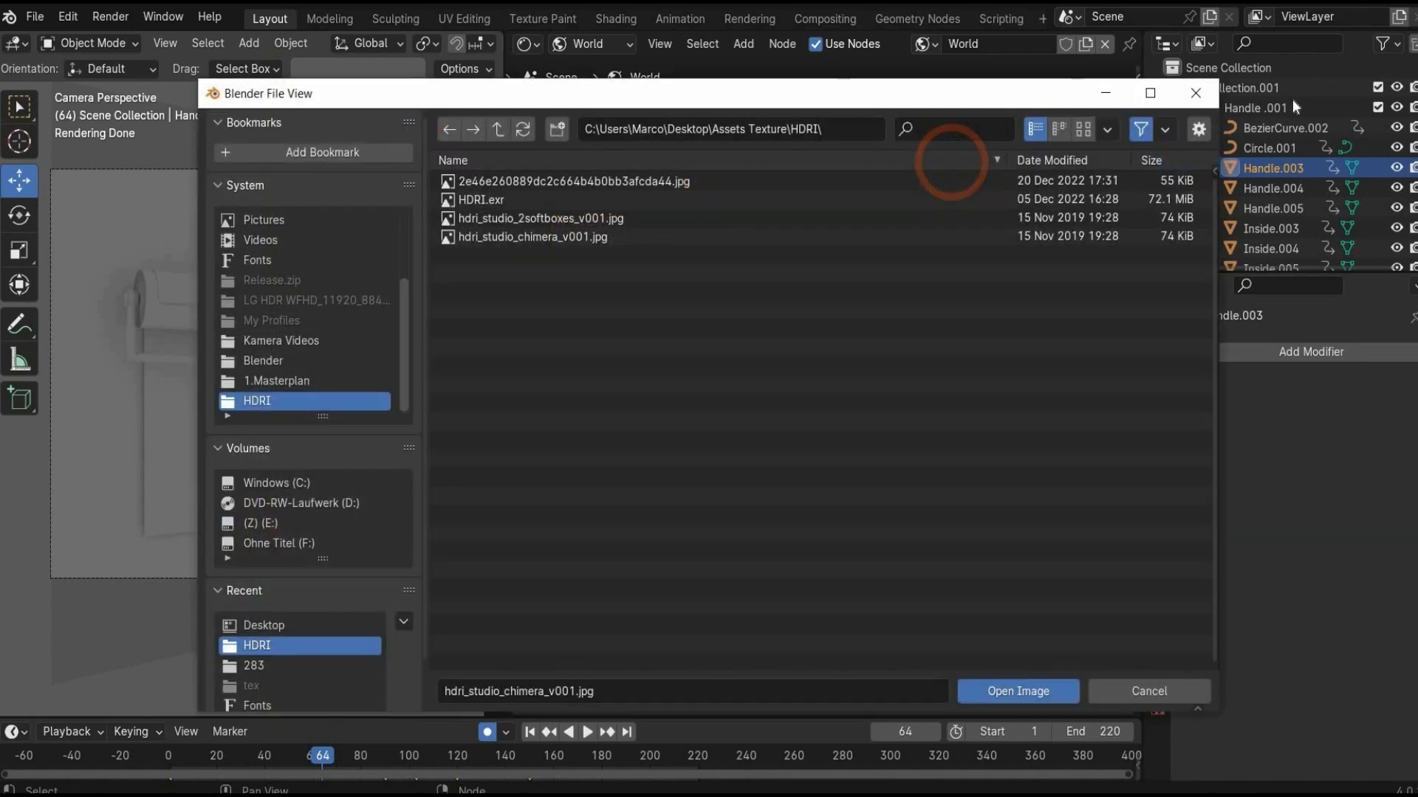
{"action": "left_click", "coordinate": [1195, 93]}
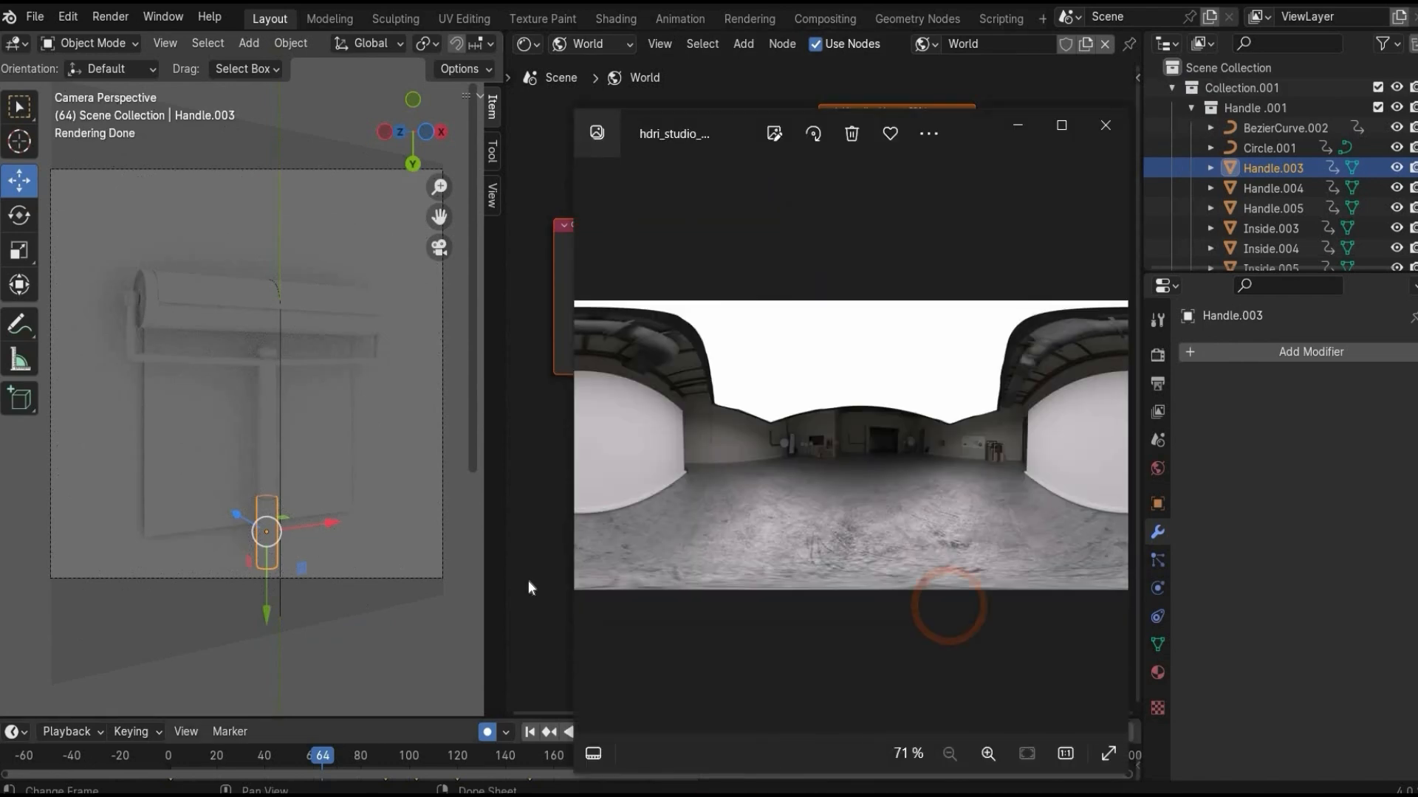
{"action": "left_click", "coordinate": [1106, 124]}
{"action": "left_click_drag", "start_coordinate": [976, 127], "coordinate": [829, 368]}
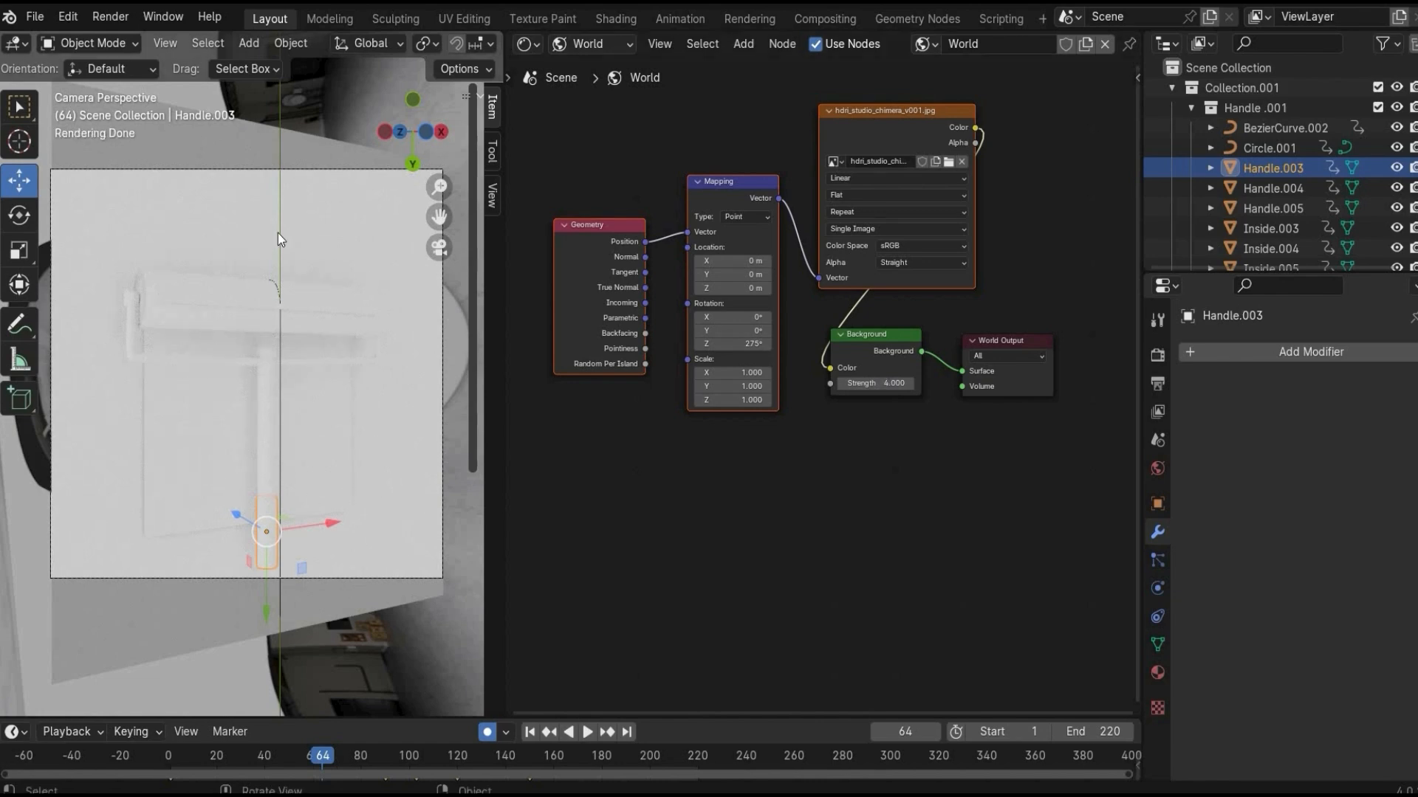
Switch the shader editor to object materials and select the backdrop plane behind the poster.
{"action": "left_click", "coordinate": [572, 45]}
{"action": "left_click", "coordinate": [593, 93]}
{"action": "left_click", "coordinate": [154, 223]}
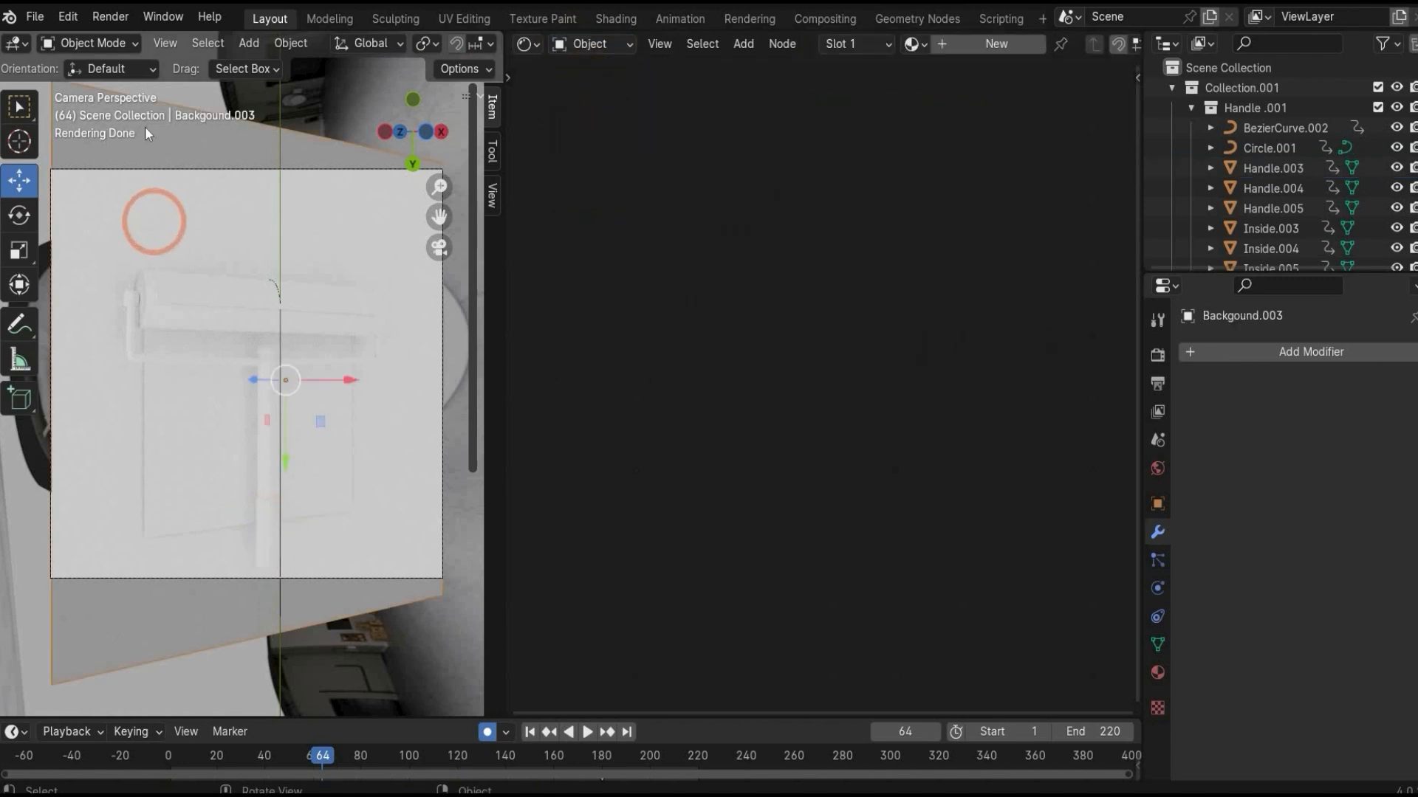
{"action": "scroll", "coordinate": [1196, 100], "scroll_direction": "down", "scroll_amount": 3}
{"action": "scroll", "coordinate": [1174, 96], "scroll_direction": "up", "scroll_amount": 3}
{"action": "left_click", "coordinate": [1172, 87]}
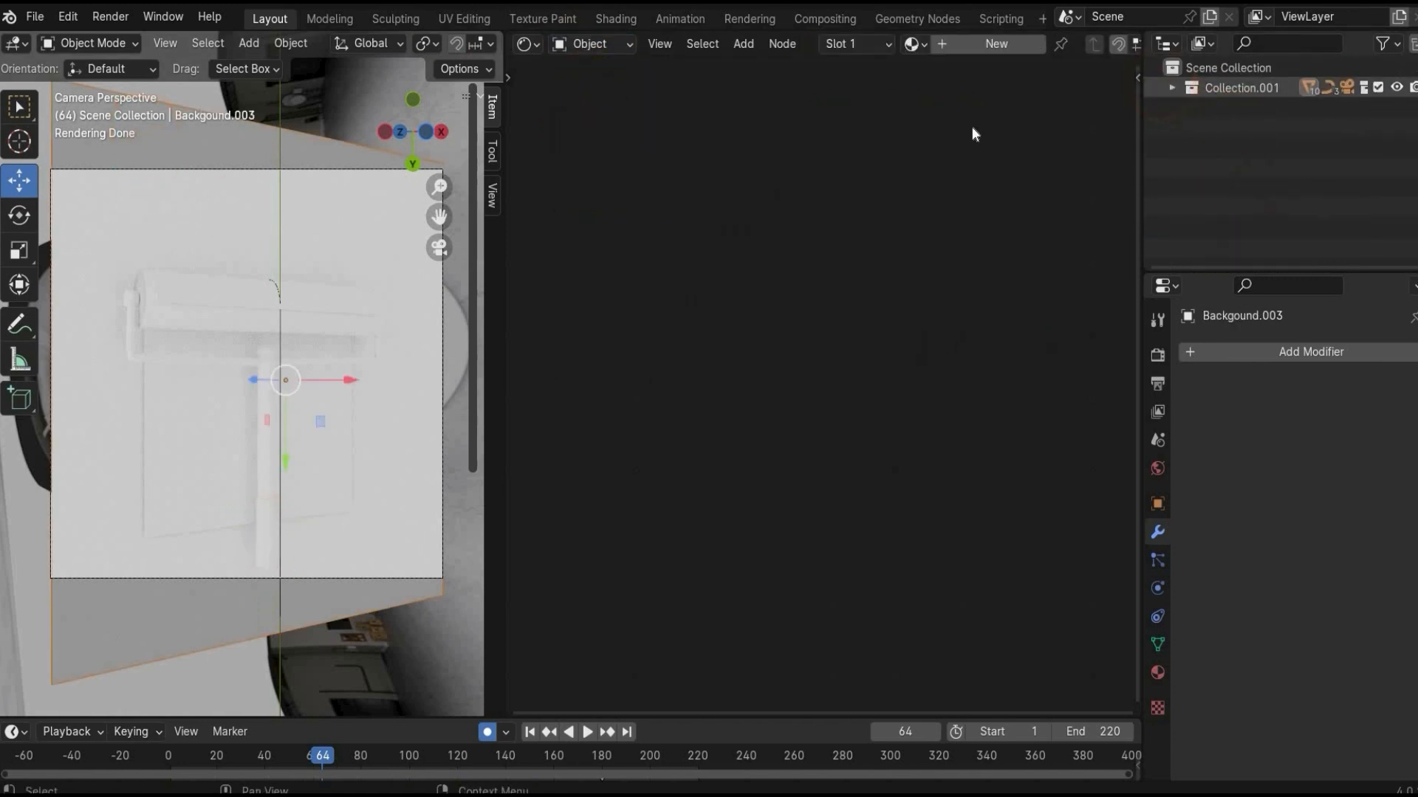
Add a new material to the backdrop plane and delete its default shader nodes.
{"action": "left_click", "coordinate": [960, 45]}
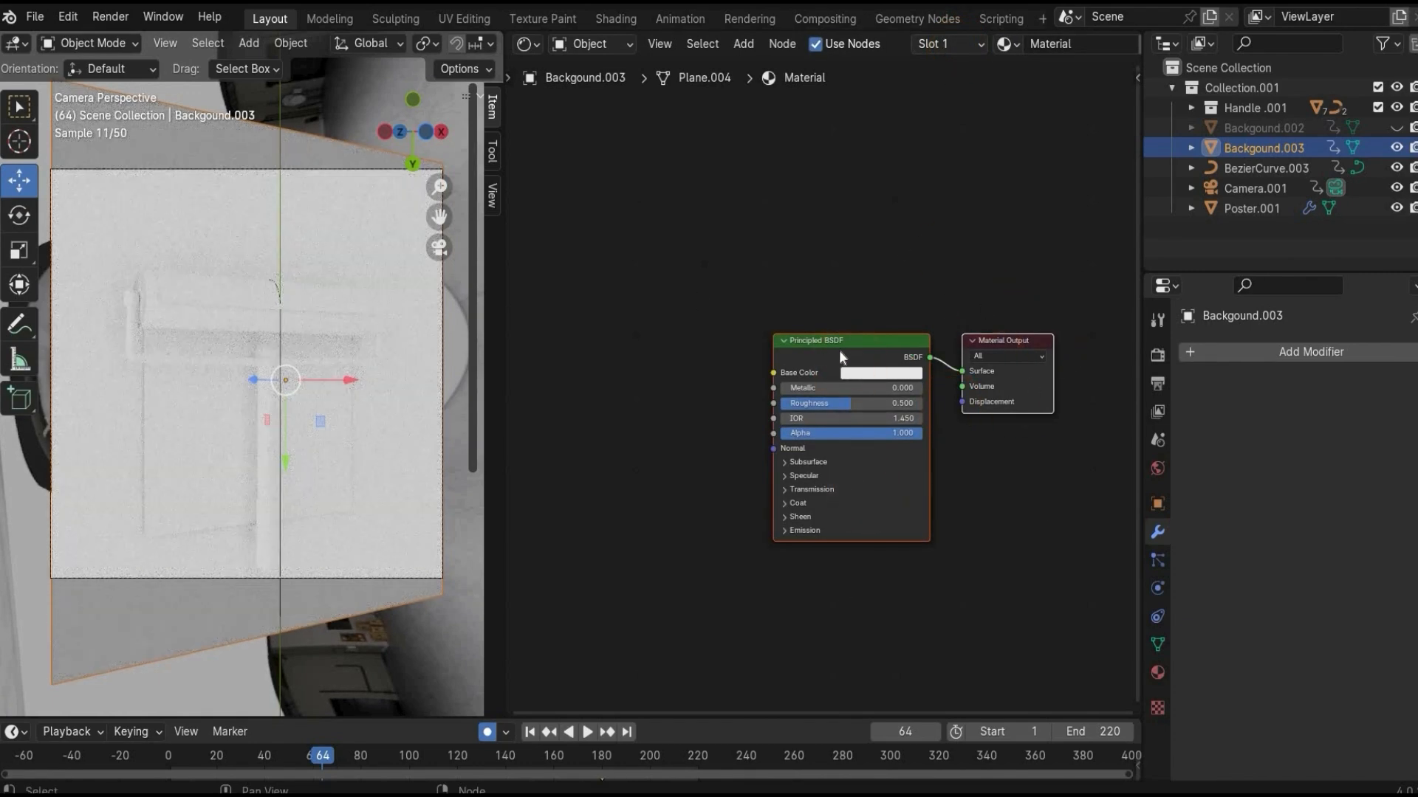
{"action": "left_click_drag", "start_coordinate": [725, 304], "coordinate": [1020, 542]}
{"action": "key", "text": "x"}
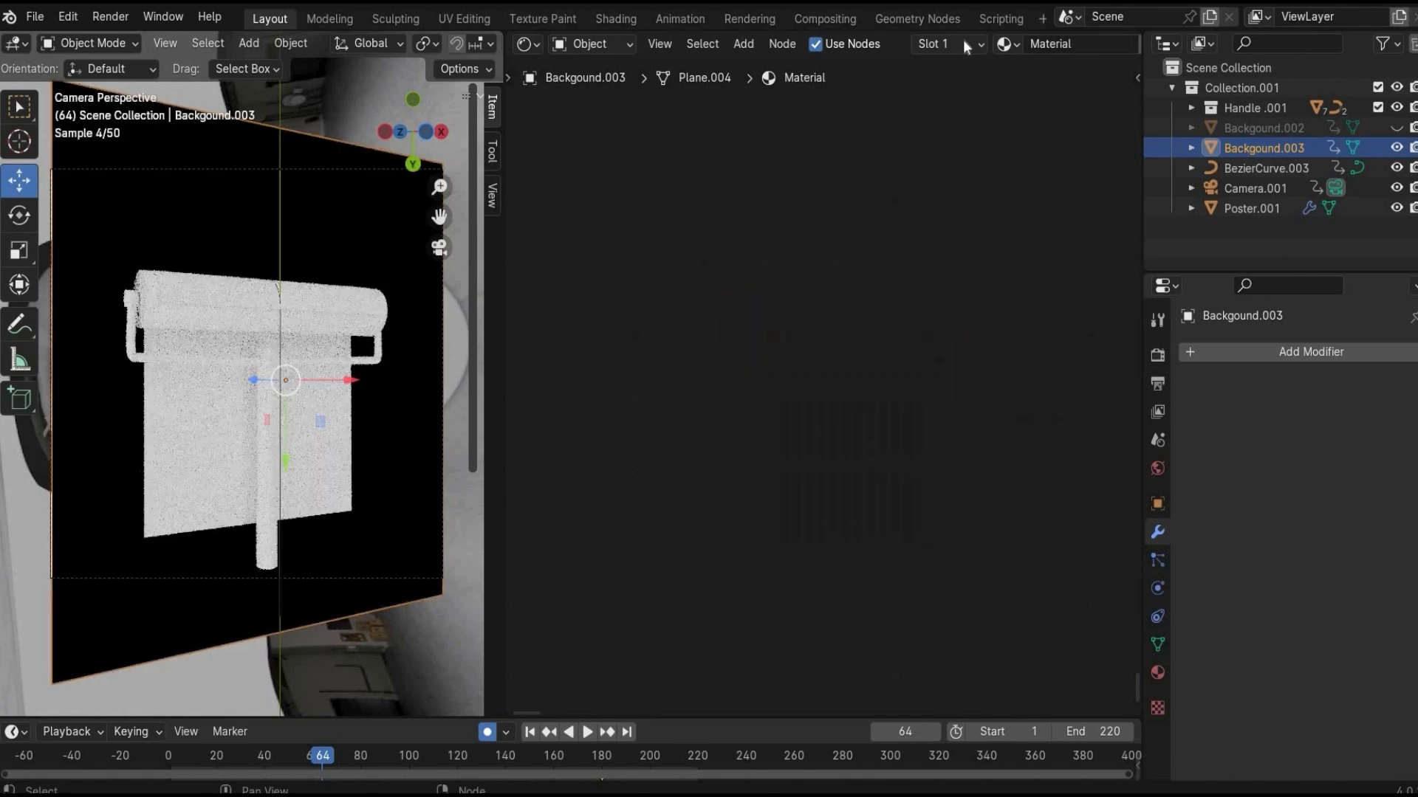
Assign the existing Wall material to the backdrop plane and bring its whole node setup into view.
{"action": "left_click", "coordinate": [1006, 43]}
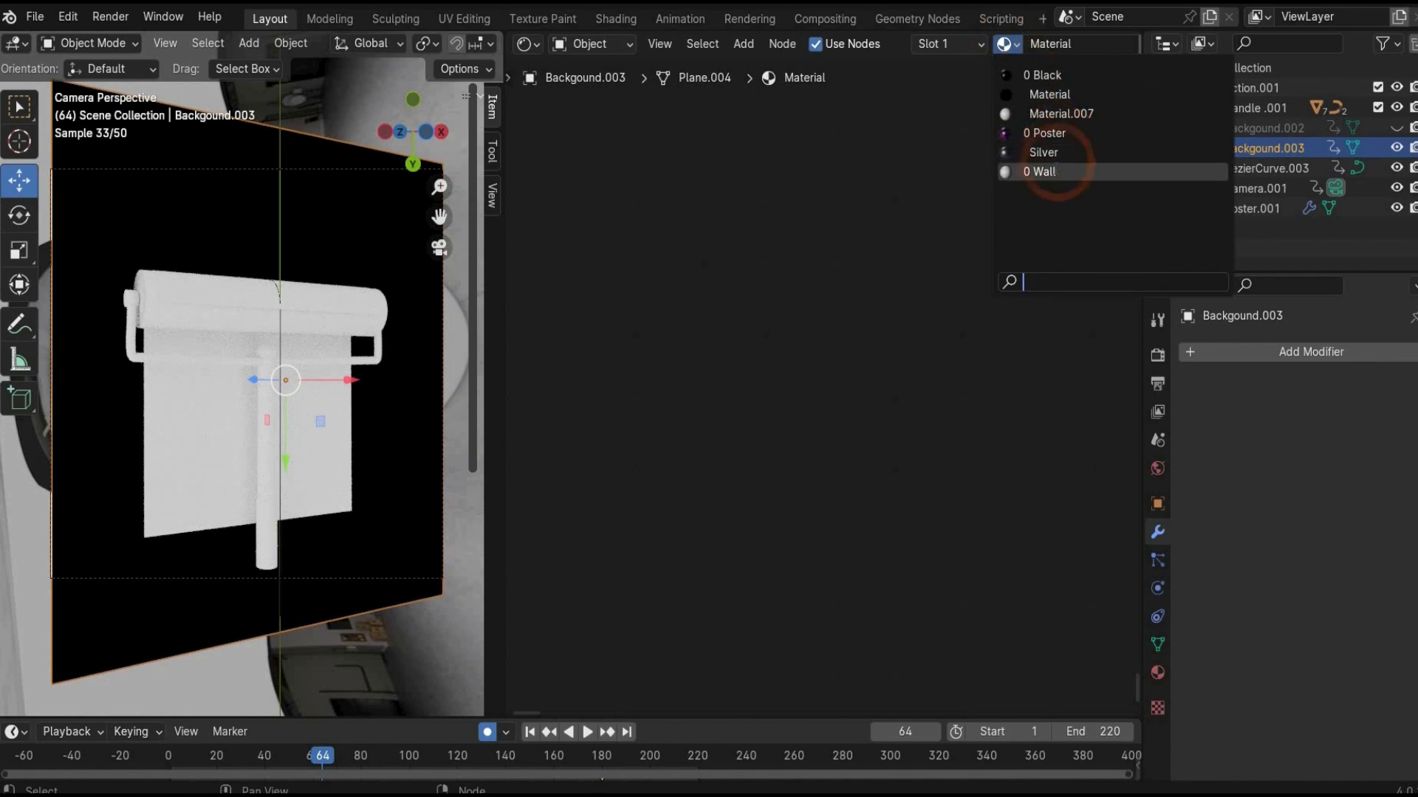
{"action": "left_click", "coordinate": [1054, 170]}
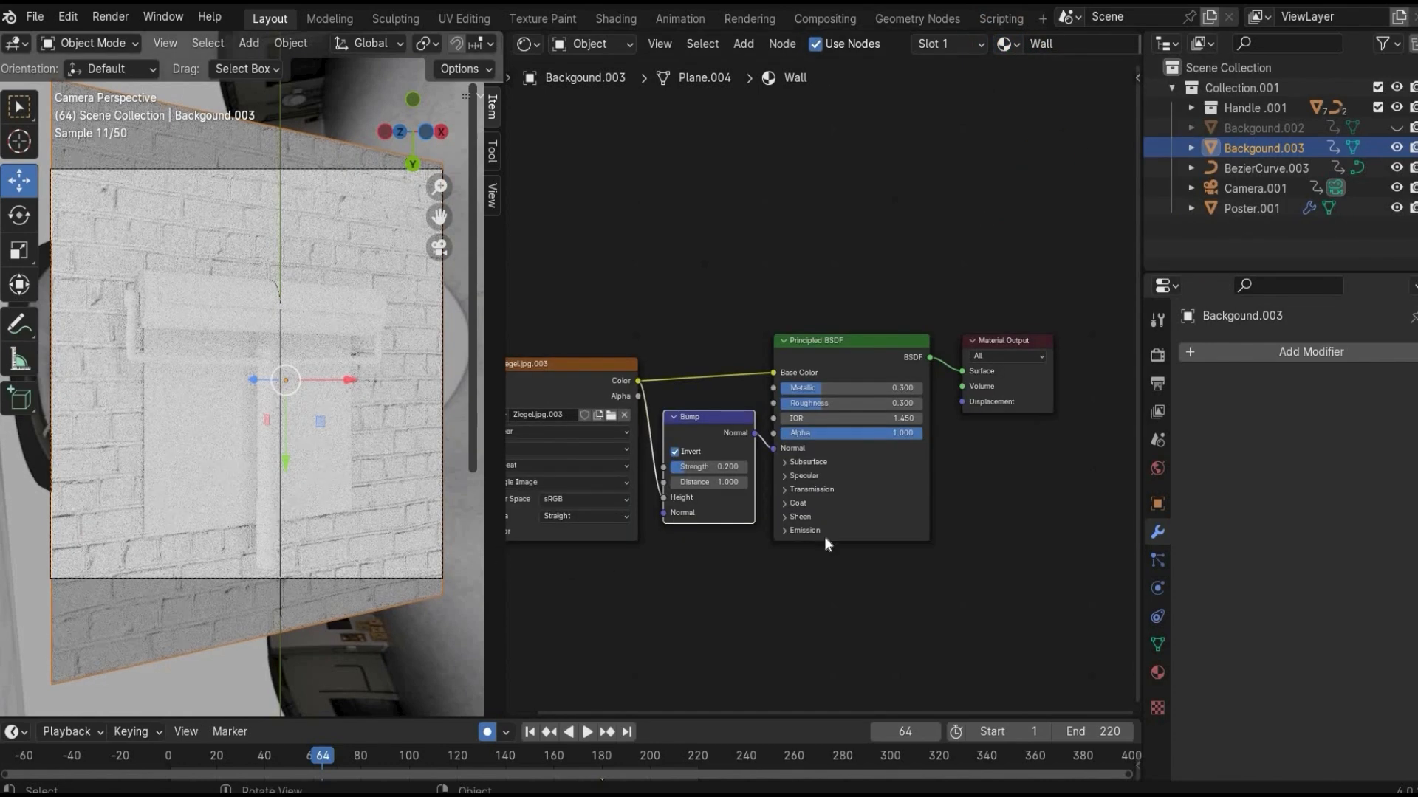
{"action": "middle_click_drag", "start_coordinate": [840, 594], "coordinate": [909, 563]}
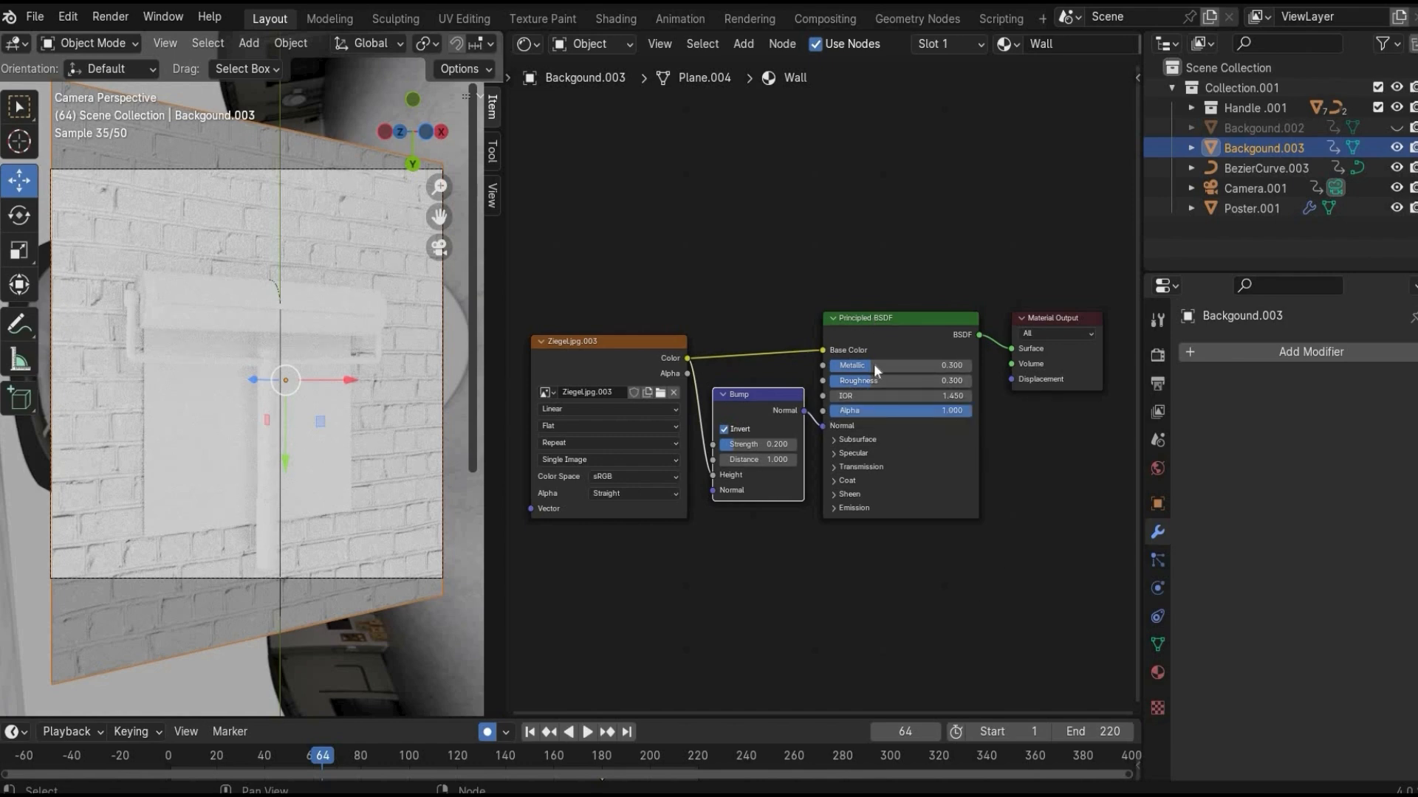
Examine the Wall material's Ziegel.jpg brick texture and the finished artwork video as a reference for the materials.
{"action": "left_click", "coordinate": [589, 362]}
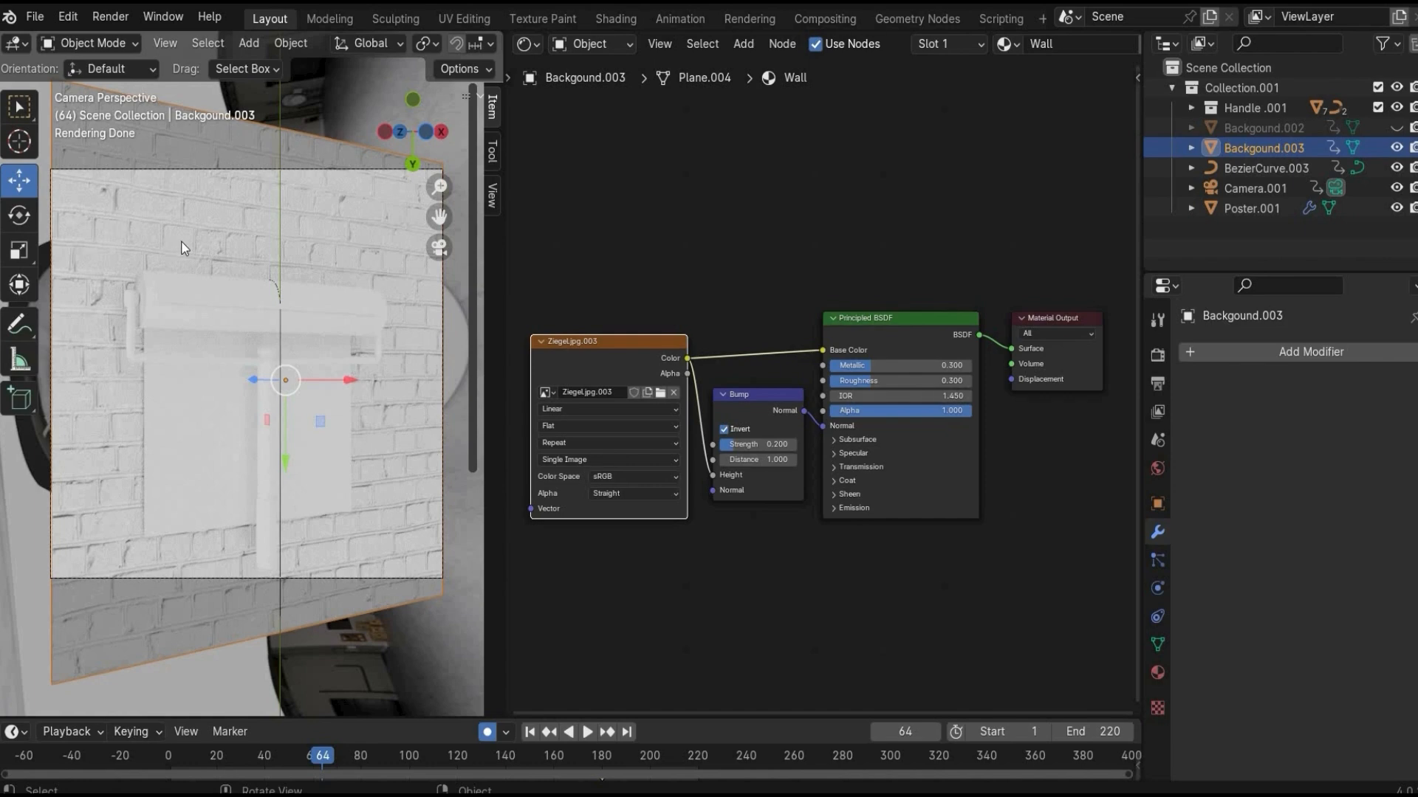
{"action": "left_click", "coordinate": [660, 396]}
{"action": "left_click", "coordinate": [1189, 99]}
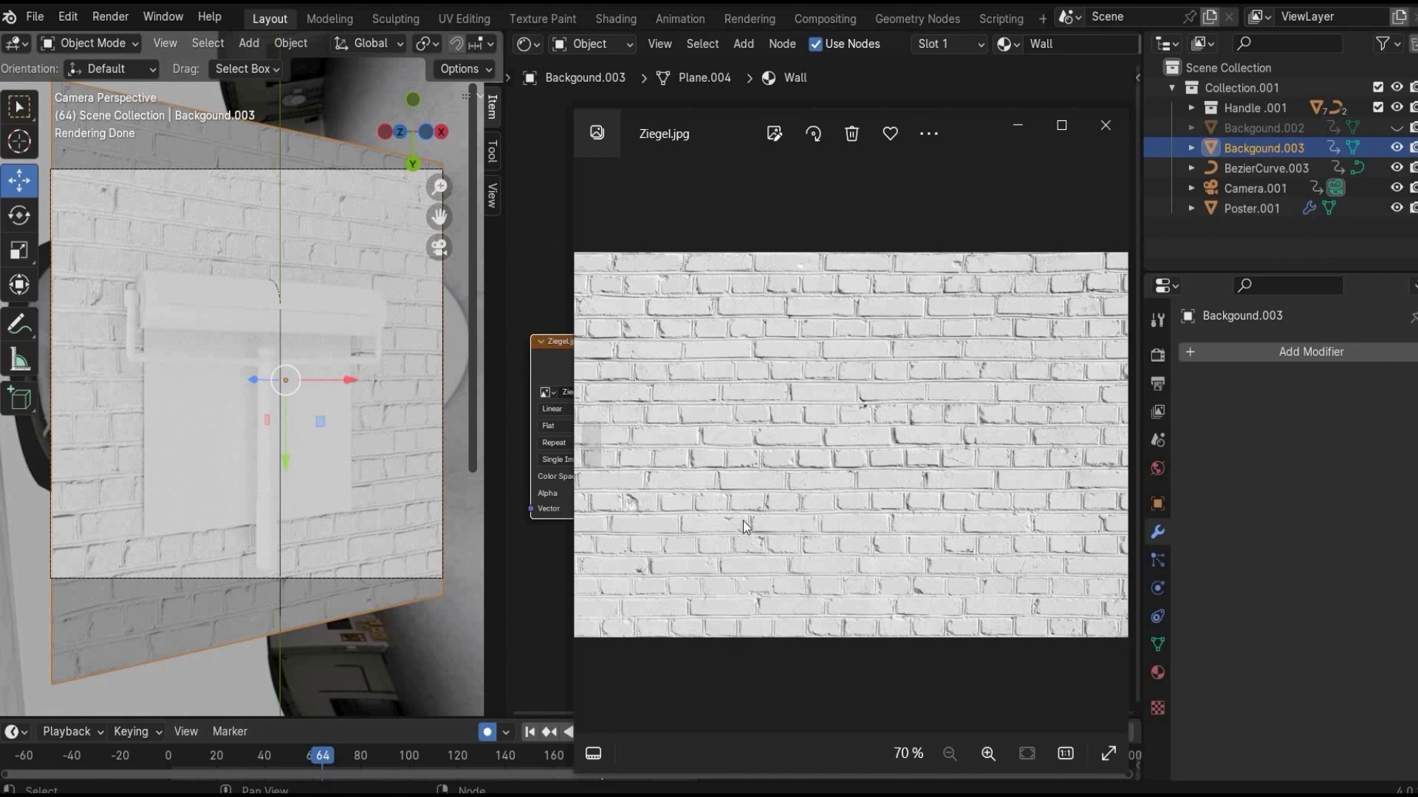
{"action": "left_click", "coordinate": [1105, 125]}
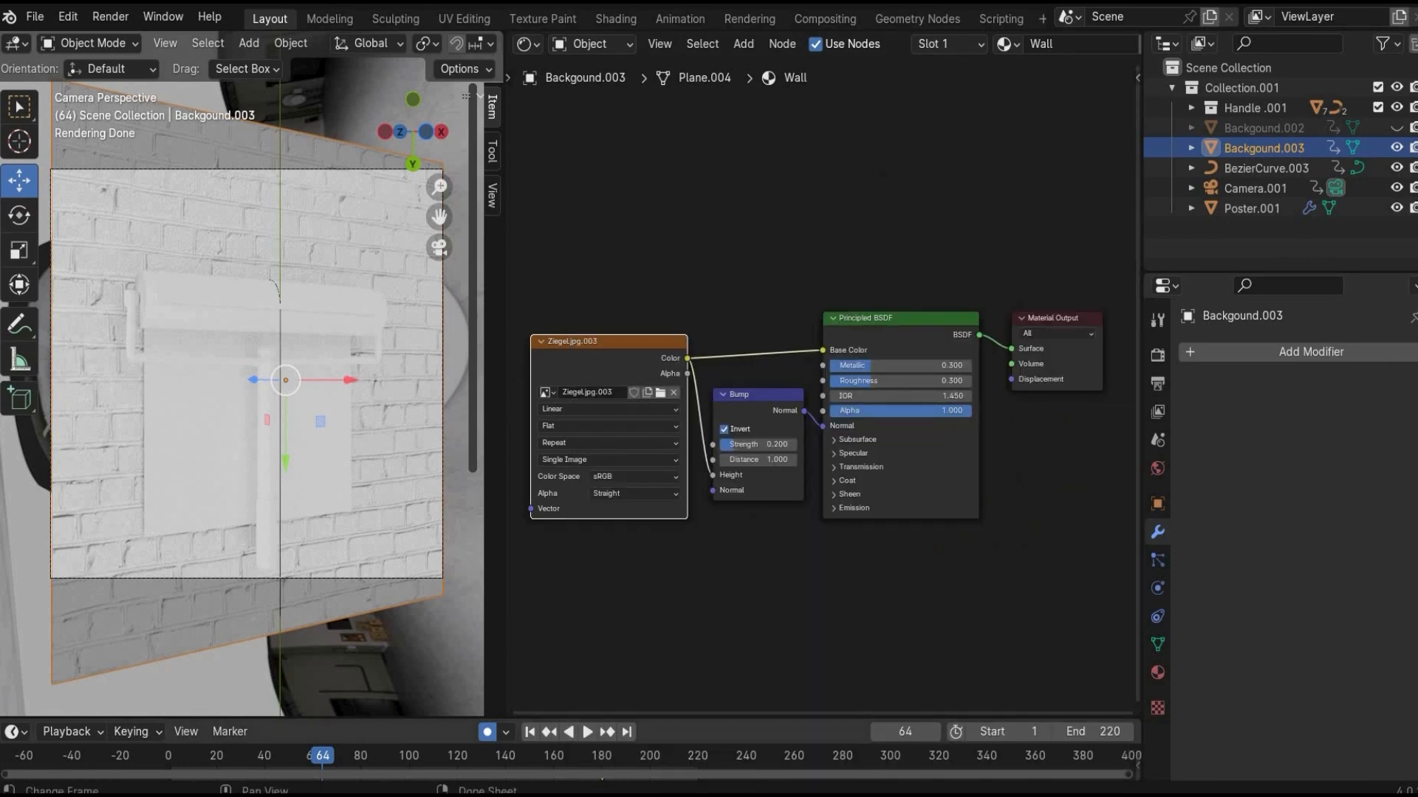
{"action": "left_click", "coordinate": [745, 750]}
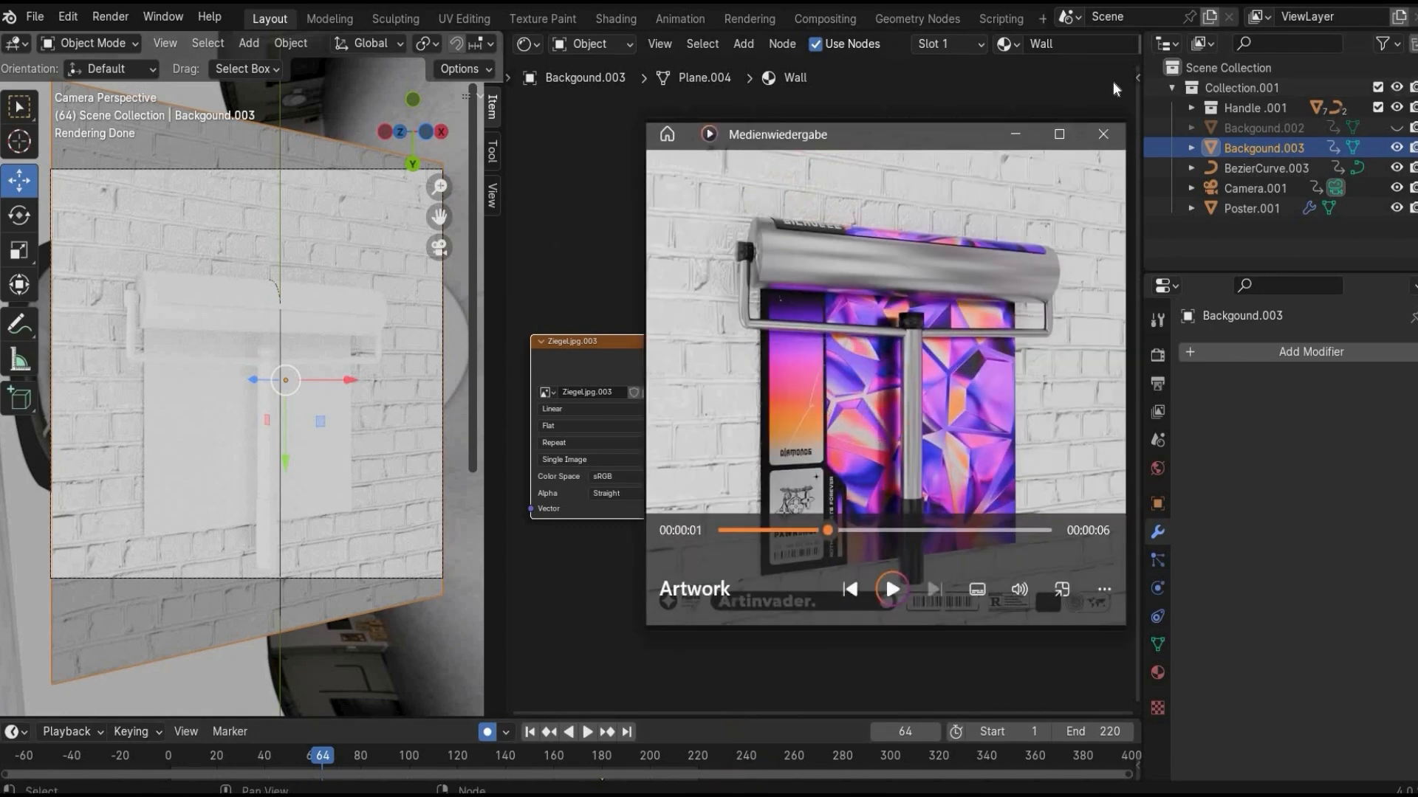
{"action": "left_click", "coordinate": [1016, 134]}
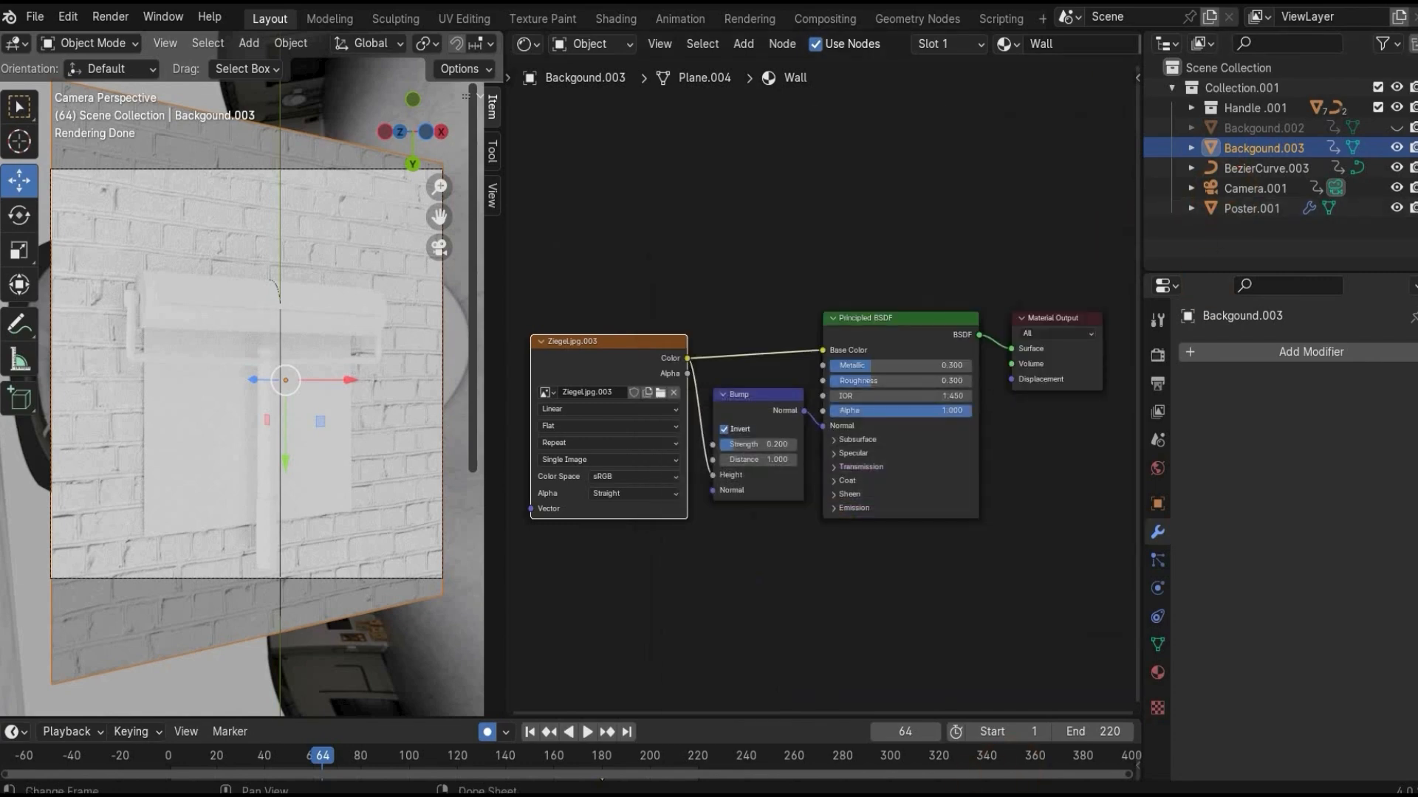
{"action": "left_click", "coordinate": [829, 193]}
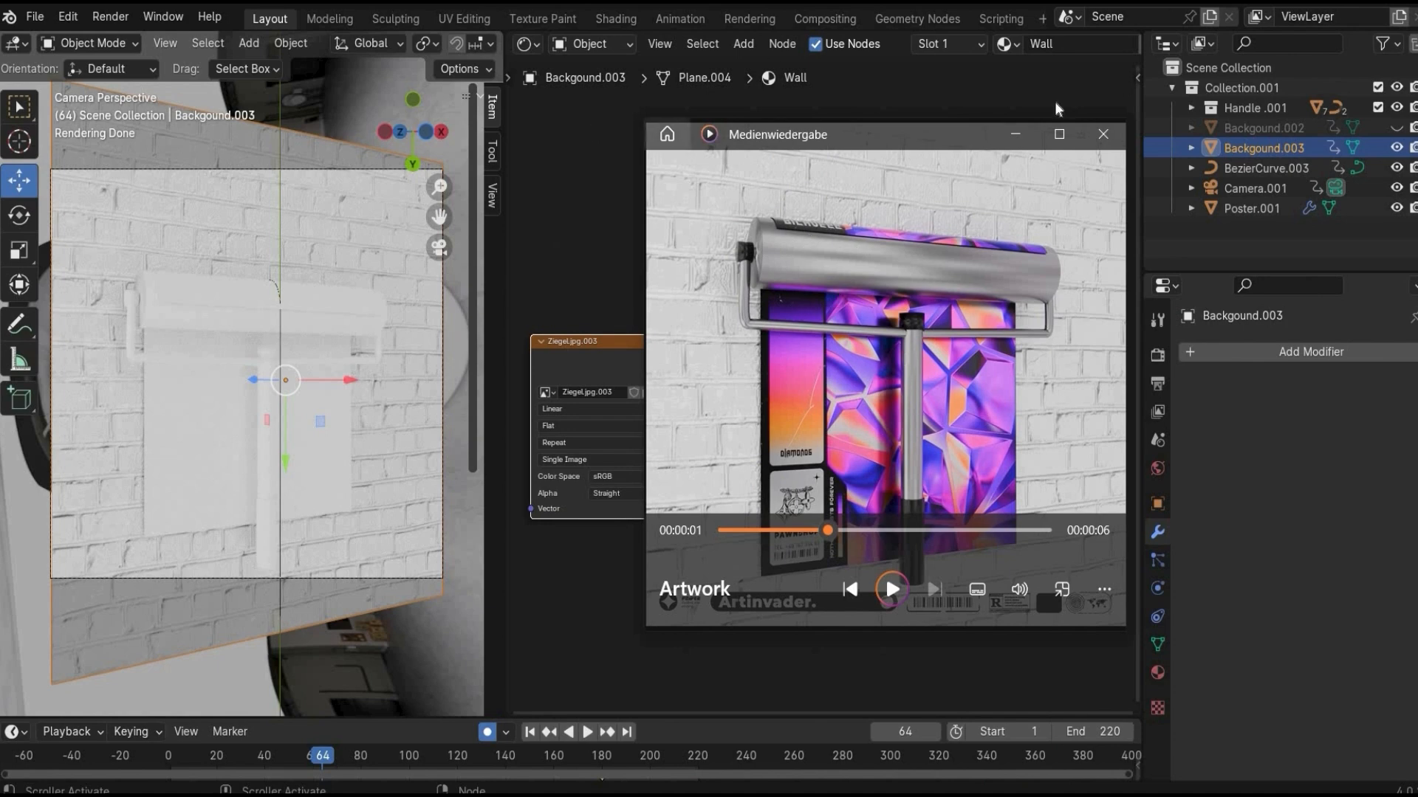
{"action": "left_click", "coordinate": [1018, 134]}
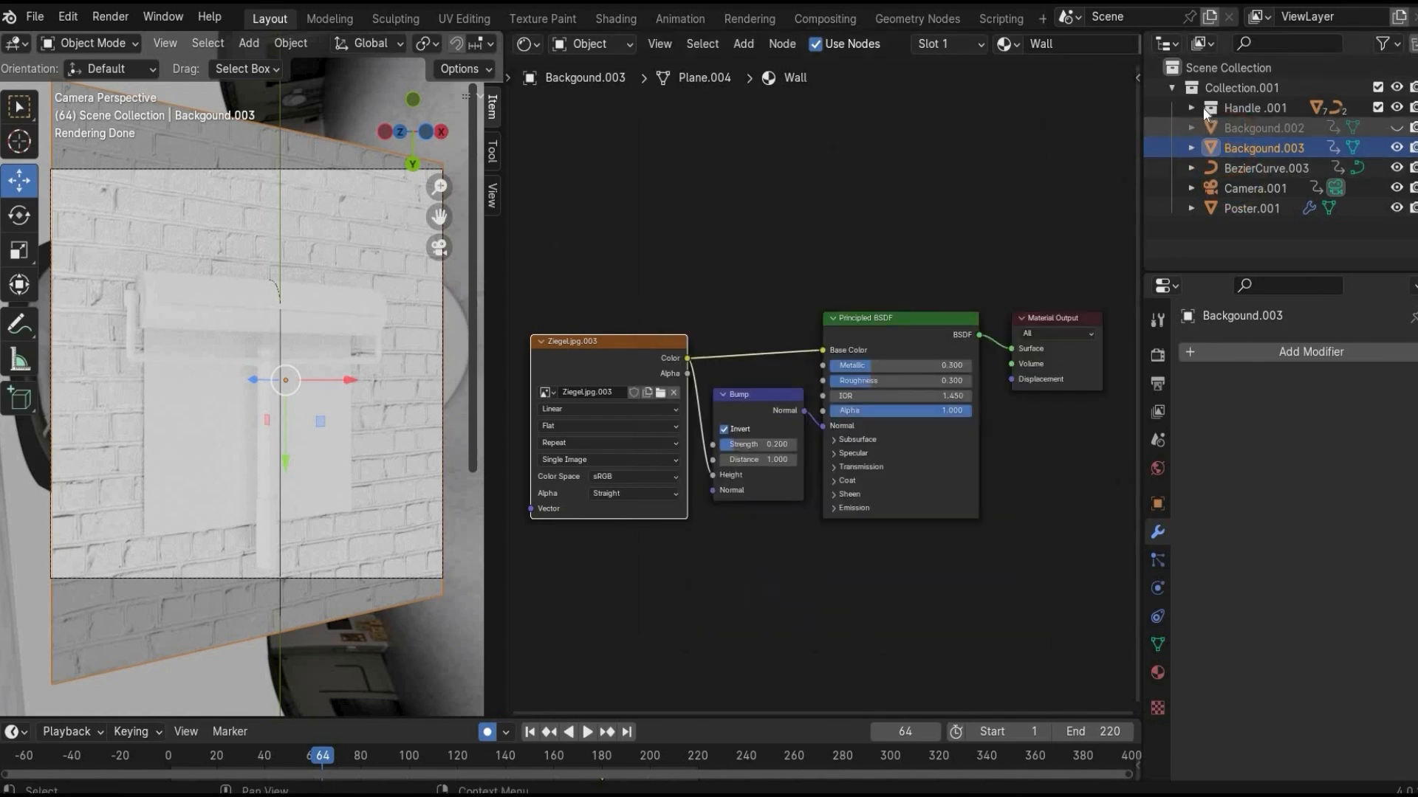
Assign the existing Silver material to the roller's outer cylinder, Outside.001.
{"action": "left_click", "coordinate": [1191, 107]}
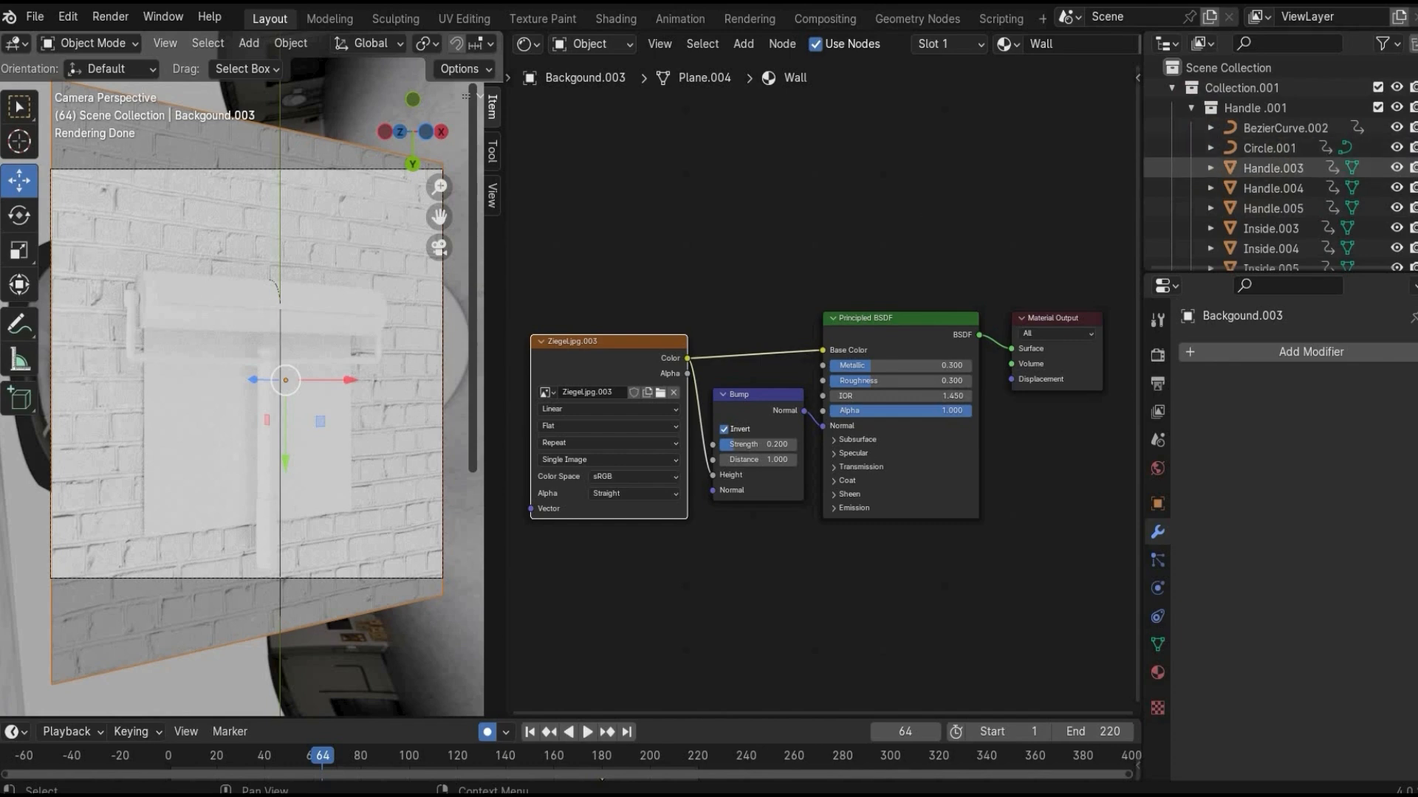
{"action": "left_click", "coordinate": [158, 313]}
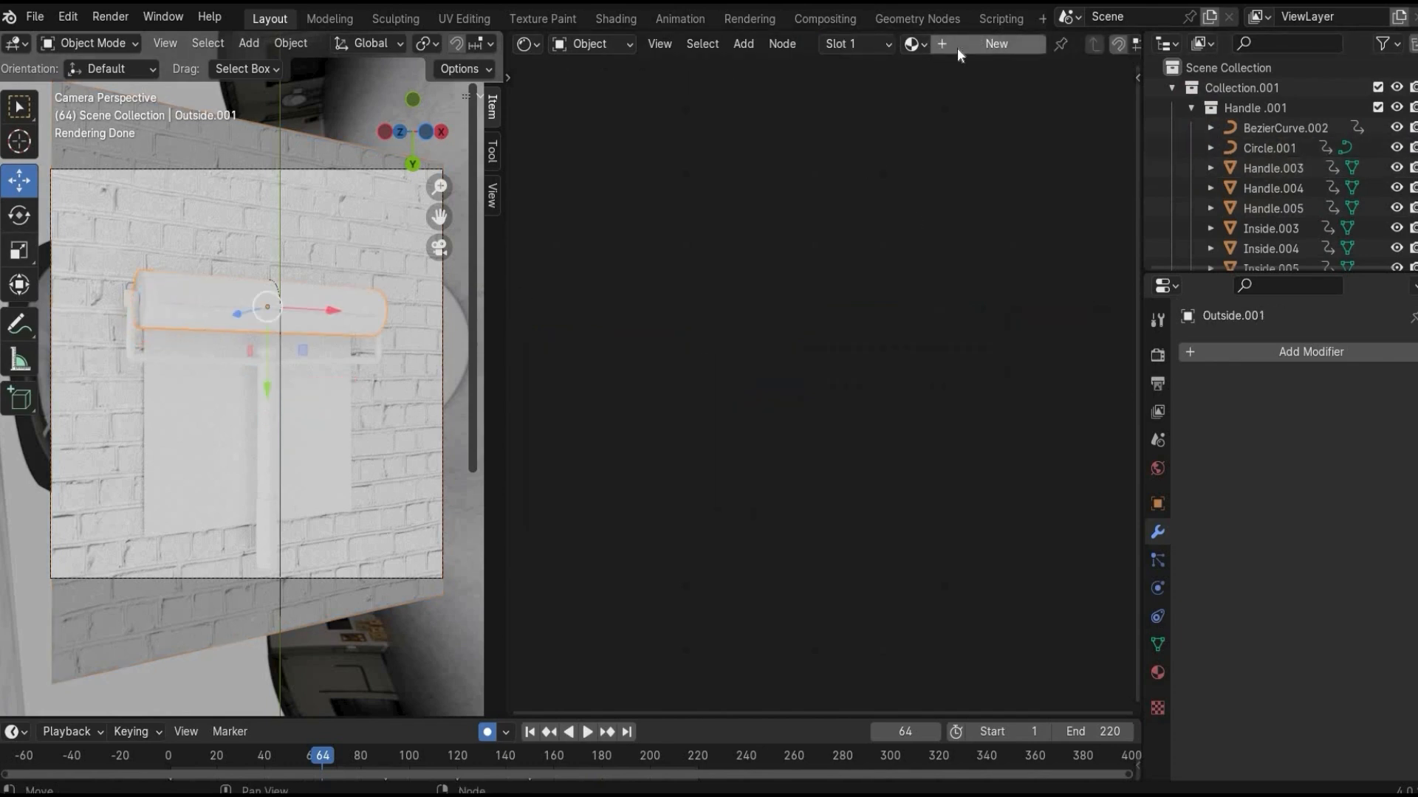
{"action": "left_click", "coordinate": [913, 43]}
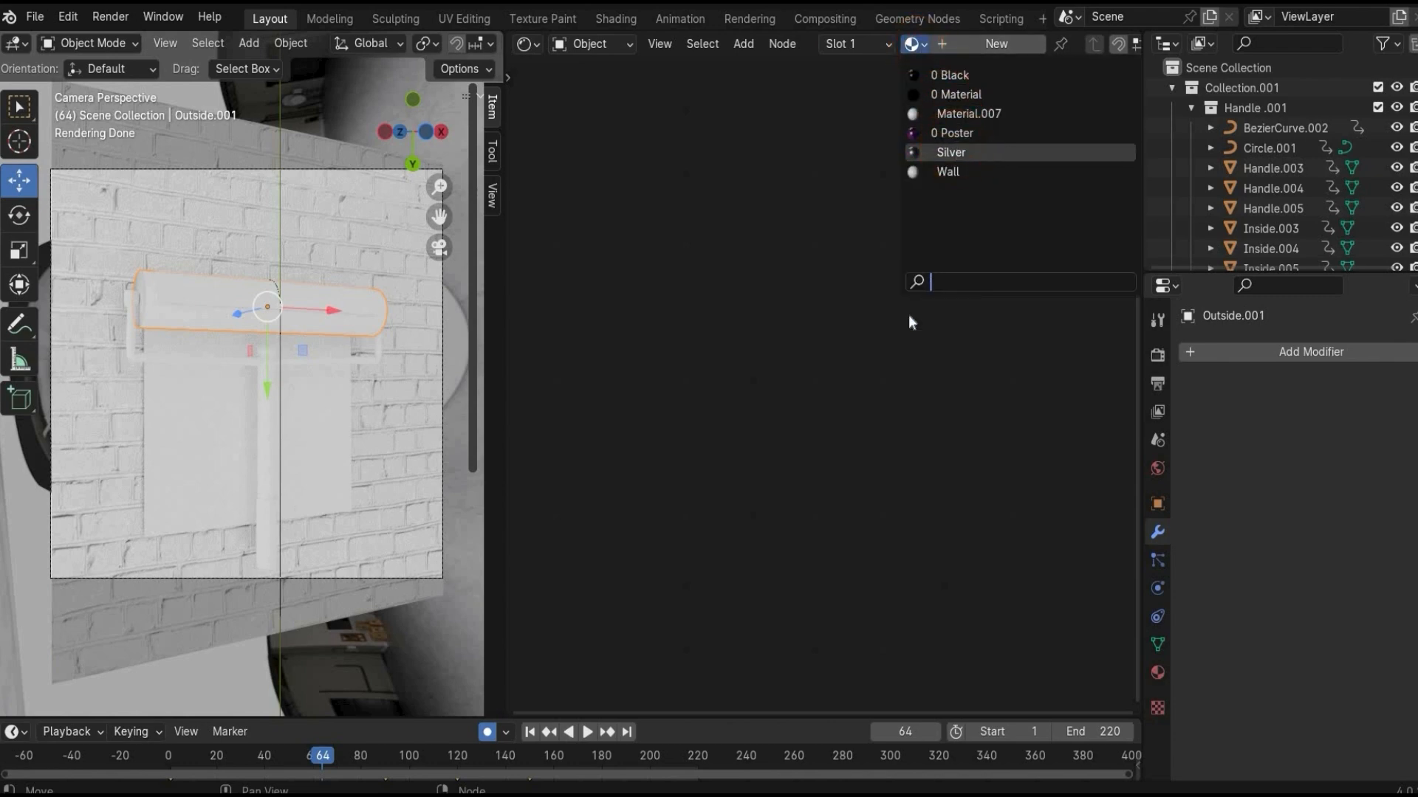
{"action": "left_click", "coordinate": [934, 148]}
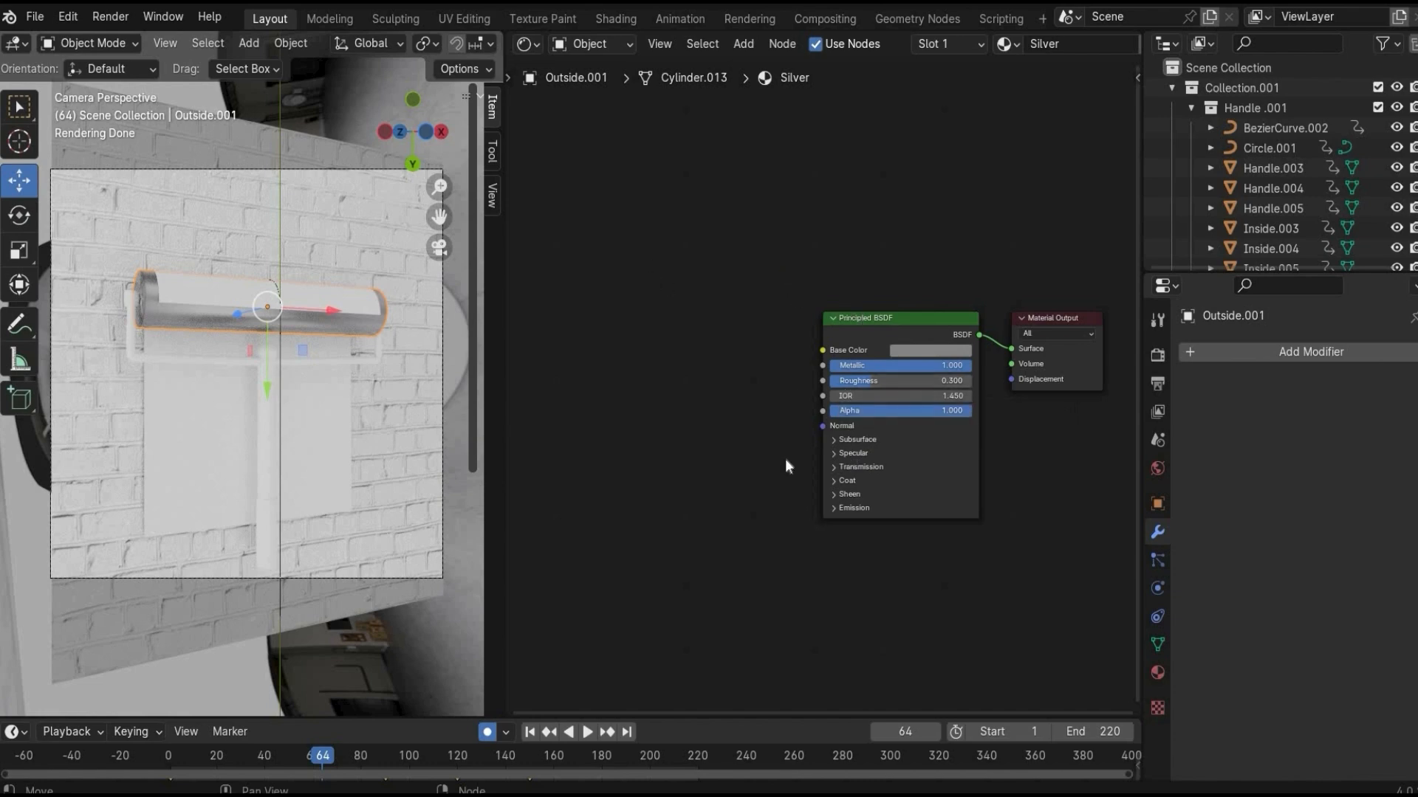
Assign the Silver material to the bracket curve and to the long handle tube, Handle.004.
{"action": "left_click", "coordinate": [130, 347]}
{"action": "left_click", "coordinate": [716, 218]}
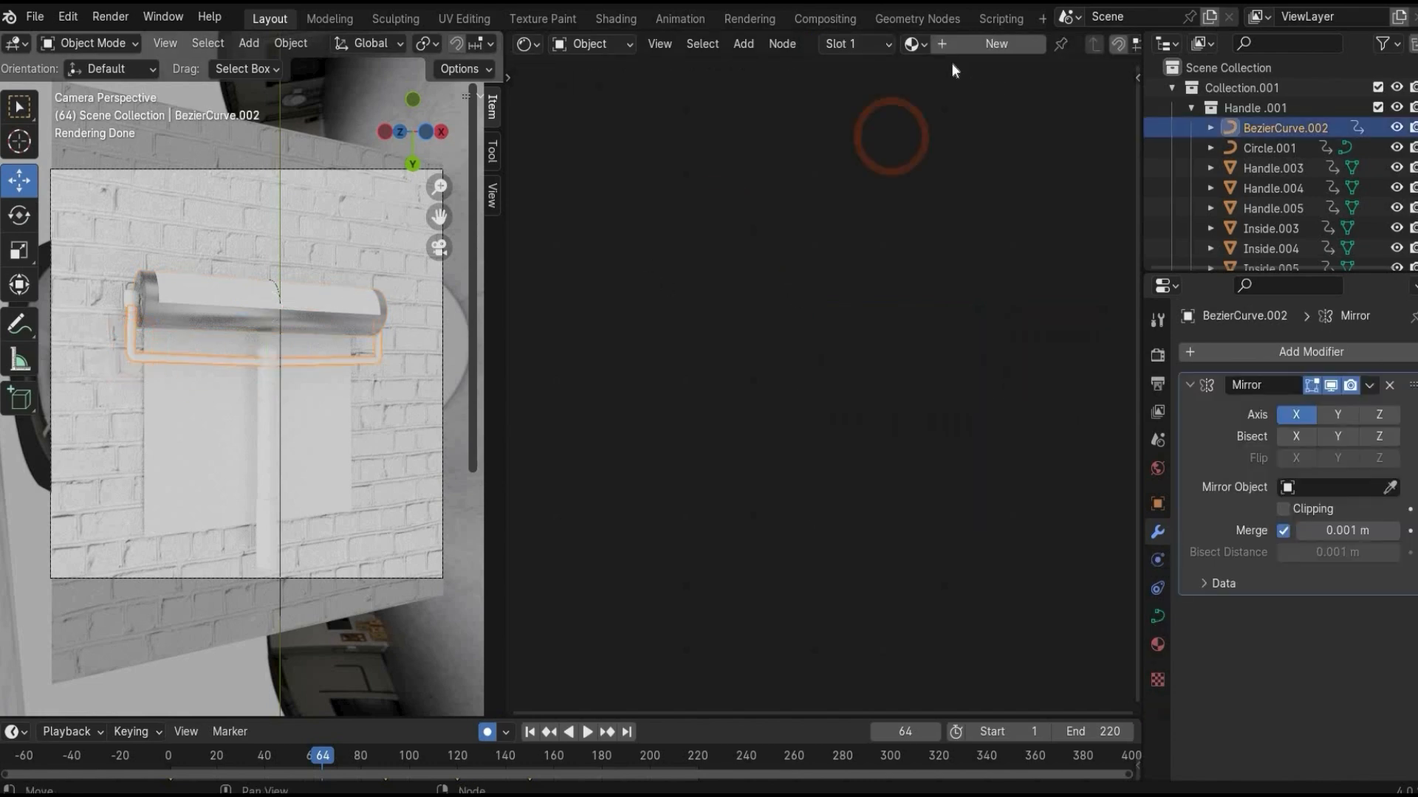
{"action": "left_click", "coordinate": [912, 44]}
{"action": "left_click", "coordinate": [968, 150]}
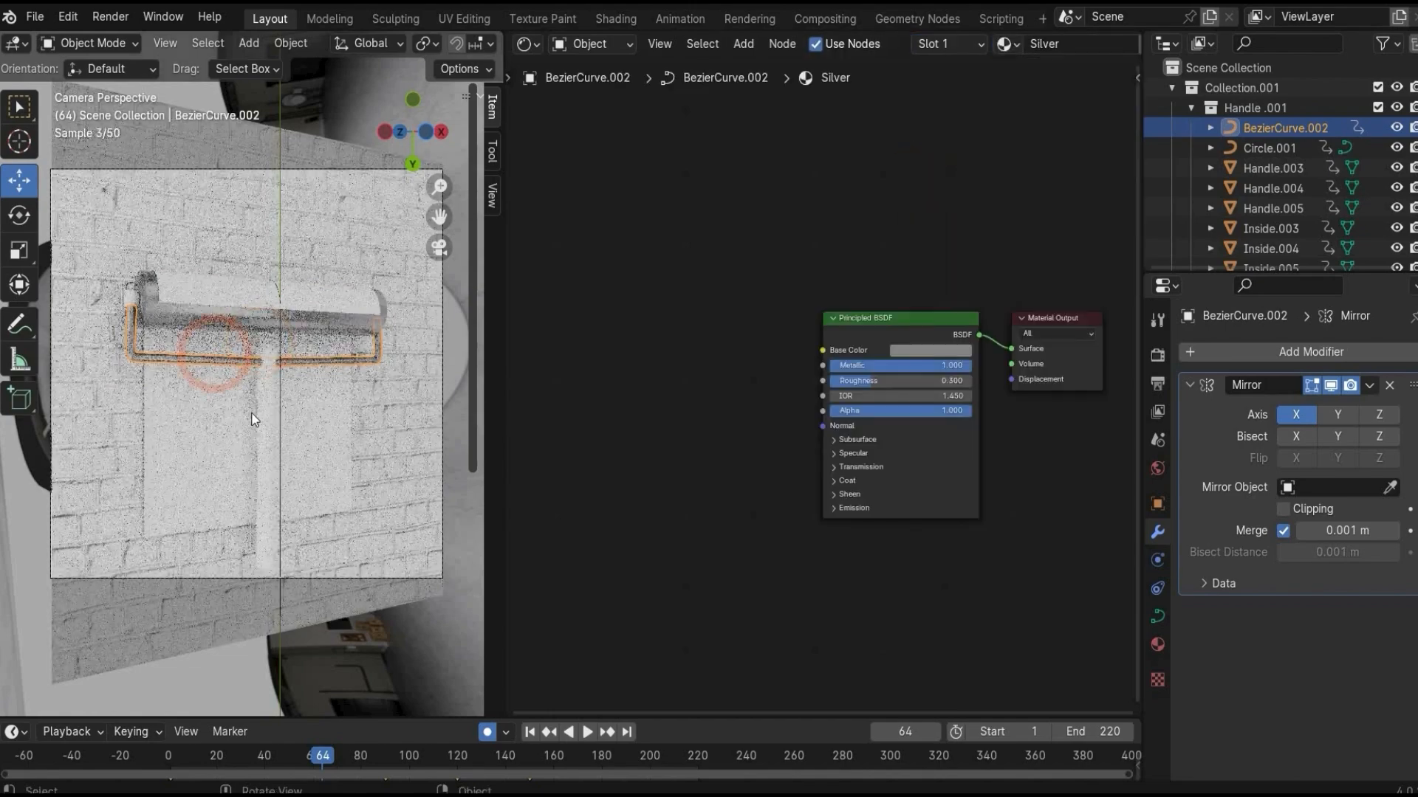
{"action": "left_click", "coordinate": [266, 471]}
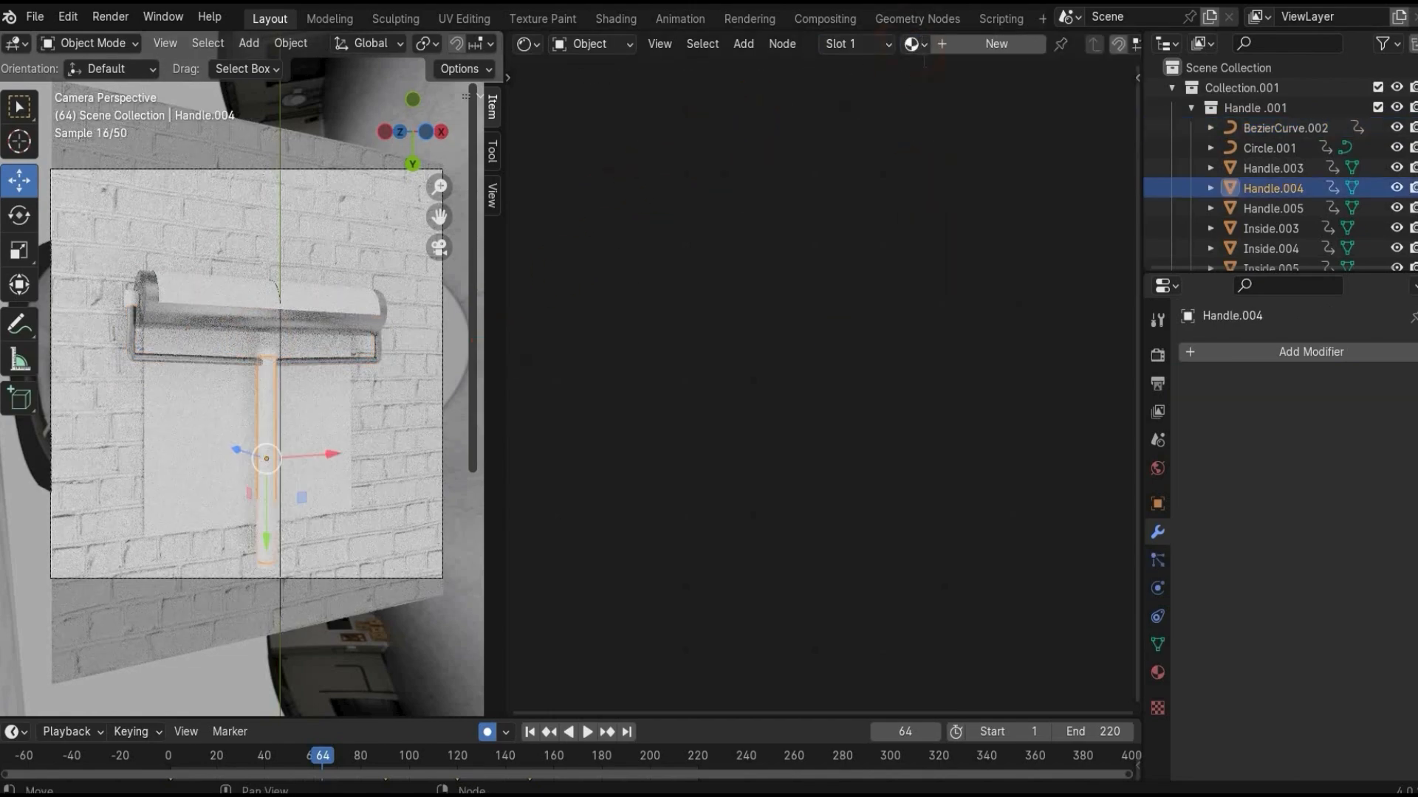
{"action": "left_click", "coordinate": [915, 43]}
{"action": "left_click", "coordinate": [950, 153]}
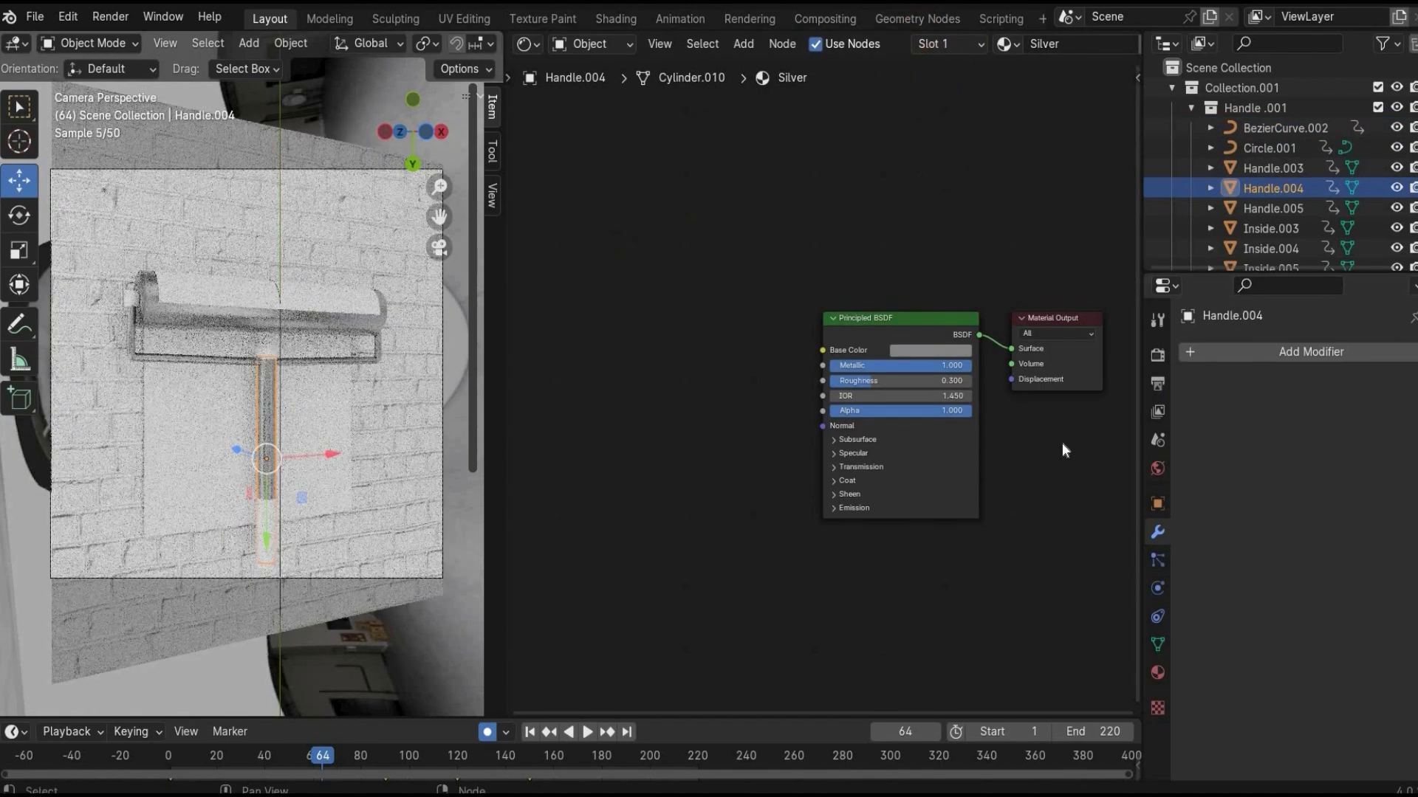
{"action": "middle_click_drag", "start_coordinate": [884, 97], "coordinate": [742, 44]}
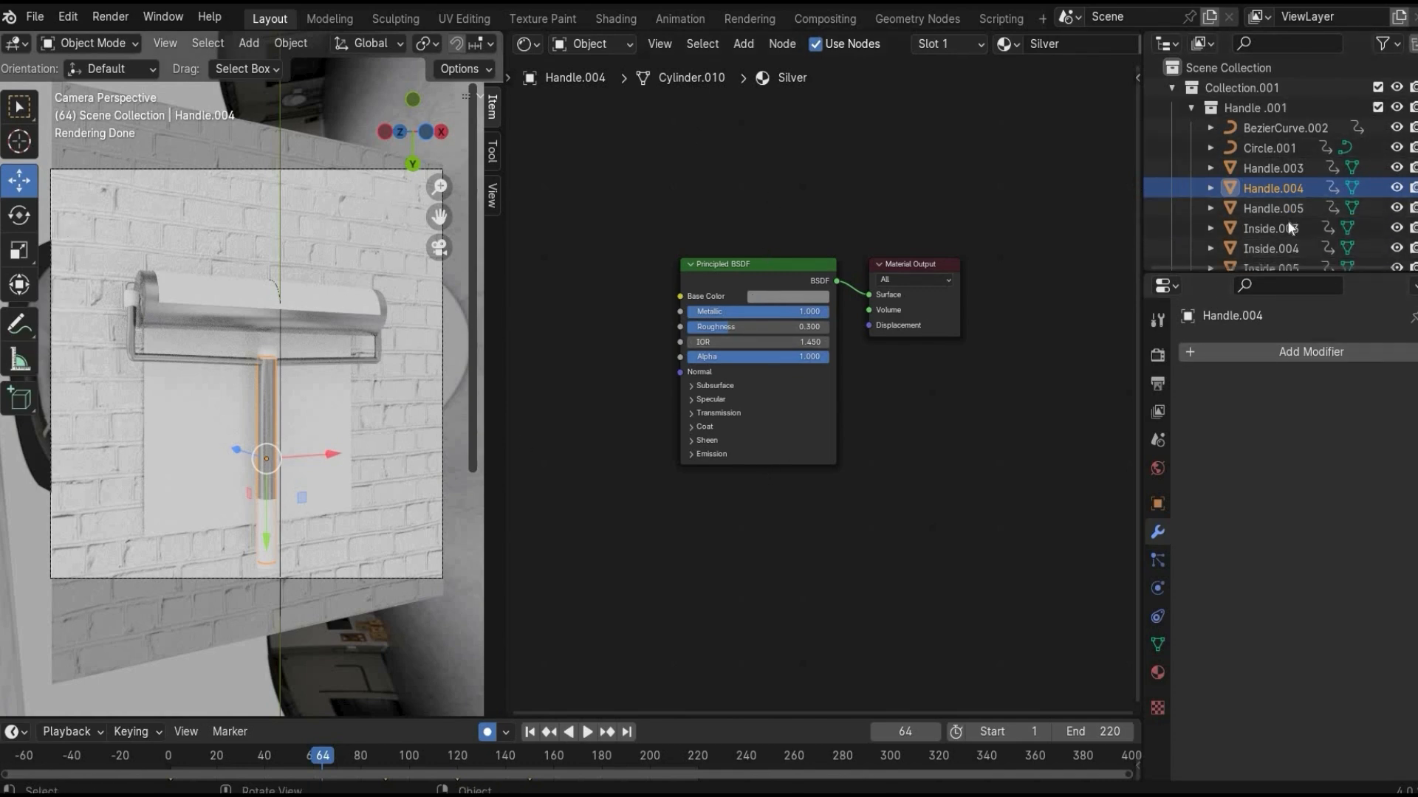
Assign the existing Black material to the sleeve at the roller's end, Inside.005, and the collar atop the handle, Handle.005.
{"action": "scroll", "coordinate": [1266, 201], "scroll_direction": "down", "scroll_amount": 2}
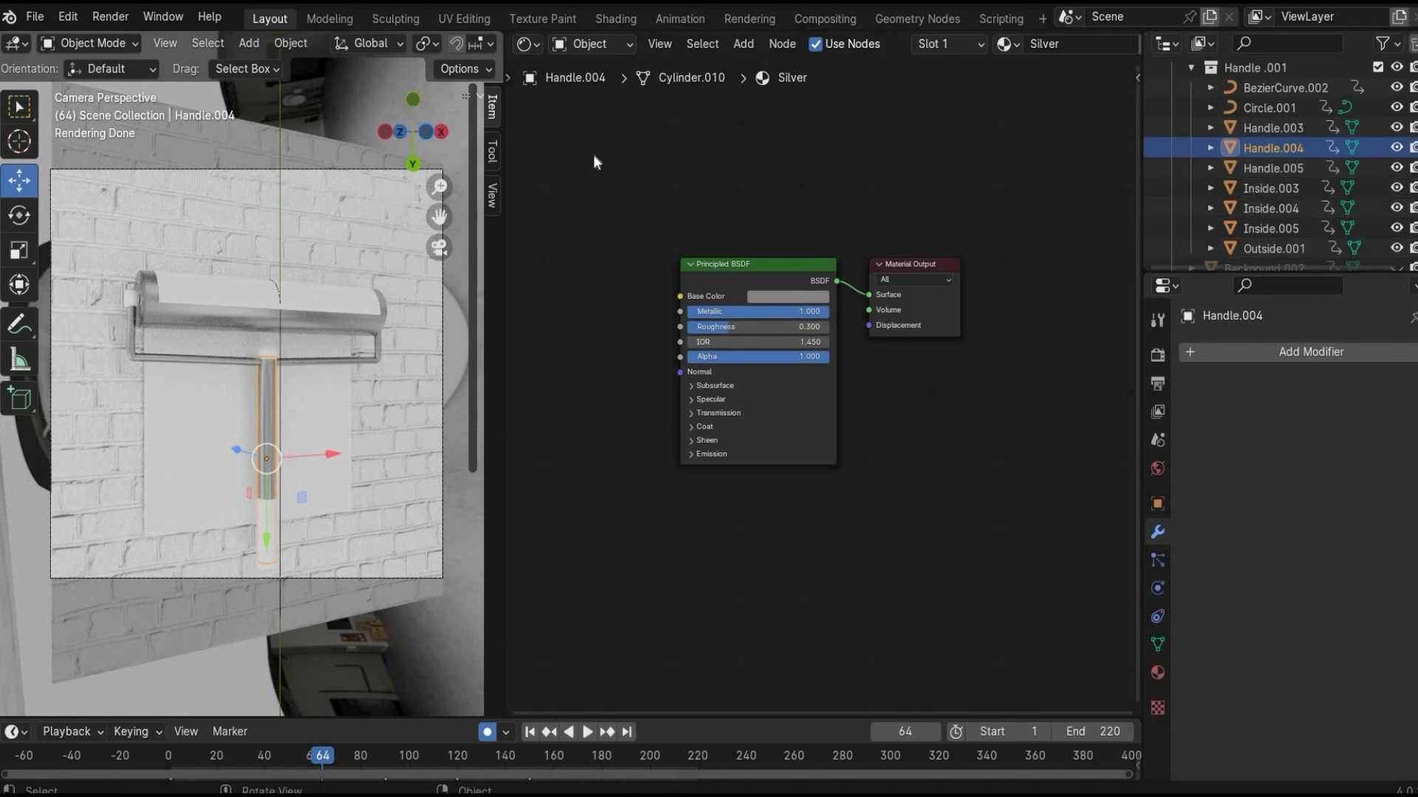
{"action": "left_click", "coordinate": [130, 307]}
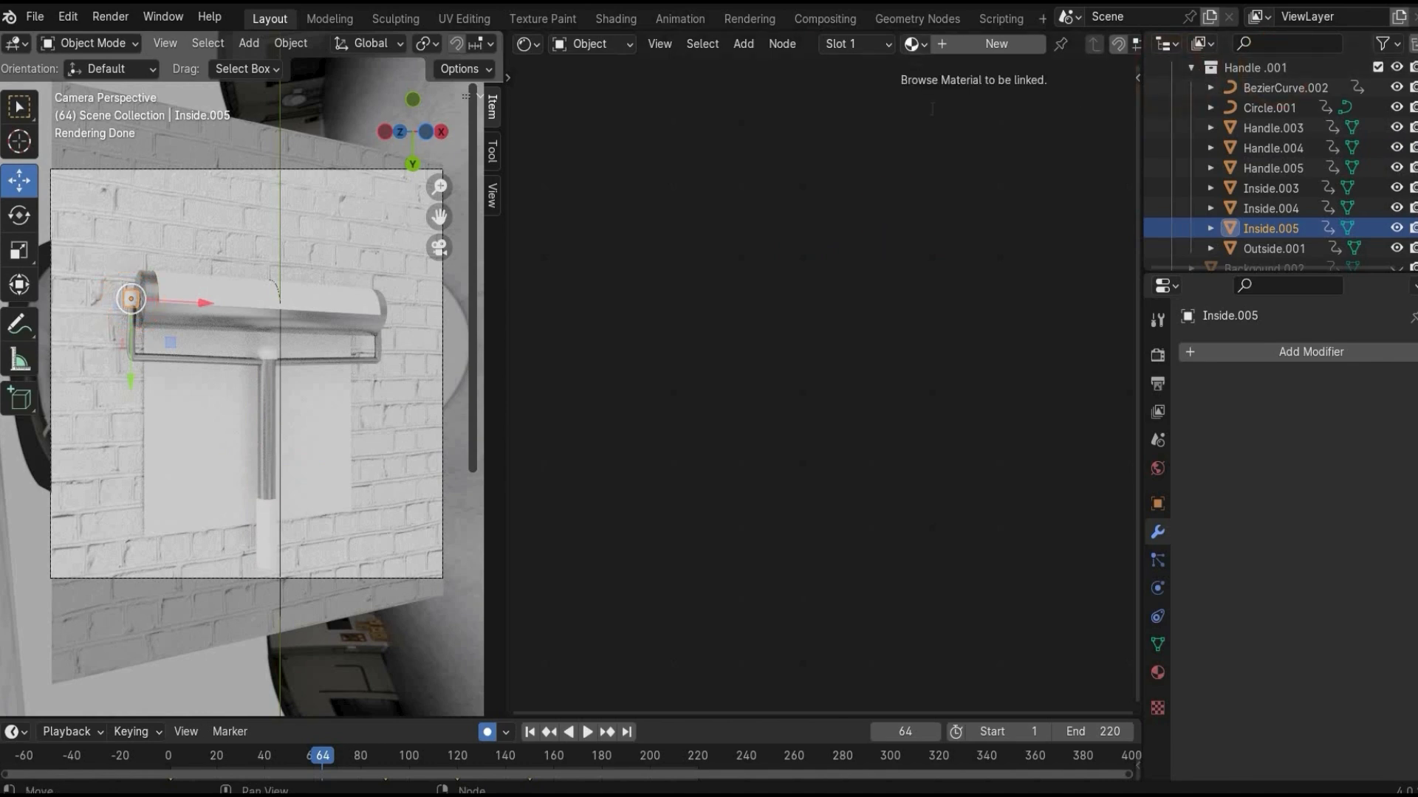
{"action": "left_click", "coordinate": [915, 44]}
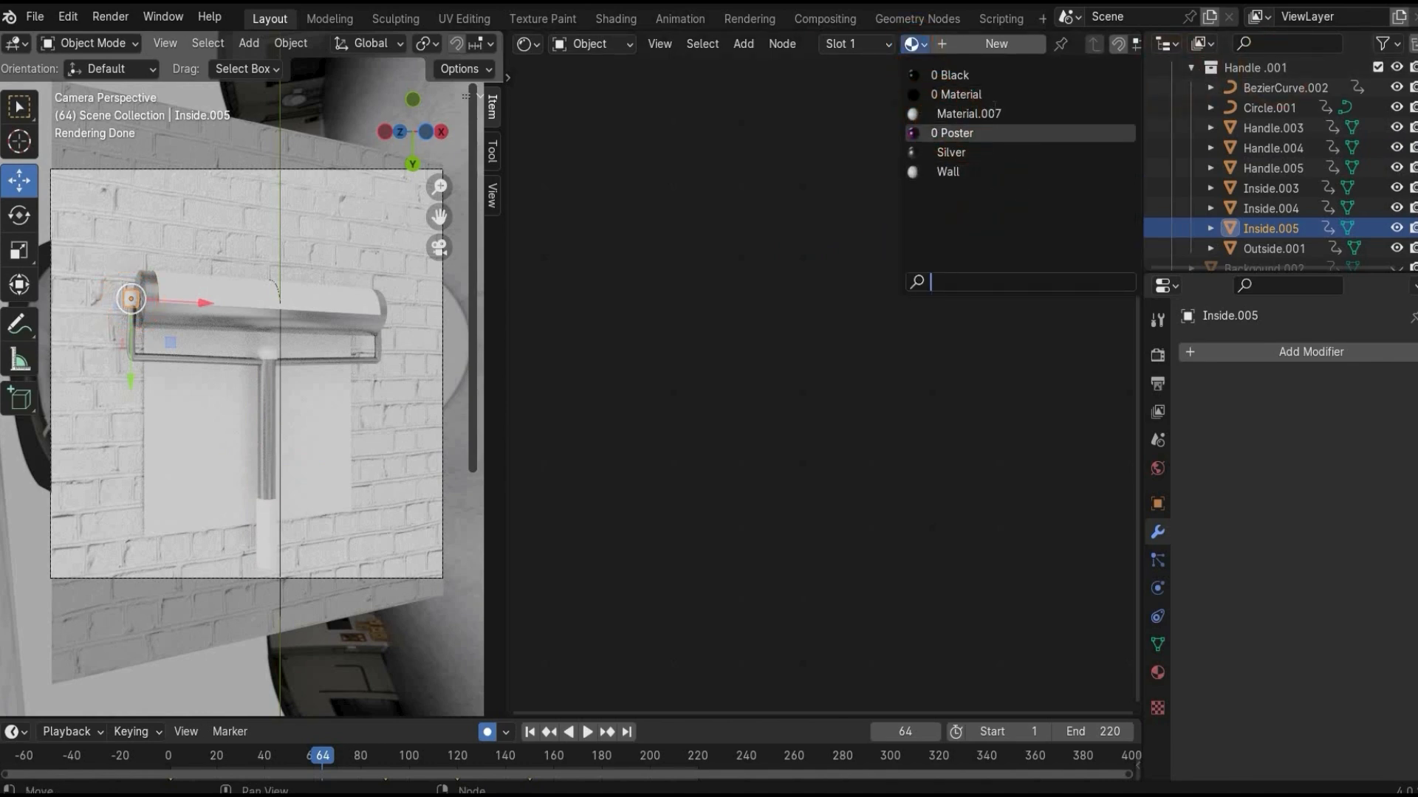
{"action": "left_click", "coordinate": [949, 75]}
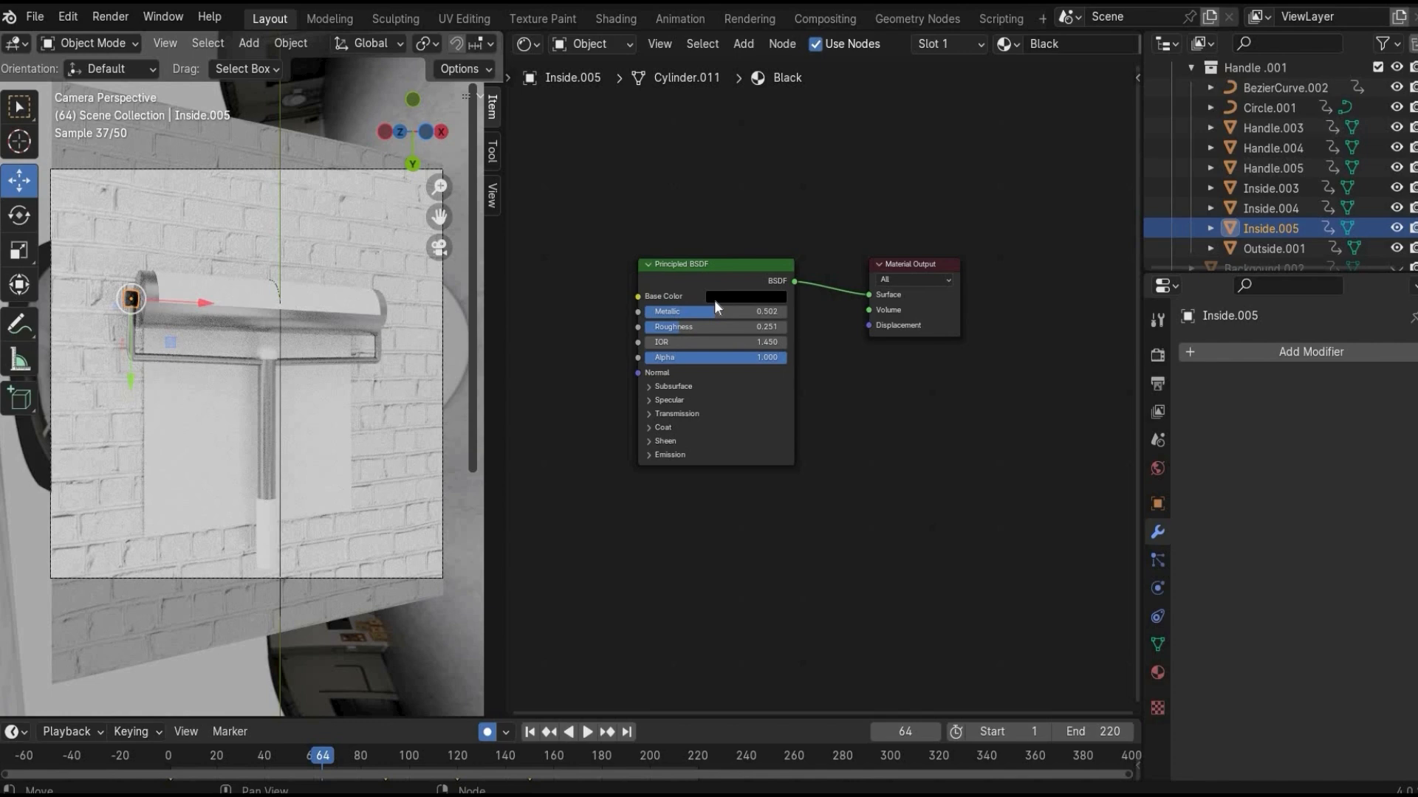
{"action": "left_click", "coordinate": [267, 355]}
{"action": "left_click", "coordinate": [915, 43]}
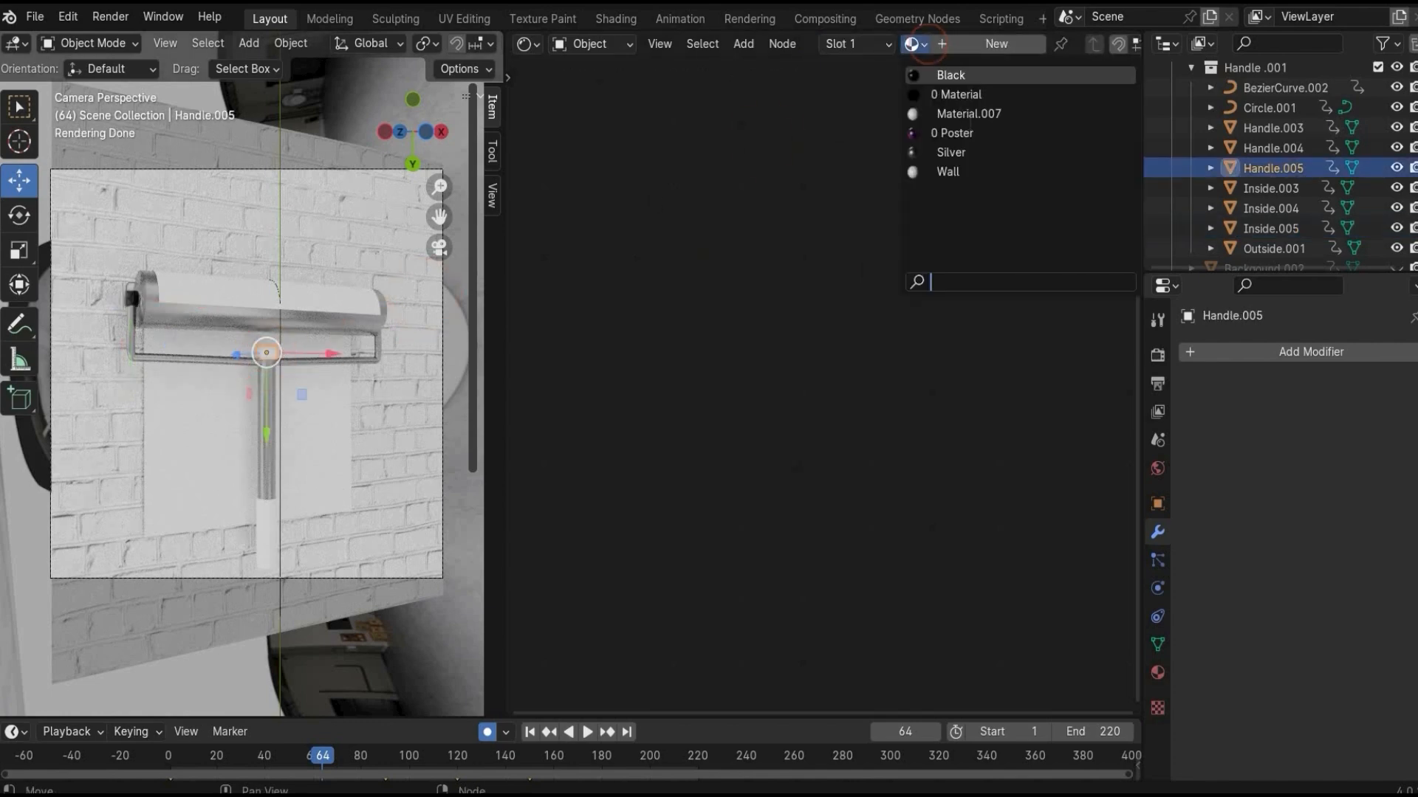
{"action": "left_click", "coordinate": [953, 73]}
Assign the existing Black material to the grip at the handle's lower end, Handle.003.
{"action": "left_click", "coordinate": [277, 545]}
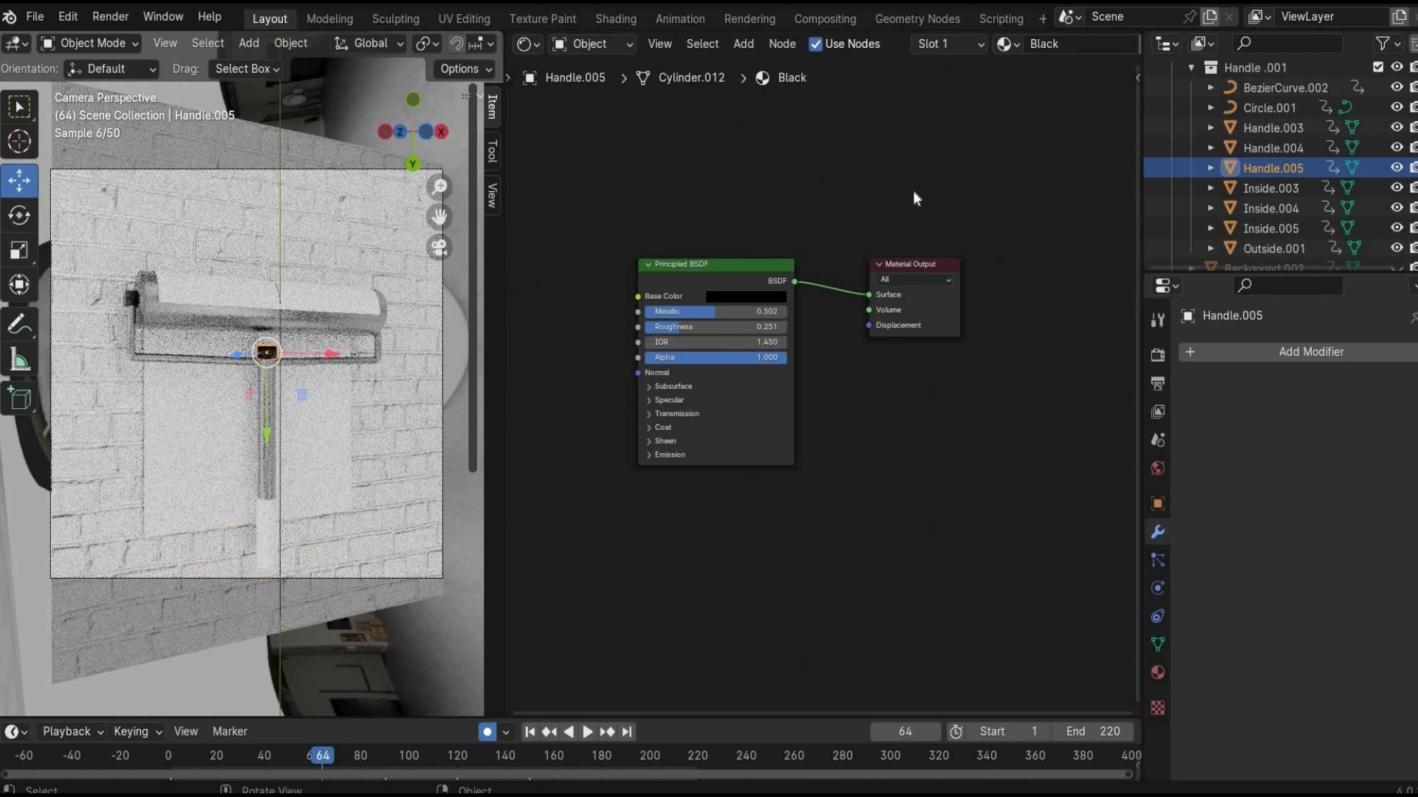
{"action": "left_click", "coordinate": [913, 44]}
{"action": "left_click", "coordinate": [967, 76]}
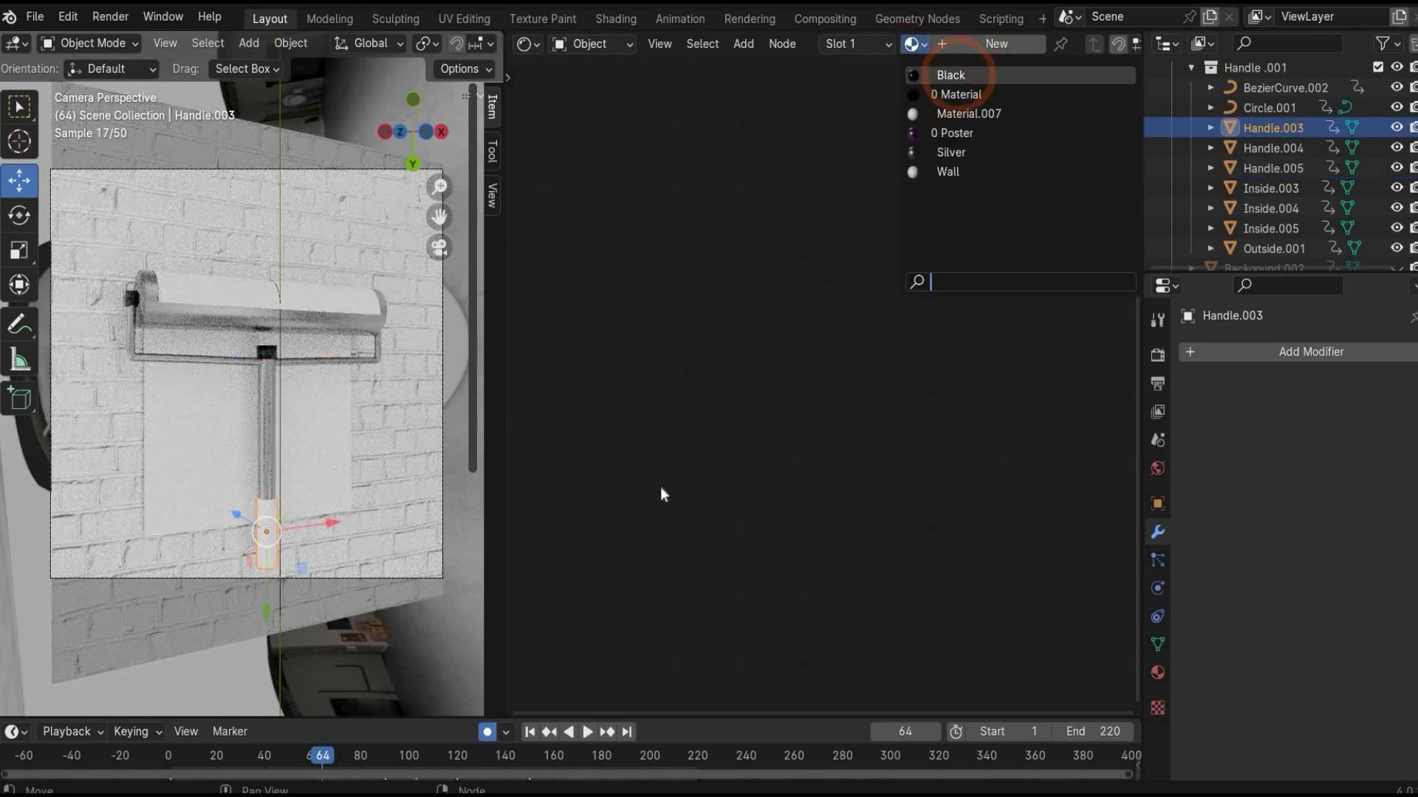
{"action": "left_click", "coordinate": [660, 486]}
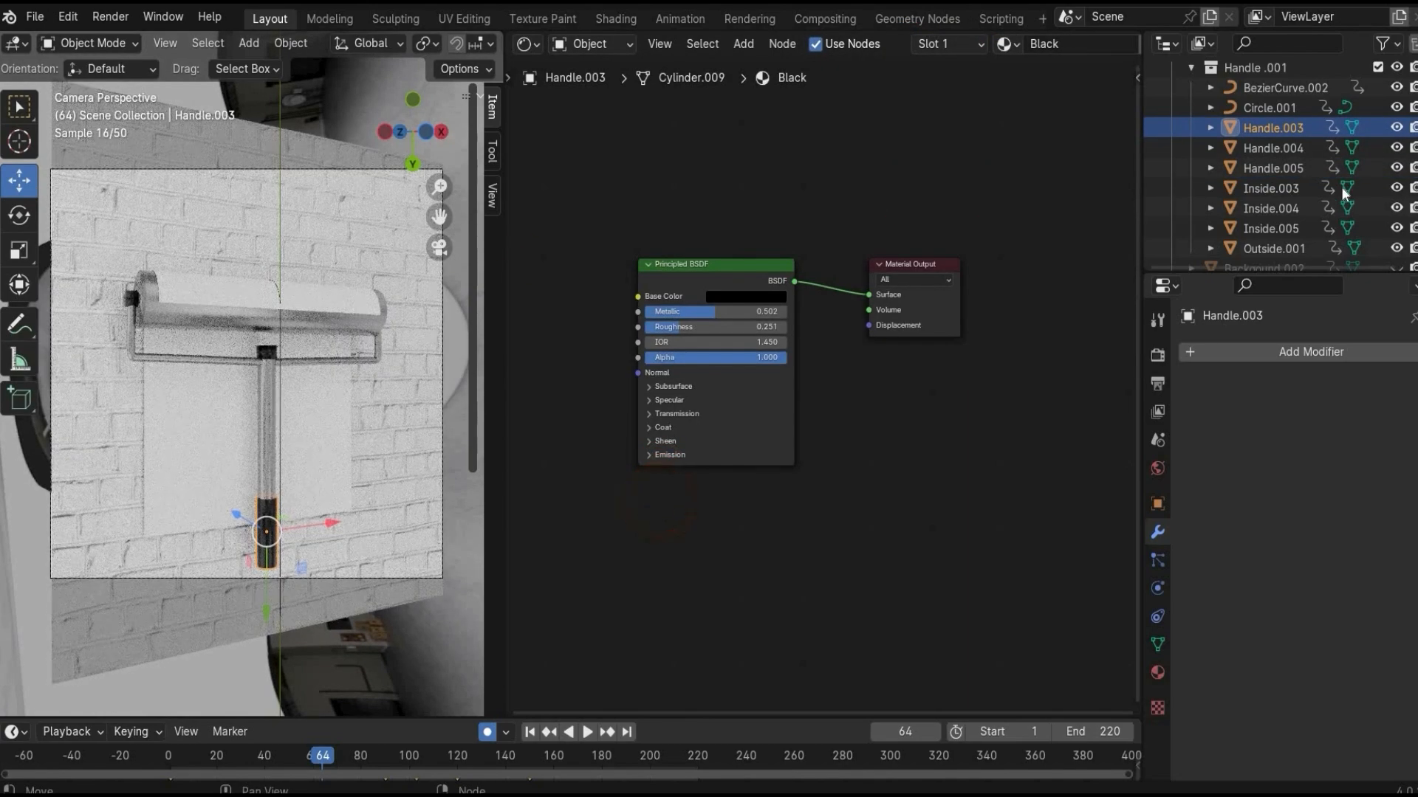
Collapse the Handle .001 collection and assign the existing Poster material to Poster.001.
{"action": "left_click", "coordinate": [1190, 67]}
{"action": "left_click", "coordinate": [1265, 204]}
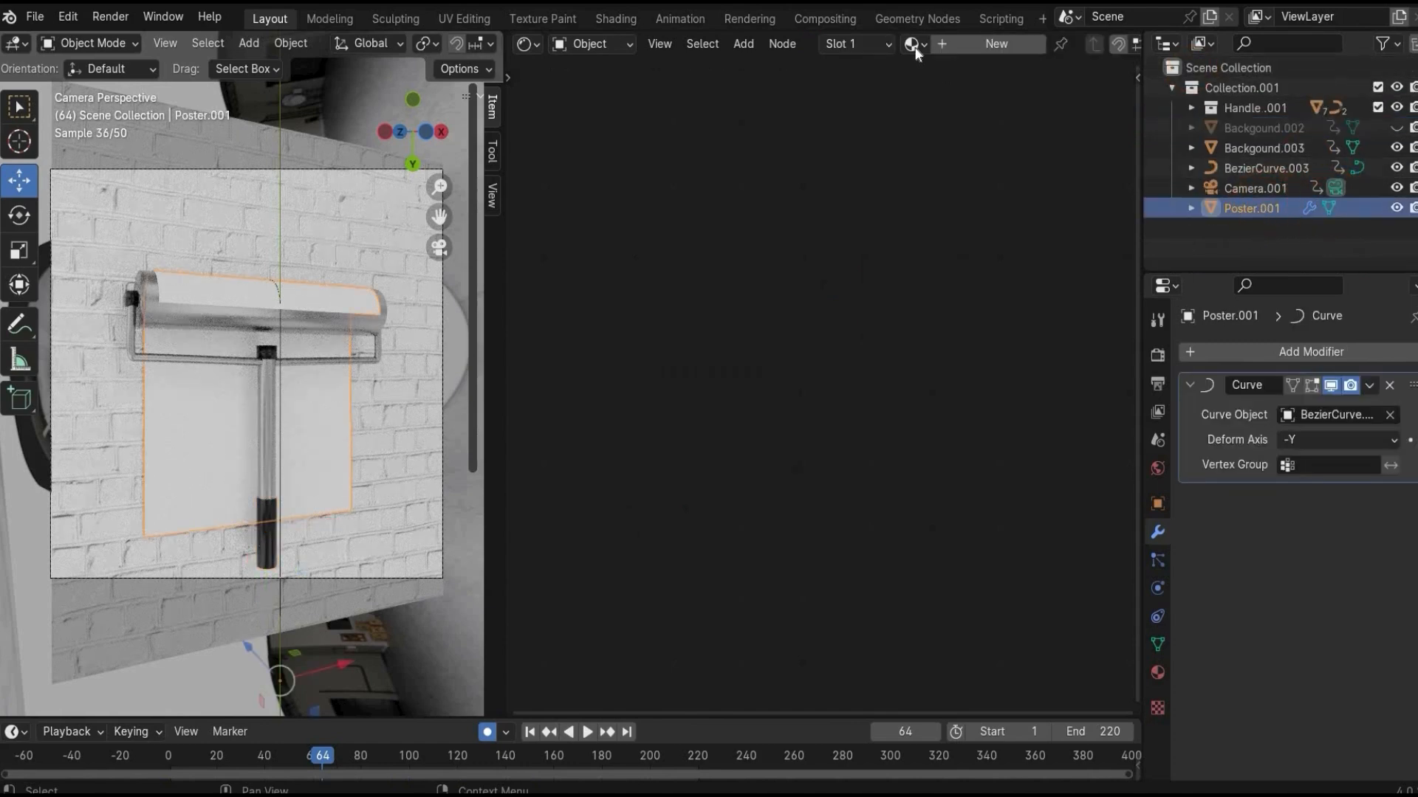
{"action": "left_click", "coordinate": [914, 44]}
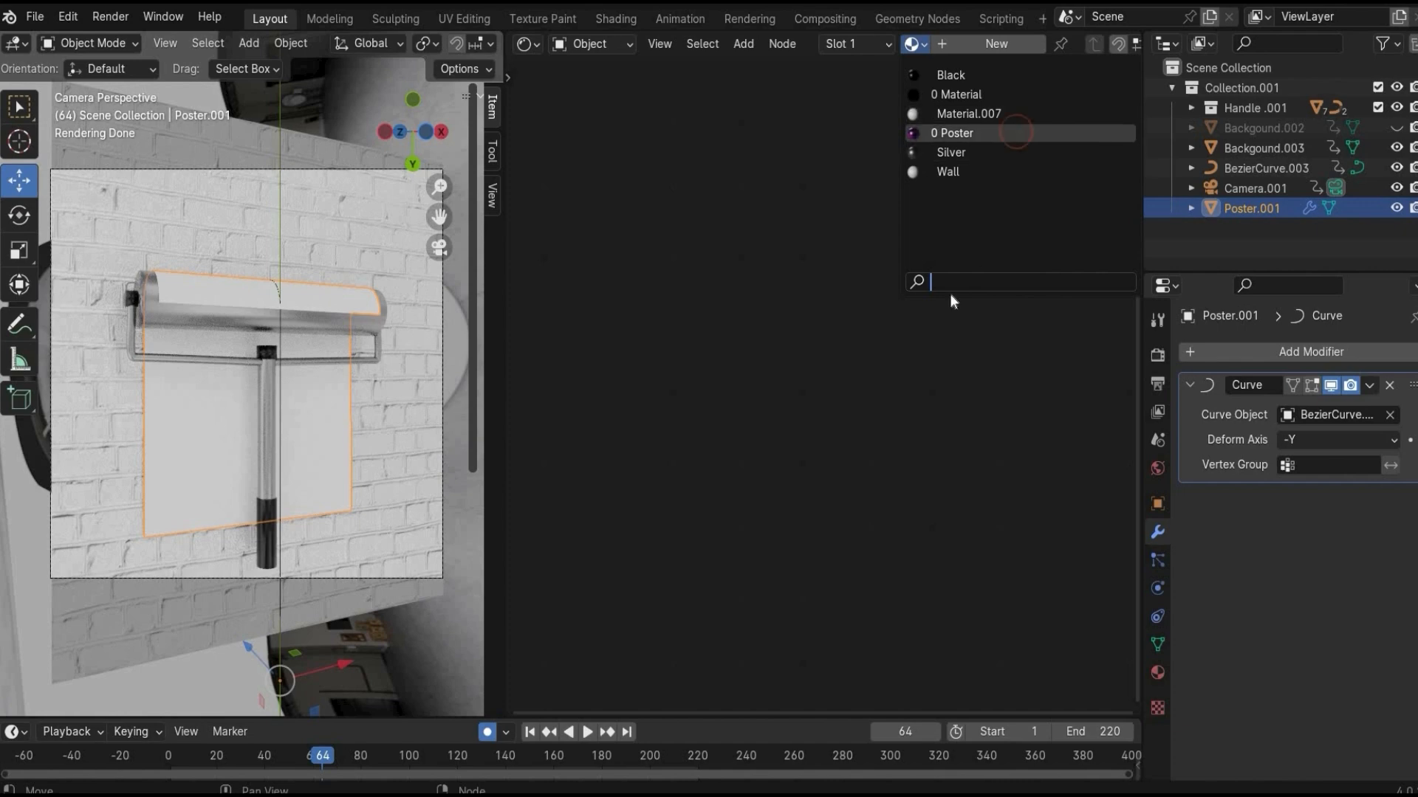
{"action": "left_click", "coordinate": [954, 133]}
{"action": "middle_click_drag", "start_coordinate": [884, 363], "coordinate": [1016, 381]}
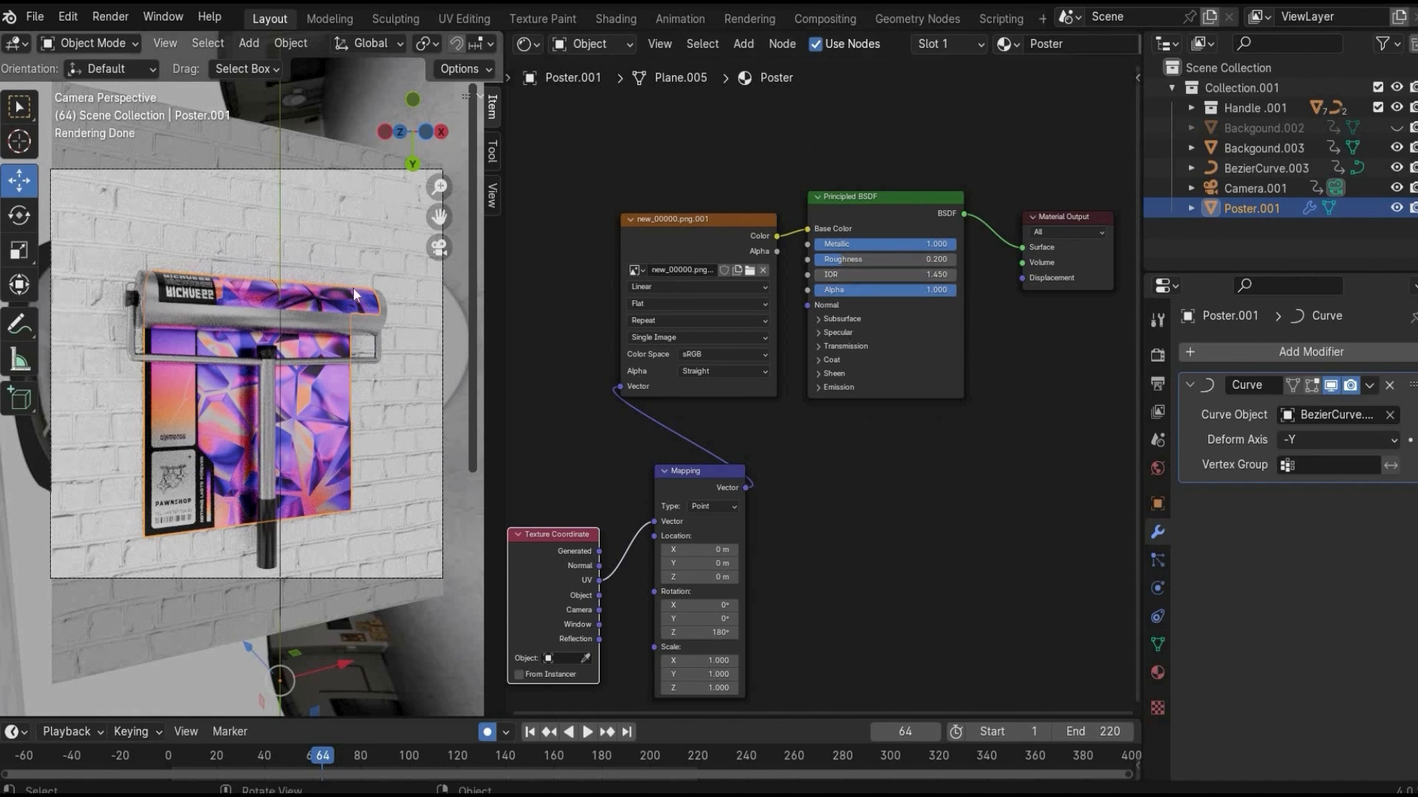
Examine the Poster material's image texture node and the Mapping node's rotation settings.
{"action": "left_click", "coordinate": [672, 243]}
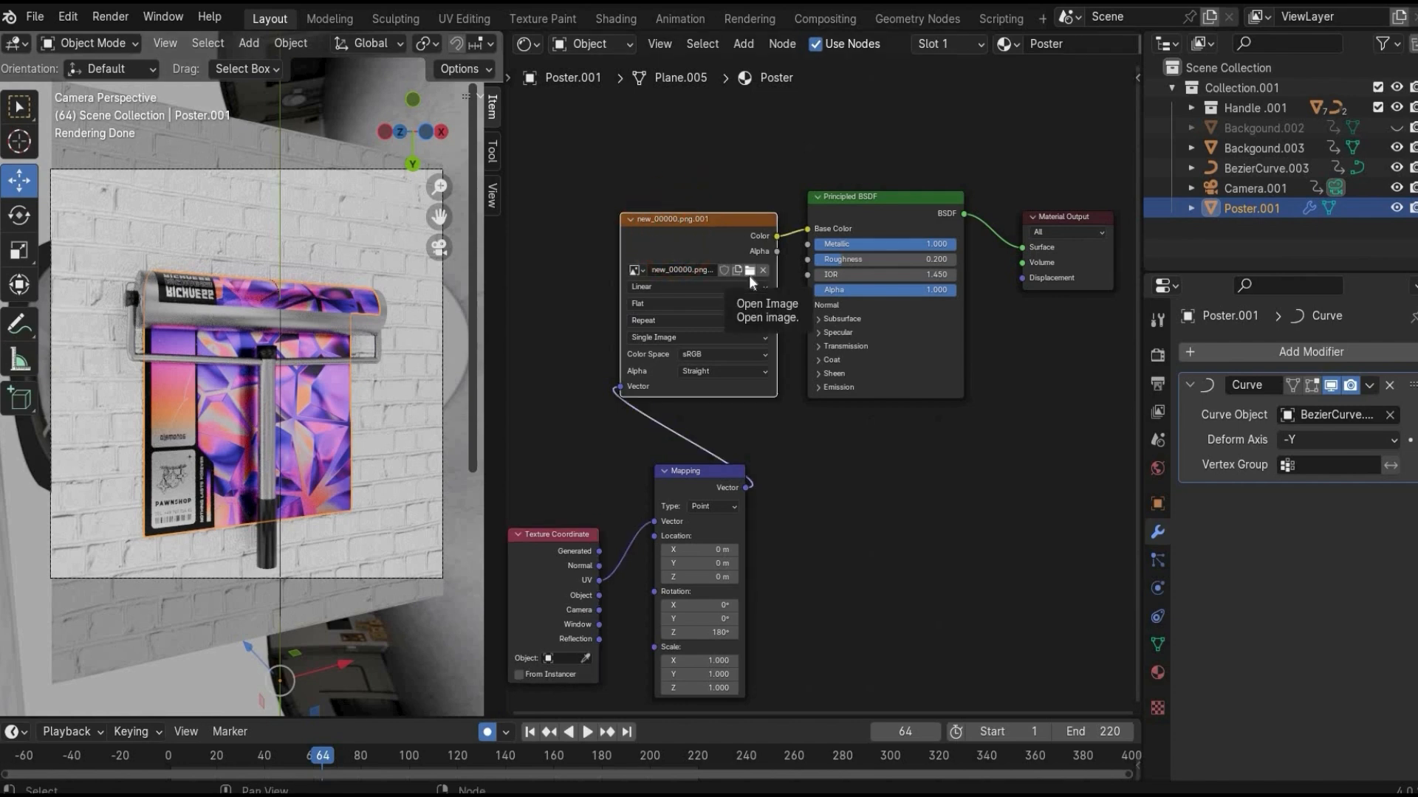
{"action": "middle_click_drag", "start_coordinate": [742, 501], "coordinate": [834, 380]}
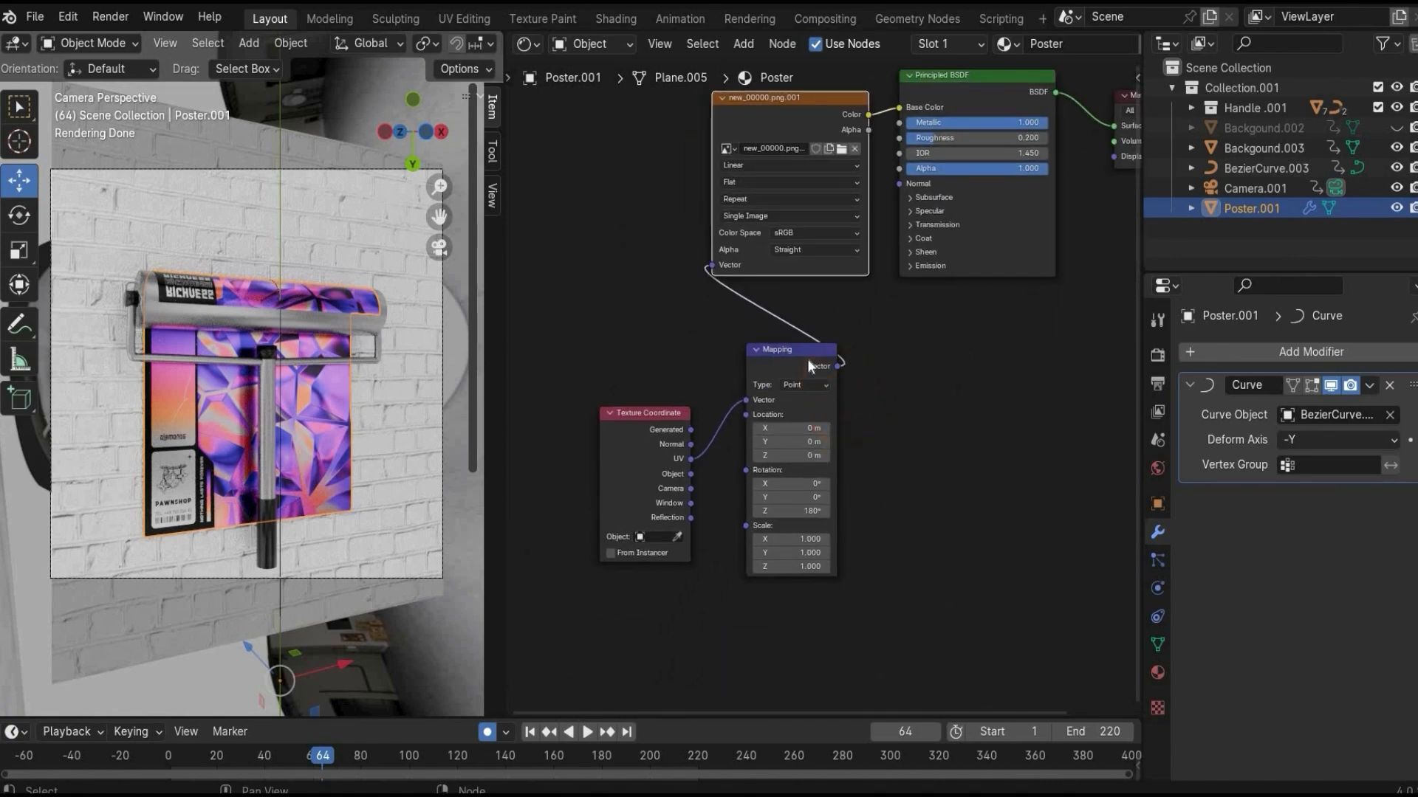
{"action": "mouse_move", "coordinate": [798, 506]}
{"action": "left_mouse_down"}
{"action": "mouse_move", "coordinate": [783, 505]}
{"action": "mouse_move", "coordinate": [798, 506]}
{"action": "left_mouse_up"}
{"action": "key", "text": "ctrl+z"}
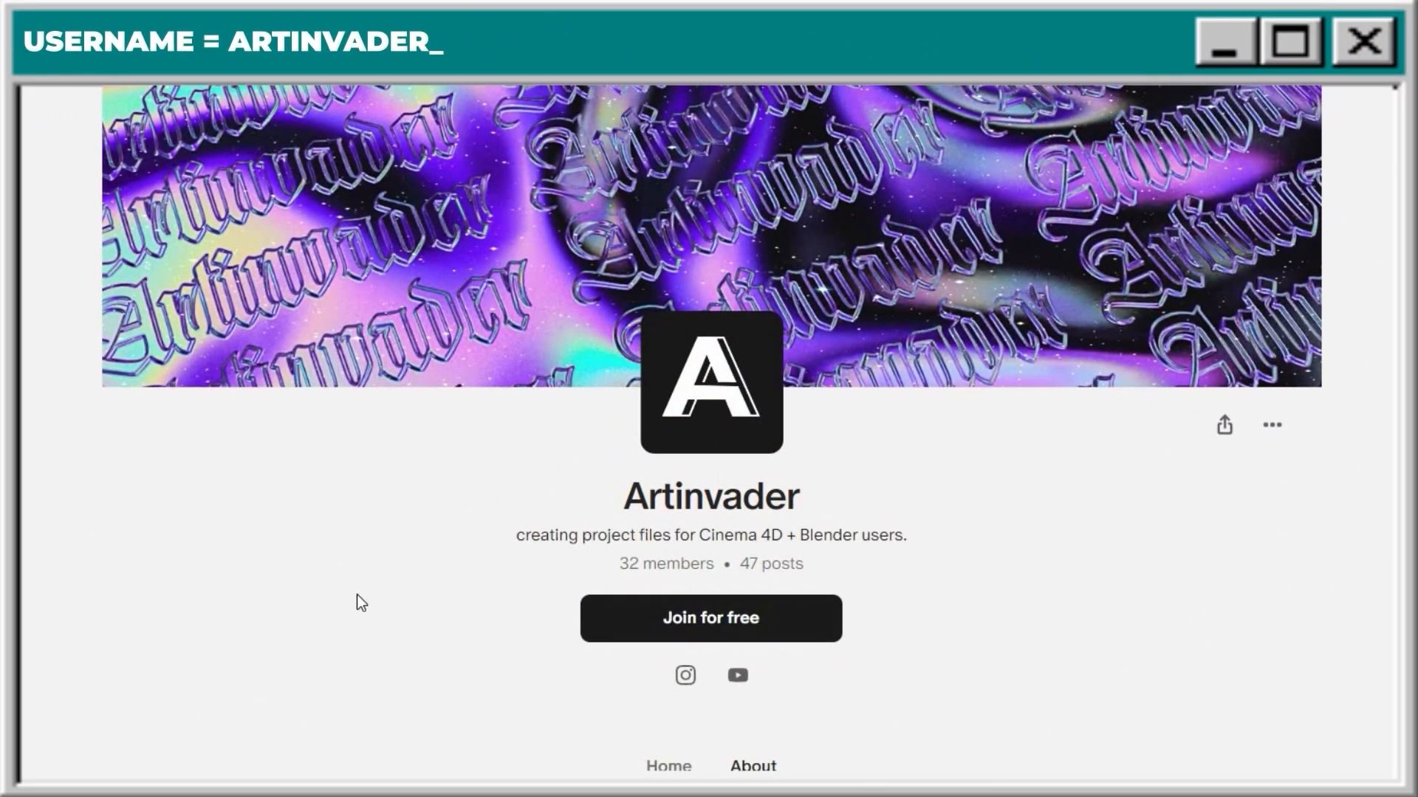
Switch to the browser and look through the Artinvader page offering Cinema 4D and Blender project files.
{"action": "scroll", "coordinate": [357, 602], "scroll_direction": "down", "scroll_amount": 8}
{"action": "scroll", "coordinate": [357, 598], "scroll_direction": "down", "scroll_amount": 3}
{"action": "scroll", "coordinate": [358, 600], "scroll_direction": "up", "scroll_amount": 1}
{"action": "scroll", "coordinate": [358, 595], "scroll_direction": "down", "scroll_amount": 2}
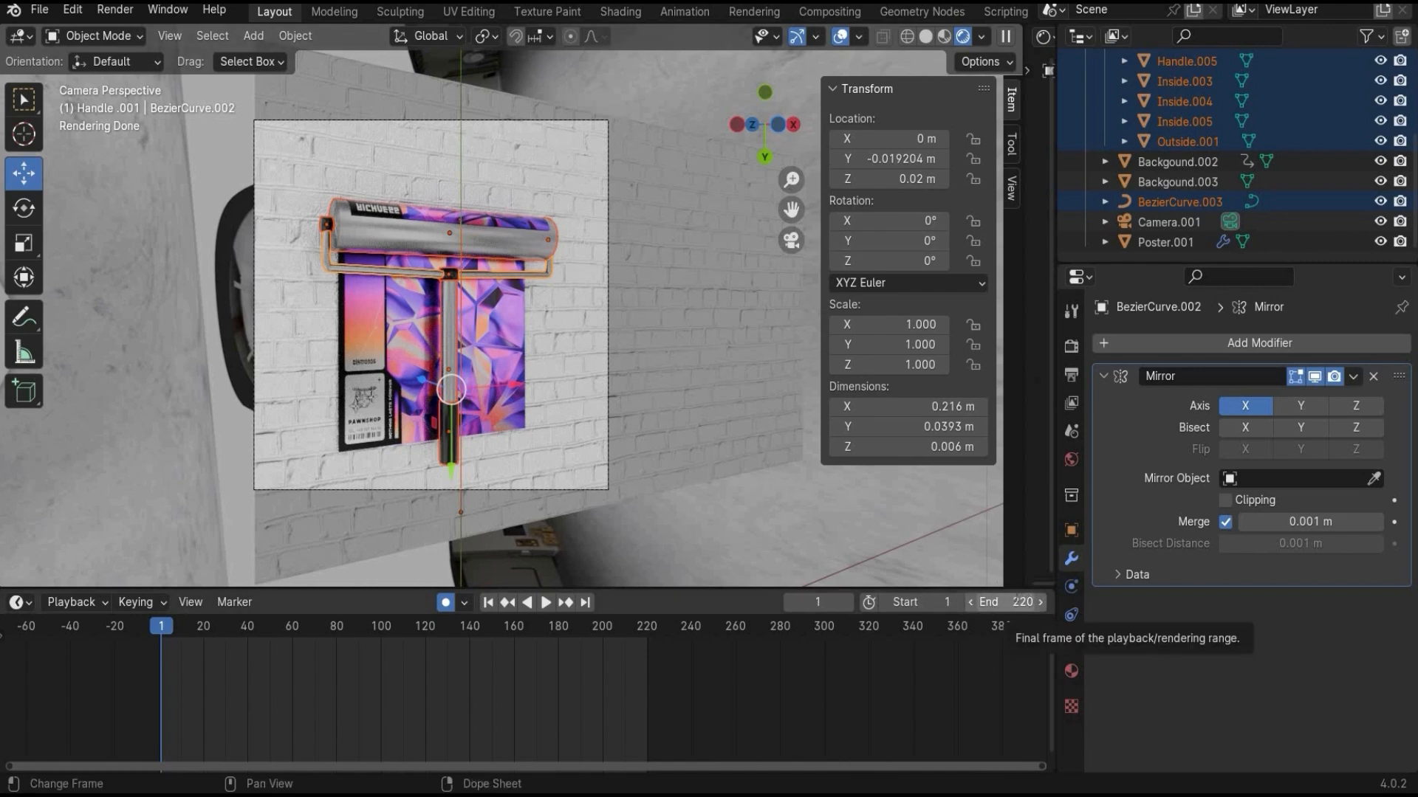
Set the animation's end frame to 220 and go to frame 2 with Auto Keying enabled.
{"action": "left_click", "coordinate": [1016, 600]}
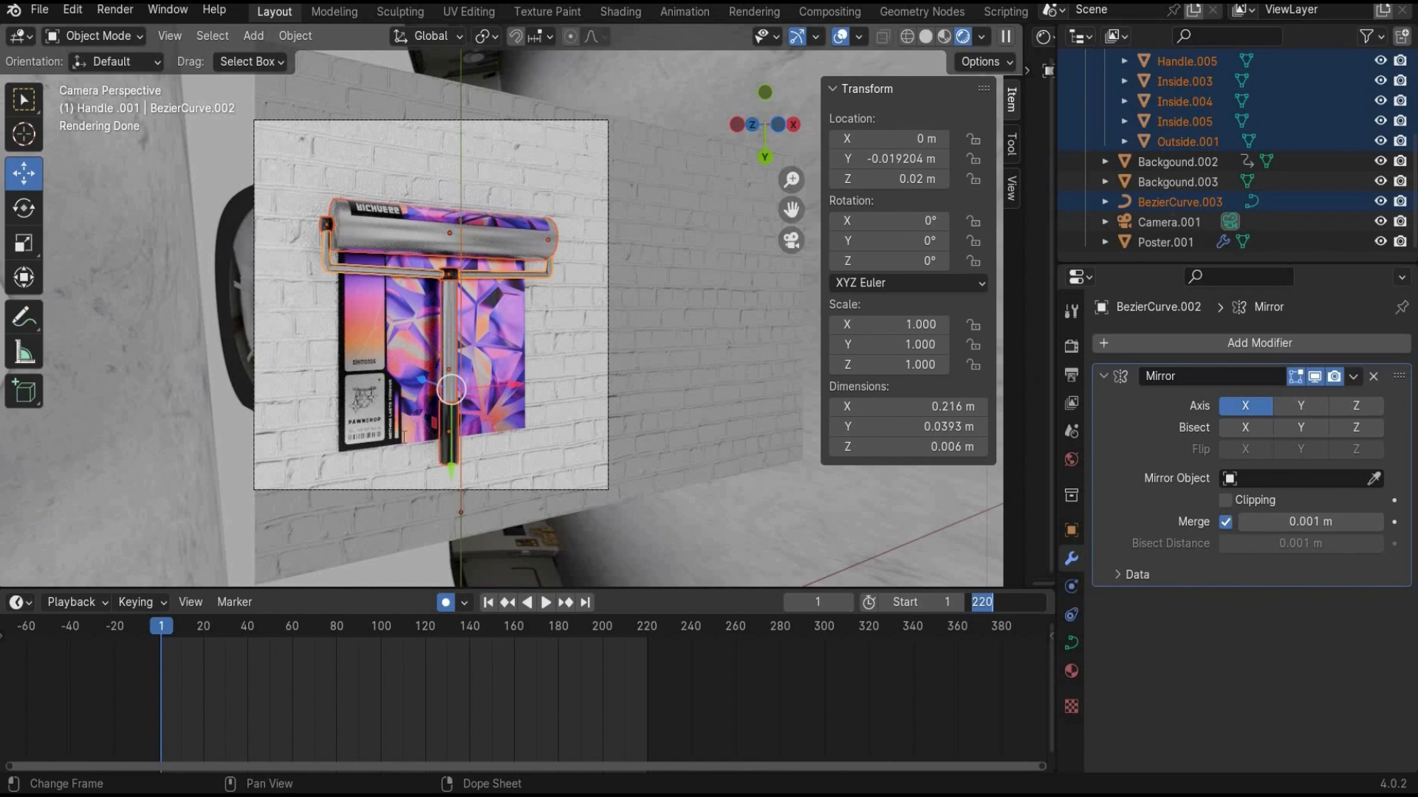
{"action": "key", "text": "Return"}
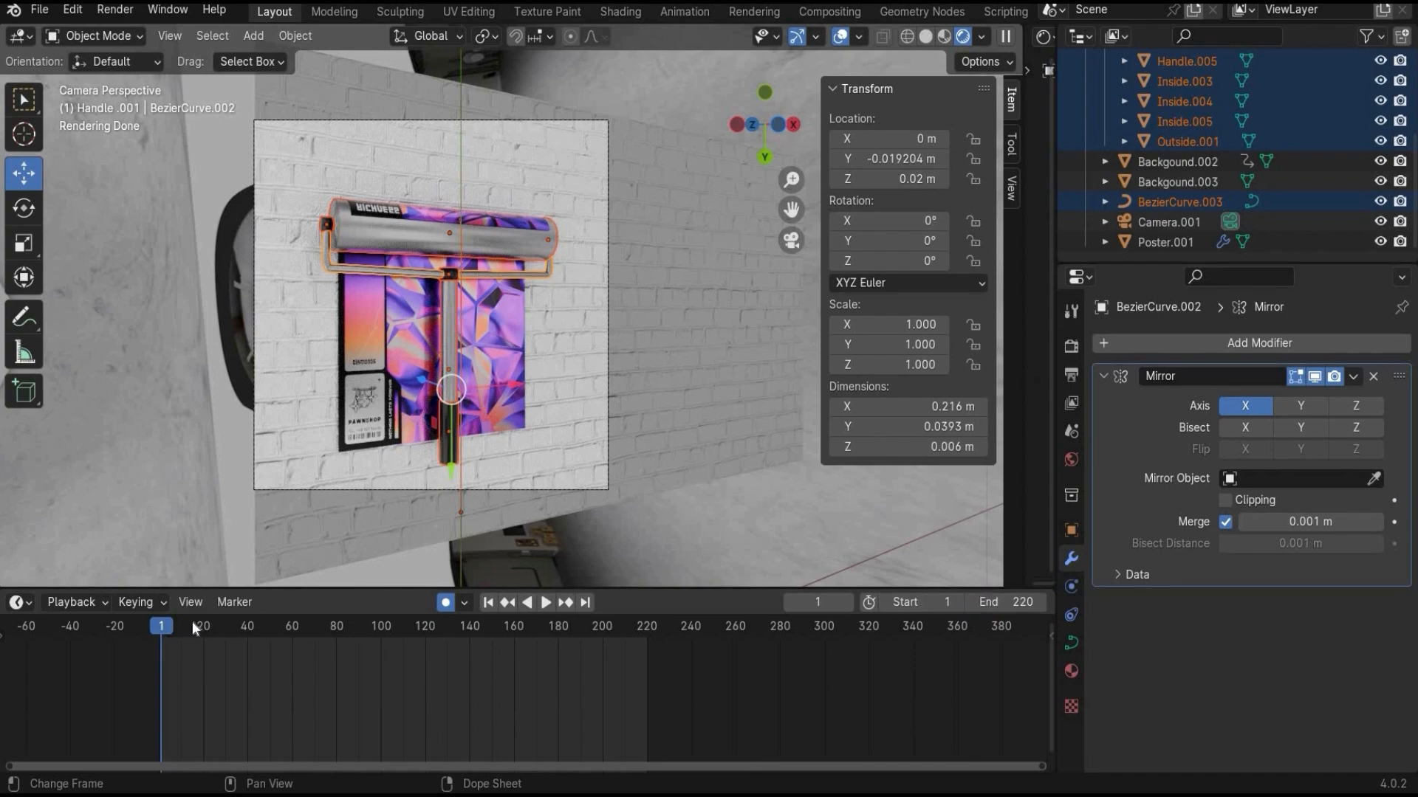
{"action": "key", "text": "space"}
{"action": "left_click_drag", "start_coordinate": [192, 628], "coordinate": [160, 626]}
{"action": "key", "text": "space"}
{"action": "left_click", "coordinate": [448, 604]}
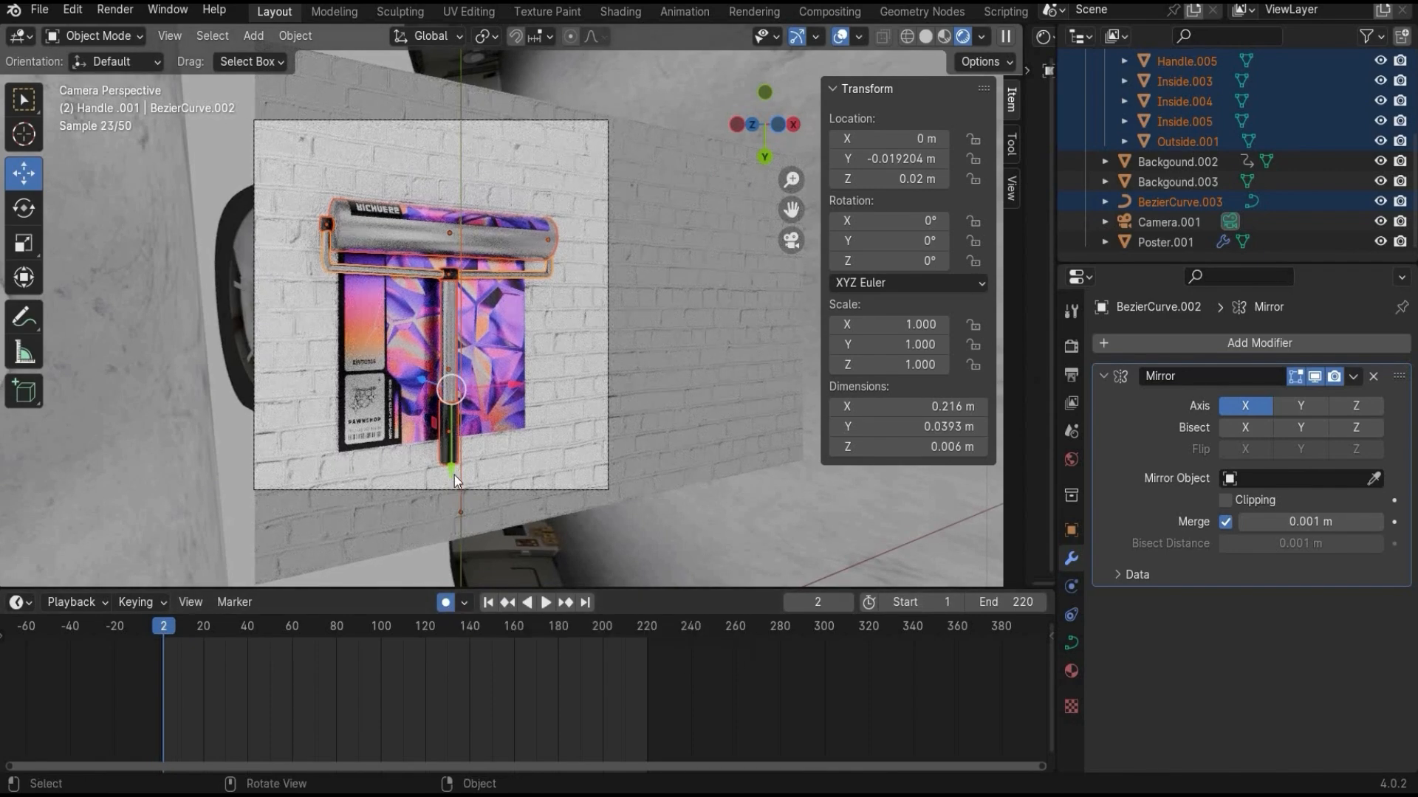
{"action": "left_click_drag", "start_coordinate": [454, 479], "coordinate": [454, 479]}
{"action": "key", "text": "x"}
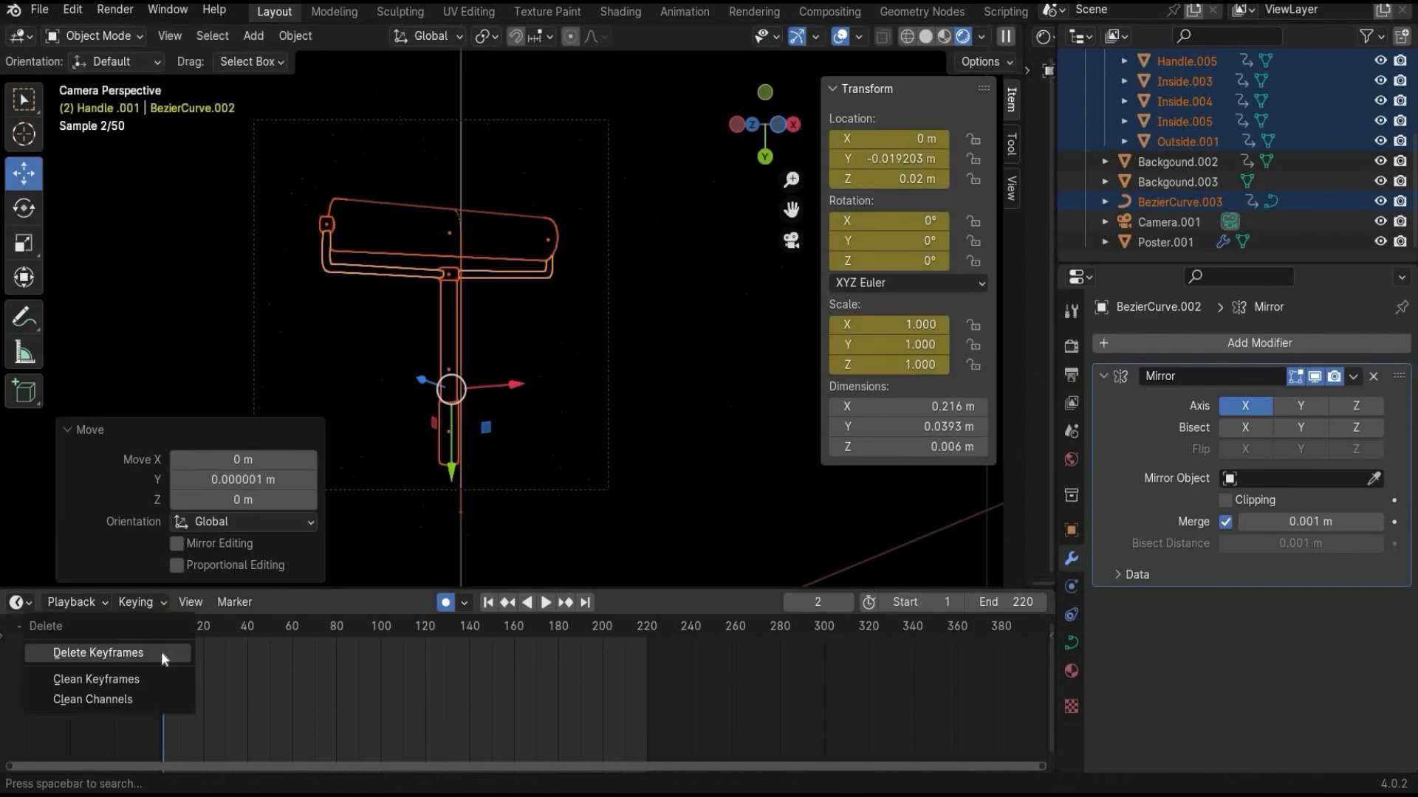
{"action": "left_click", "coordinate": [161, 651]}
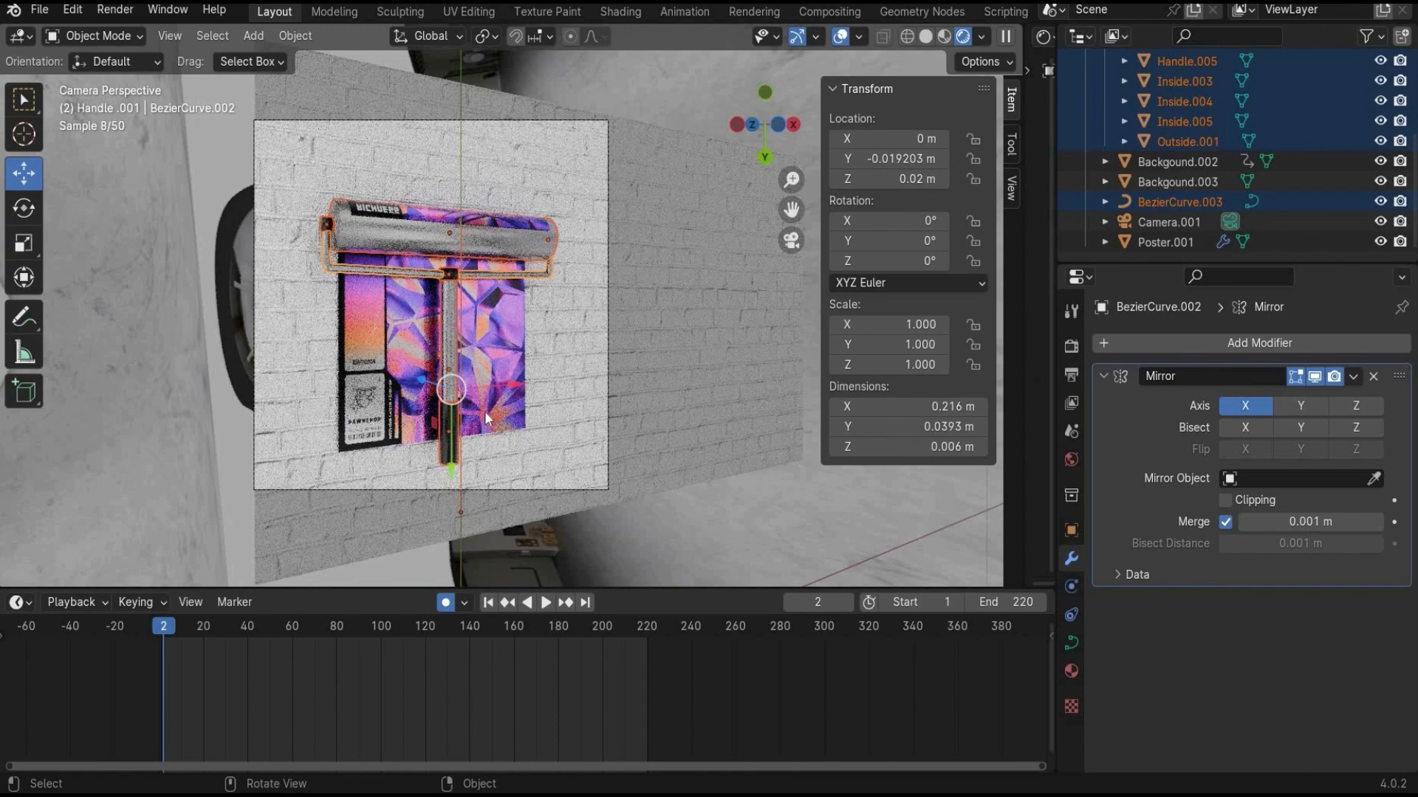
Keyframe the roller and BezierCurve.003 moved 0.2481 m along Y at frame 2, and slid up over the poster to curve Y about -0.231 m at frame 90.
{"action": "left_click_drag", "start_coordinate": [452, 475], "coordinate": [507, 228]}
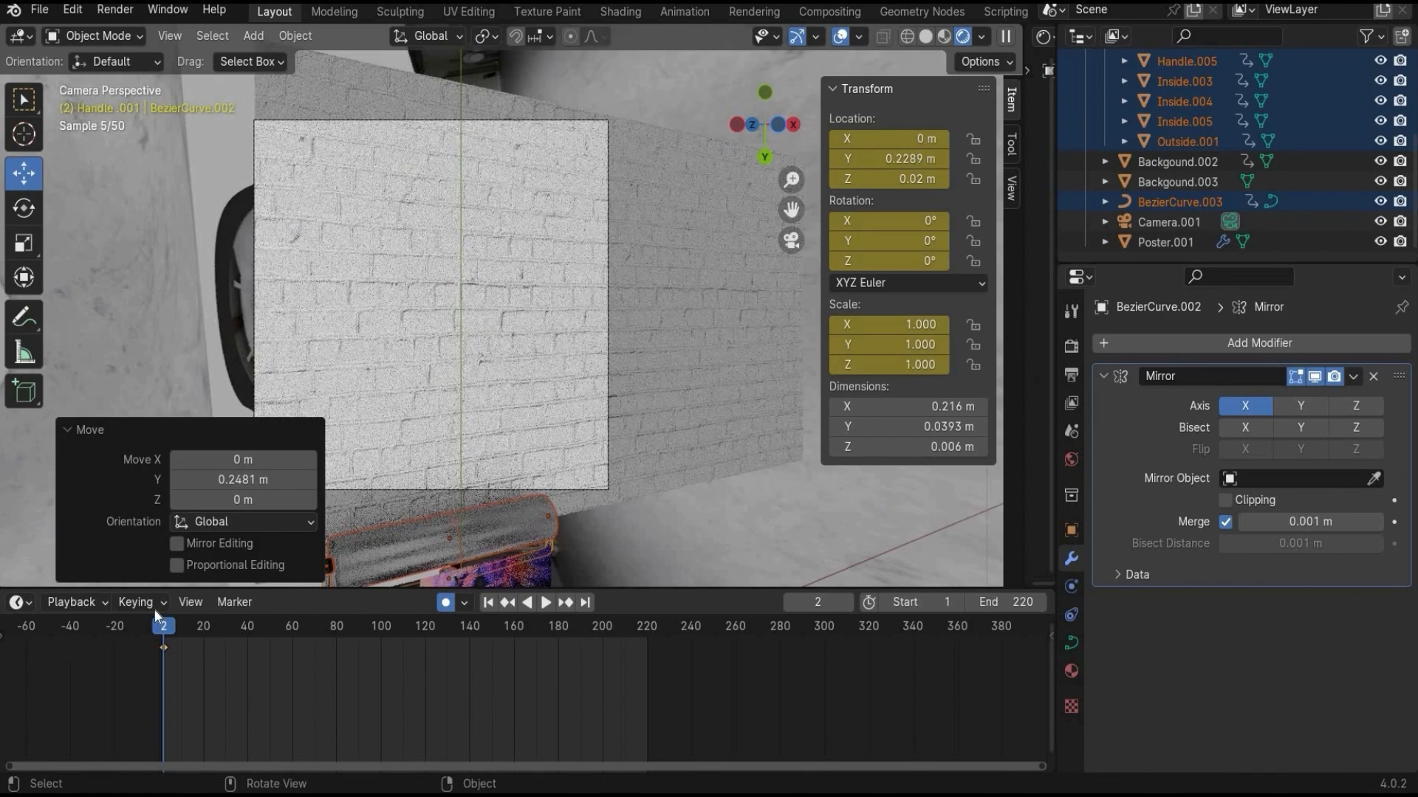
{"action": "left_click_drag", "start_coordinate": [261, 629], "coordinate": [357, 626]}
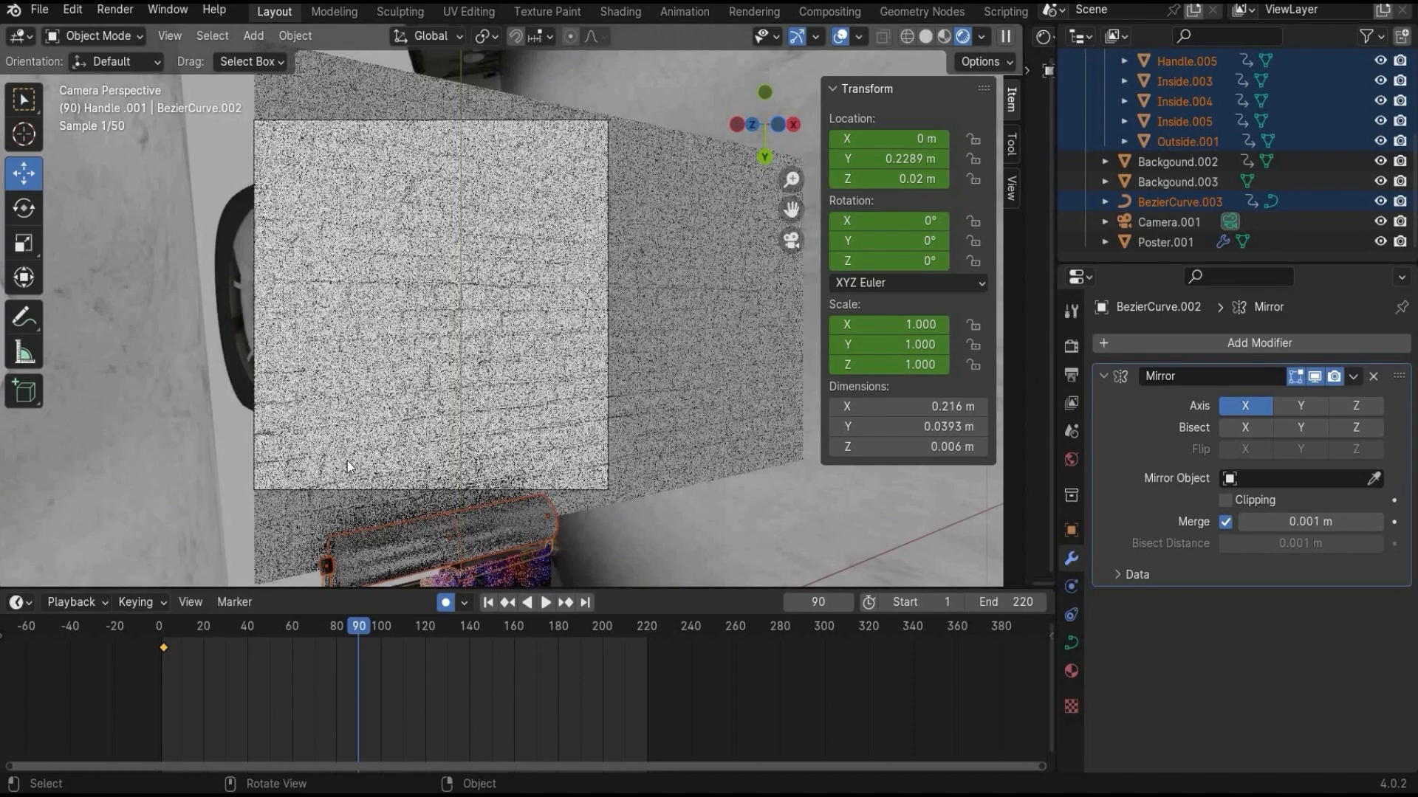
{"action": "scroll", "coordinate": [345, 454], "scroll_direction": "down", "scroll_amount": 2}
{"action": "left_click_drag", "start_coordinate": [478, 555], "coordinate": [465, 340]}
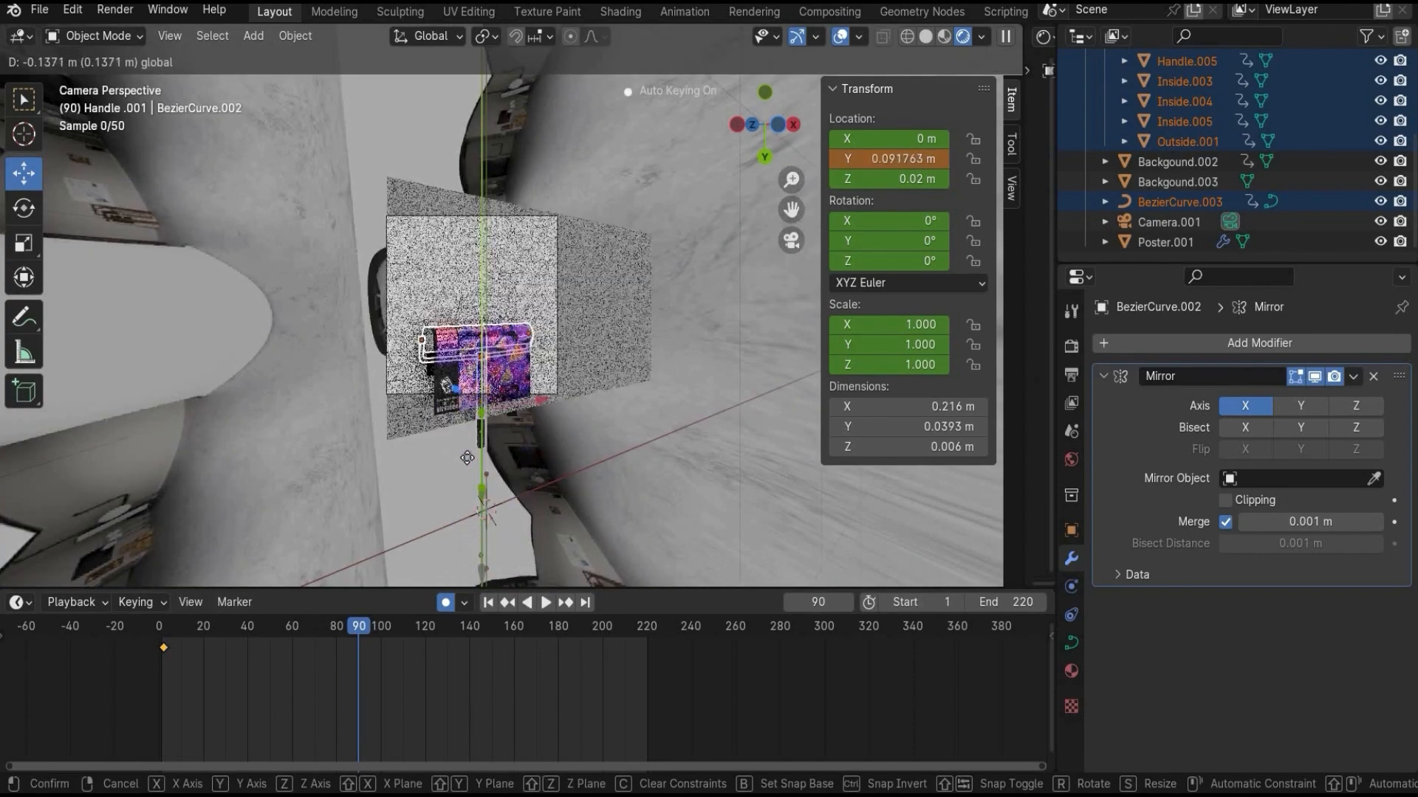
{"action": "scroll", "coordinate": [454, 400], "scroll_direction": "up", "scroll_amount": 4}
At frame 100, keyframe the roller assembly and BezierCurve.003 moved 0.00454 m along Y.
{"action": "mouse_move", "coordinate": [358, 627]}
{"action": "left_mouse_down"}
{"action": "mouse_move", "coordinate": [167, 675]}
{"action": "mouse_move", "coordinate": [359, 646]}
{"action": "left_mouse_up"}
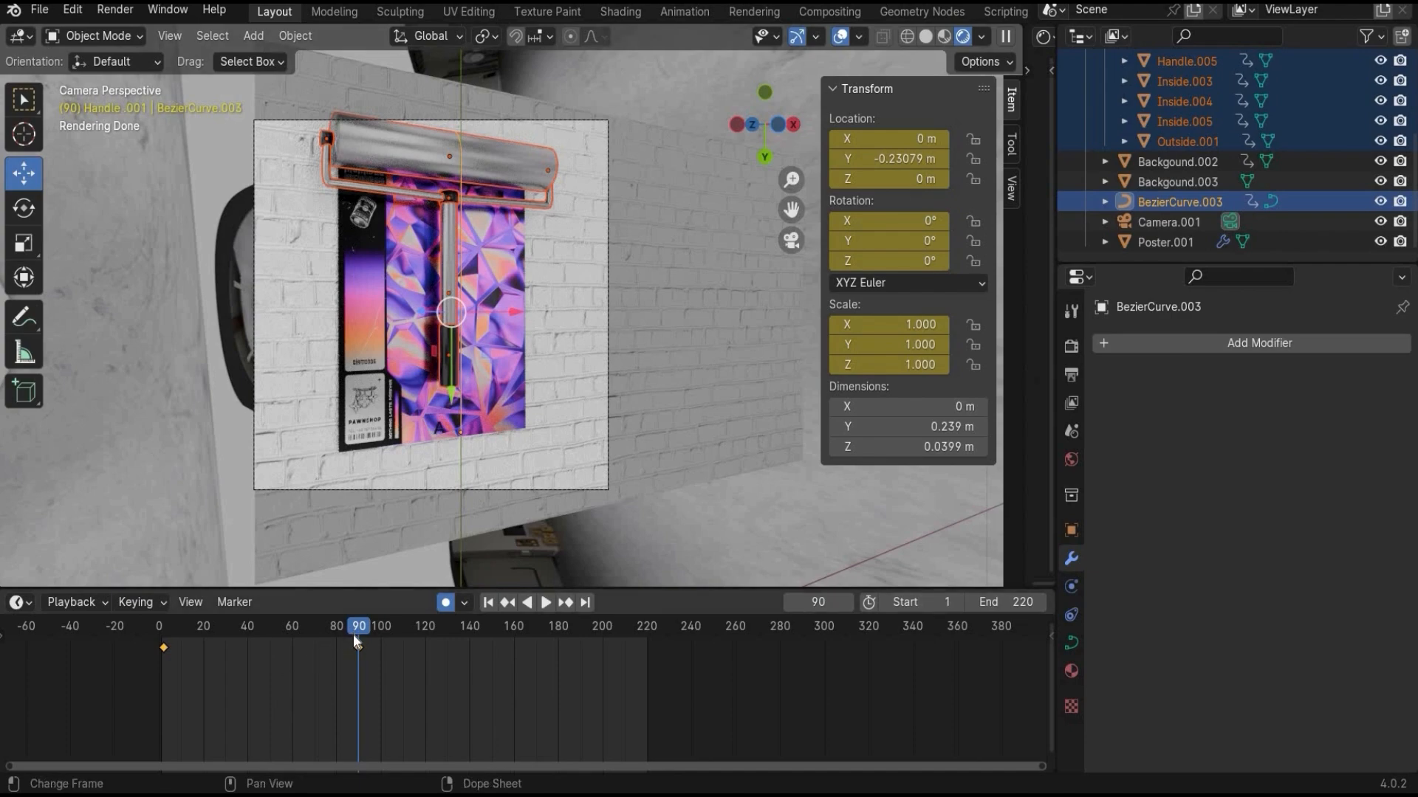
{"action": "key", "text": "space"}
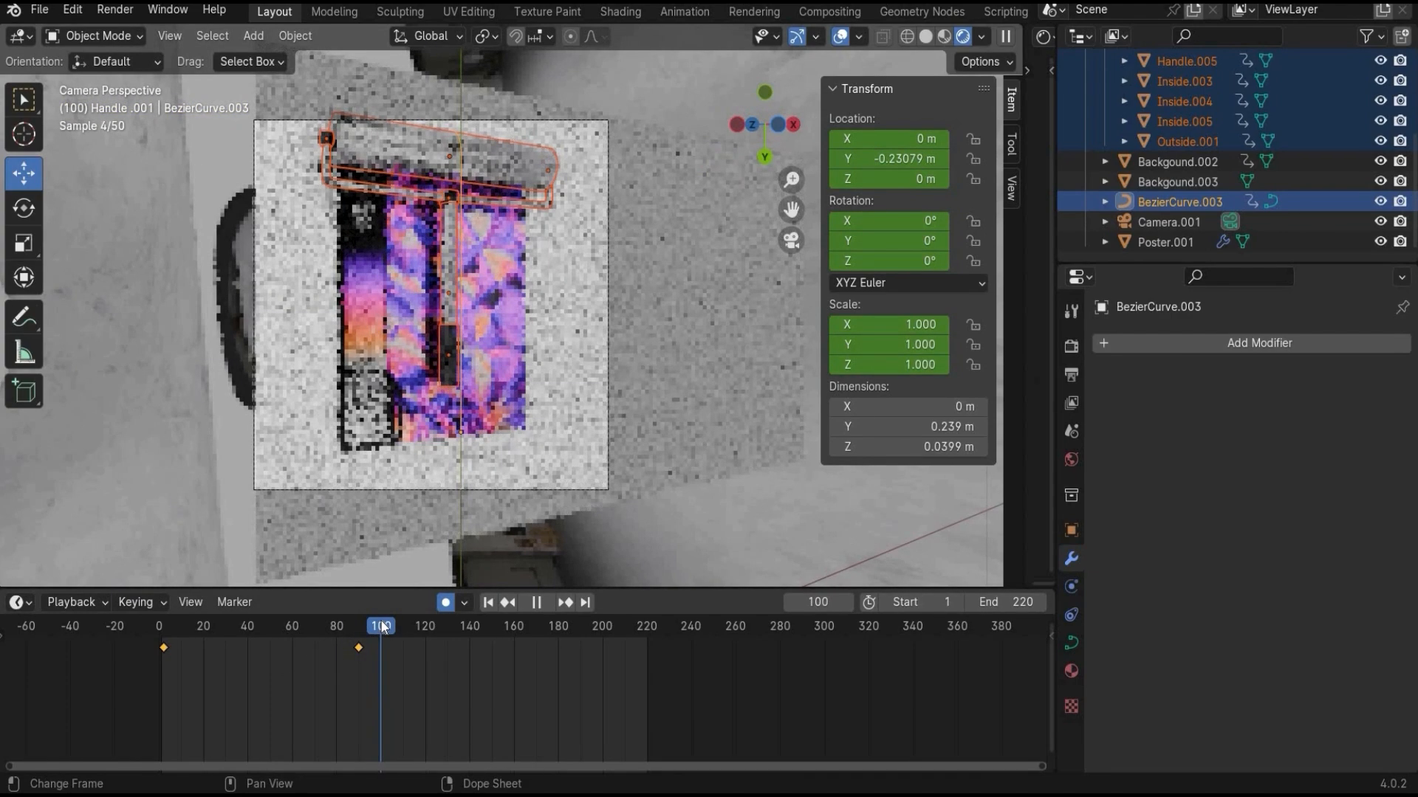
{"action": "key", "text": "space"}
{"action": "left_click_drag", "start_coordinate": [448, 401], "coordinate": [441, 407]}
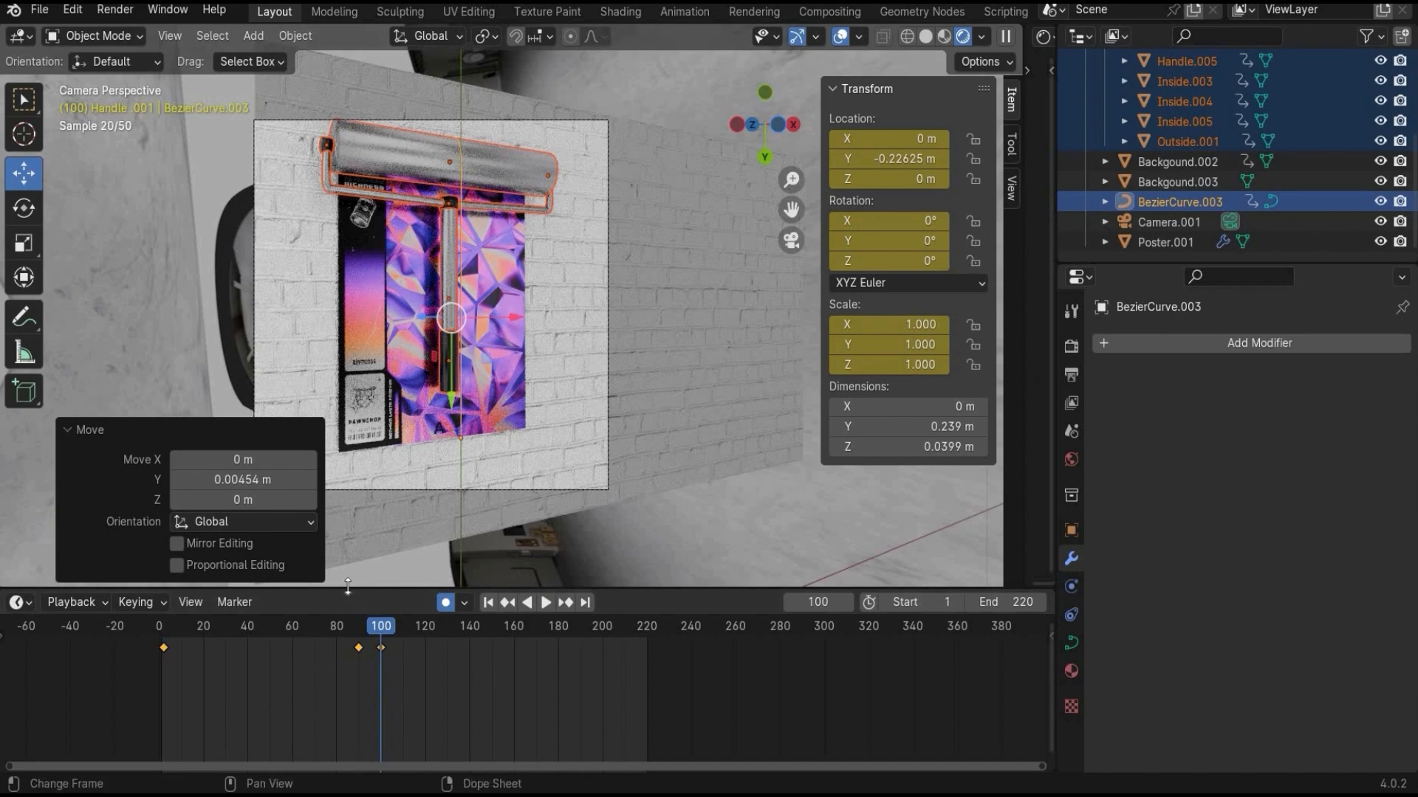
At frame 120, leave BezierCurve.003 out of the selection and rotate the roller assembly 7.5° about the global X axis.
{"action": "key", "text": "space"}
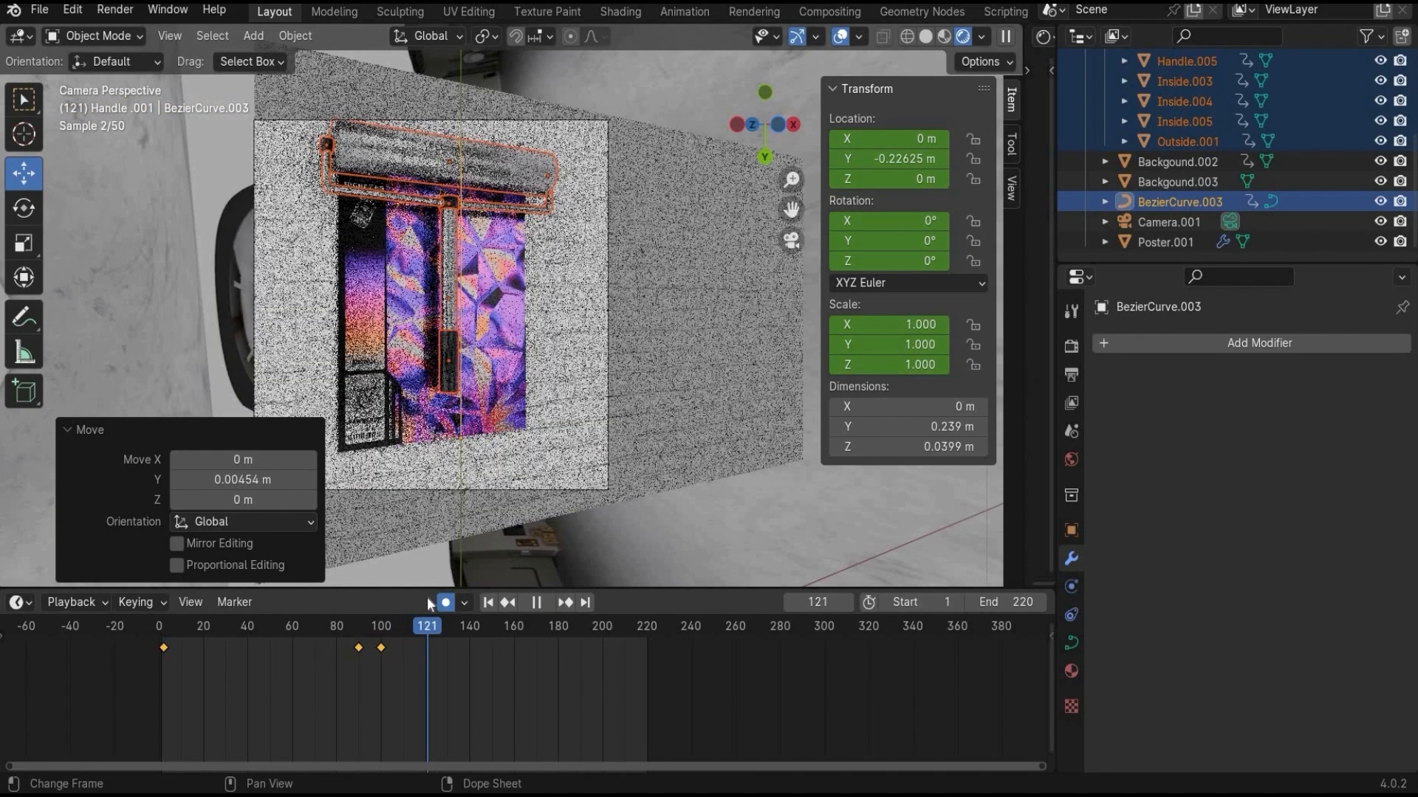
{"action": "left_click_drag", "start_coordinate": [427, 598], "coordinate": [425, 598]}
{"action": "left_click", "coordinate": [18, 216]}
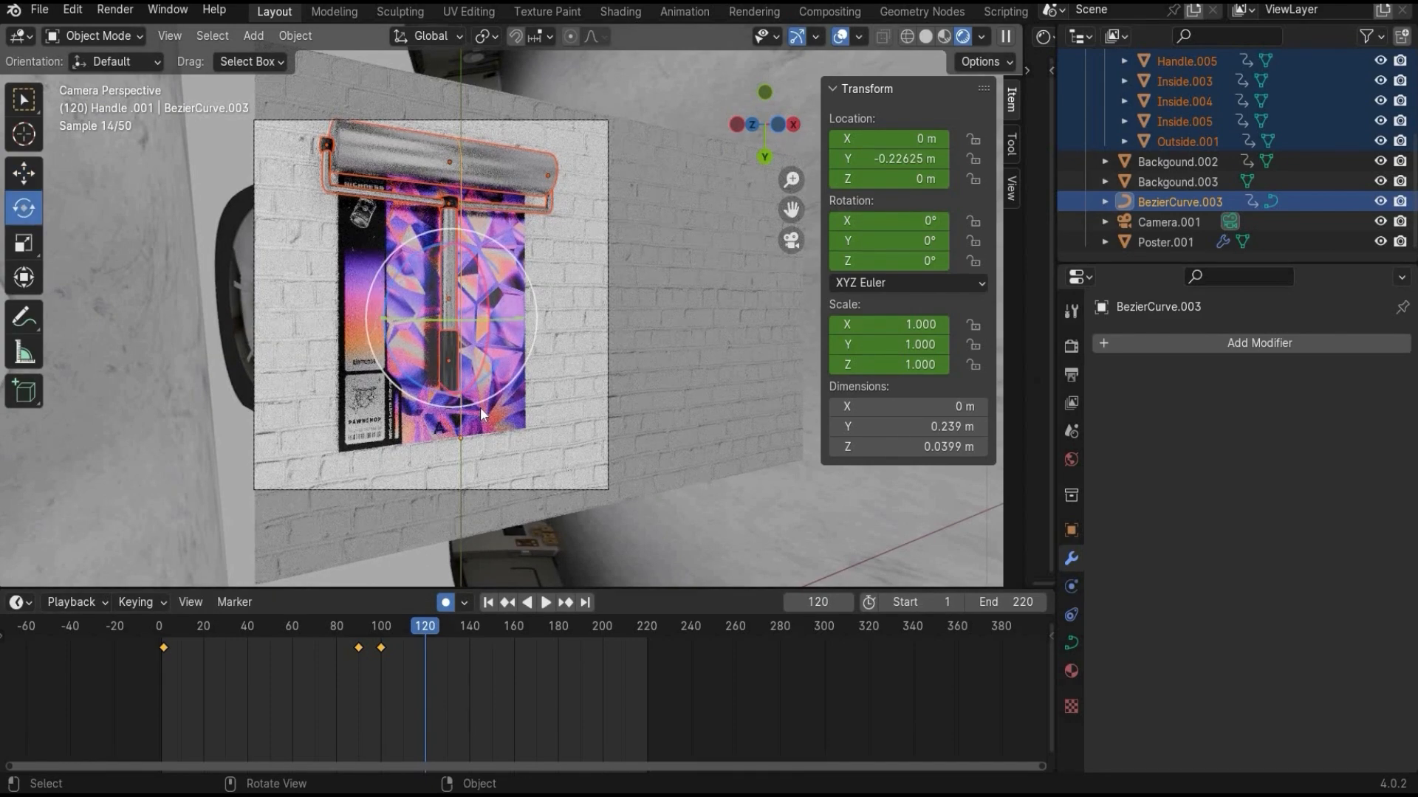
{"action": "left_click_drag", "start_coordinate": [489, 273], "coordinate": [423, 662]}
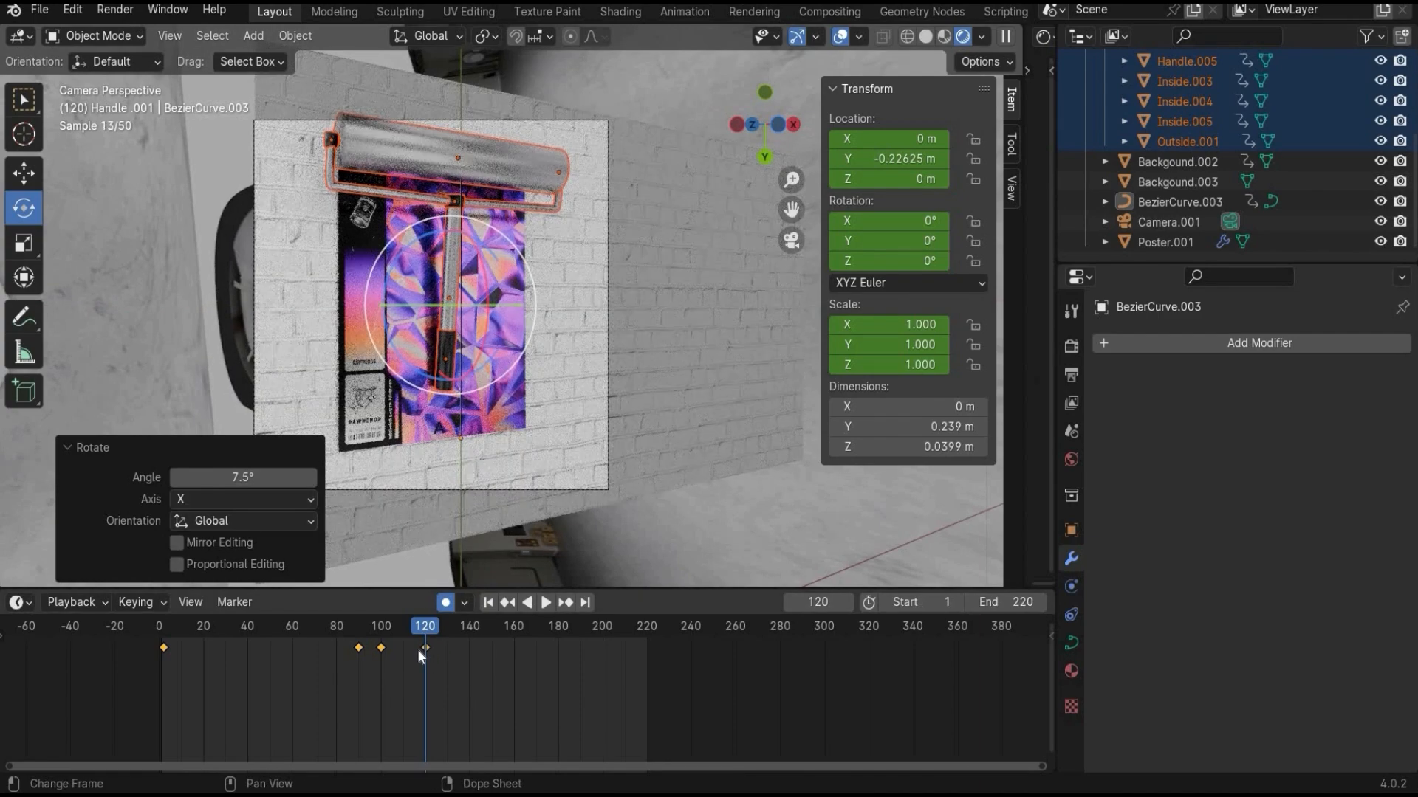
At frame 150, keyframe the roller assembly moved 0.29998 m along Y, down out of the camera frame.
{"action": "left_click_drag", "start_coordinate": [425, 627], "coordinate": [491, 614]}
{"action": "key", "text": "space"}
{"action": "key", "text": "space"}
{"action": "left_click", "coordinate": [30, 174]}
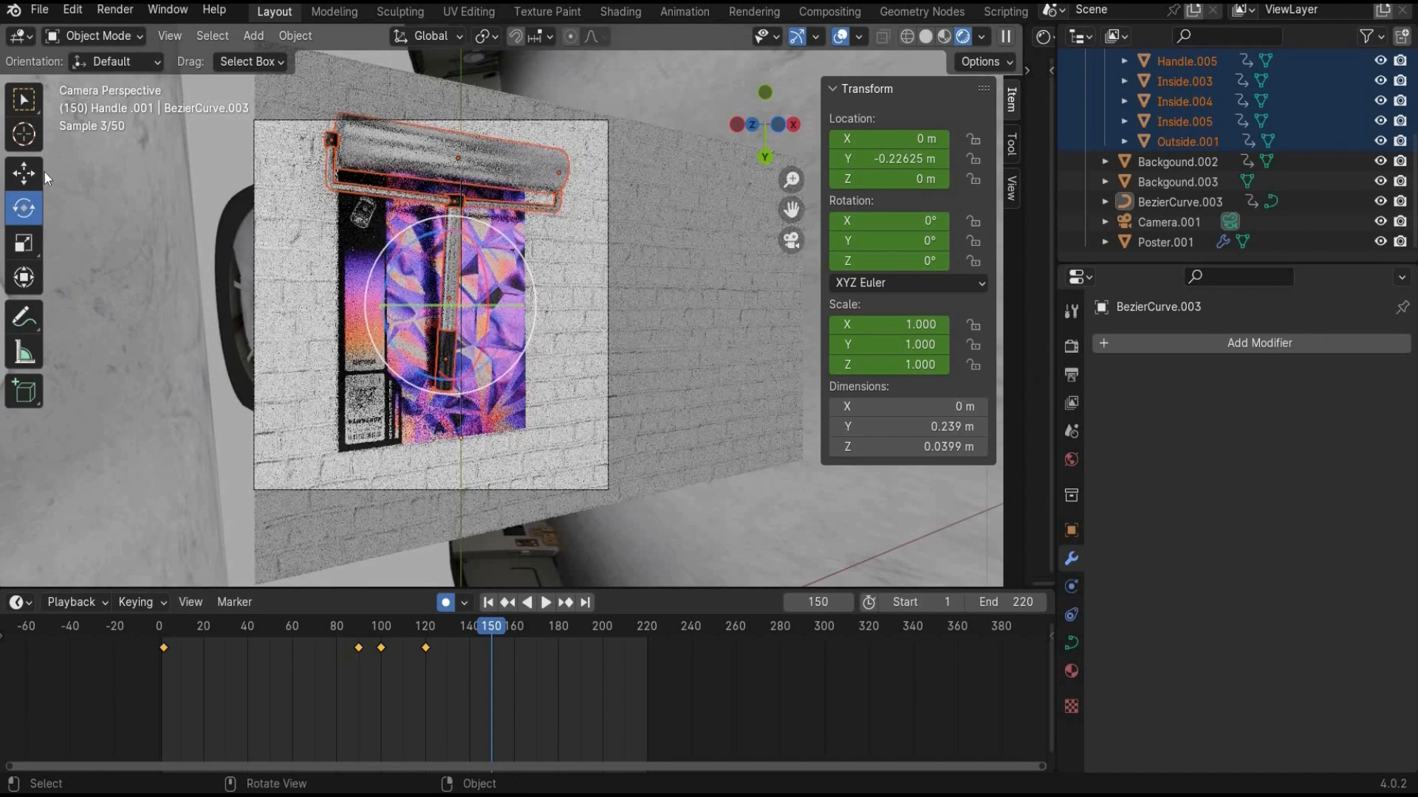
{"action": "left_click_drag", "start_coordinate": [452, 386], "coordinate": [479, 284]}
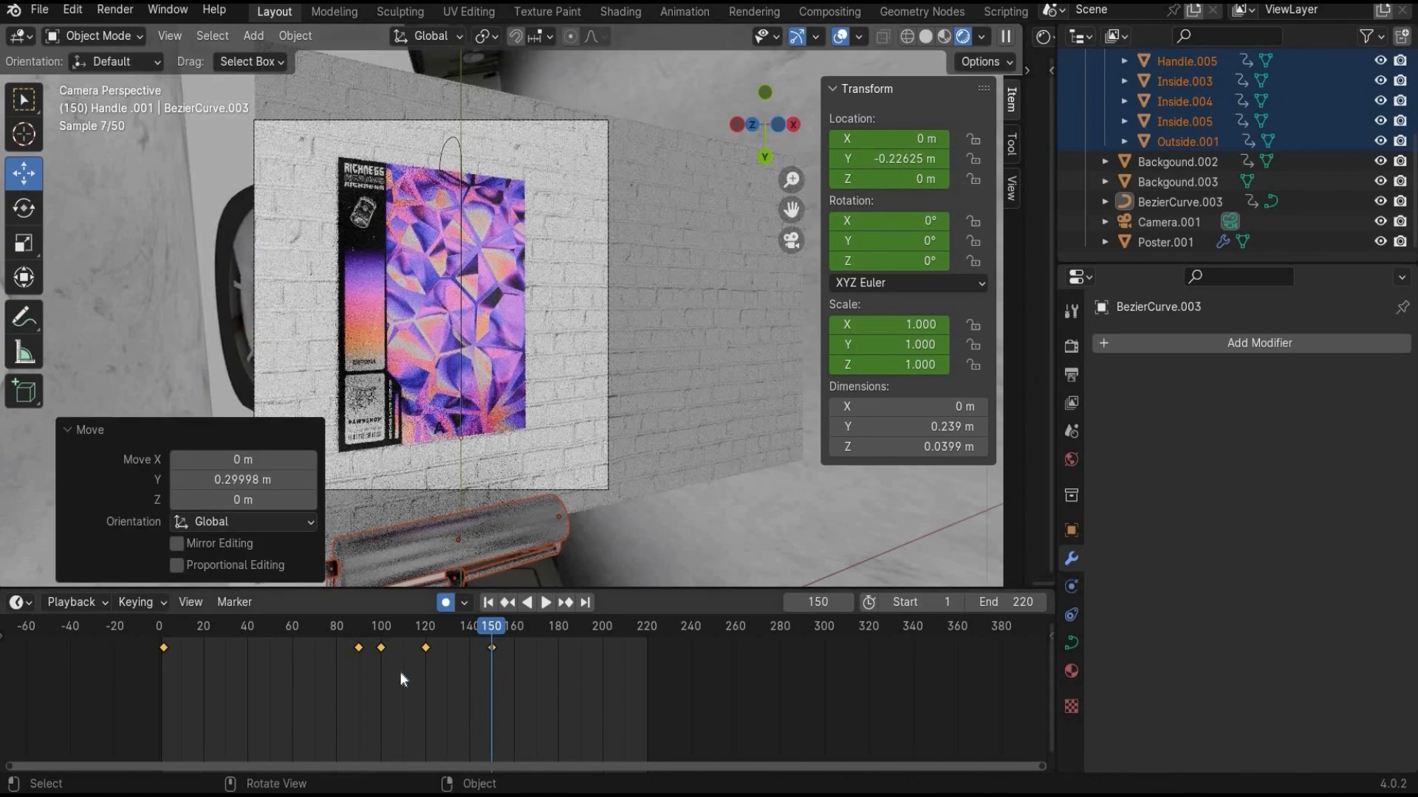
Preview the roller animation from the start of the timeline to frame 150.
{"action": "left_click_drag", "start_coordinate": [489, 627], "coordinate": [170, 626]}
{"action": "left_click_drag", "start_coordinate": [370, 584], "coordinate": [493, 561]}
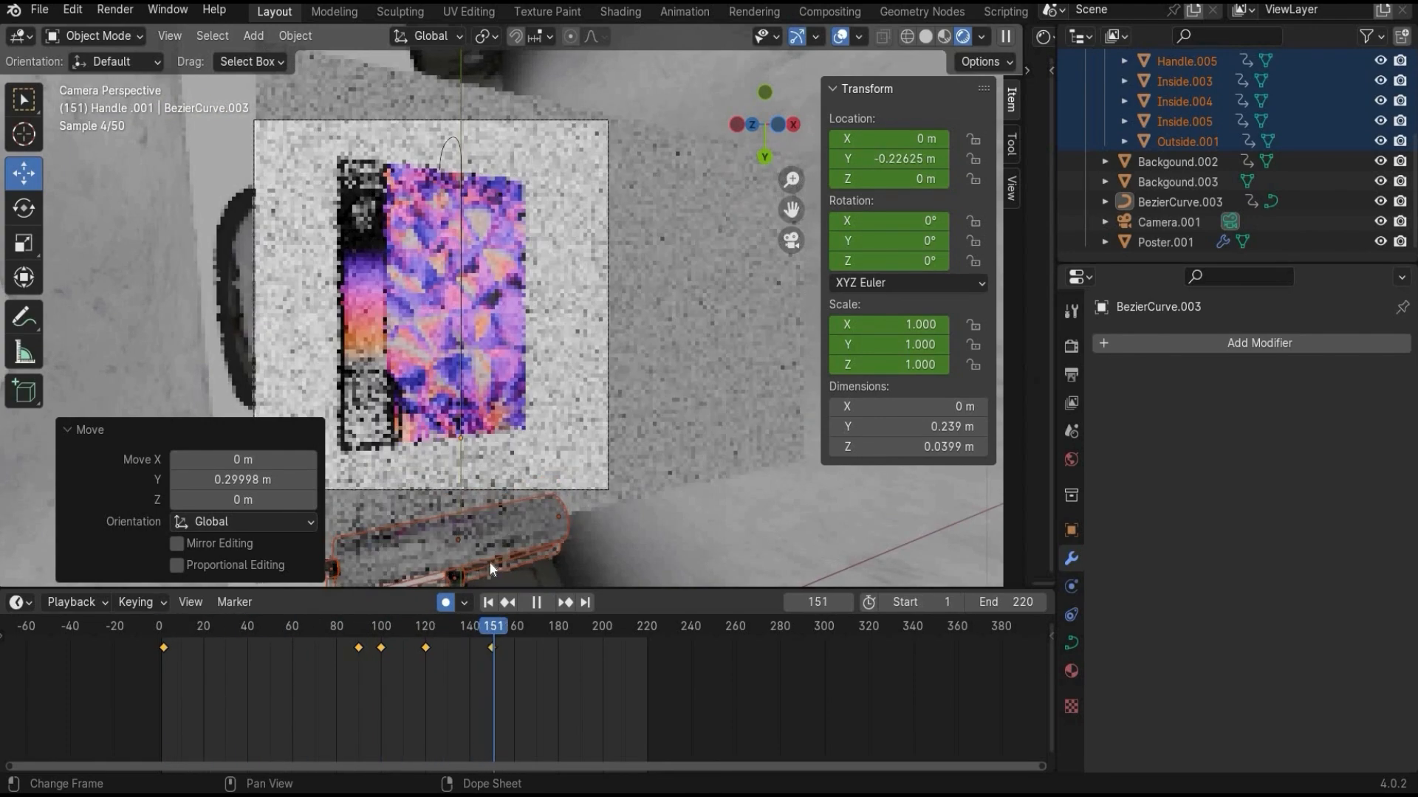
{"action": "key", "text": "Escape"}
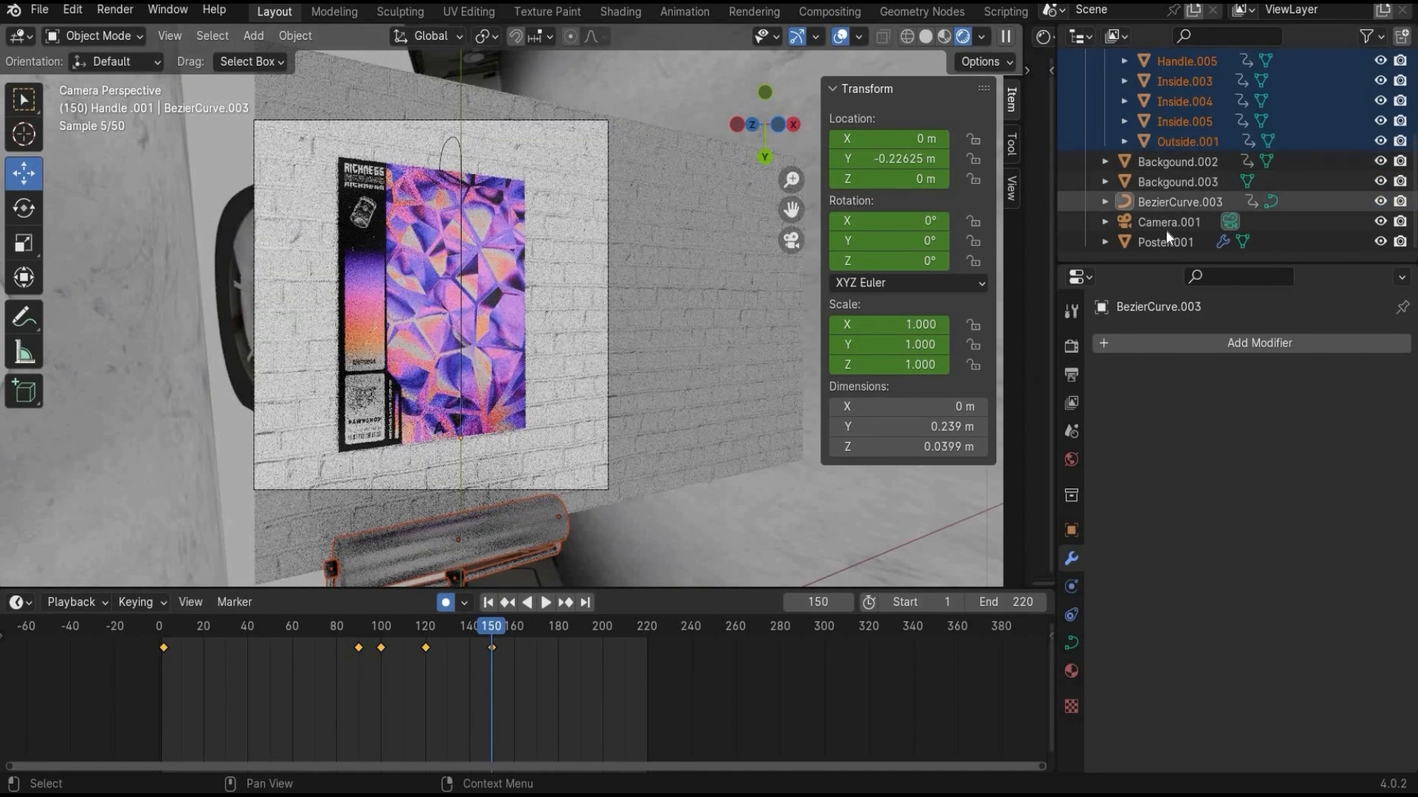
Inspect the transforms and keyframes of Camera.001 and the two brick walls, Backgound.002 and Backgound.003.
{"action": "left_click", "coordinate": [1169, 222]}
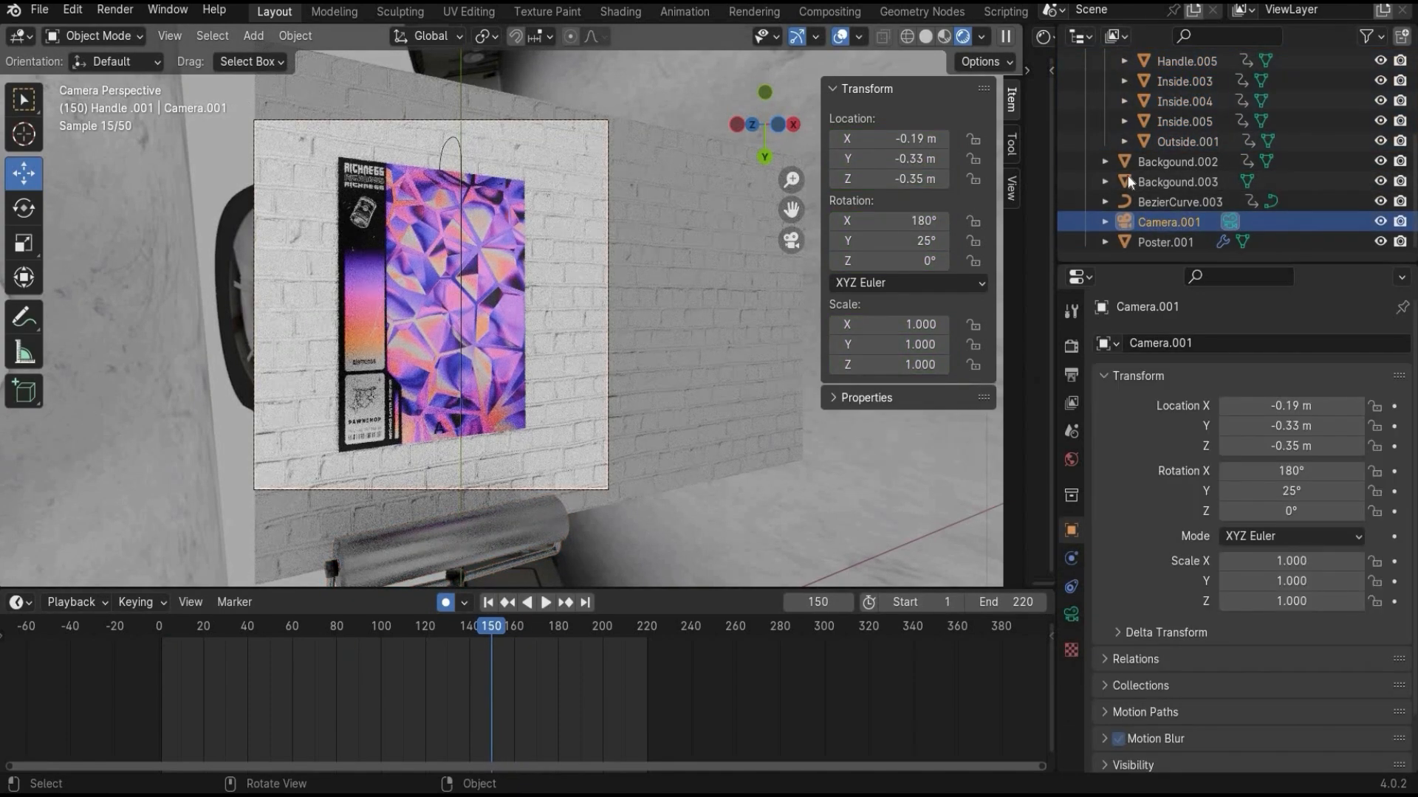
{"action": "left_click", "coordinate": [662, 259]}
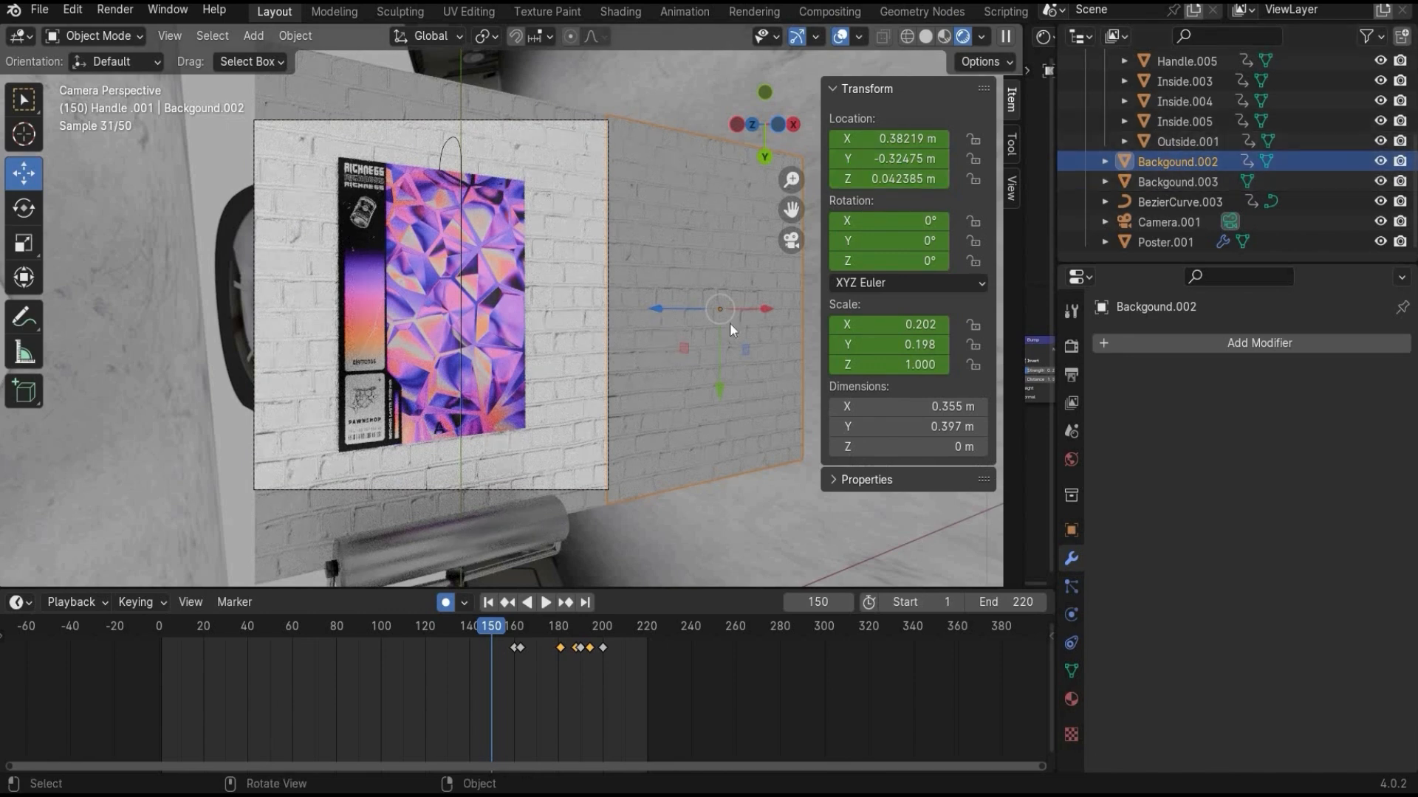
{"action": "left_click", "coordinate": [1178, 181]}
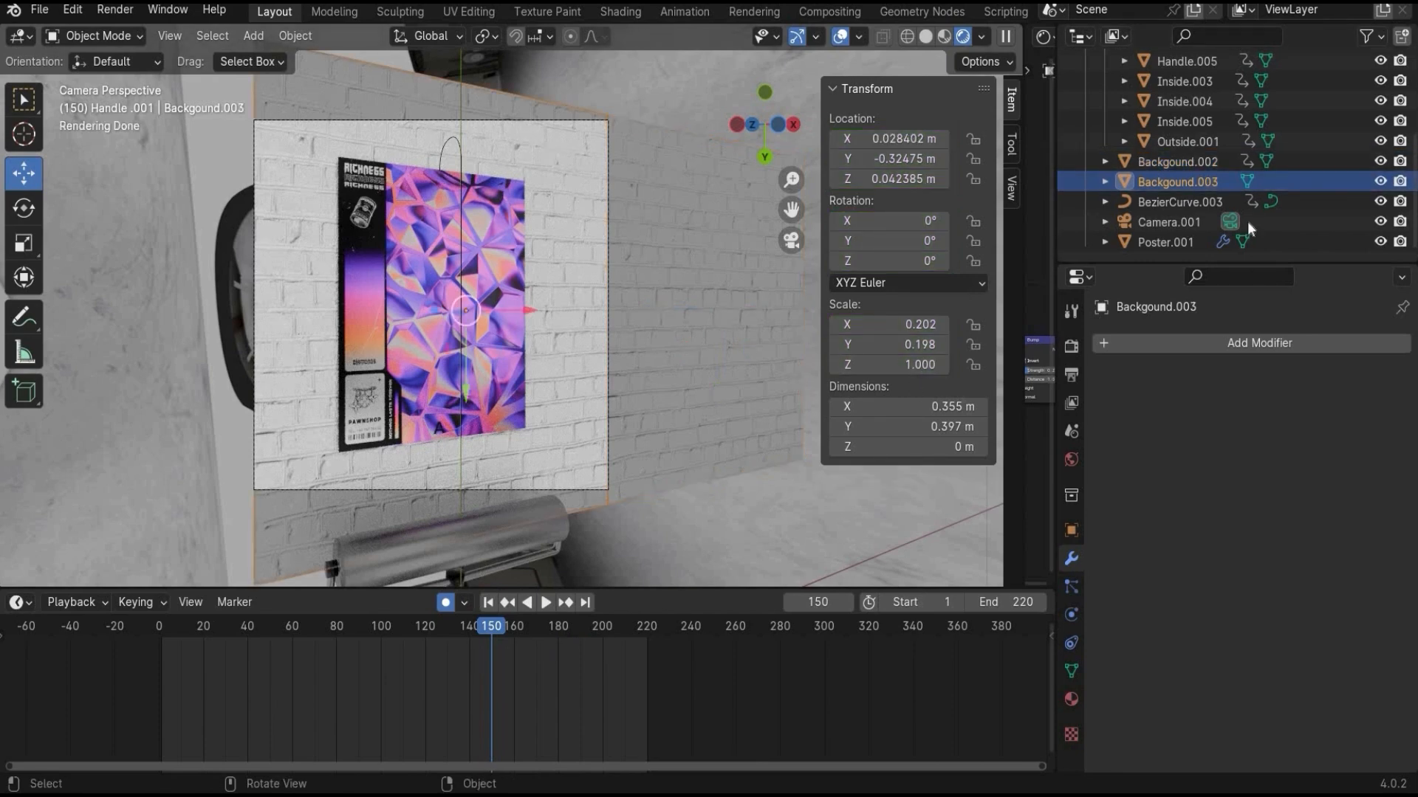
Keyframe the current location of Camera.001 at frame 180.
{"action": "left_click", "coordinate": [1162, 223]}
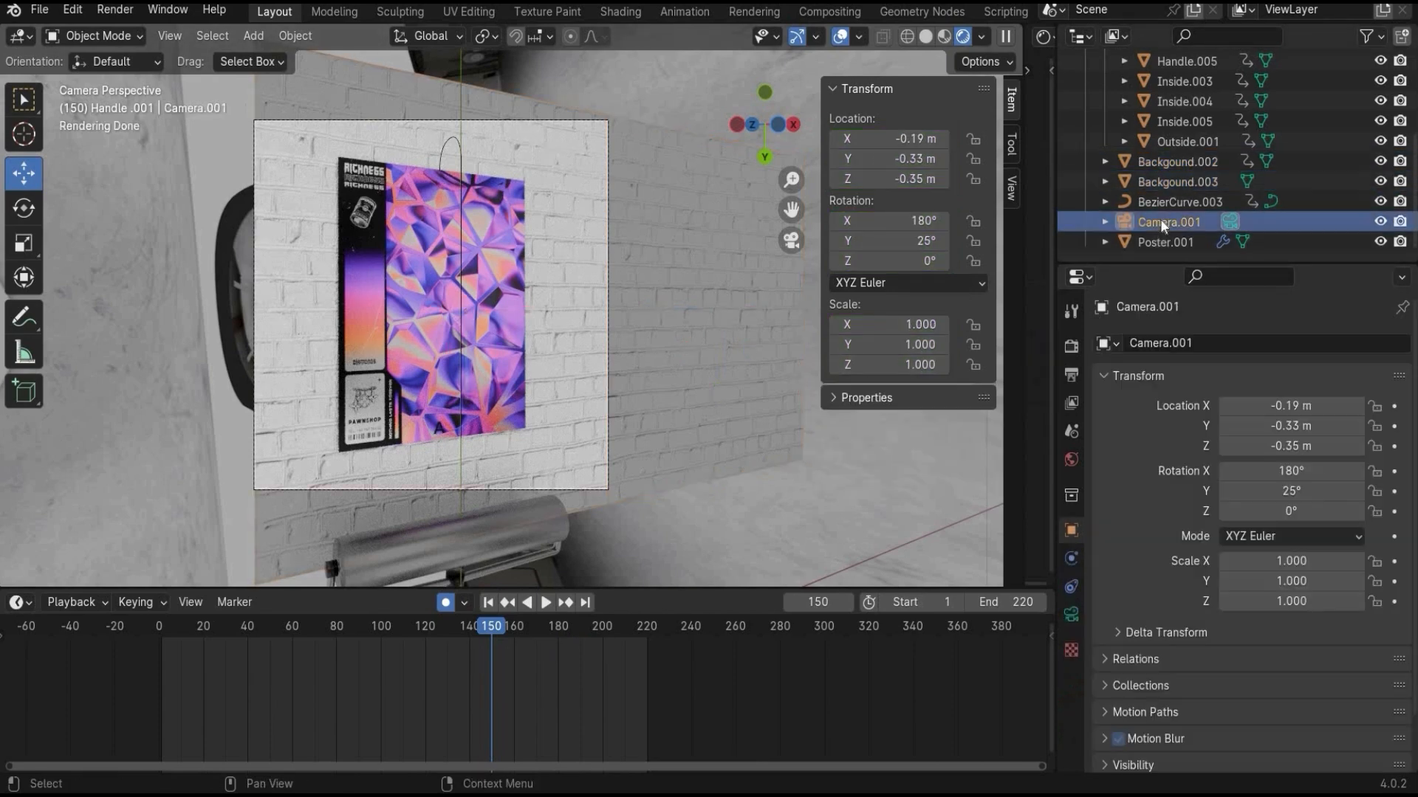
{"action": "left_click_drag", "start_coordinate": [551, 611], "coordinate": [558, 610]}
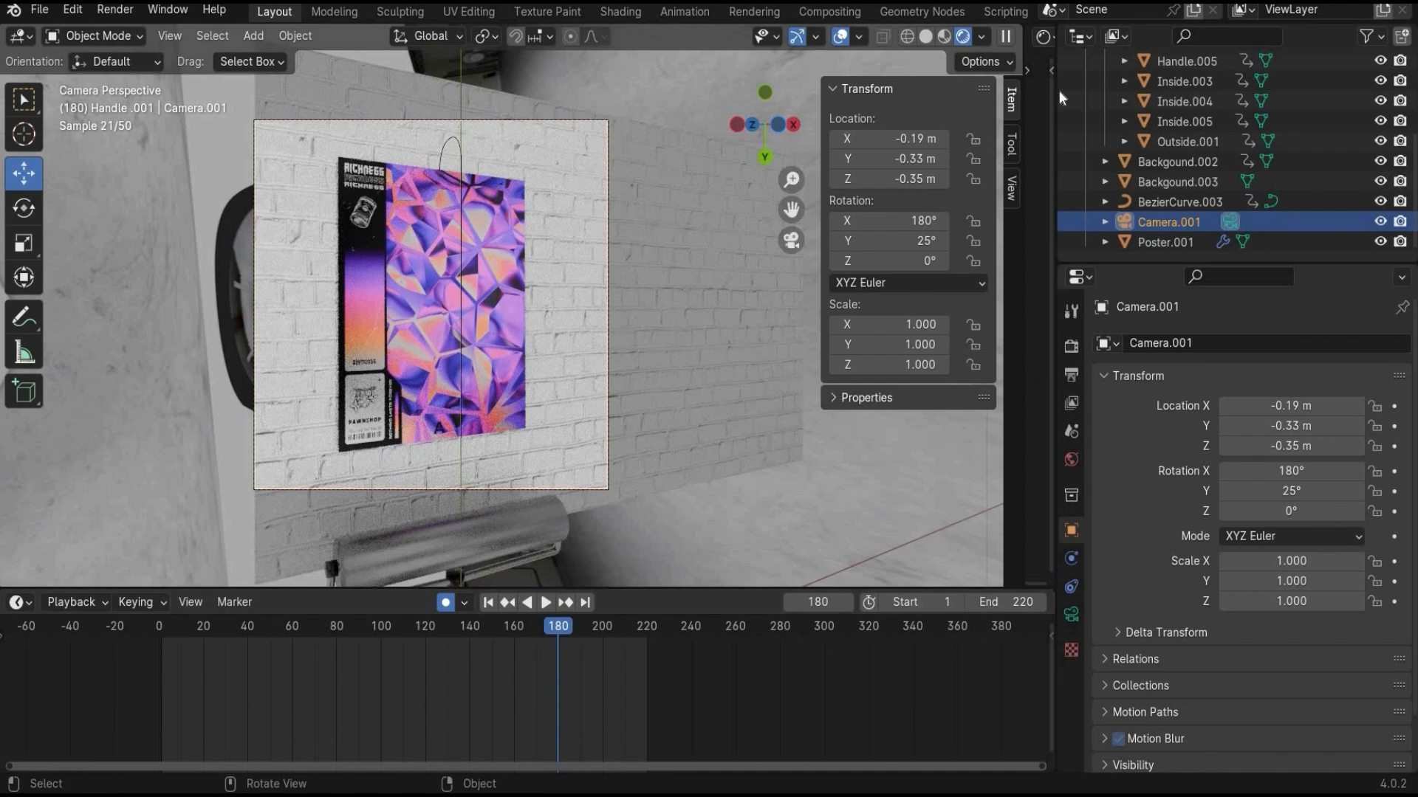
{"action": "right_click", "coordinate": [900, 139]}
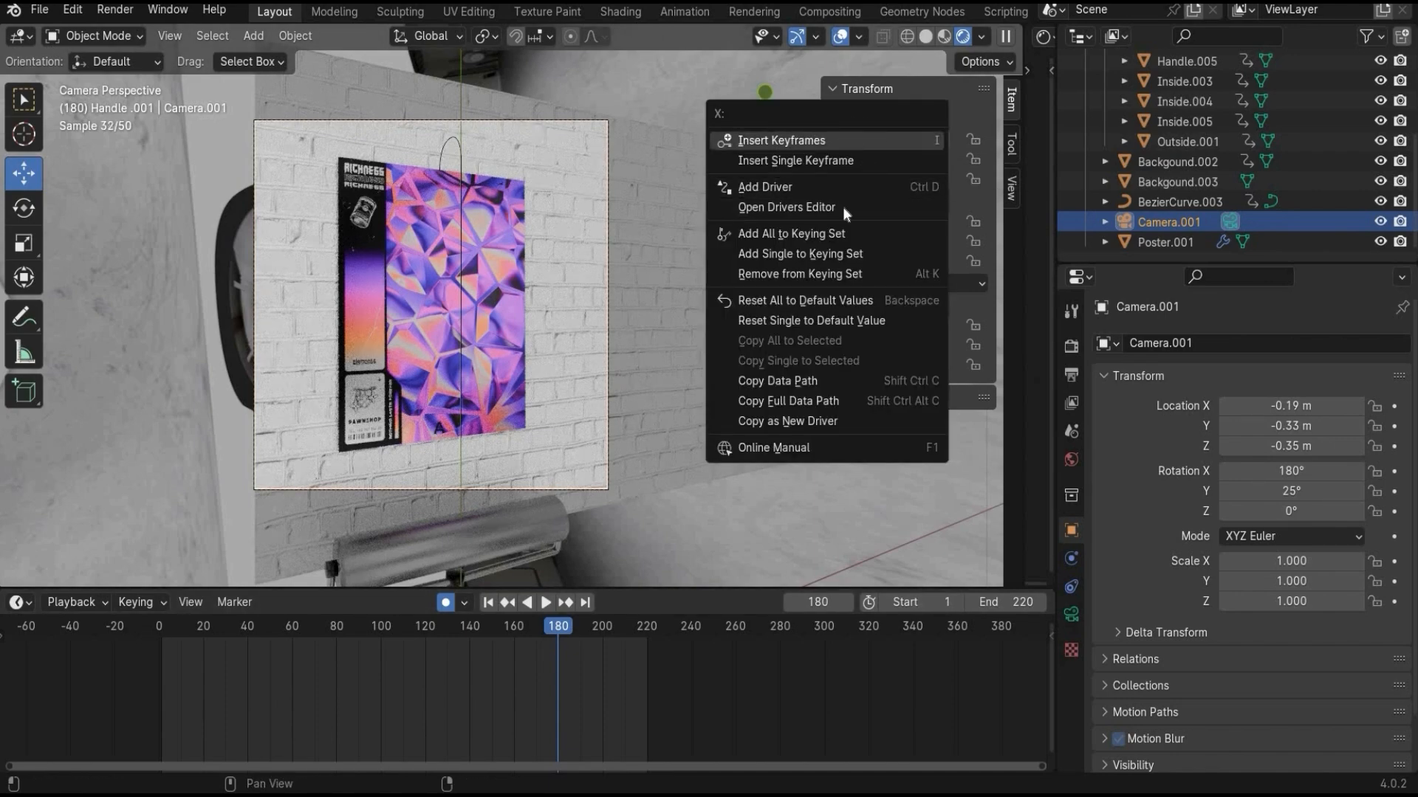
{"action": "left_click", "coordinate": [842, 140]}
At frame 200, keyframe Camera.001 with its X location at 0.16 m and preview the camera move.
{"action": "key", "text": "space"}
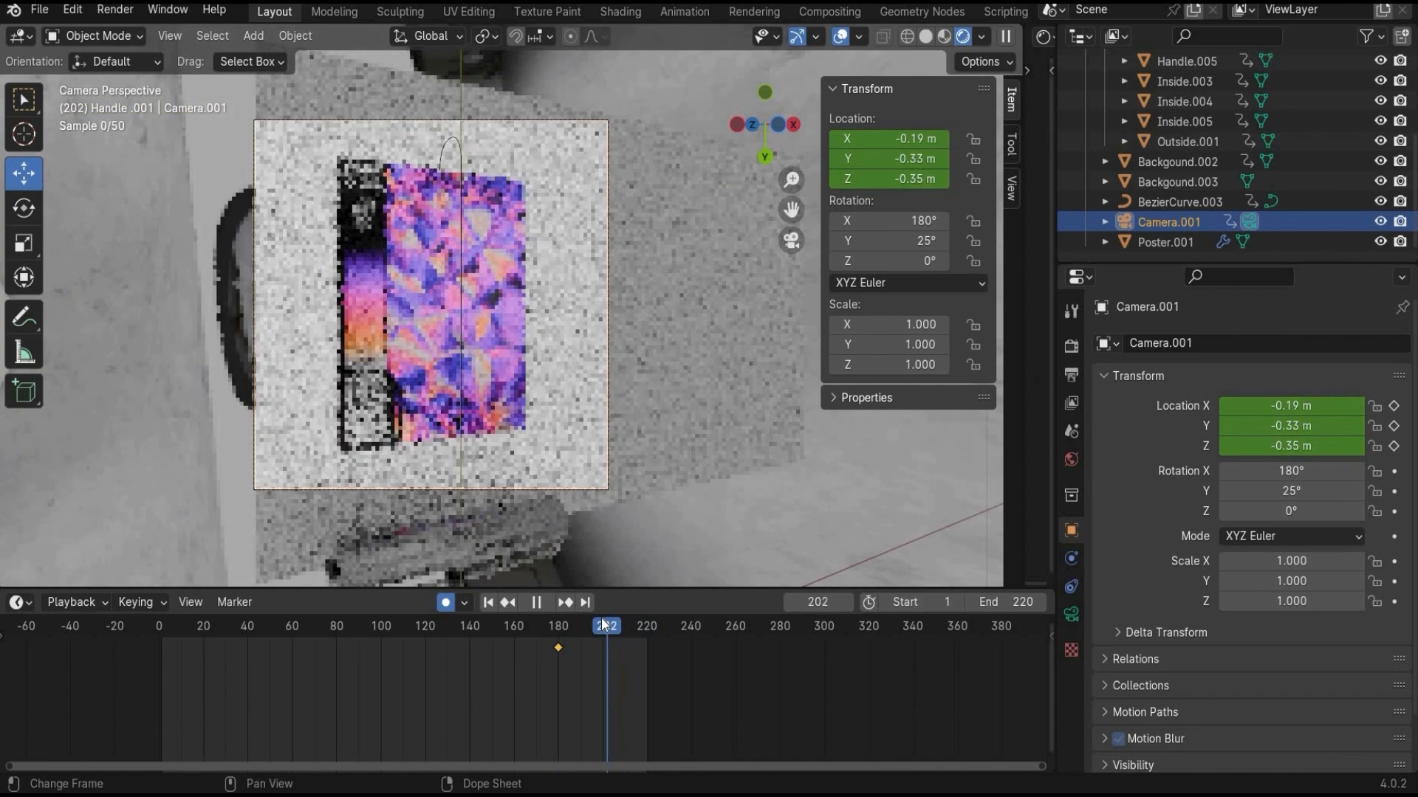
{"action": "left_click_drag", "start_coordinate": [602, 620], "coordinate": [602, 621]}
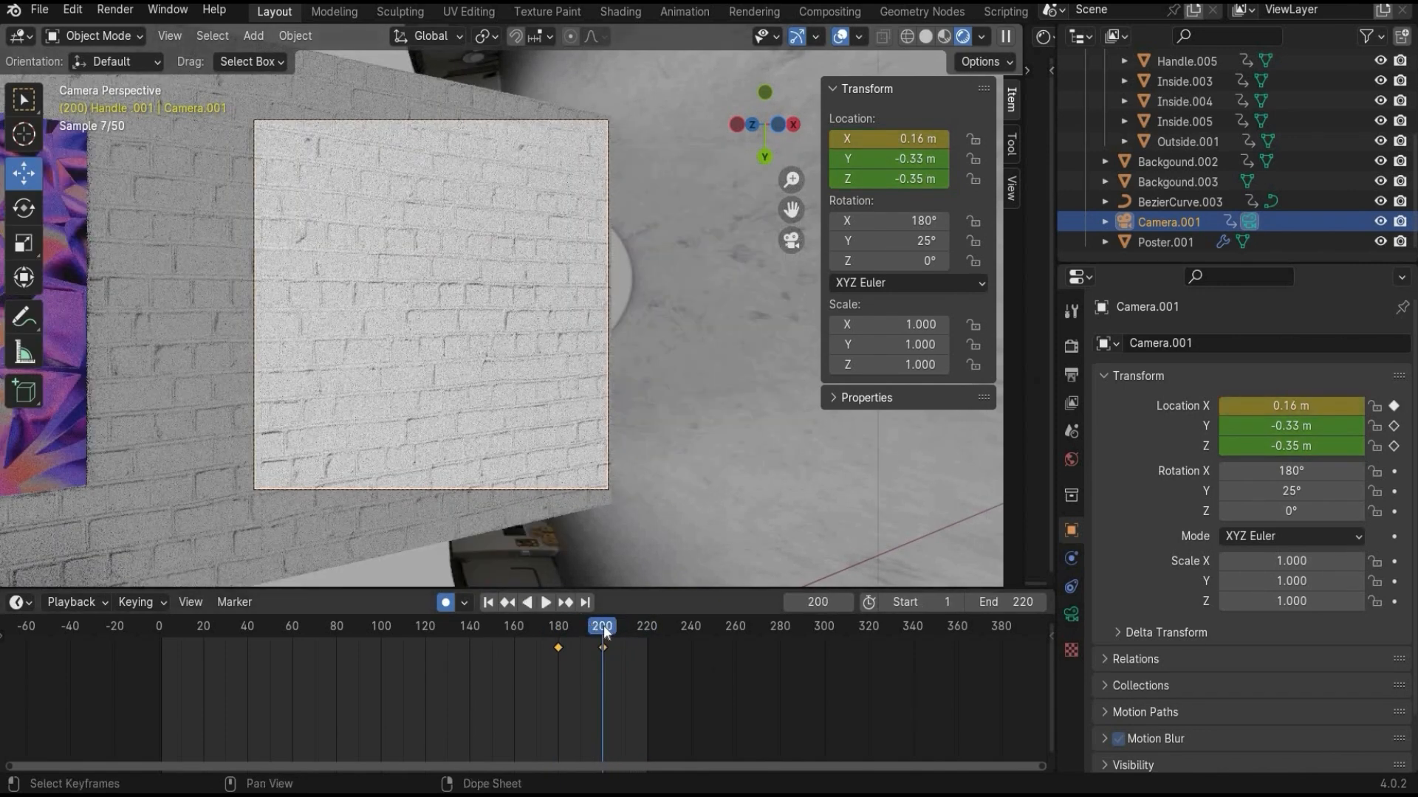
{"action": "key", "text": "space"}
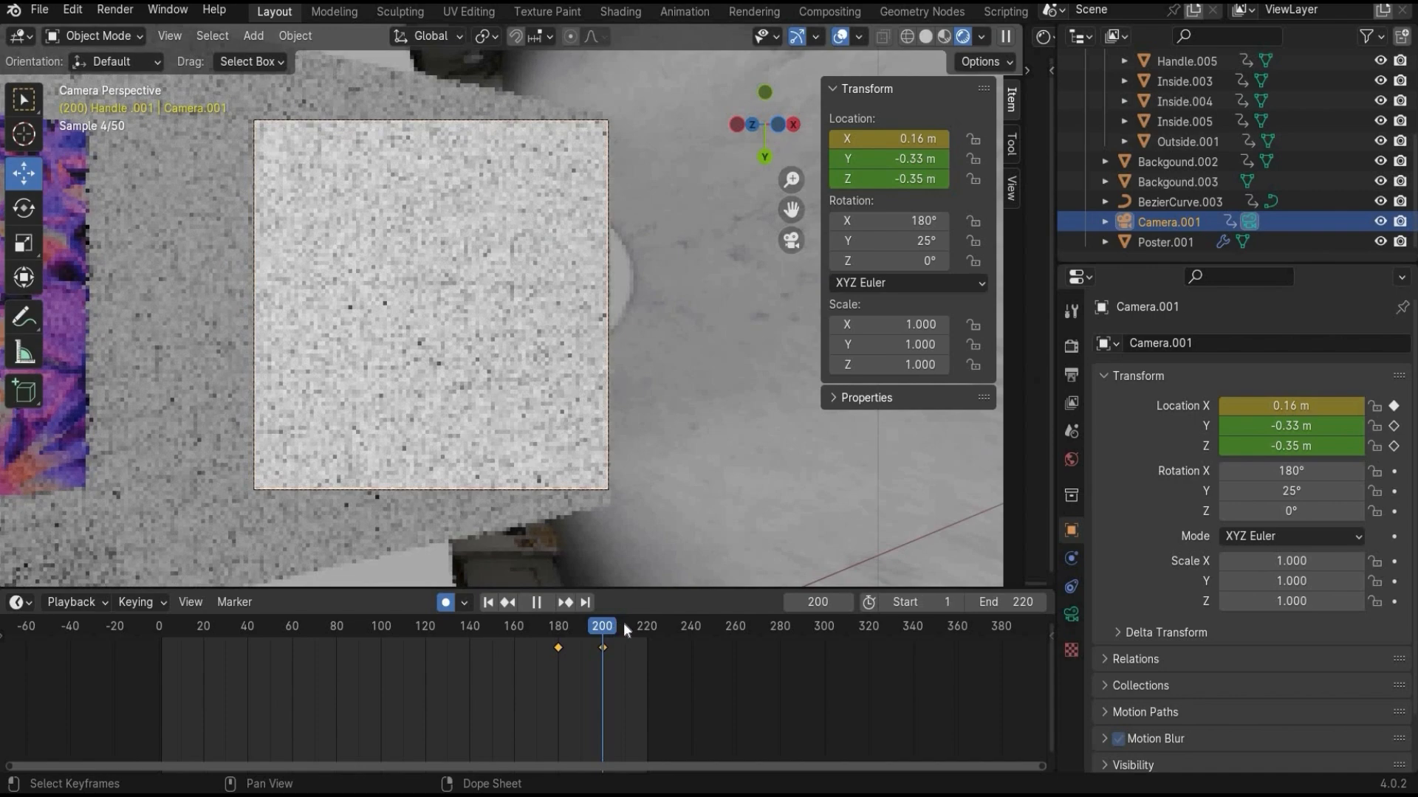
{"action": "left_click_drag", "start_coordinate": [599, 628], "coordinate": [325, 617]}
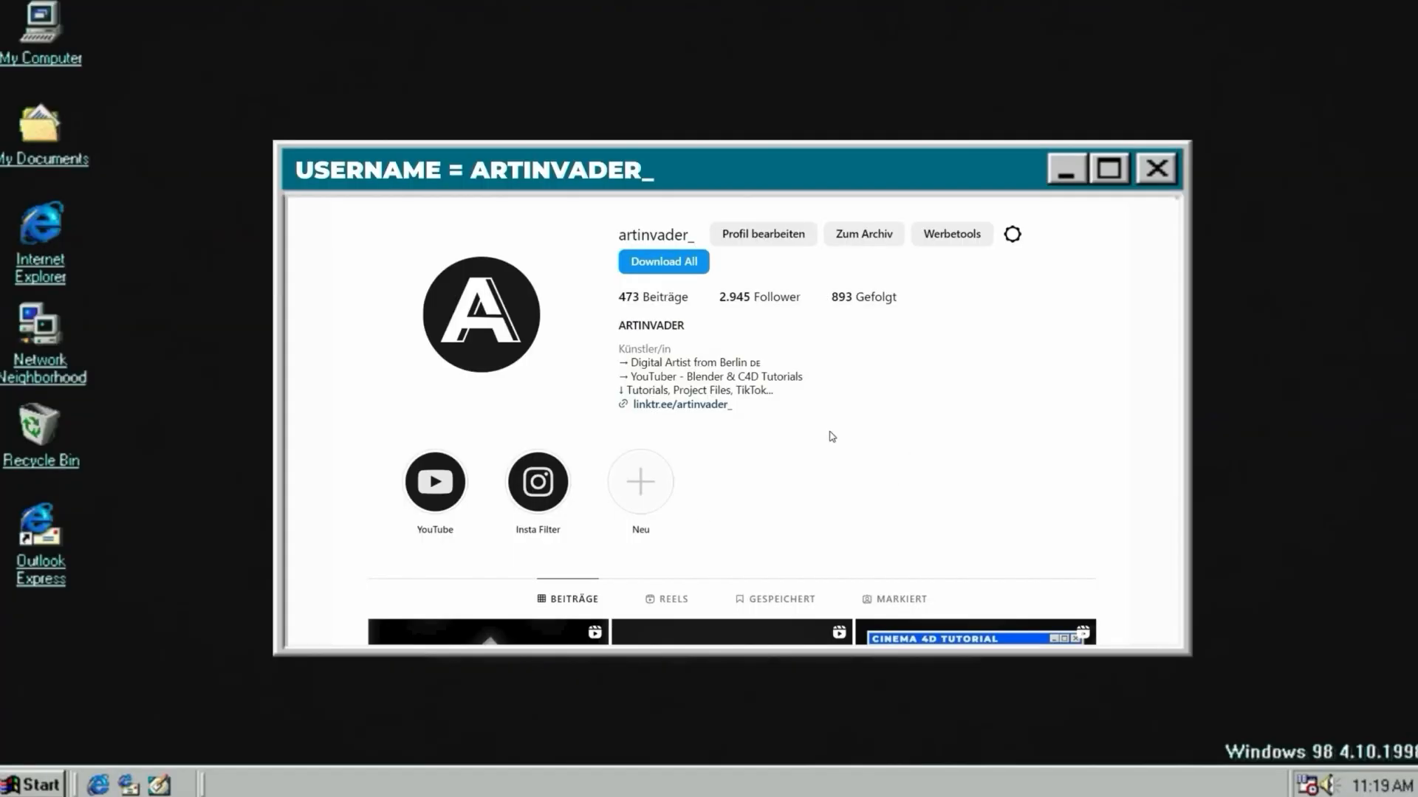
{"action": "scroll", "coordinate": [832, 436], "scroll_direction": "down", "scroll_amount": 3}
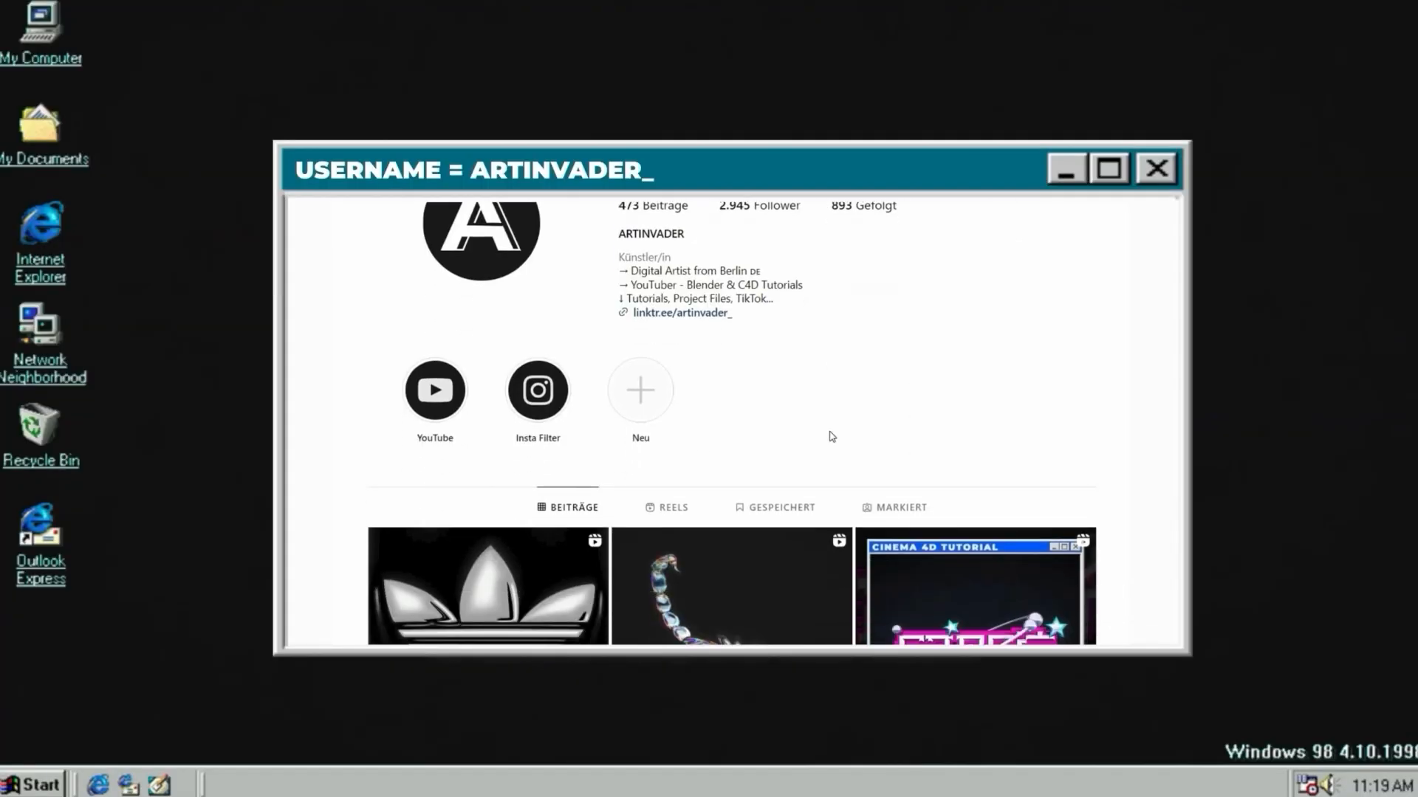
{"action": "scroll", "coordinate": [832, 437], "scroll_direction": "down", "scroll_amount": 5}
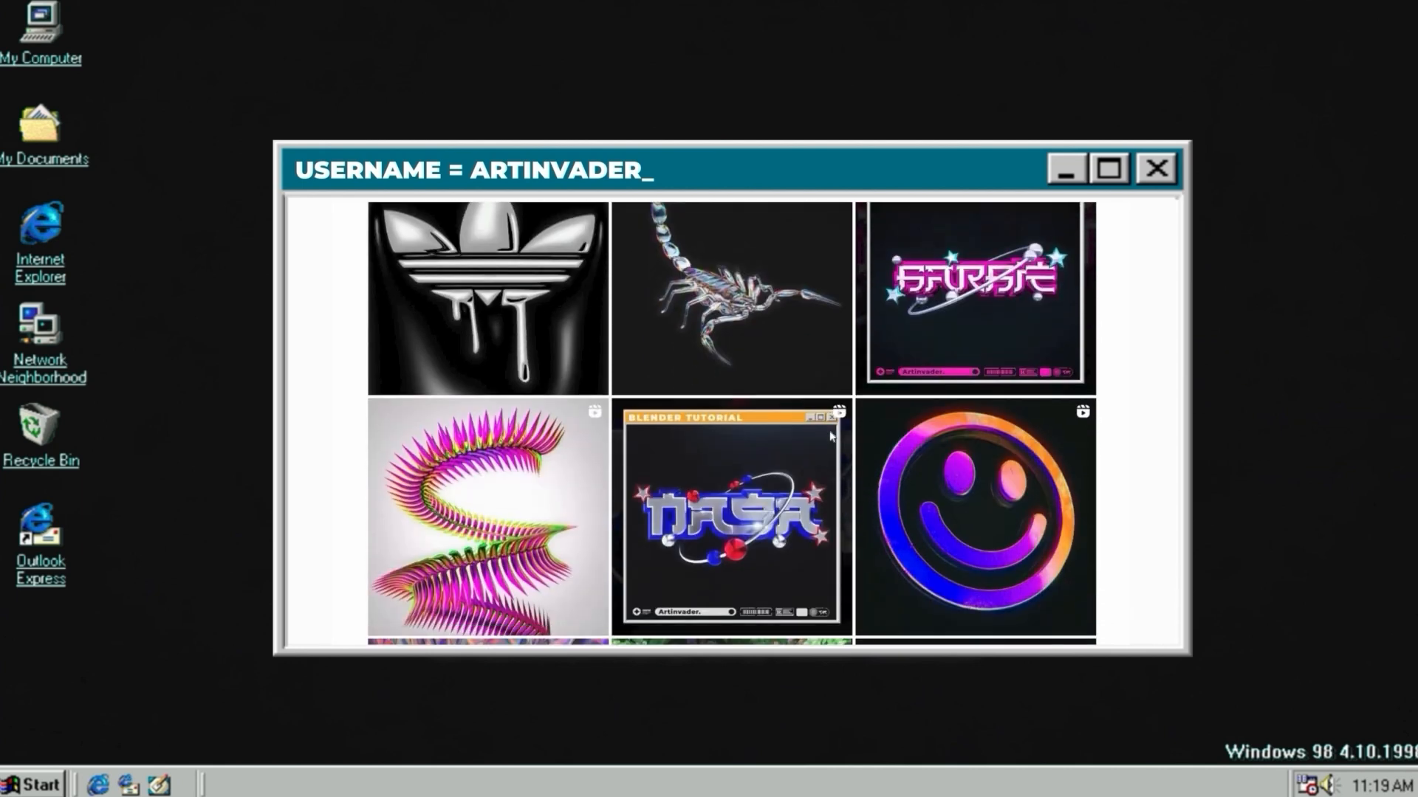
{"action": "scroll", "coordinate": [832, 436], "scroll_direction": "down", "scroll_amount": 2}
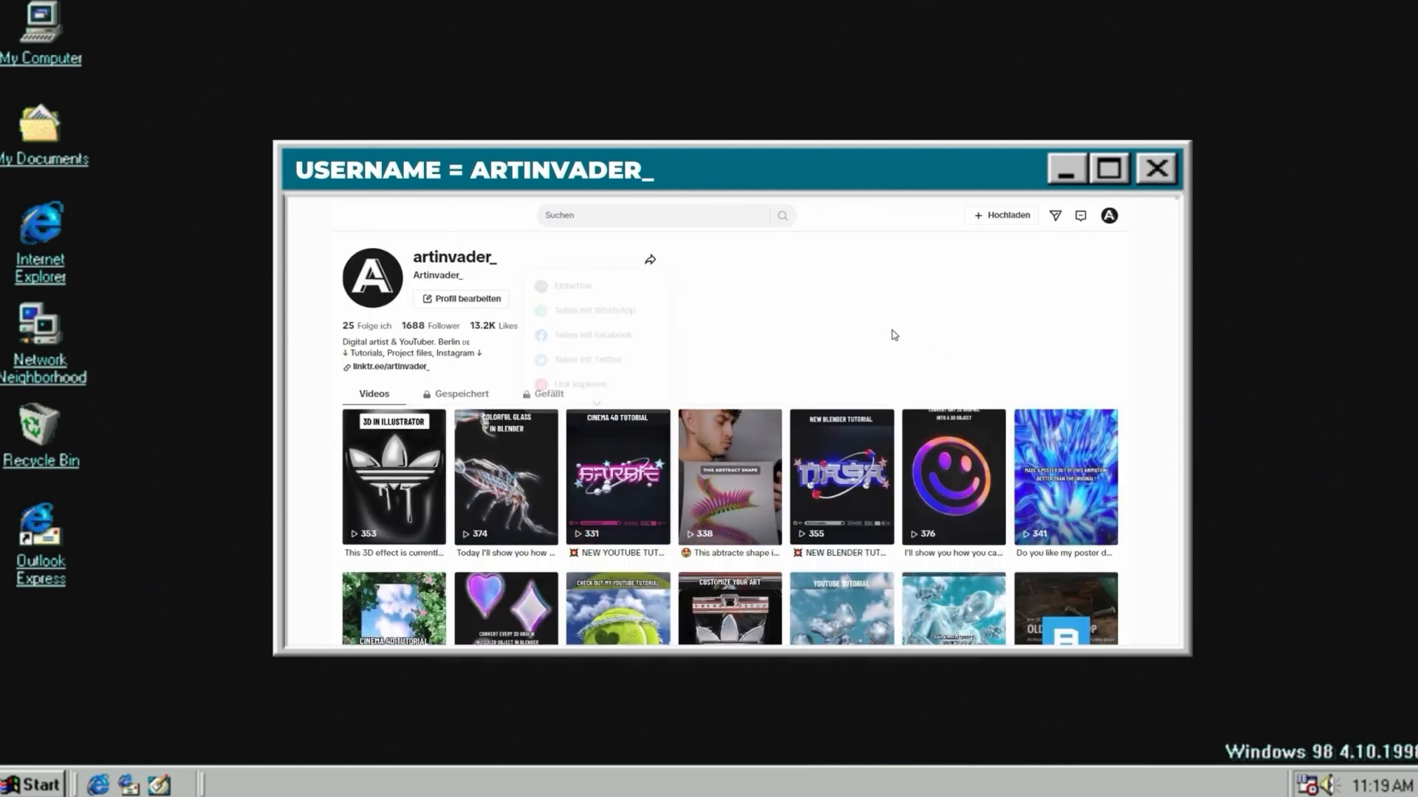
{"action": "scroll", "coordinate": [893, 334], "scroll_direction": "down", "scroll_amount": 1}
{"action": "scroll", "coordinate": [894, 334], "scroll_direction": "down", "scroll_amount": 5}
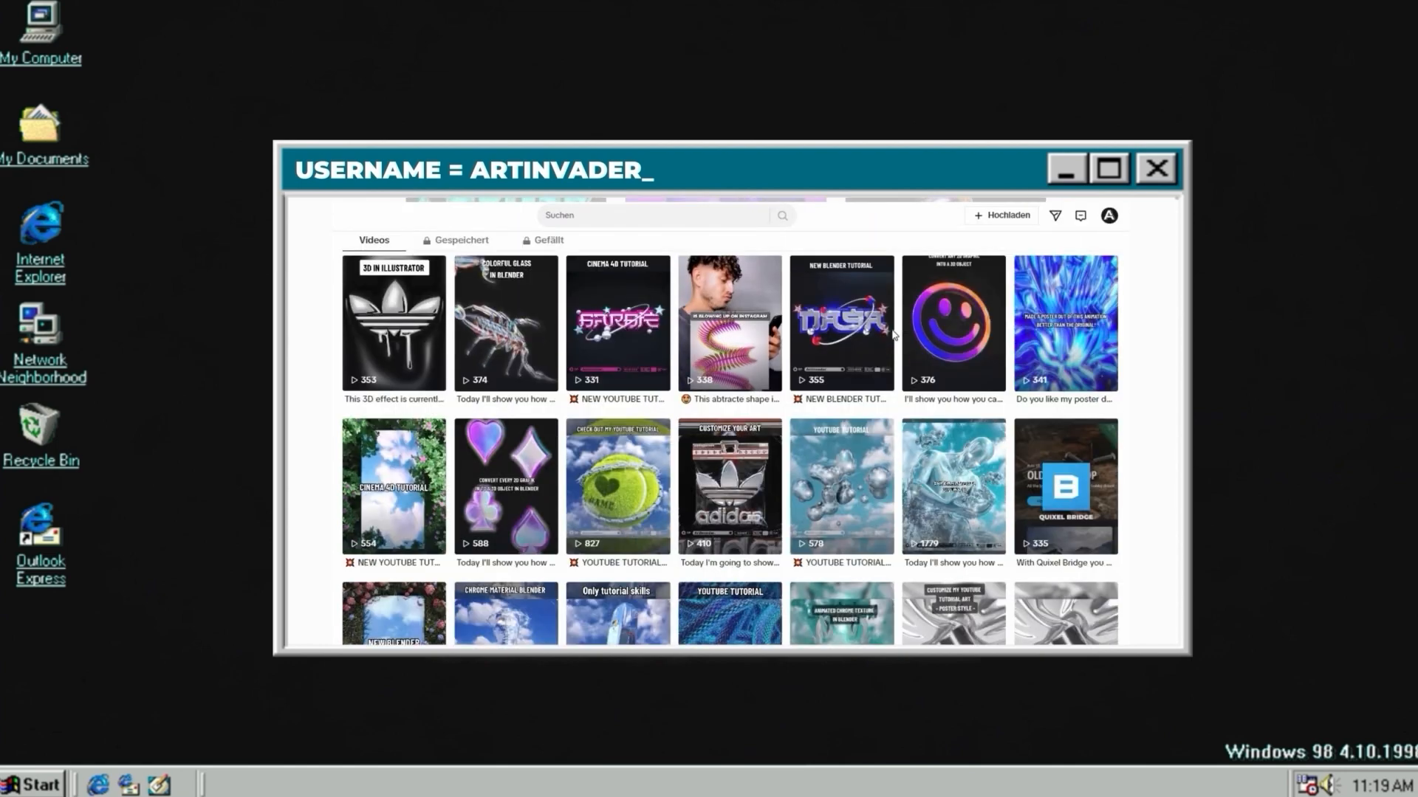
{"action": "scroll", "coordinate": [894, 333], "scroll_direction": "down", "scroll_amount": 1}
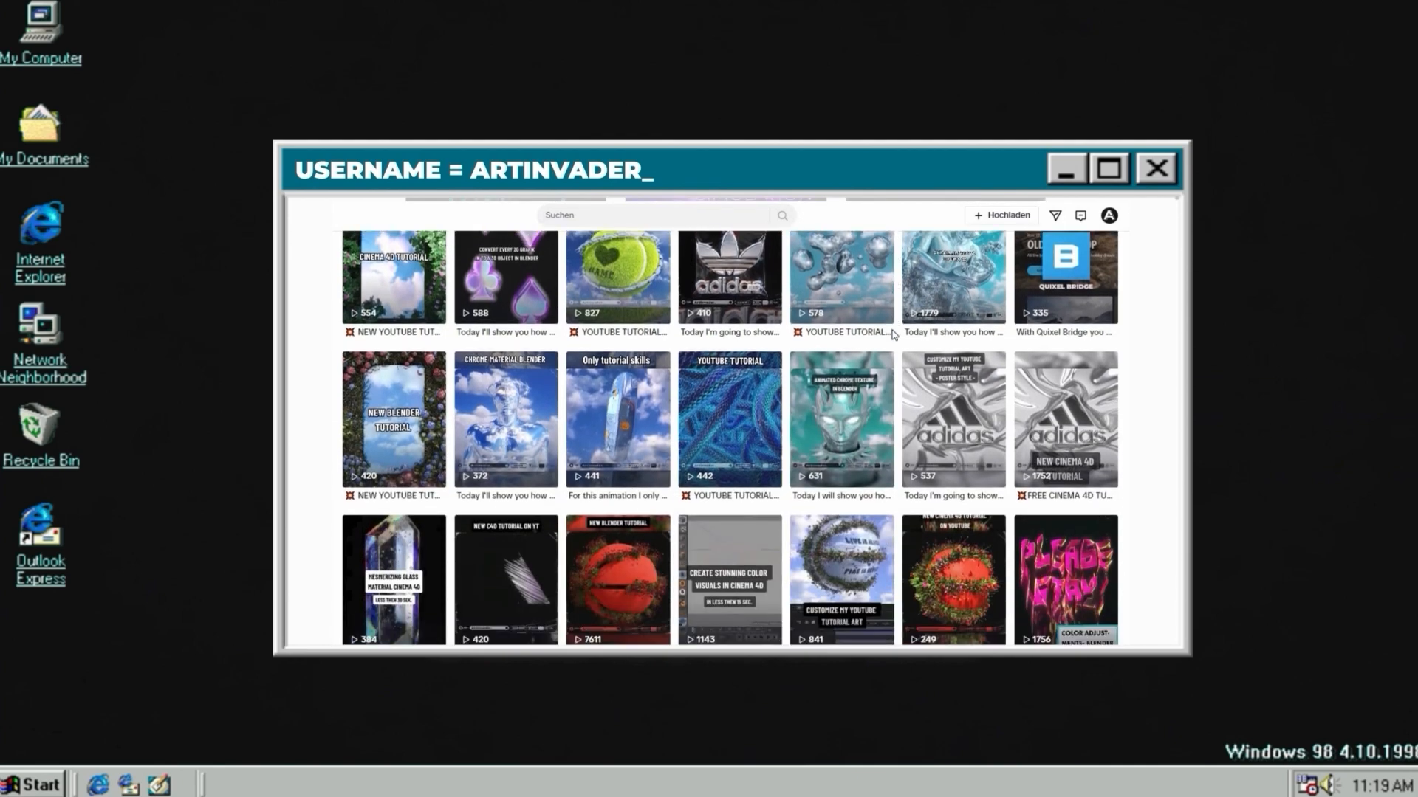